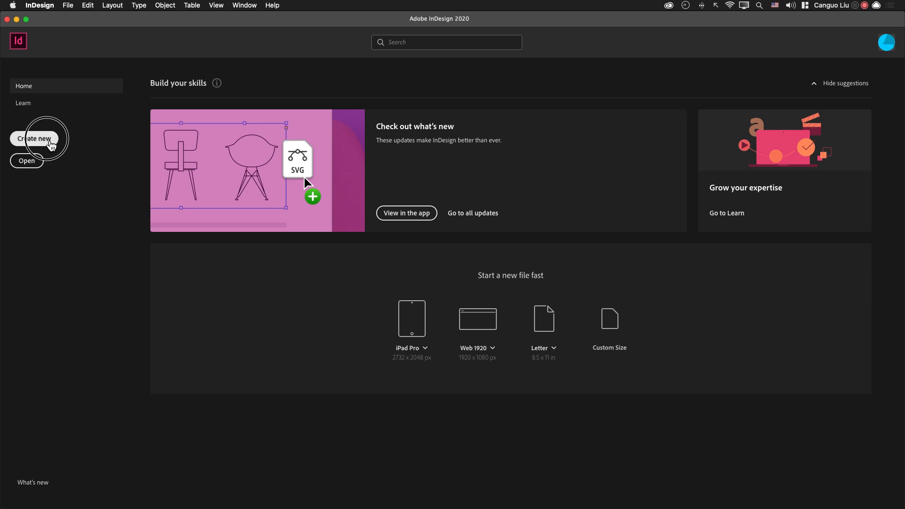
# Start a new document and show all blank presets for print, keeping the Letter preset selected.
pyautogui.click(50, 141)
pyautogui.moveTo(588, 185); pyautogui.dragTo(554, 105)
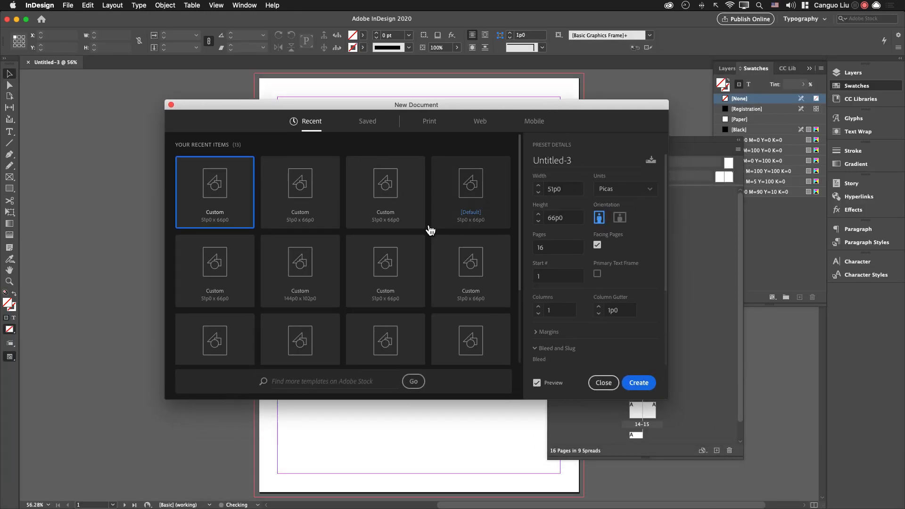
pyautogui.click(435, 126)
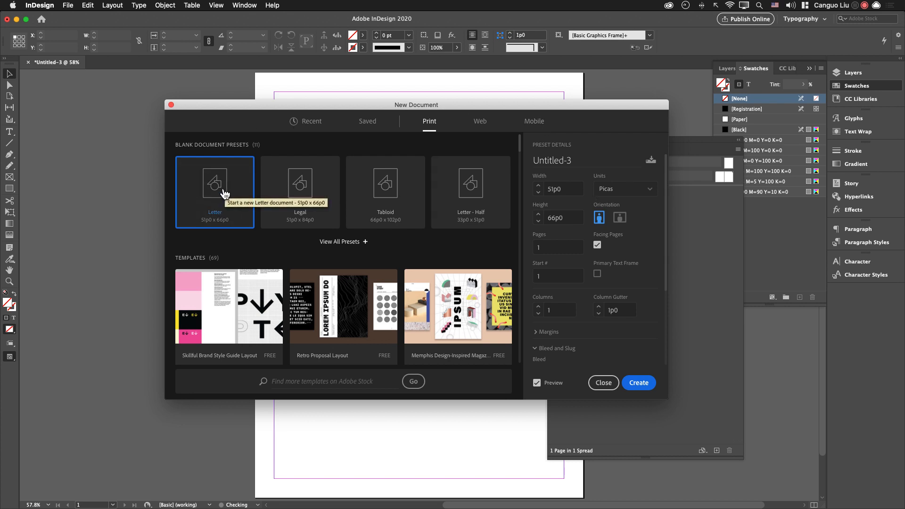
pyautogui.click(351, 242)
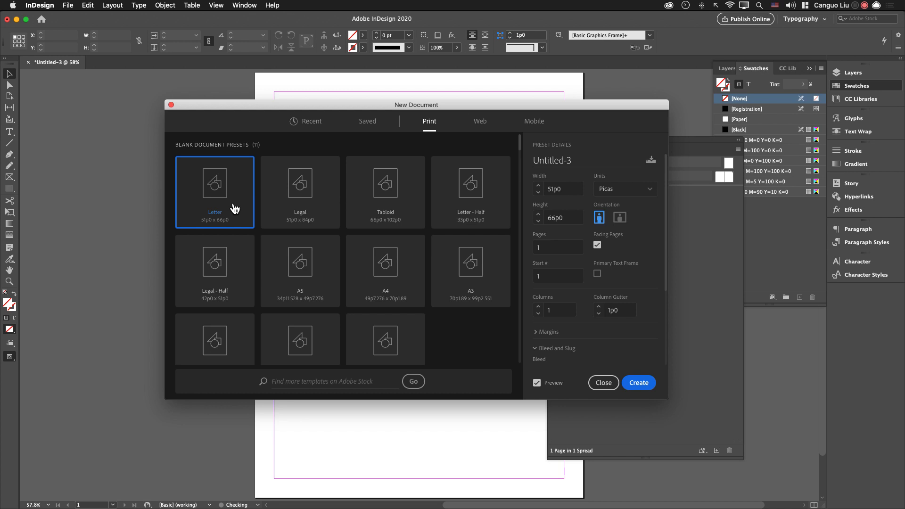
# Set the new document's page count to 16 and toggle the preview off and on again.
pyautogui.click(557, 250)
pyautogui.doubleClick(558, 250)
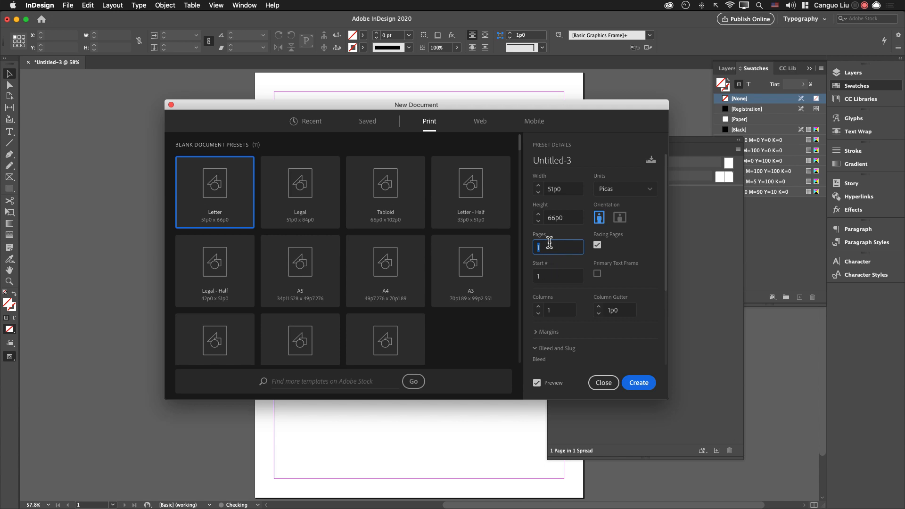
pyautogui.write('16')
pyautogui.click(556, 387)
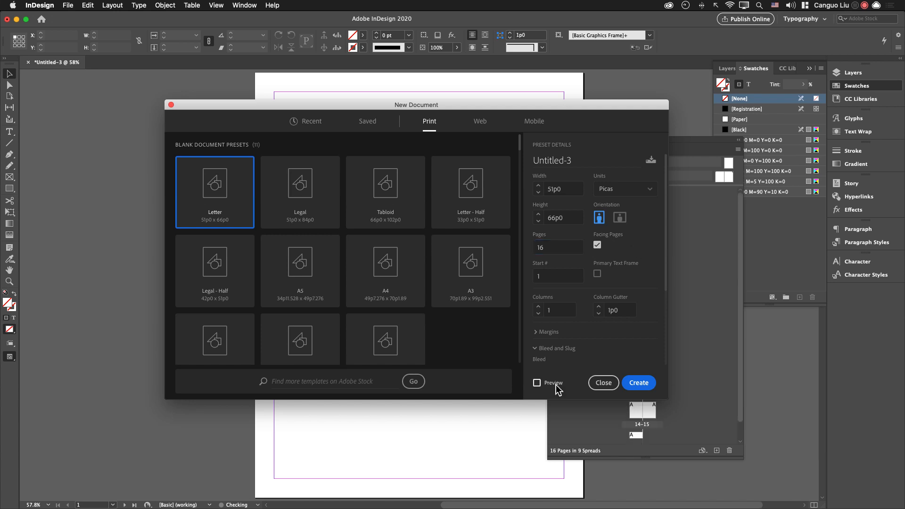
pyautogui.click(556, 387)
# Collapse the bleed and slug settings, create the Letter document, and move the floating Pages panel clear of the page.
pyautogui.scroll(-1, 647, 351)
pyautogui.scroll(-5, 647, 347)
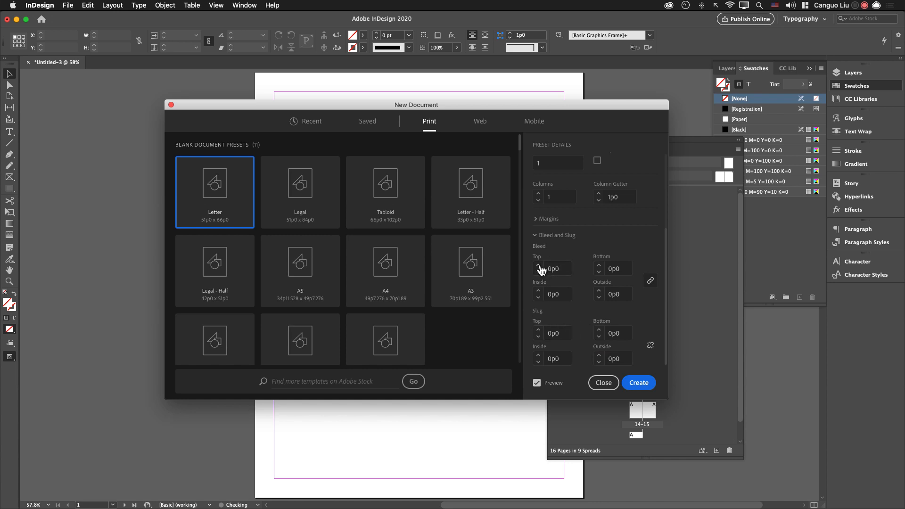
pyautogui.click(540, 238)
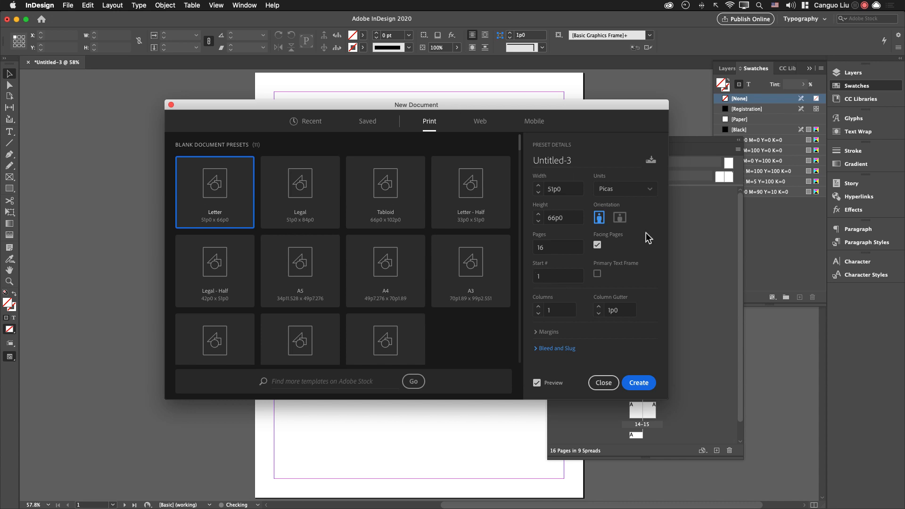
pyautogui.click(637, 383)
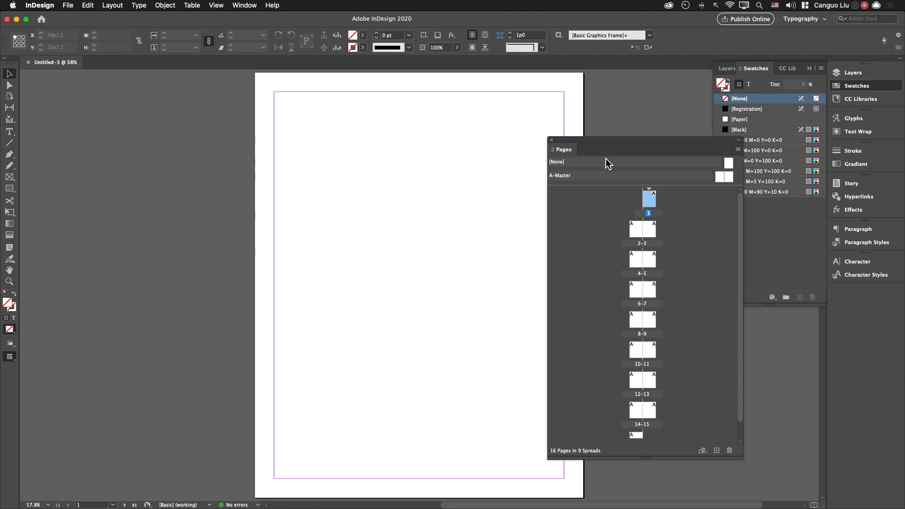
pyautogui.moveTo(615, 141); pyautogui.dragTo(672, 153)
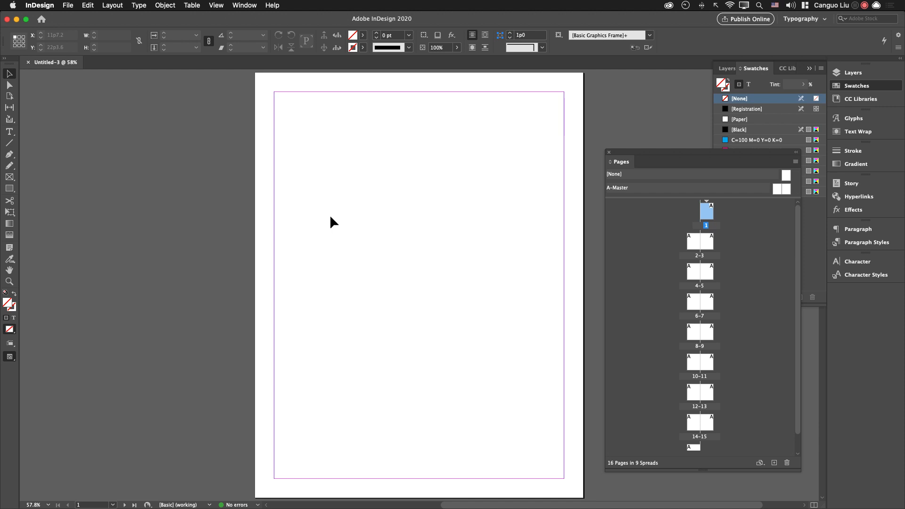
# Draw a rectangle frame about 39p6 wide and 20p10.8 high on page 1 and move it flush with the page's left edge.
pyautogui.press('f')
pyautogui.moveTo(275, 167); pyautogui.dragTo(529, 301)
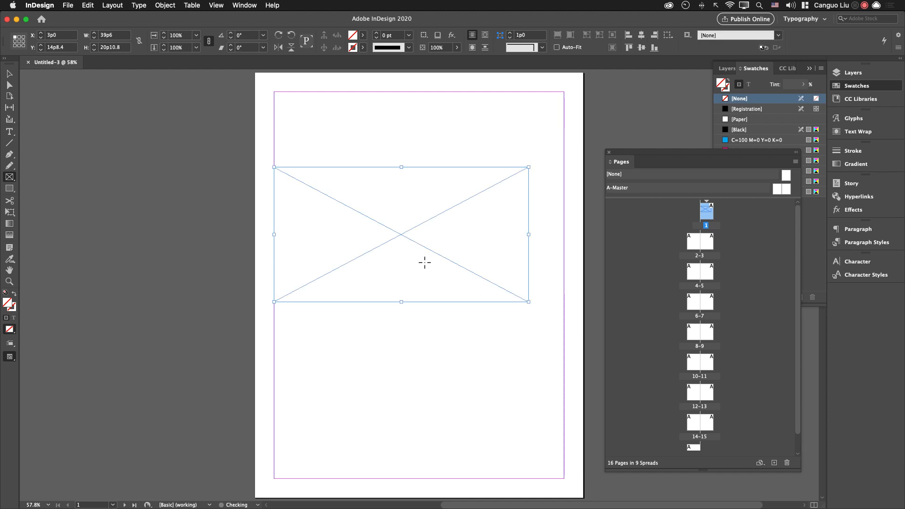
pyautogui.press('v')
pyautogui.moveTo(410, 243); pyautogui.dragTo(392, 240)
# Give the rectangle frame a black fill with no stroke and deselect it.
pyautogui.press('f')
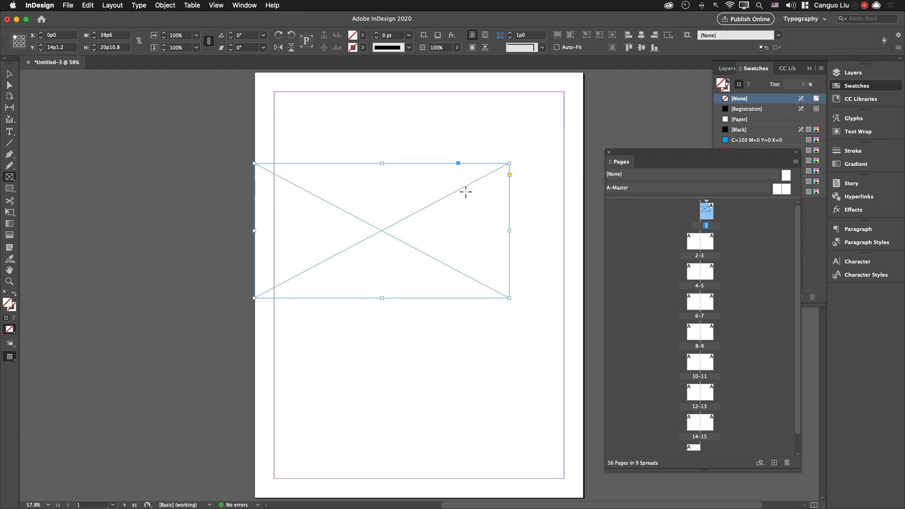
pyautogui.press('d')
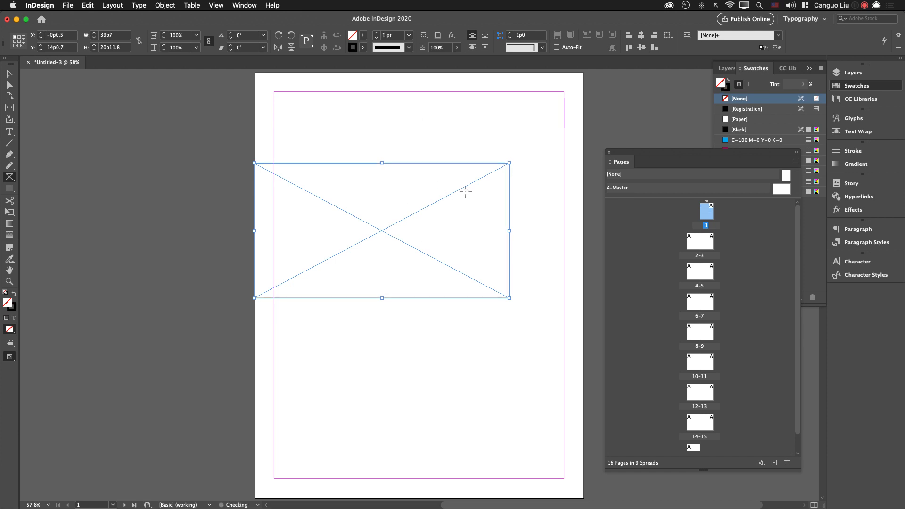
pyautogui.hotkey('shift', 'x')
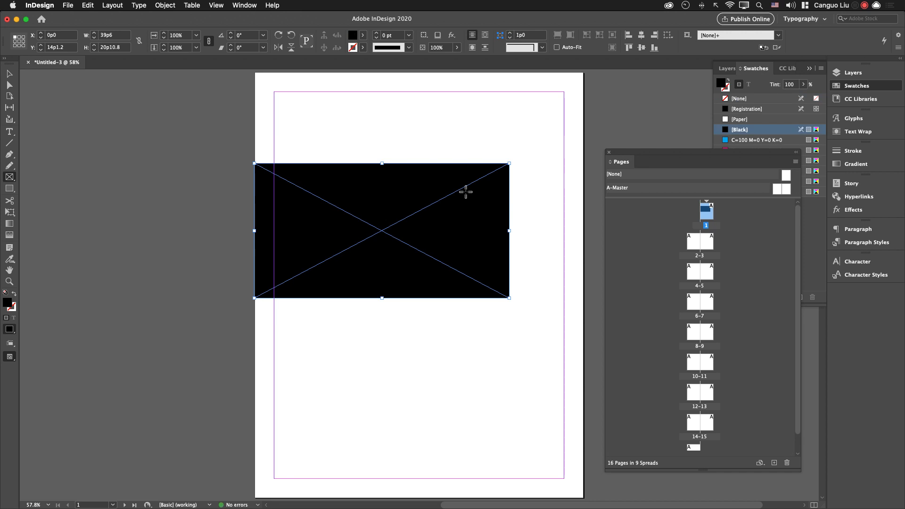
pyautogui.press('v')
pyautogui.click(447, 139)
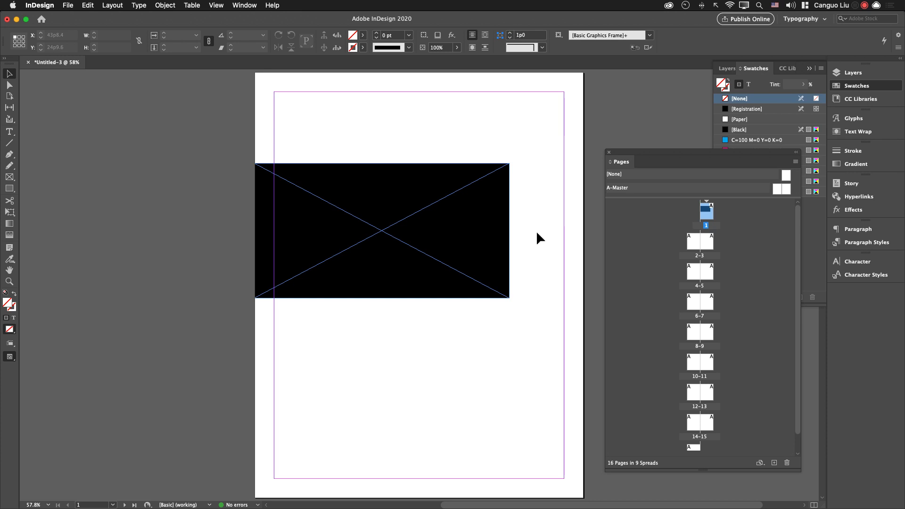
# Check the black frame in Presentation mode and reposition it against the page's left edge at X 0p0, Y 15p10.8.
pyautogui.hotkey('shift', 'w')
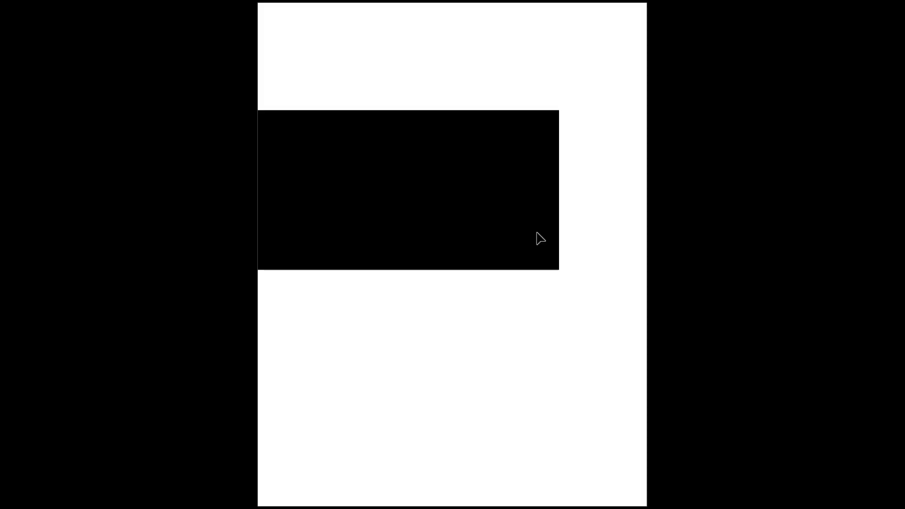
pyautogui.press('Escape')
pyautogui.click(465, 243)
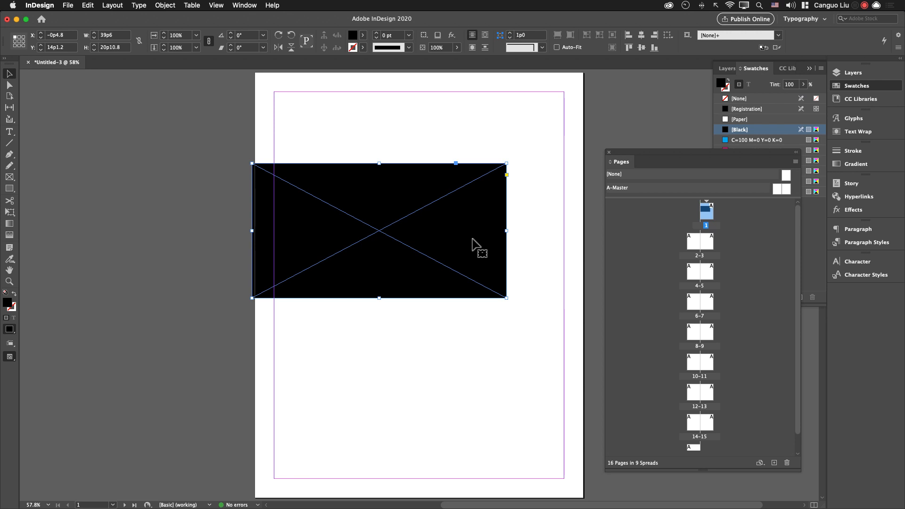
pyautogui.hotkey('shift', 'w')
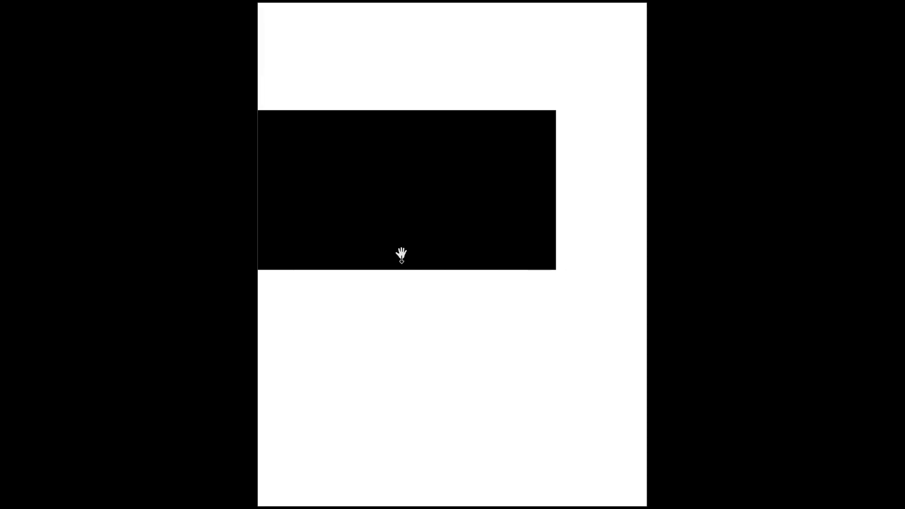
pyautogui.press('Escape')
pyautogui.moveTo(461, 247); pyautogui.dragTo(460, 254)
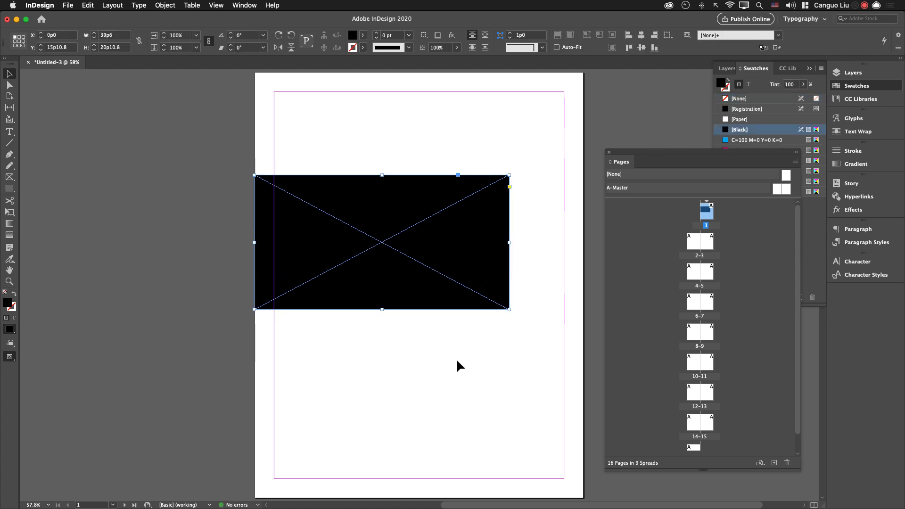
pyautogui.press('super+Tab')
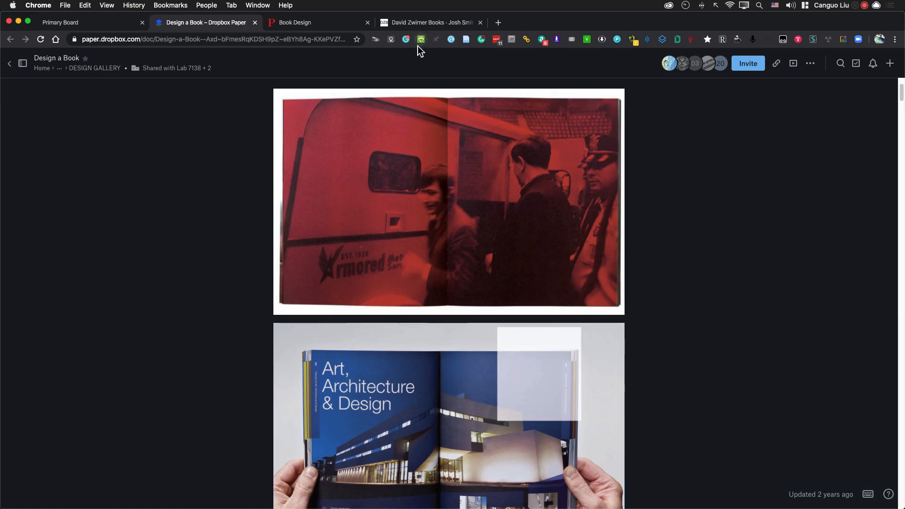
pyautogui.press('super+Tab')
pyautogui.press('super+Tab')
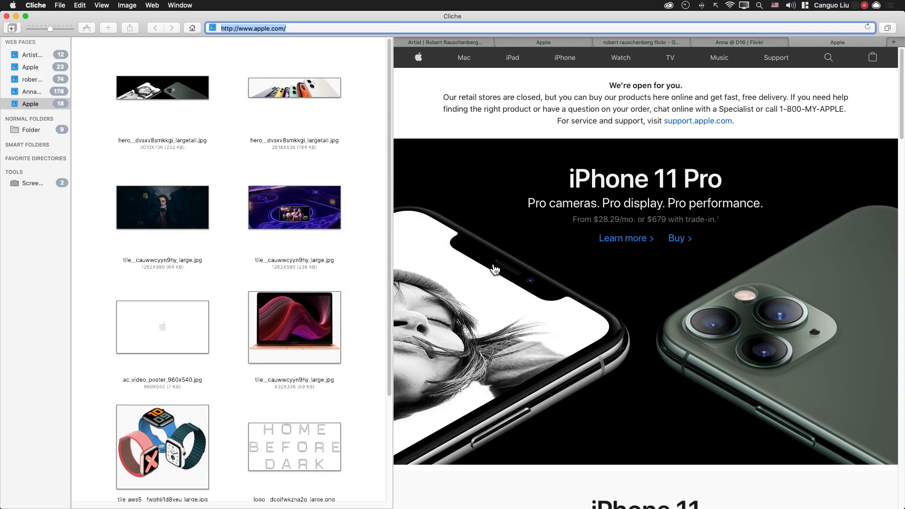
pyautogui.click(34, 94)
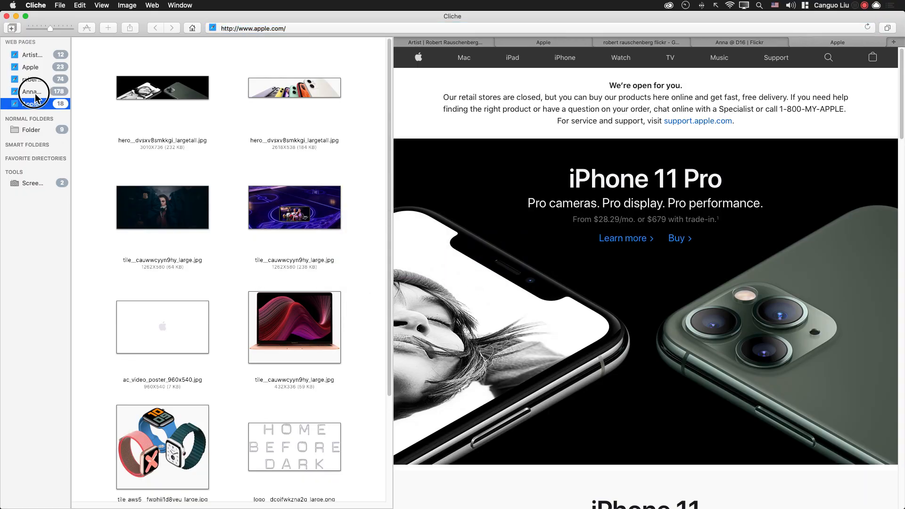
pyautogui.click(292, 110)
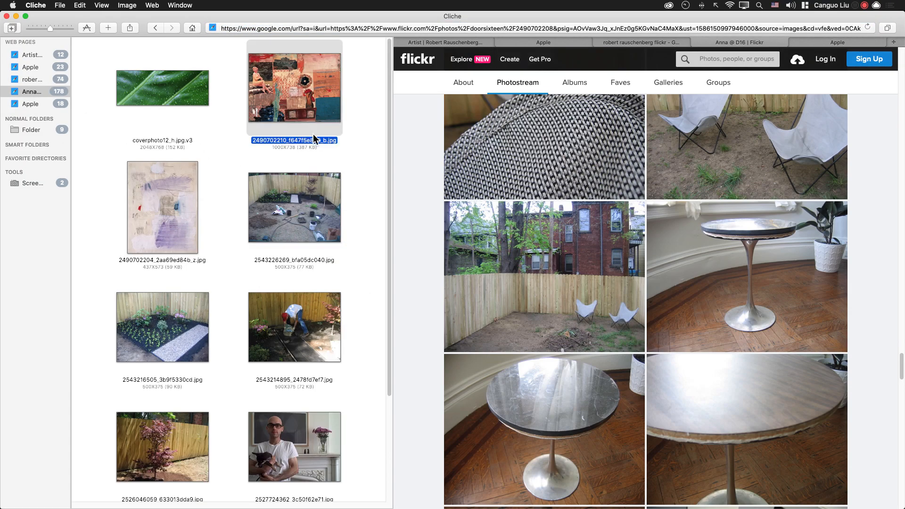
pyautogui.rightClick(293, 98)
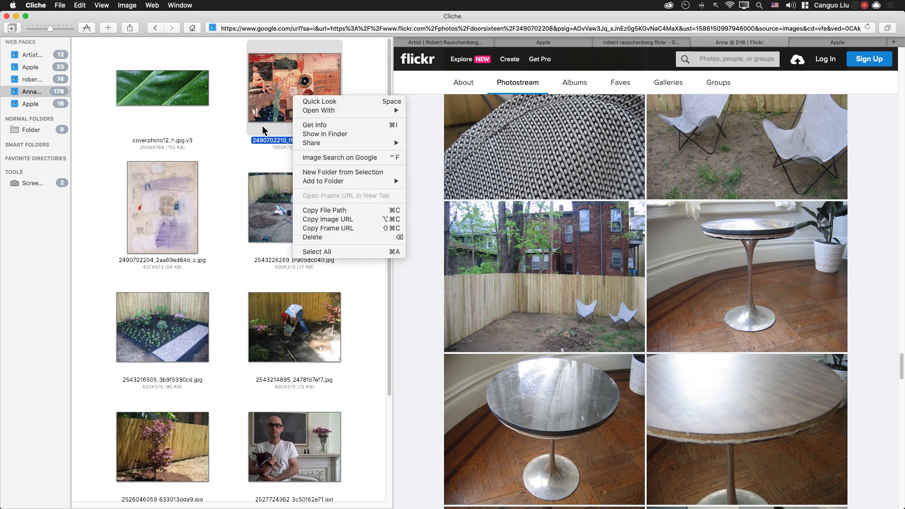
pyautogui.click(268, 92)
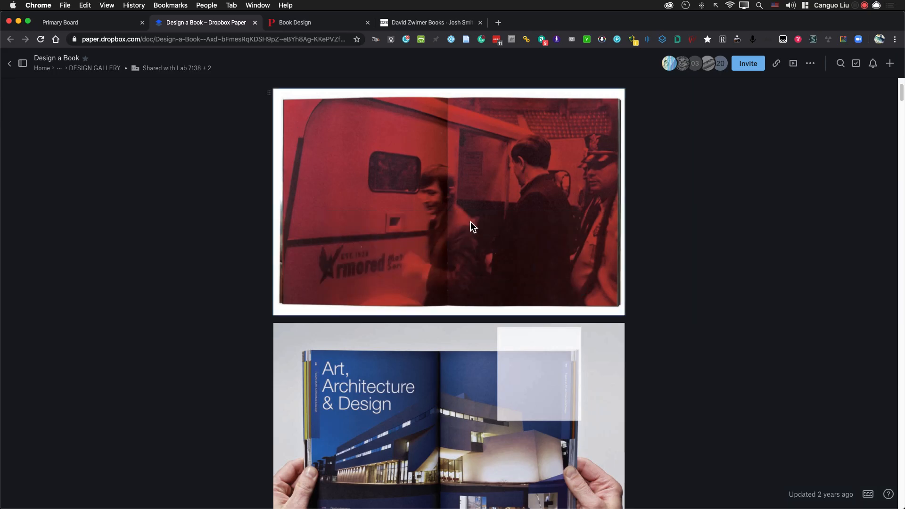
pyautogui.click(406, 29)
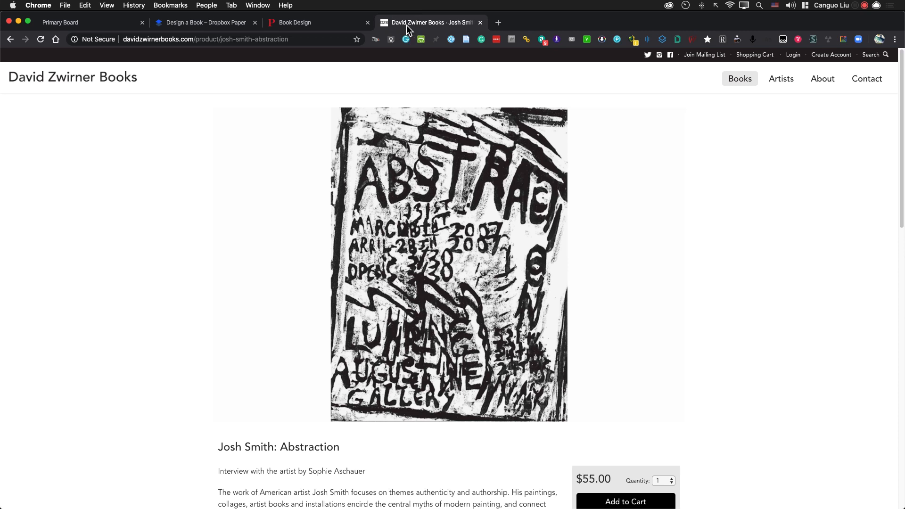
pyautogui.press('super+Tab')
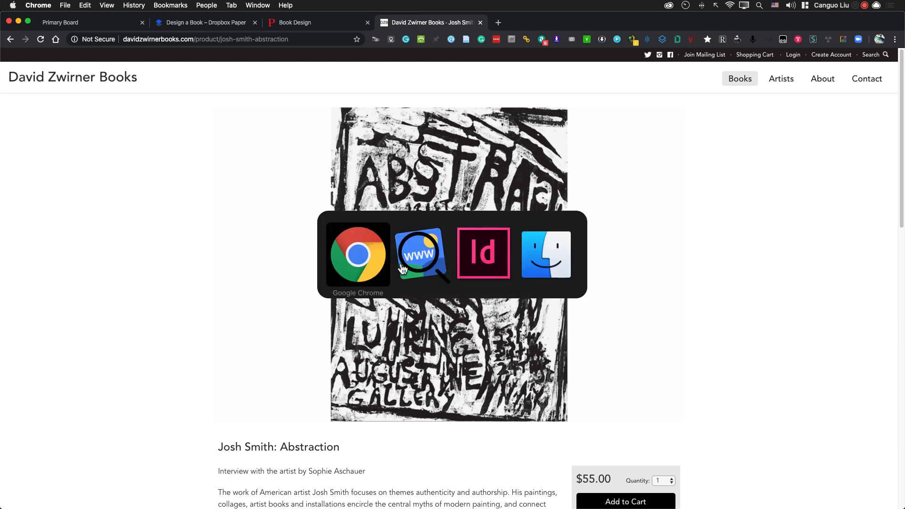
pyautogui.press('super+Tab')
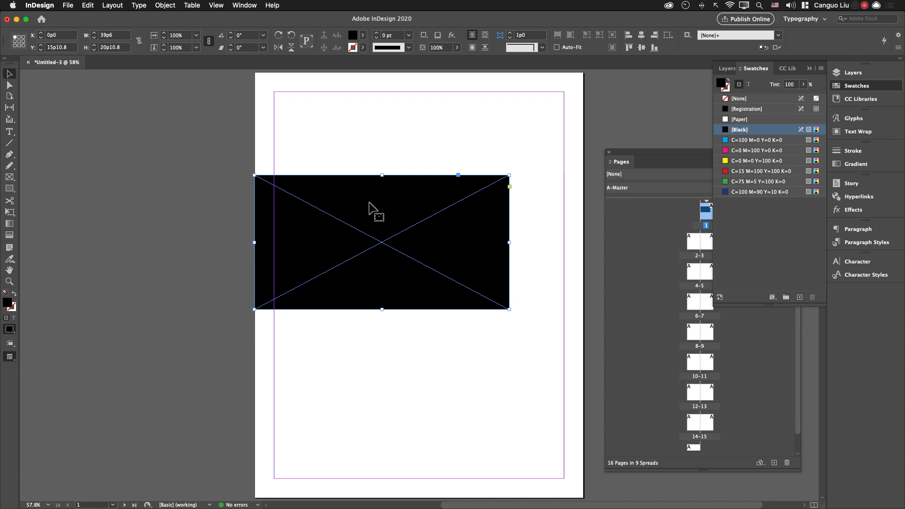
pyautogui.click(90, 5)
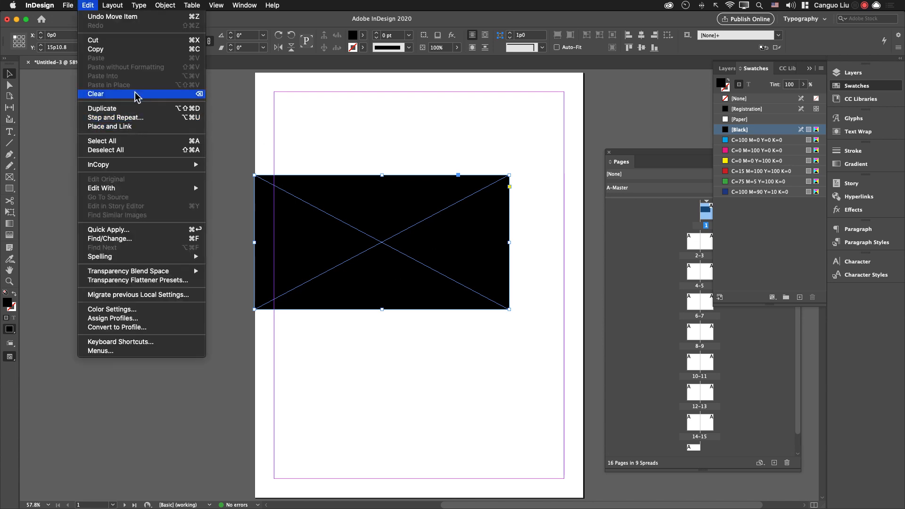
pyautogui.click(318, 137)
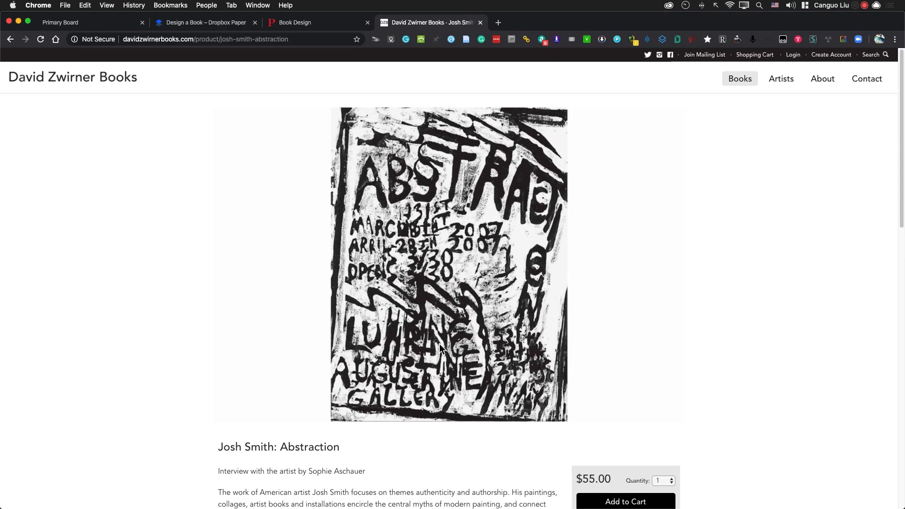
# Move the Cliche and Chrome windows down to uncover the black frame on the InDesign page.
pyautogui.press('super+Tab')
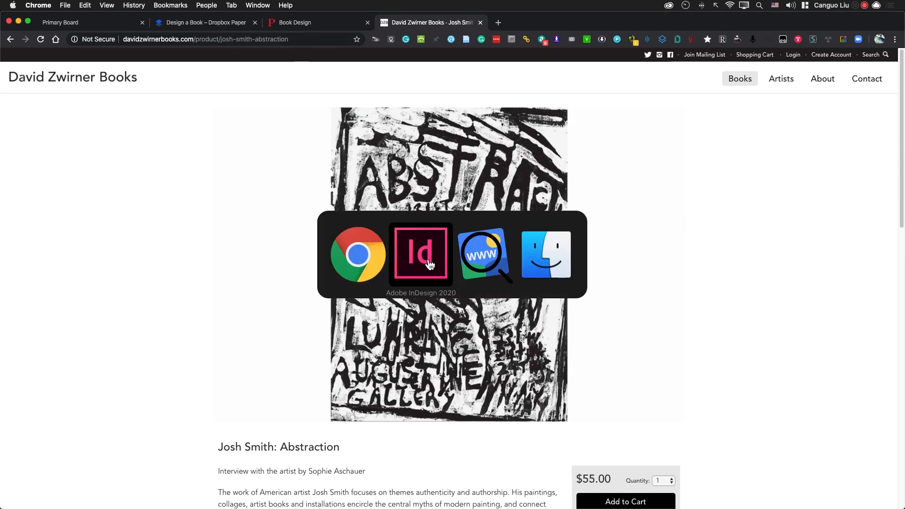
pyautogui.press('super+Tab')
pyautogui.moveTo(424, 18); pyautogui.dragTo(616, 257)
pyautogui.moveTo(533, 23); pyautogui.dragTo(414, 444)
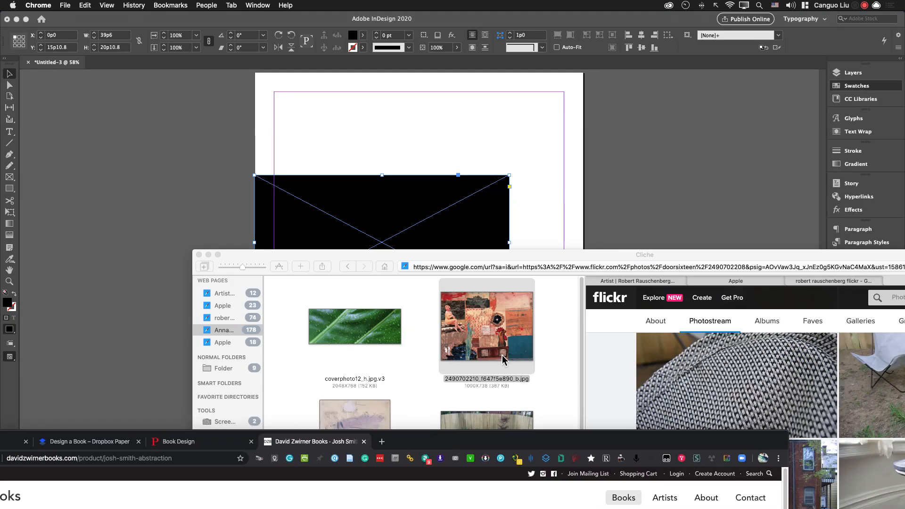
# Place the collage image from Cliche into the black frame on page 1 and deselect the frame.
pyautogui.click(472, 328)
pyautogui.moveTo(493, 346); pyautogui.dragTo(442, 219)
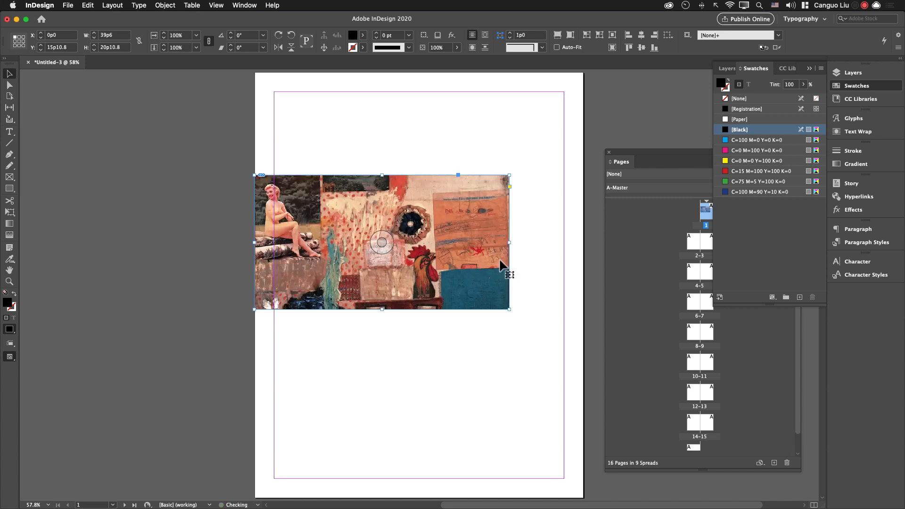
pyautogui.click(520, 279)
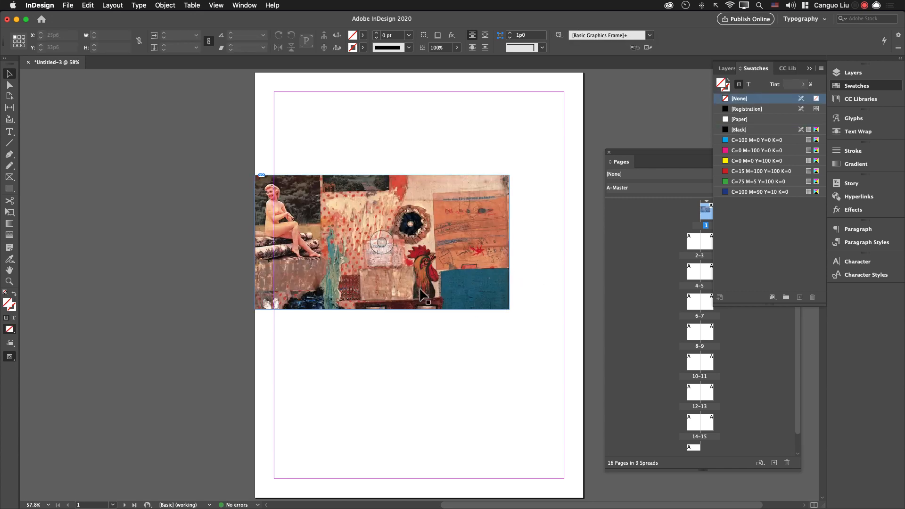
# Fit the collage image to its frame by stretching the content to the frame's dimensions.
pyautogui.click(483, 250)
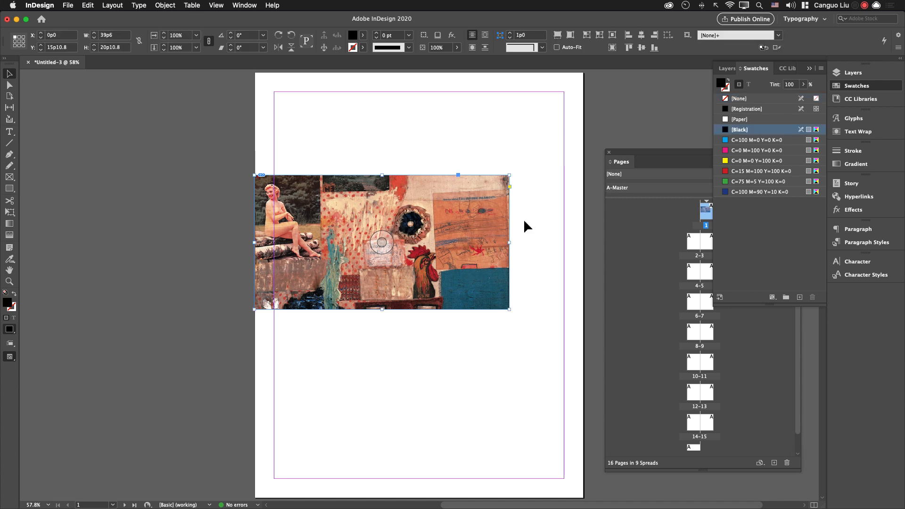
pyautogui.click(591, 42)
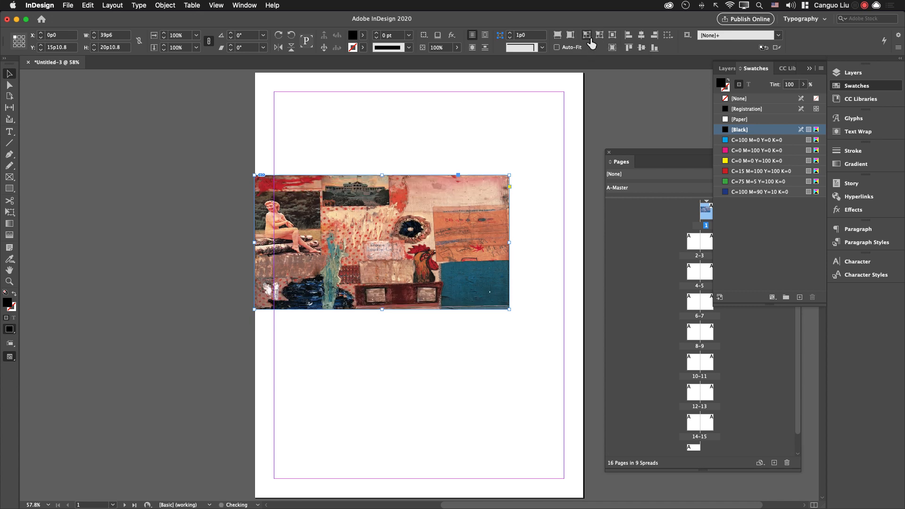
# Undo the stretched fit and fill the frame proportionally with the collage image.
pyautogui.press('super+z')
pyautogui.click(559, 36)
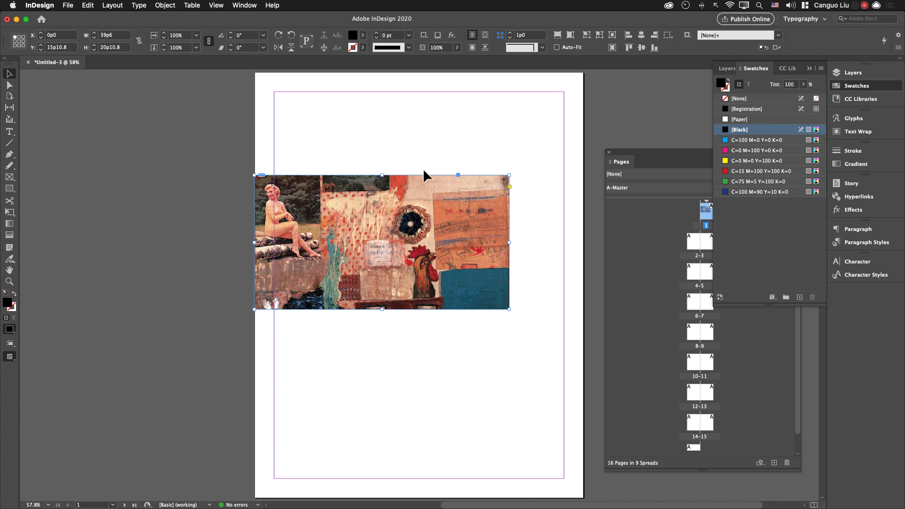
pyautogui.rightClick(455, 202)
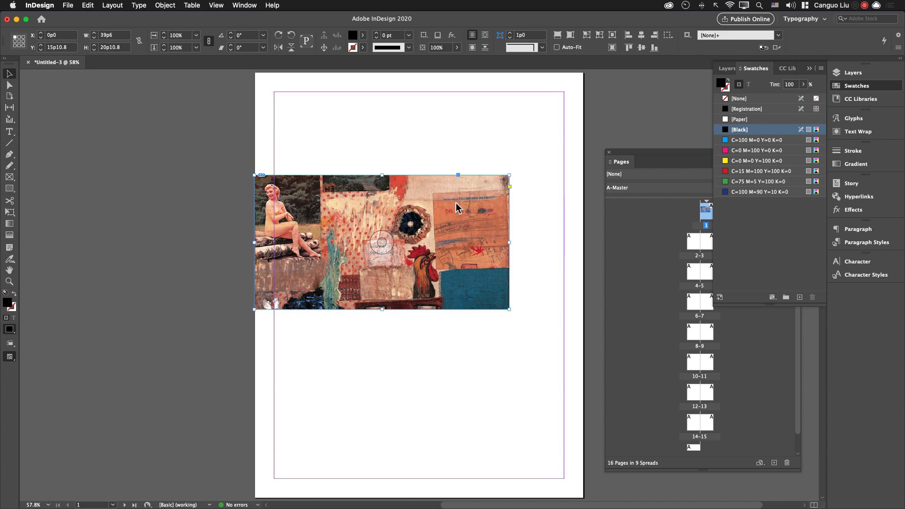
pyautogui.moveTo(522, 326)
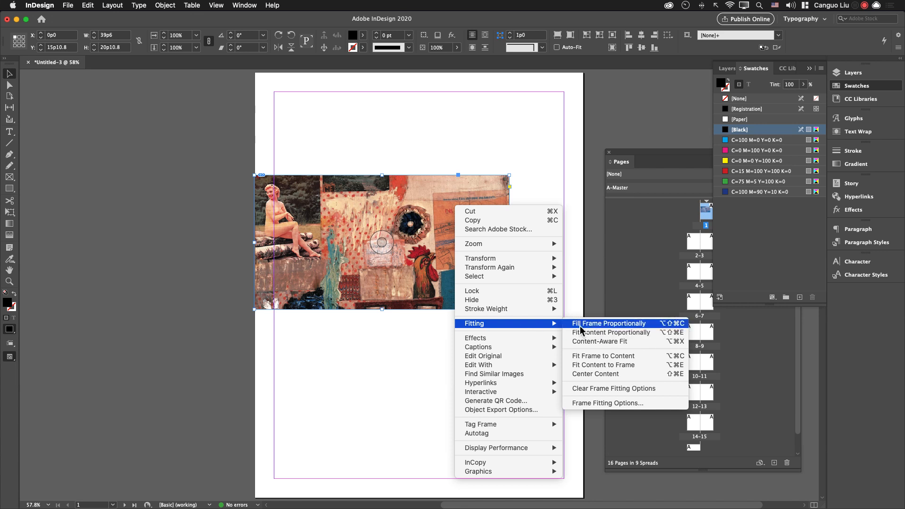
pyautogui.click(668, 326)
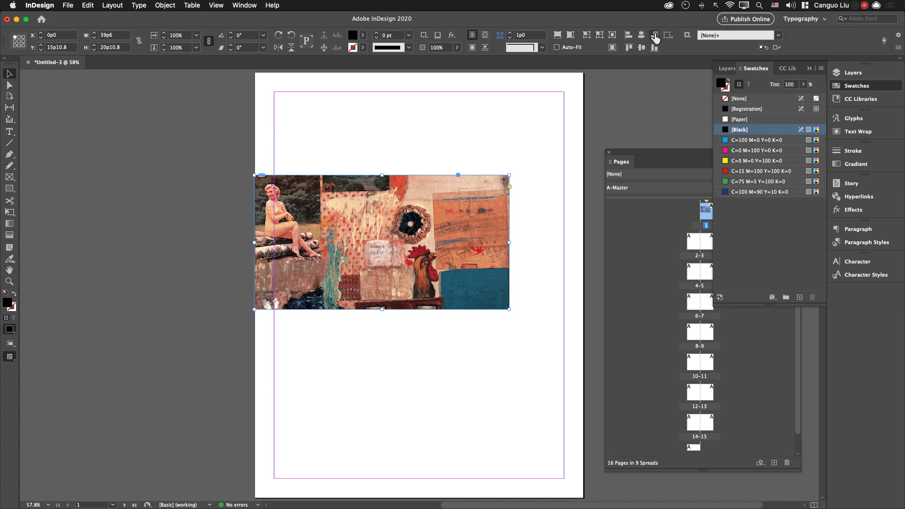
# Check the list of available workspaces and deselect the collage frame.
pyautogui.click(822, 21)
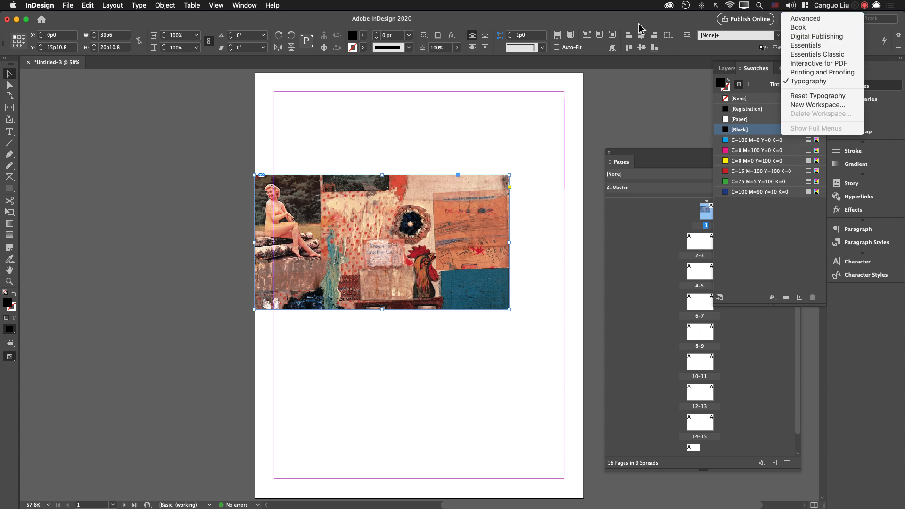
pyautogui.click(586, 24)
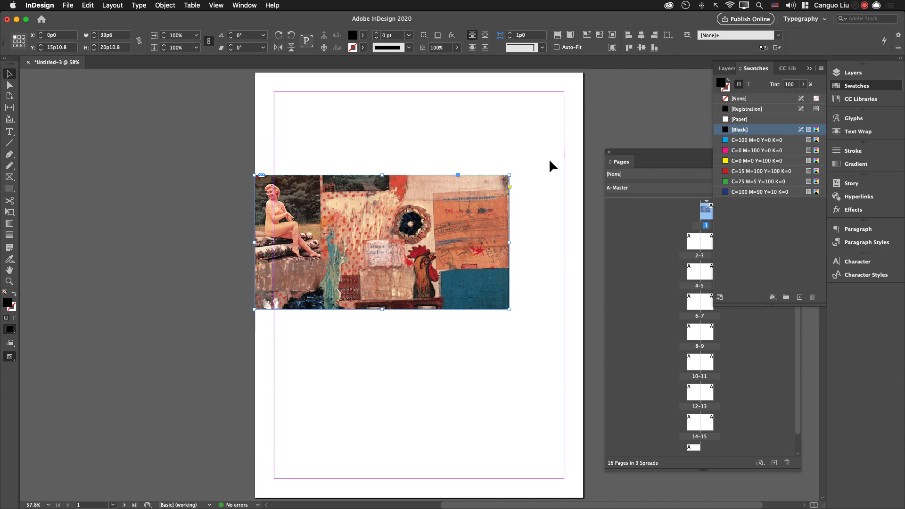
pyautogui.click(523, 182)
pyautogui.press('/')
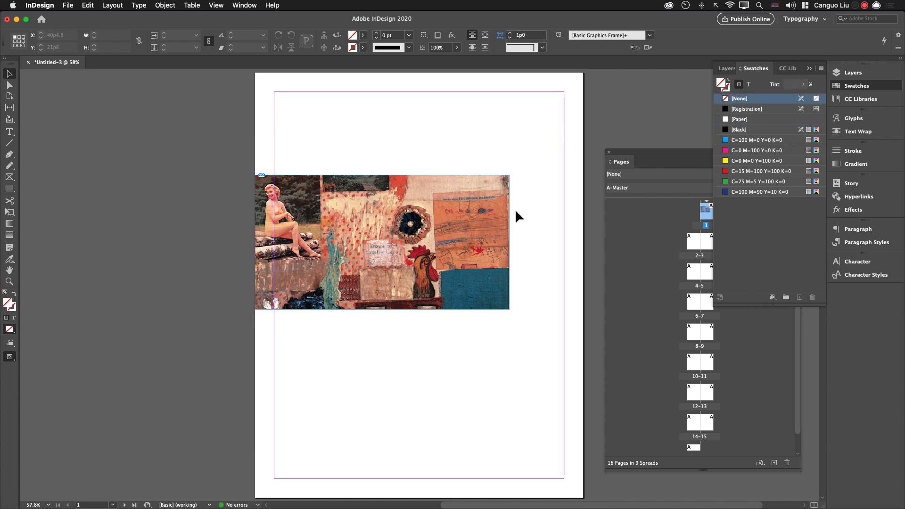
# Switch to Chrome, maximize its window and capture the Abstraction book cover from the David Zwirner Books page.
pyautogui.press('super+Tab')
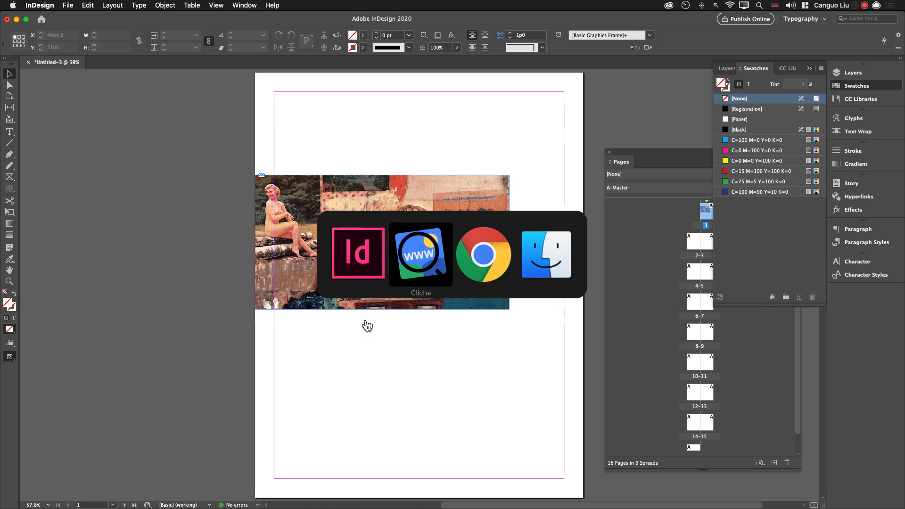
pyautogui.click(459, 276)
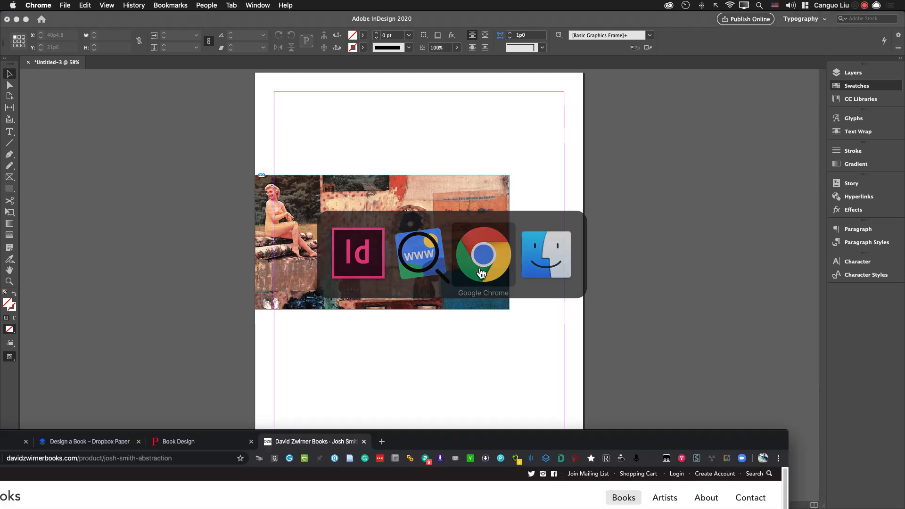
pyautogui.doubleClick(479, 440)
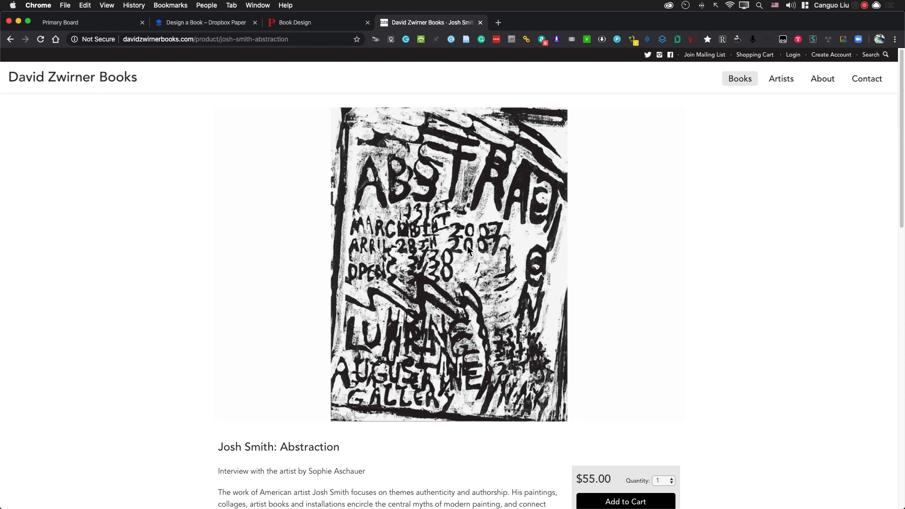
pyautogui.press('super+shift+4')
pyautogui.moveTo(332, 108); pyautogui.dragTo(570, 418)
# Switch to InDesign and paste the captured cover into the collage frame, filling the frame proportionally.
pyautogui.press('super+Tab')
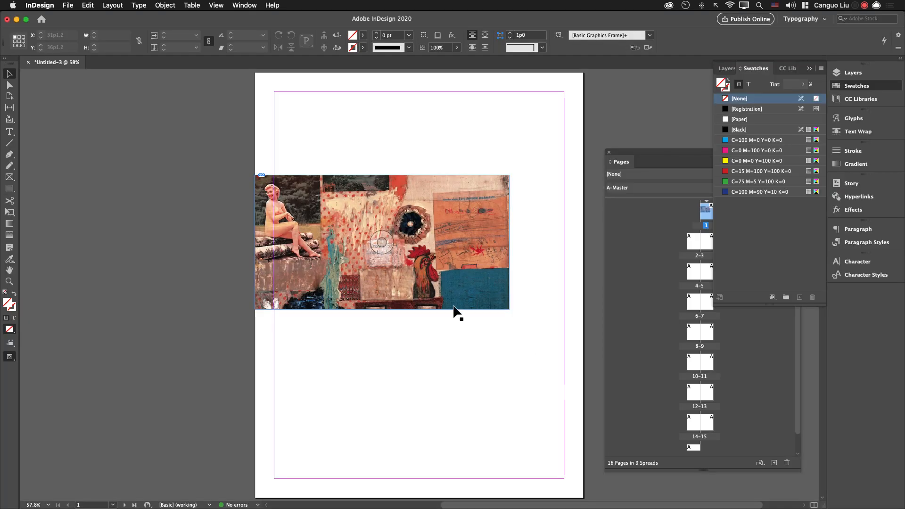
pyautogui.click(446, 265)
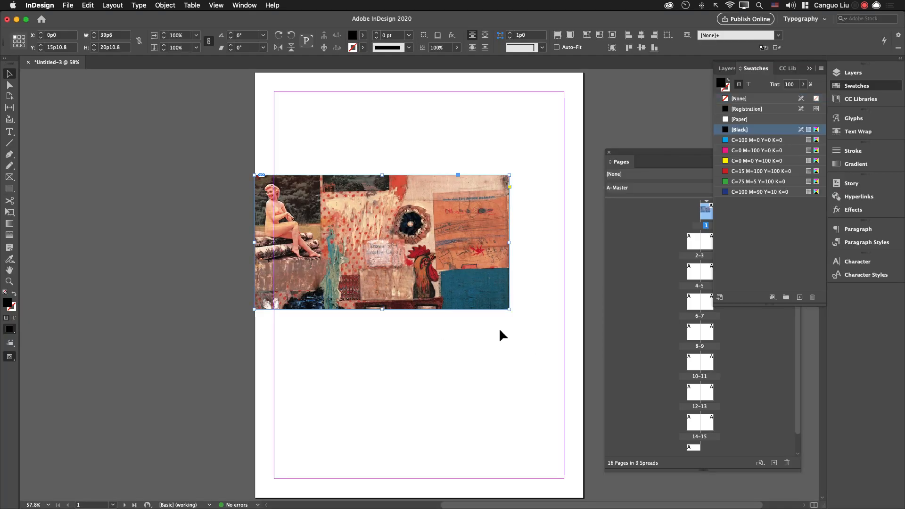
pyautogui.press('super+alt+v')
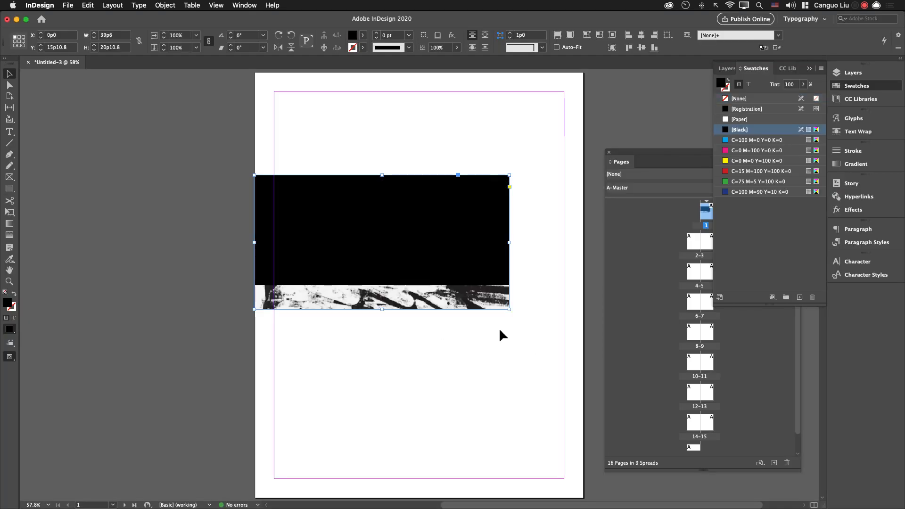
pyautogui.click(500, 331)
pyautogui.click(424, 272)
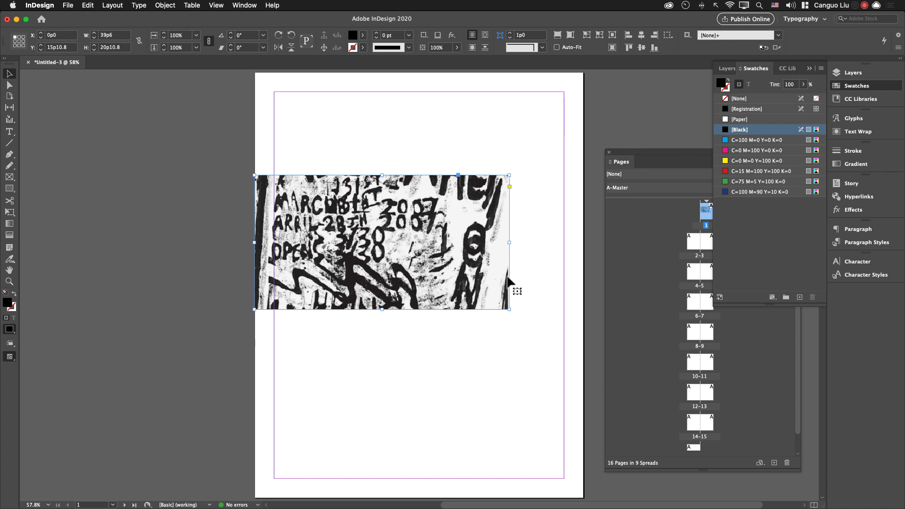
# Resize the cover's frame to about 37p4.8 by 50p0, fill it proportionally with the image and deselect it.
pyautogui.moveTo(509, 310); pyautogui.dragTo(504, 450)
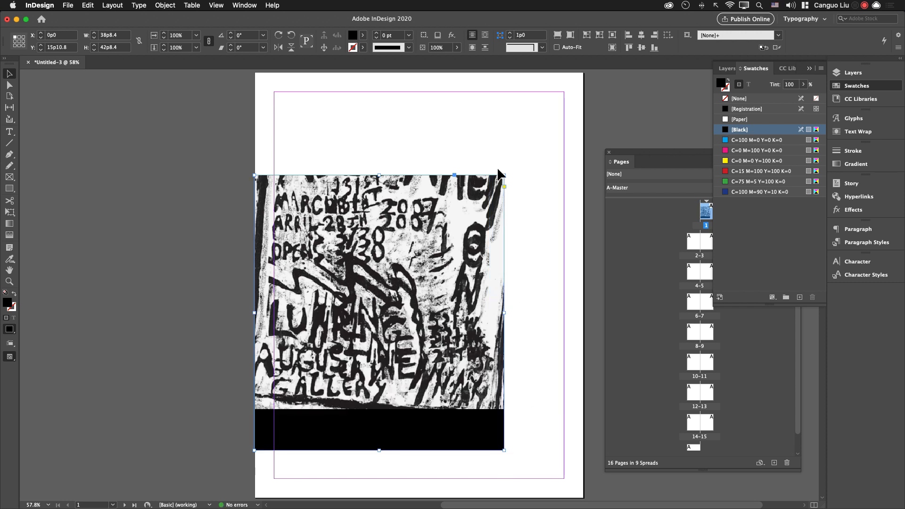
pyautogui.moveTo(505, 175); pyautogui.dragTo(496, 128)
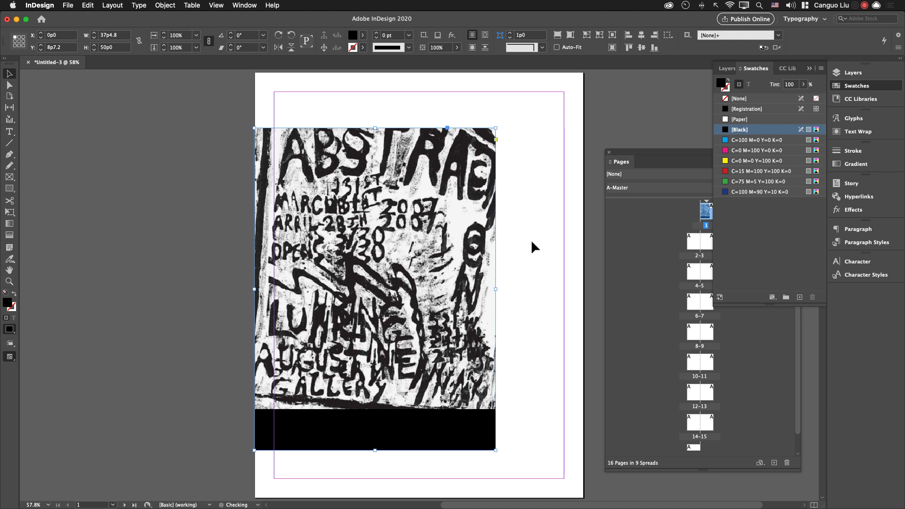
pyautogui.click(515, 275)
pyautogui.click(519, 321)
pyautogui.doubleClick(472, 321)
pyautogui.click(495, 330)
pyautogui.press('super+alt+shift+c')
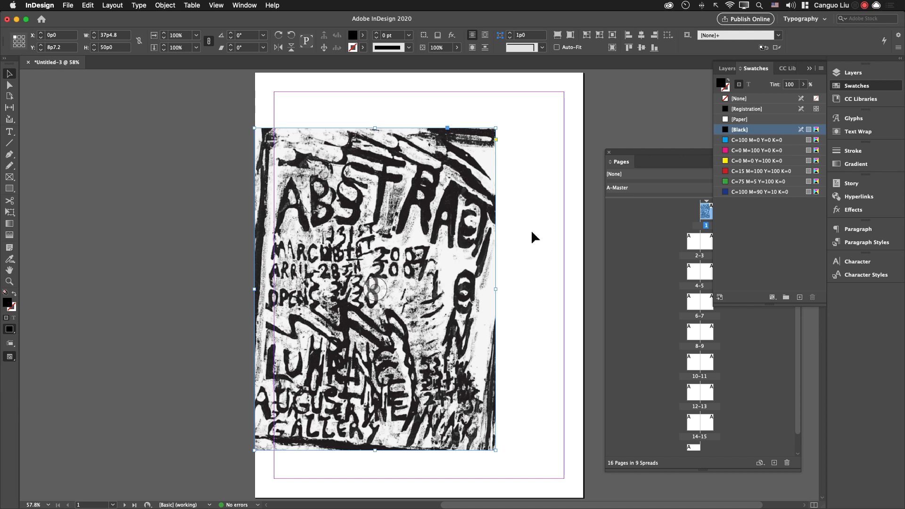
pyautogui.click(517, 254)
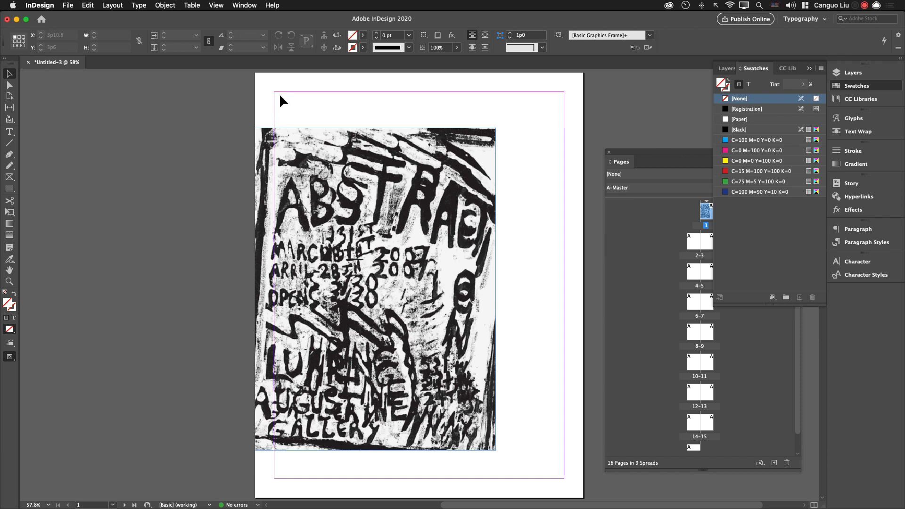
# Draw a 51p0 by 66p0 rectangle frame covering page 1 and give it a black fill without a stroke.
pyautogui.press('f')
pyautogui.moveTo(257, 75); pyautogui.dragTo(585, 477)
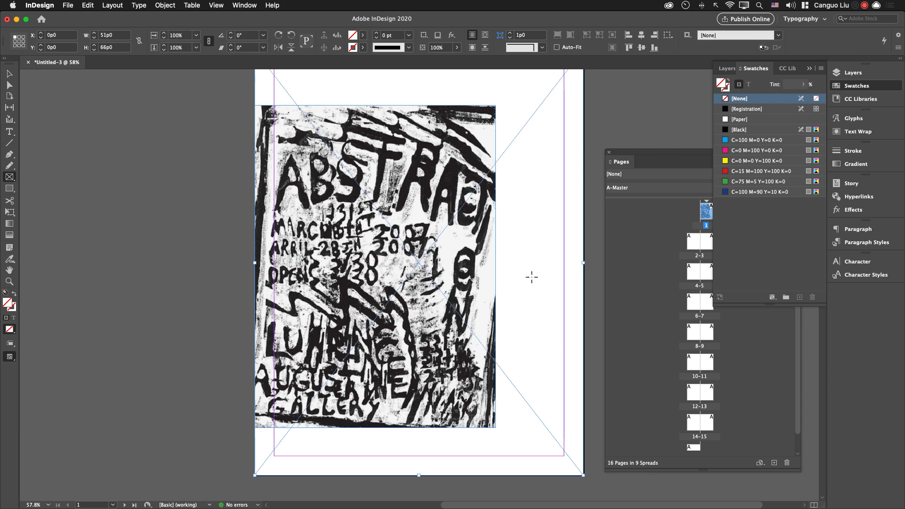
pyautogui.press('d')
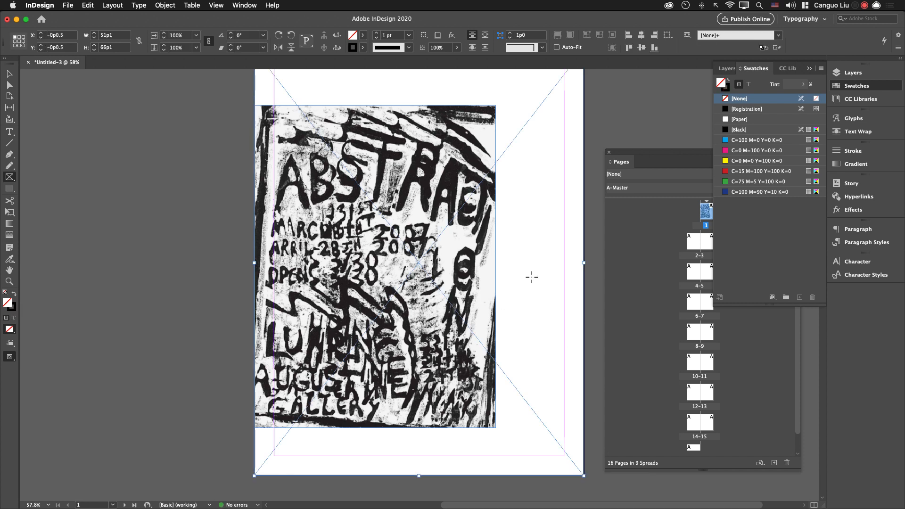
pyautogui.hotkey('shift', 'x')
pyautogui.press('space')
pyautogui.moveTo(527, 275)
pyautogui.mouseDown()
pyautogui.moveTo(474, 319)
pyautogui.moveTo(476, 305)
pyautogui.mouseUp()
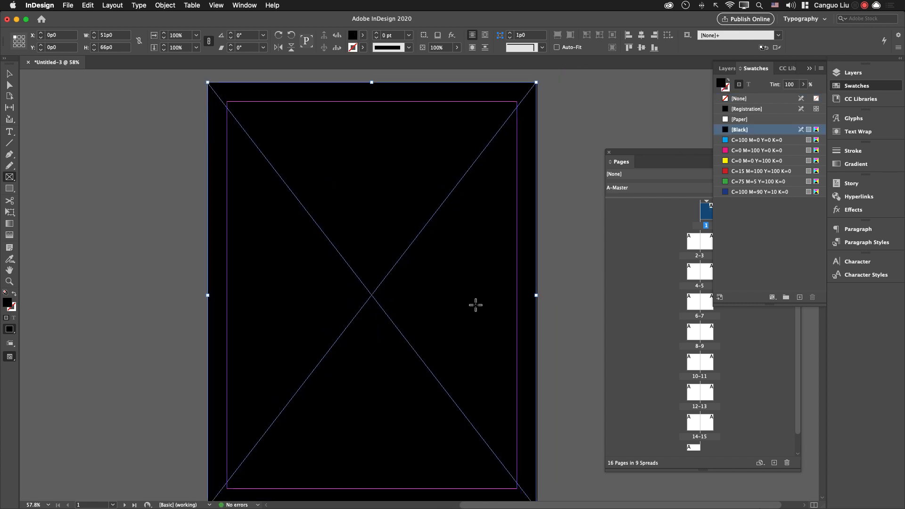
# Send the black page-size frame to the back, behind the cover image, and deselect it.
pyautogui.rightClick(454, 258)
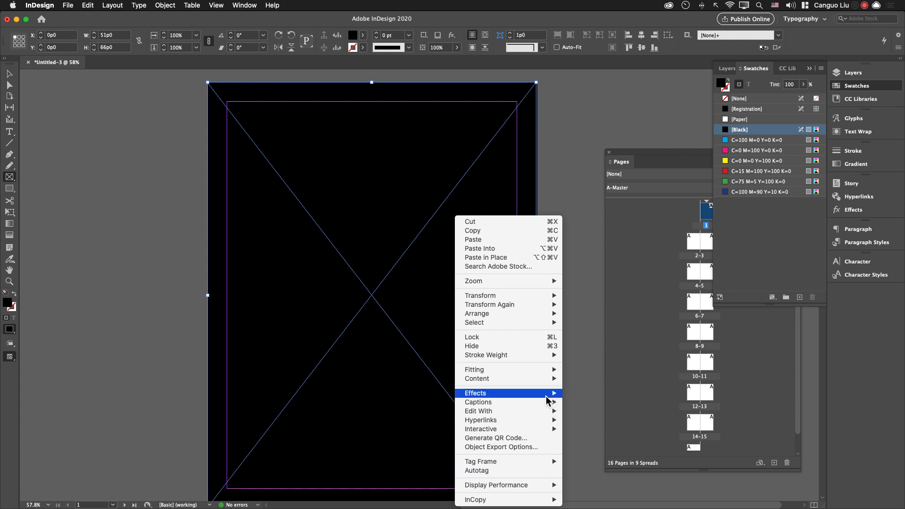
pyautogui.moveTo(546, 319)
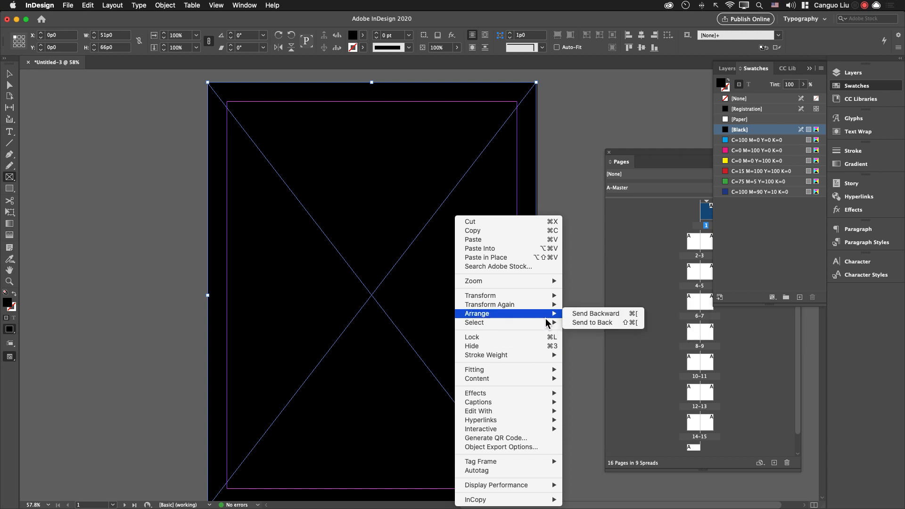
pyautogui.click(594, 323)
pyautogui.click(8, 73)
pyautogui.click(118, 187)
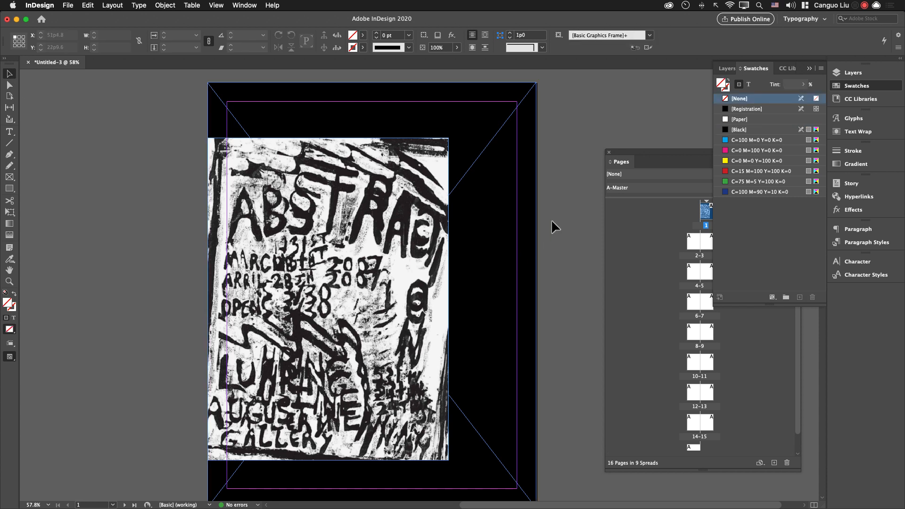
# Scale the cover image to about 31p3 by 41p9.6, place it at about Y 11p8.4 on the page's left edge, and preview the page full screen.
pyautogui.moveTo(410, 236); pyautogui.dragTo(410, 244)
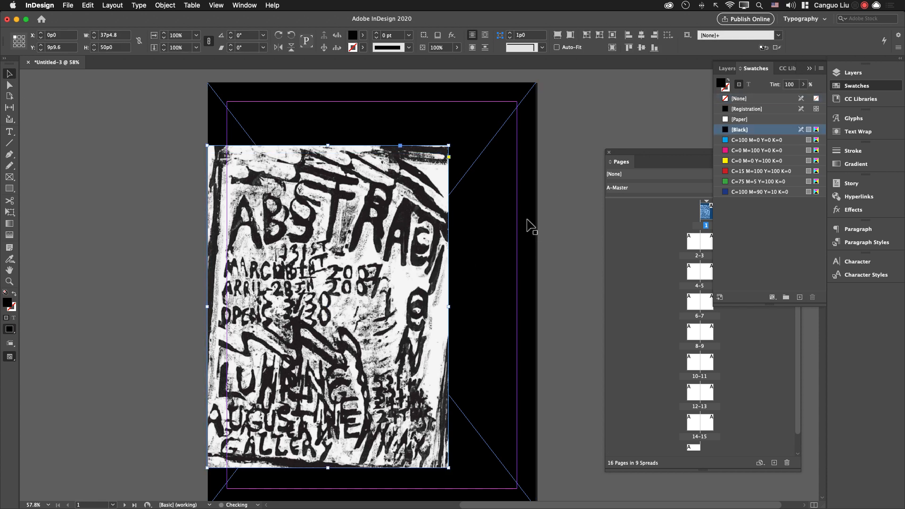
pyautogui.click(567, 218)
pyautogui.moveTo(449, 146); pyautogui.dragTo(409, 198)
pyautogui.moveTo(363, 293); pyautogui.dragTo(381, 246)
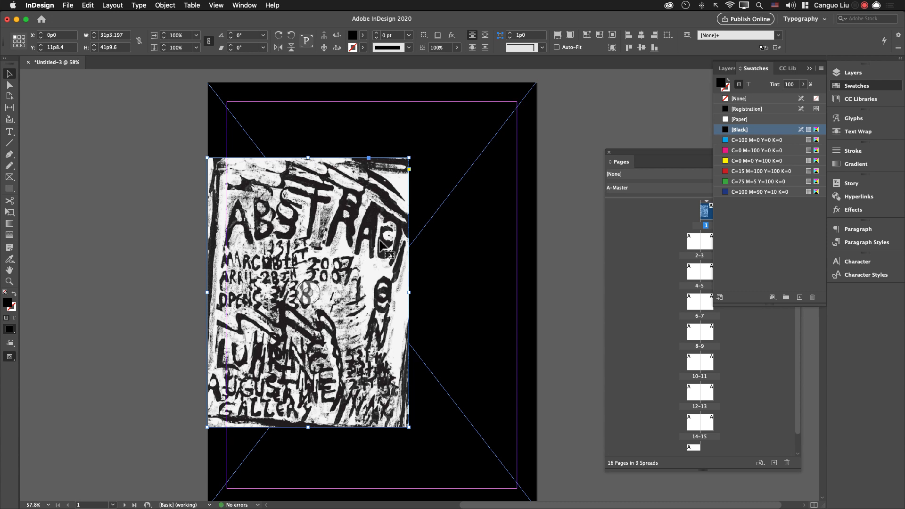
pyautogui.hotkey('shift', 'w')
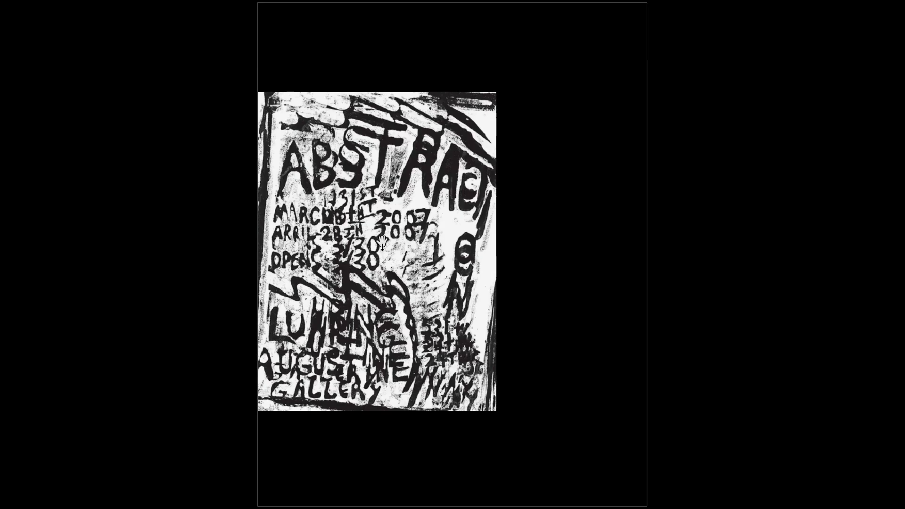
pyautogui.press('Escape')
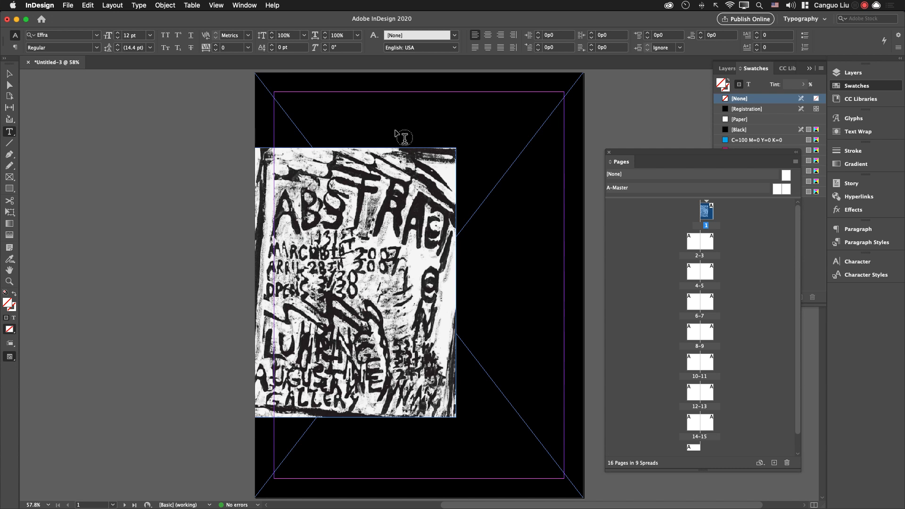
# Draw a text frame about 18p8 by 3p9.6 above the cover, and copy the artist's name from the book page in Chrome.
pyautogui.moveTo(336, 116); pyautogui.dragTo(456, 140)
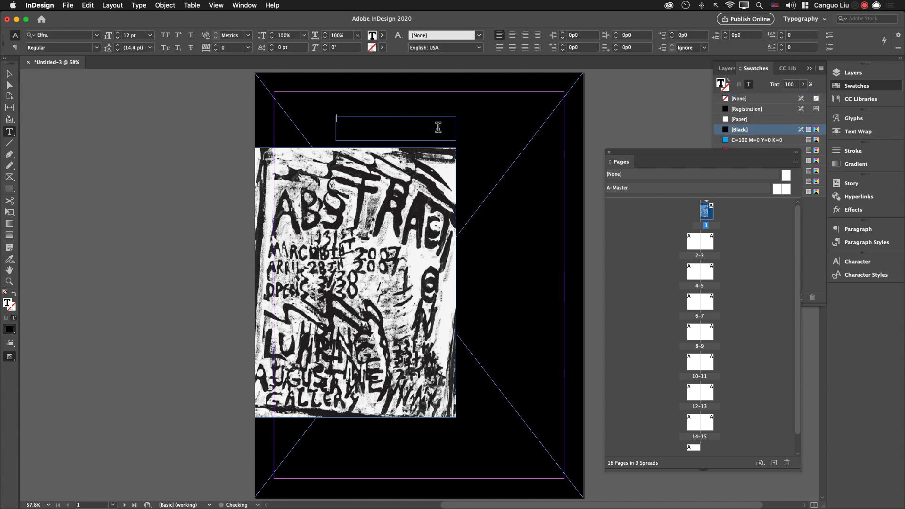
pyautogui.press('super+Tab')
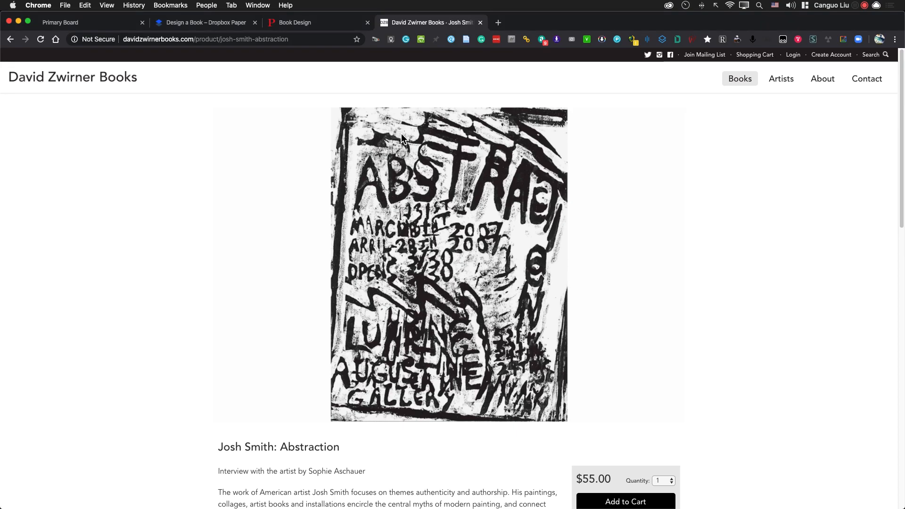
pyautogui.scroll(-1, 310, 432)
pyautogui.moveTo(353, 410); pyautogui.dragTo(218, 408)
pyautogui.click(262, 411)
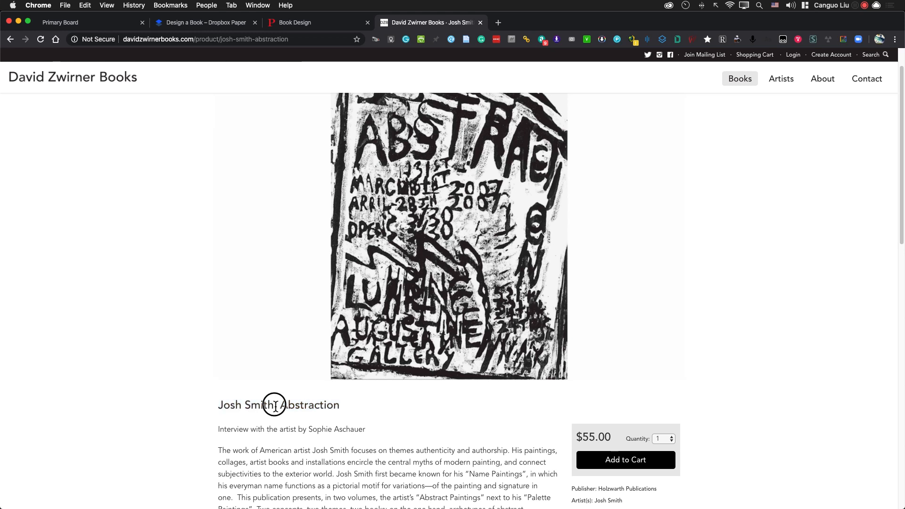
pyautogui.moveTo(274, 406); pyautogui.dragTo(200, 404)
pyautogui.press('super+c')
# Return to InDesign and set the text colour of the frame above the cover to Paper.
pyautogui.press('super+Tab')
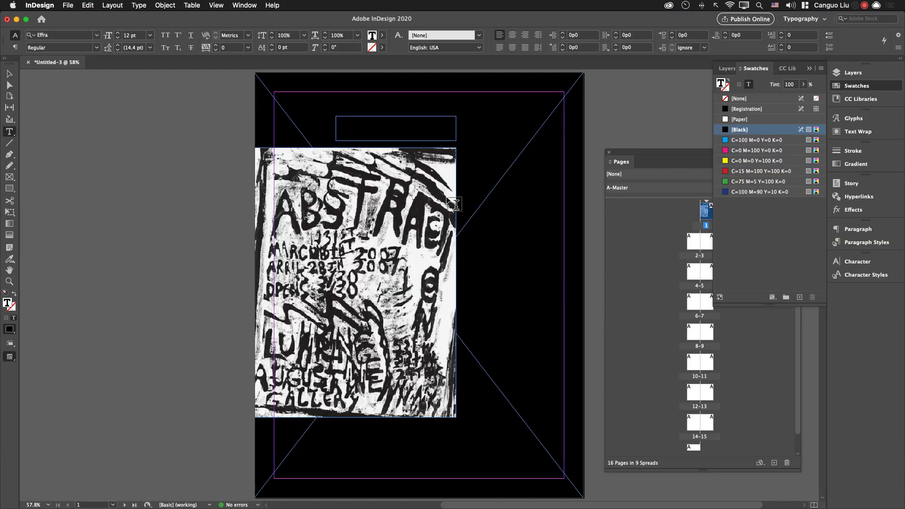
pyautogui.click(384, 129)
pyautogui.press('Escape')
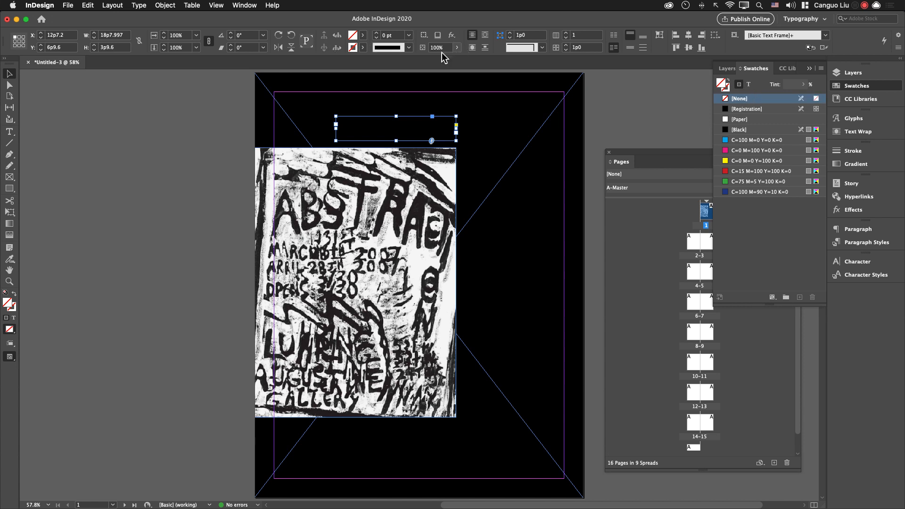
pyautogui.click(362, 35)
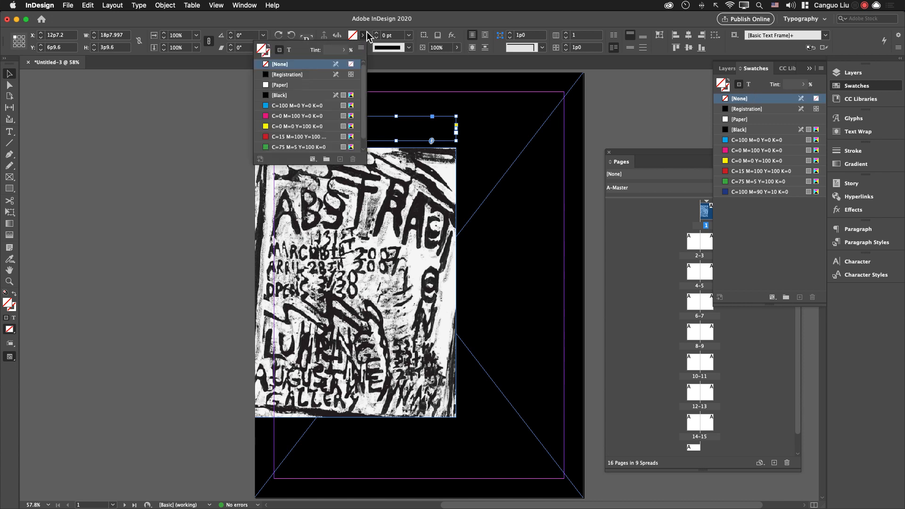
pyautogui.click(290, 51)
pyautogui.click(287, 87)
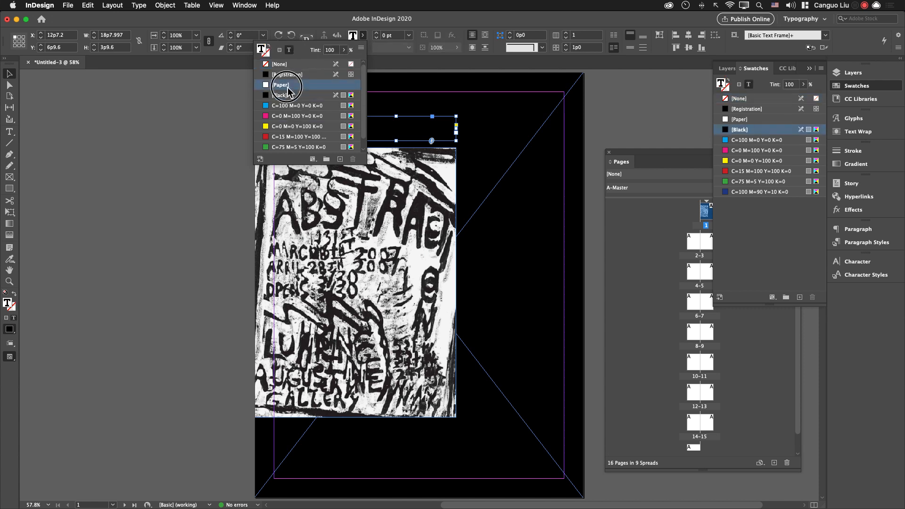
# Enlarge the artist's name text in the frame above the cover image to fit the frame, and deselect the frame.
pyautogui.click(419, 106)
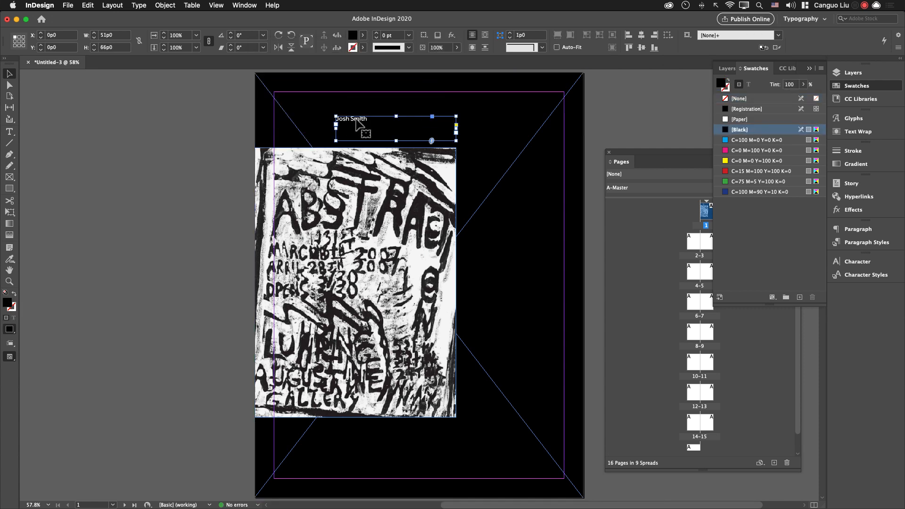
pyautogui.click(434, 137)
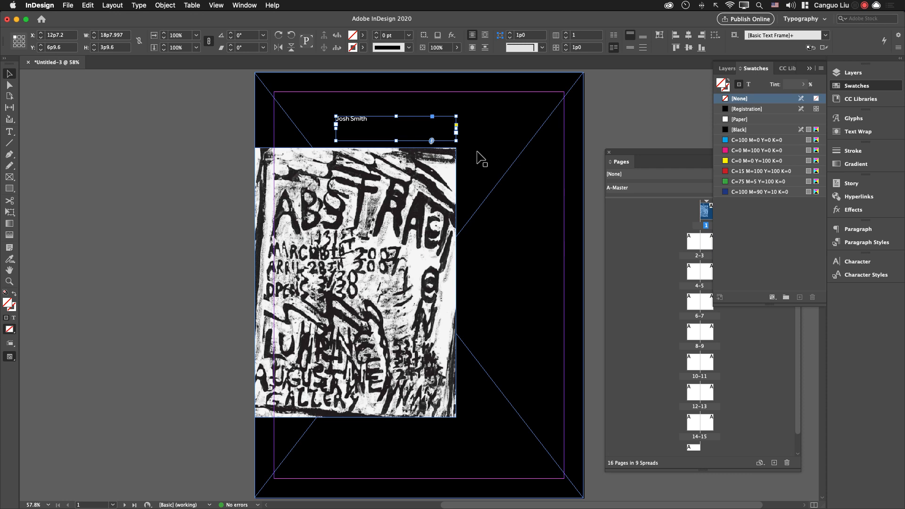
pyautogui.click(280, 132)
pyautogui.click(366, 125)
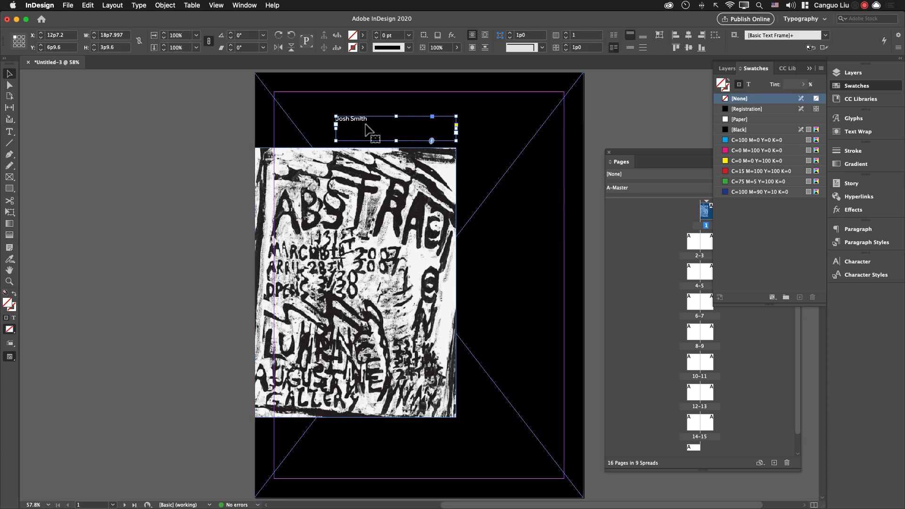
pyautogui.press('super+shift+period')
pyautogui.press('super+shift+period')
pyautogui.press('super+shift+period')
pyautogui.press('super+shift+period')
pyautogui.press('super+shift+period')
pyautogui.press('super+shift+period')
pyautogui.press('super+shift+period')
pyautogui.press('super+shift+period')
pyautogui.press('super+shift+comma')
pyautogui.click(173, 163)
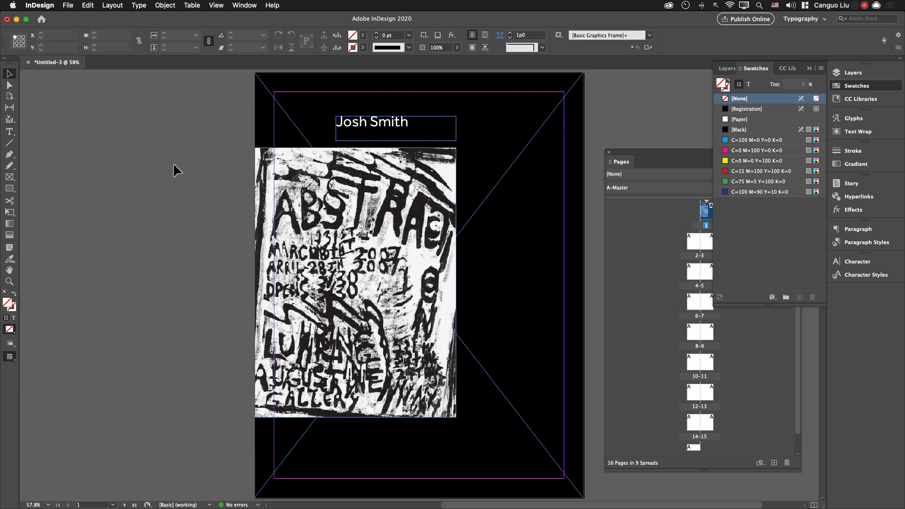
# Switch the cover page to Preview mode to check it without frame edges and guides.
pyautogui.press('w')
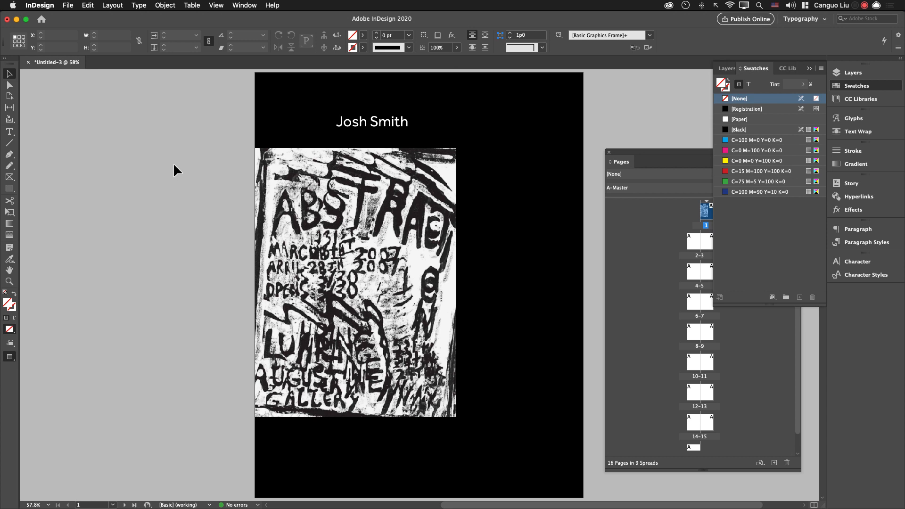
pyautogui.press('w')
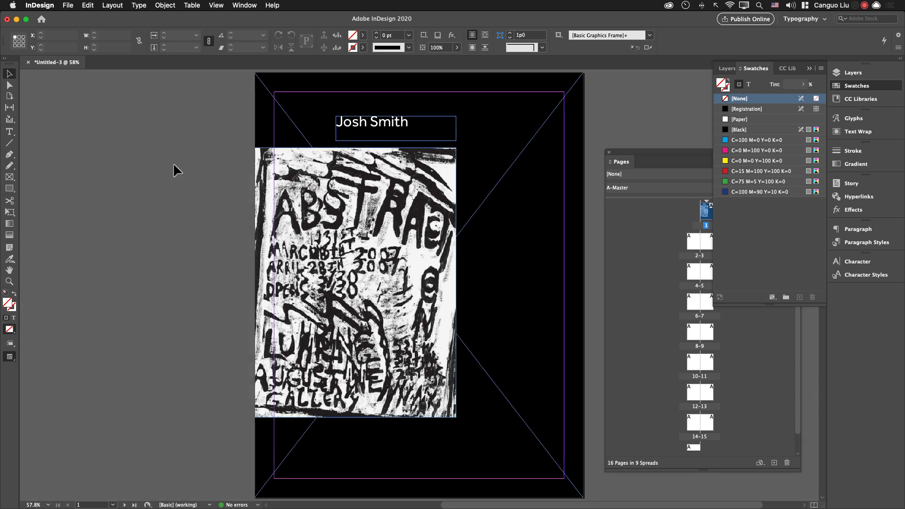
pyautogui.press('w')
pyautogui.click(383, 130)
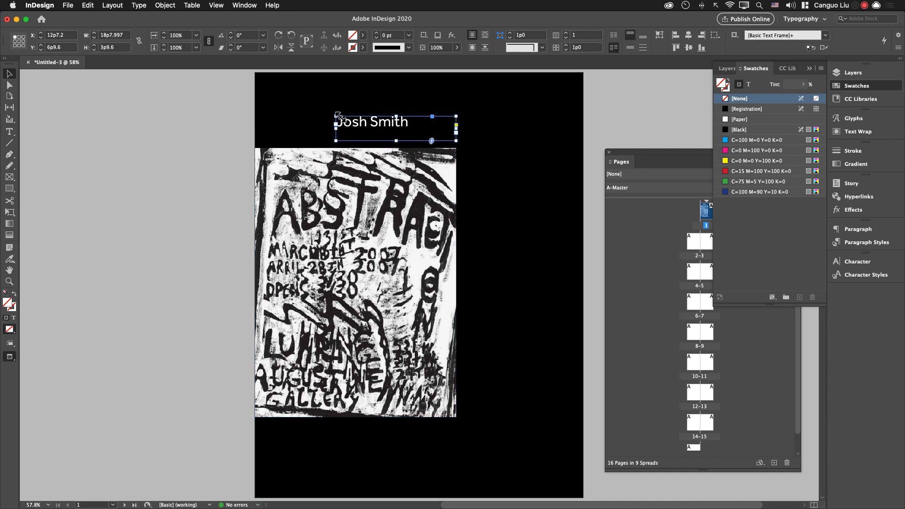
pyautogui.click(220, 137)
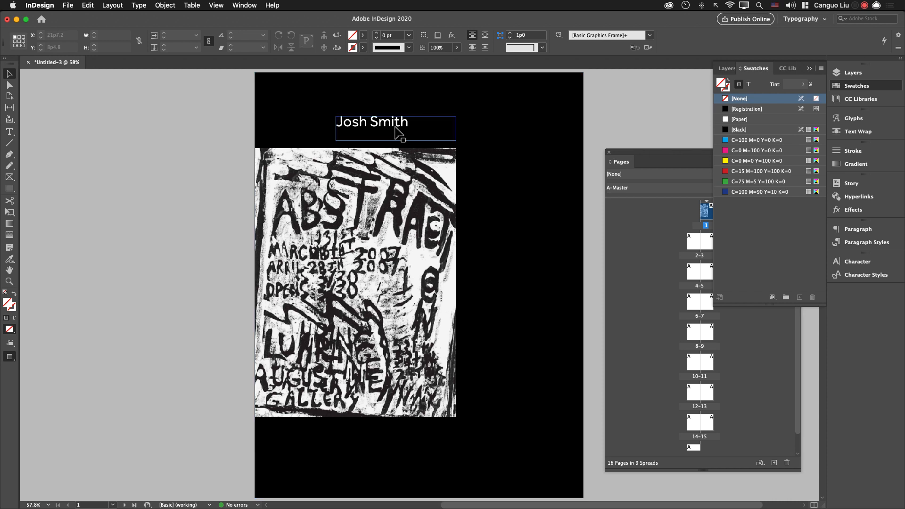
# Copy the word "Abstraction" from the book title on the page in Chrome, and return to InDesign.
pyautogui.press('super+Tab')
pyautogui.click(311, 410)
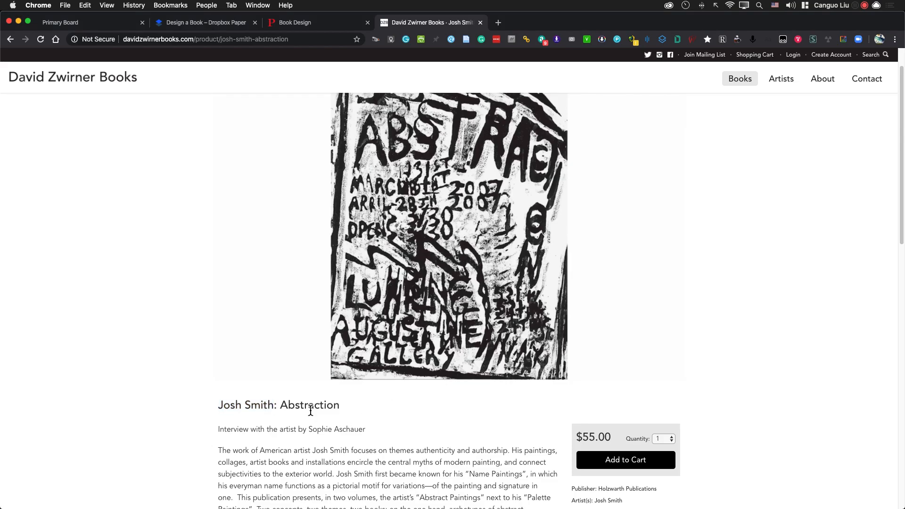
pyautogui.doubleClick(310, 410)
pyautogui.press('super+c')
pyautogui.press('super+Tab')
# Duplicate the artist's name frame straight down to below the cover image, and replace the copy's text with "Abstraction".
pyautogui.click(383, 129)
pyautogui.moveTo(385, 134); pyautogui.dragTo(385, 448)
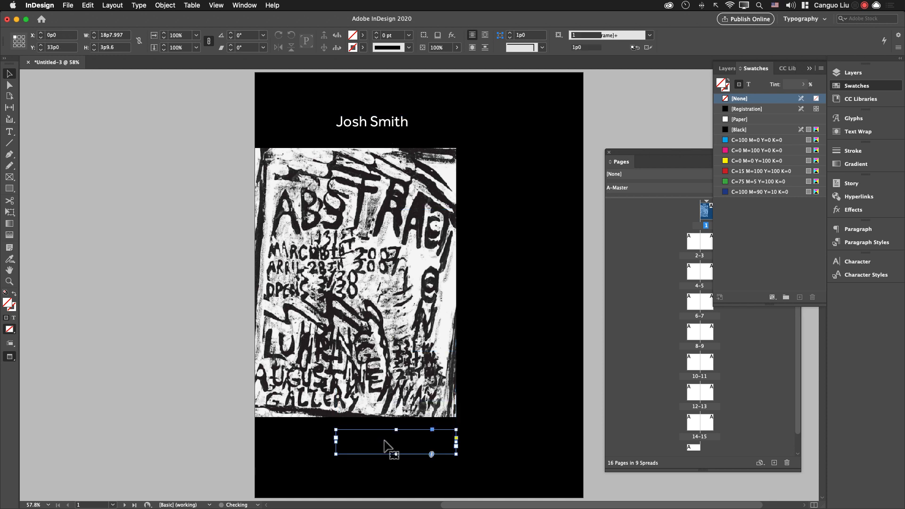
pyautogui.doubleClick(381, 442)
pyautogui.press('super+a')
pyautogui.press('super+v')
pyautogui.press('Escape')
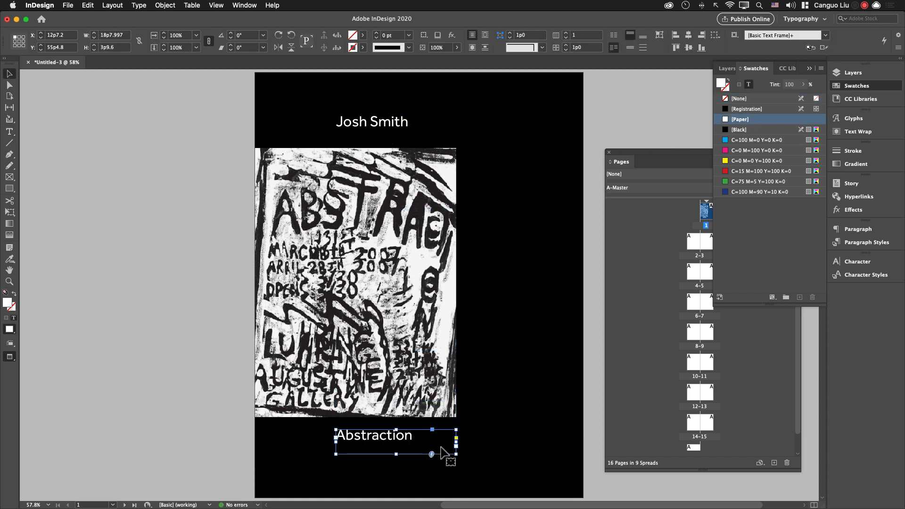
# Move the "Abstraction" frame beside the cover image to about X 35p3.2, Y 11p8.4, level with the image's upper edge, and deselect it.
pyautogui.moveTo(375, 441); pyautogui.dragTo(520, 164)
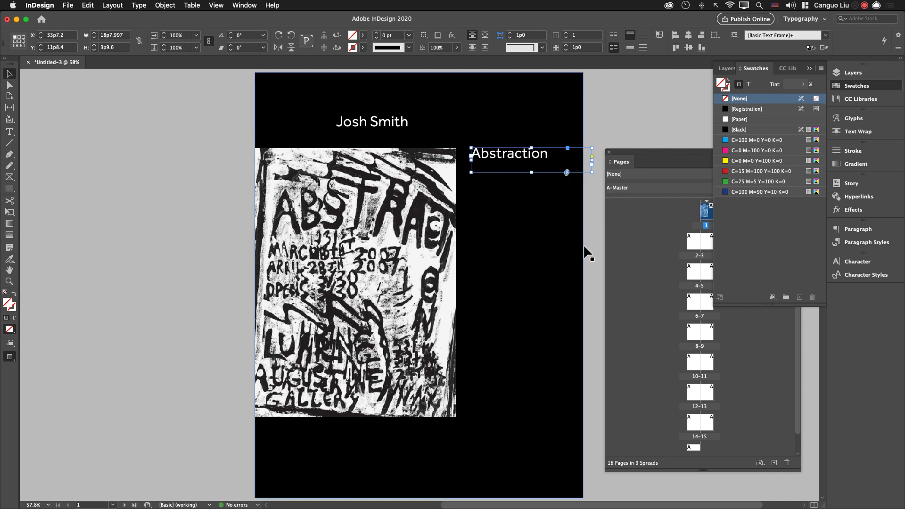
pyautogui.hotkey('shift', 'Right')
pyautogui.hotkey('shift', 'Right')
pyautogui.hotkey('shift', 'Left')
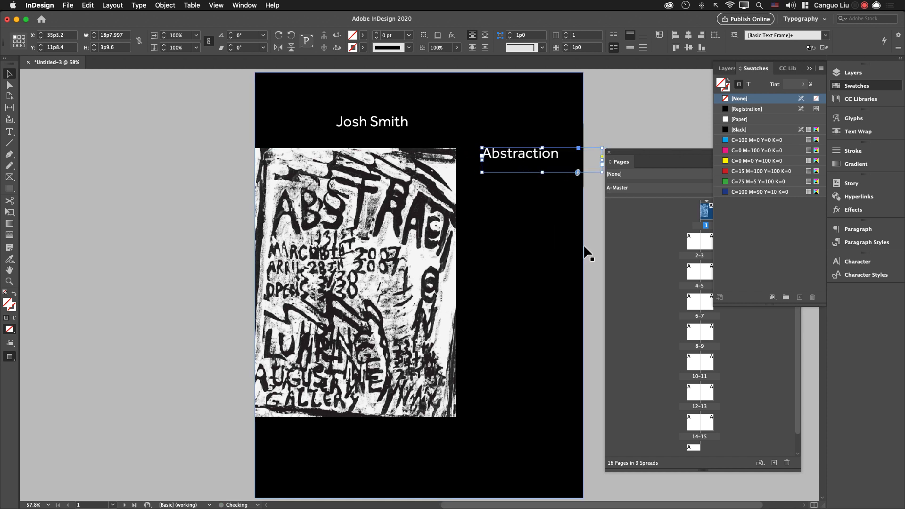
pyautogui.click(625, 140)
pyautogui.click(646, 101)
# Draw a narrow vertical rectangle about 1p6 by 7p8.4 at about X 32p0, Y -0p6, across the page's upper edge.
pyautogui.moveTo(525, 121); pyautogui.dragTo(517, 141)
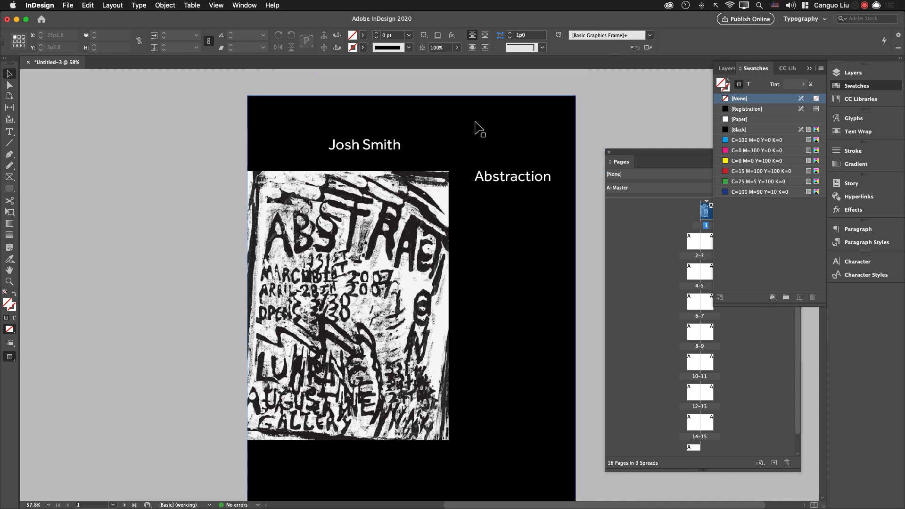
pyautogui.press('m')
pyautogui.moveTo(454, 92); pyautogui.dragTo(464, 142)
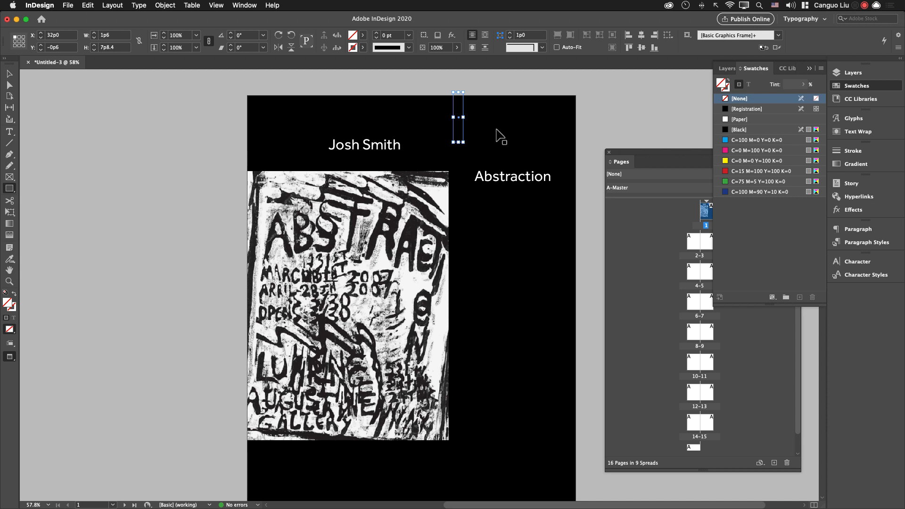
pyautogui.press('v')
# Switch to Chrome and capture a screenshot of most of the cover artwork on the book page.
pyautogui.press('super+Tab')
pyautogui.press('super+shift+4')
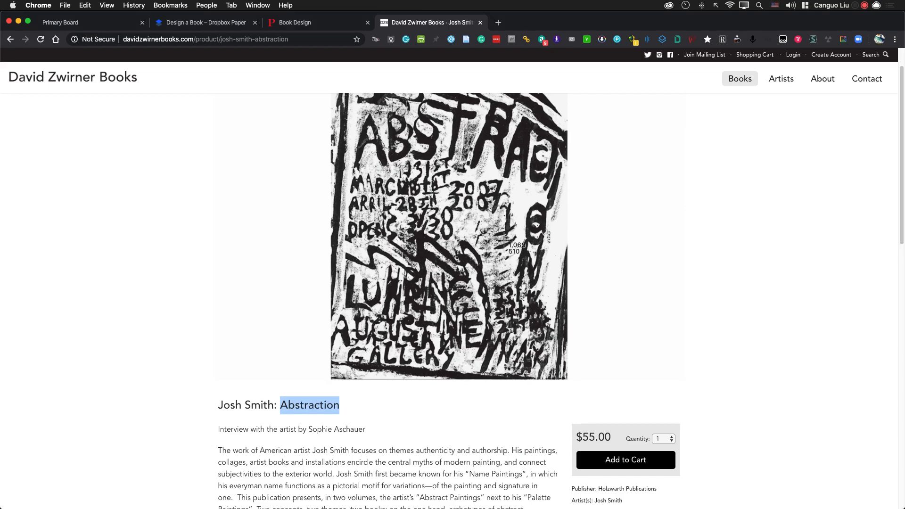
pyautogui.moveTo(349, 100); pyautogui.dragTo(548, 342)
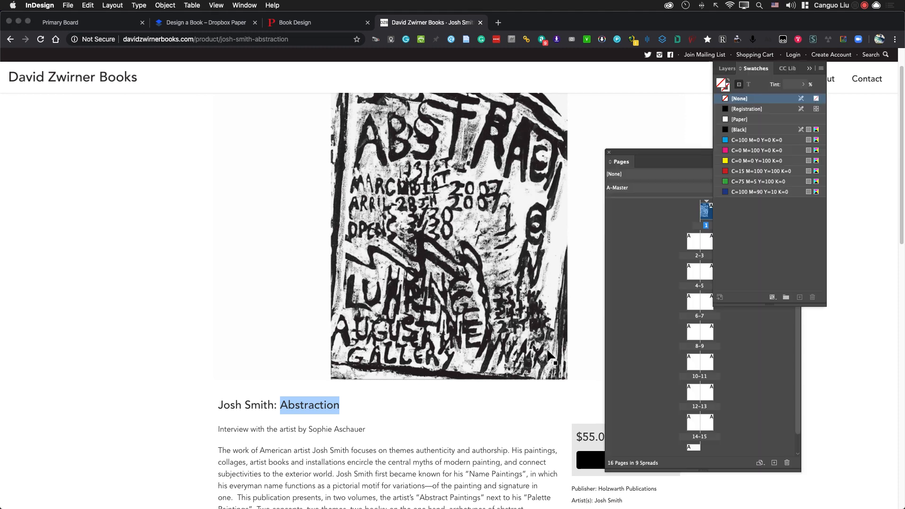
# Return to InDesign, paste the captured artwork inside the narrow rectangle, and preview the page full screen.
pyautogui.press('super+Tab')
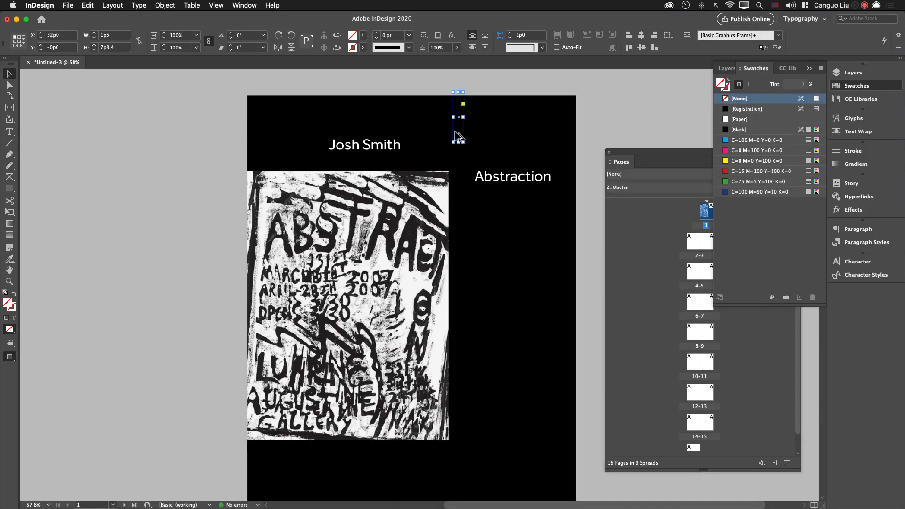
pyautogui.press('super+alt+v')
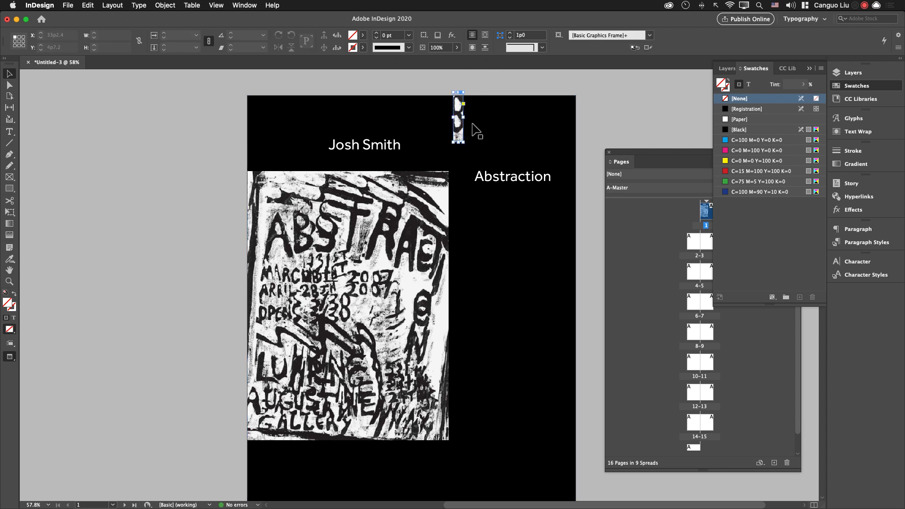
pyautogui.hotkey('shift', 'w')
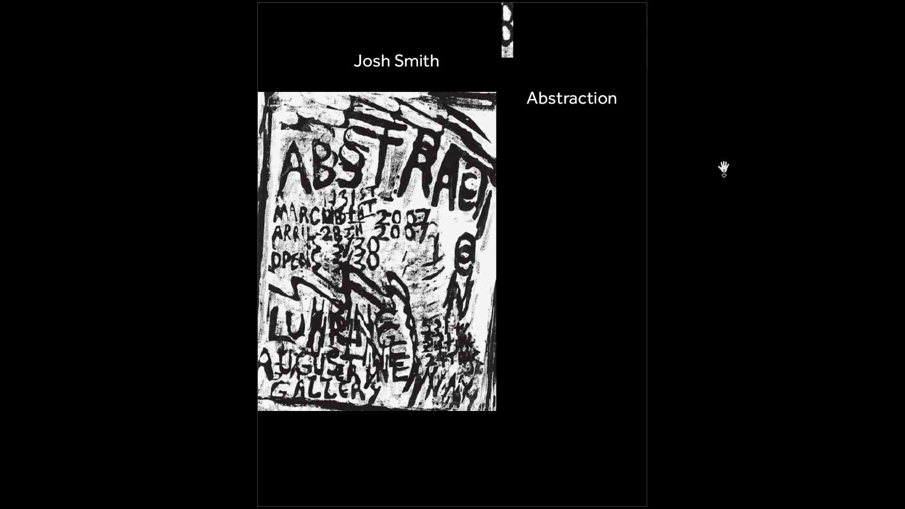
pyautogui.hotkey('shift', 'w')
# Draw a circle about 3p9.6 in diameter with the Ellipse tool at about X 38p6, Y 54p2.4, below the "Abstraction" text.
pyautogui.hscroll(5, 432, 297)
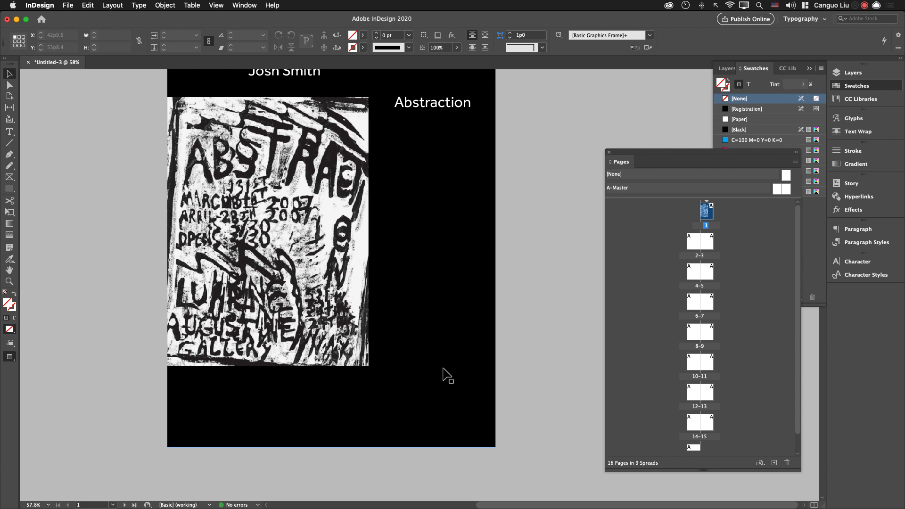
pyautogui.press('m')
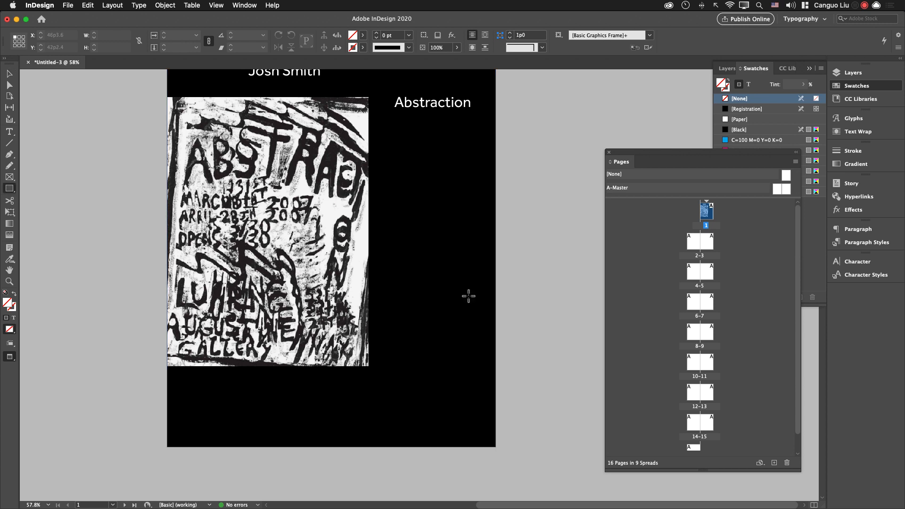
pyautogui.click(15, 191)
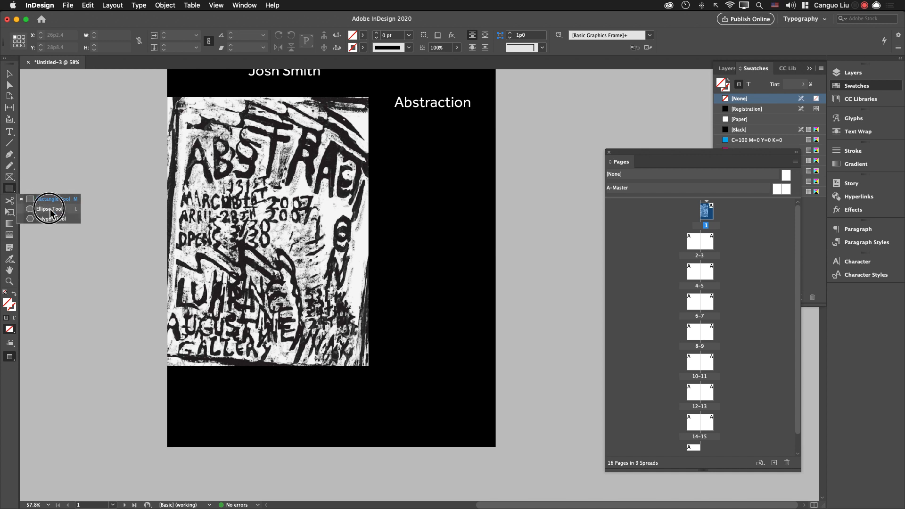
pyautogui.click(54, 213)
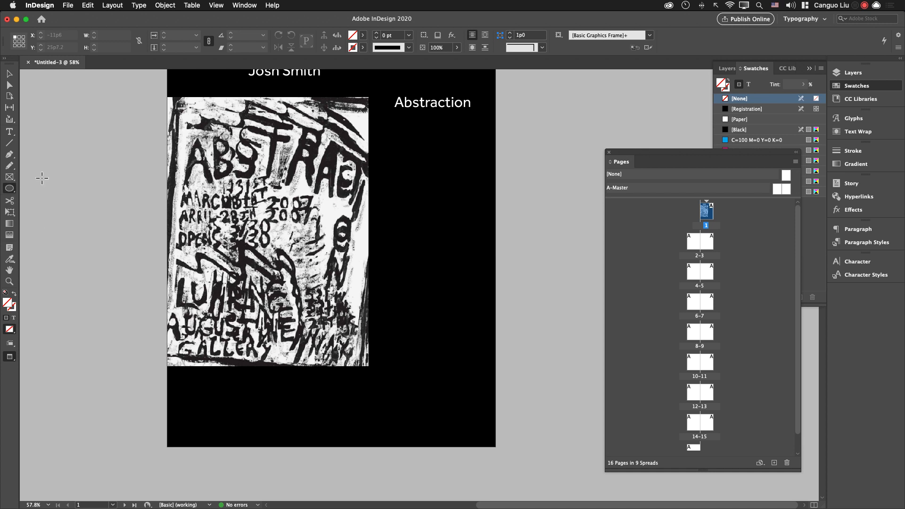
pyautogui.moveTo(427, 383); pyautogui.dragTo(441, 397)
# Fill the circle in the page's lower area with the Paper swatch.
pyautogui.scroll(1, 471, 398)
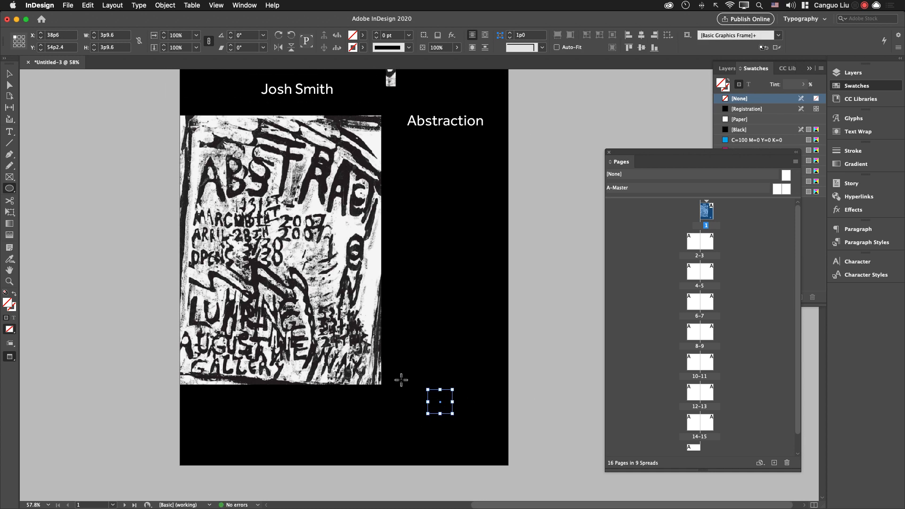
pyautogui.click(364, 34)
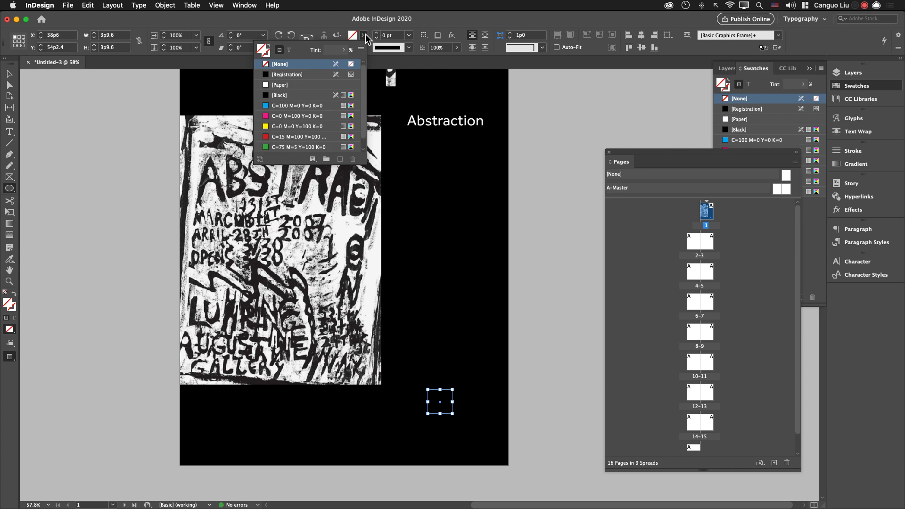
pyautogui.click(302, 84)
pyautogui.click(424, 26)
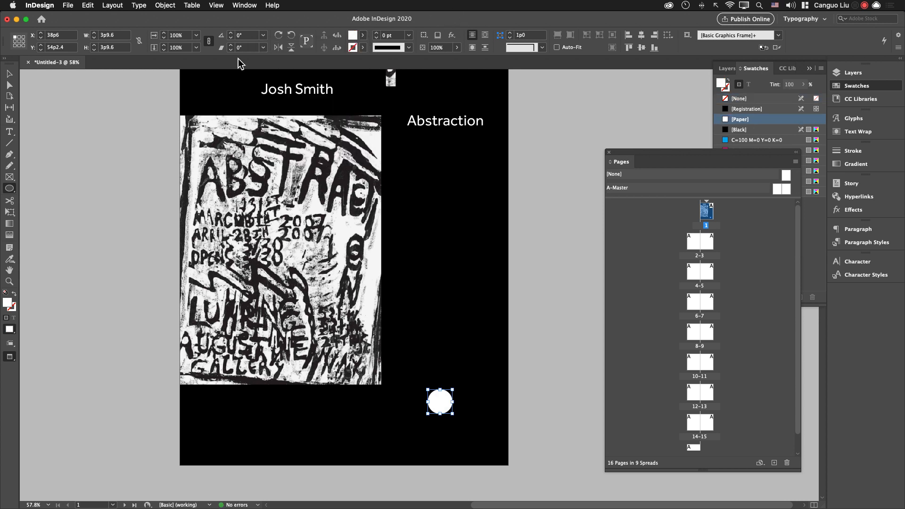
# Paste the captured artwork inside the circle so it fills the frame proportionally, and preview the page full screen.
pyautogui.click(8, 73)
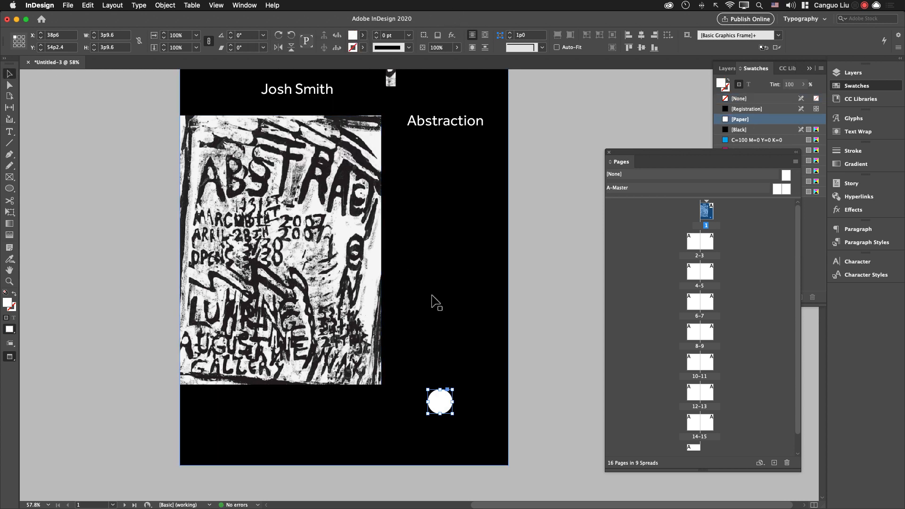
pyautogui.press('alt+super+v')
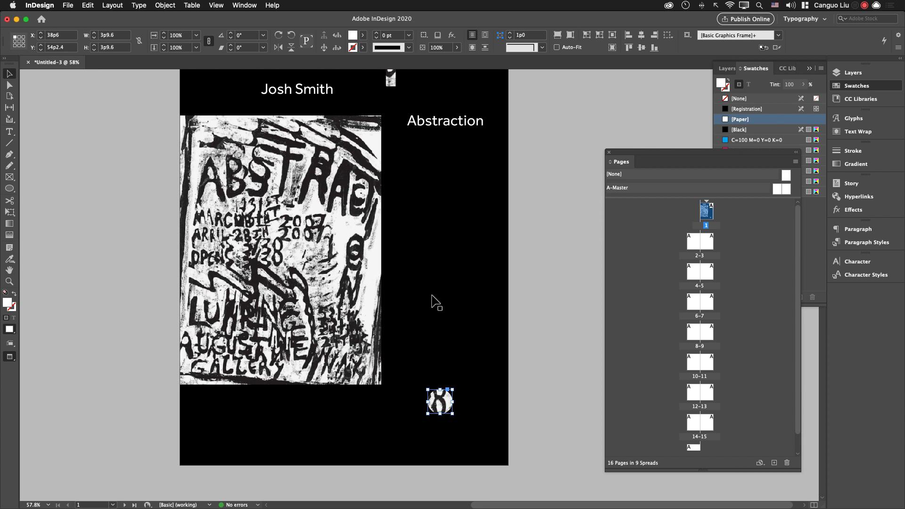
pyautogui.press('alt+shift+super+c')
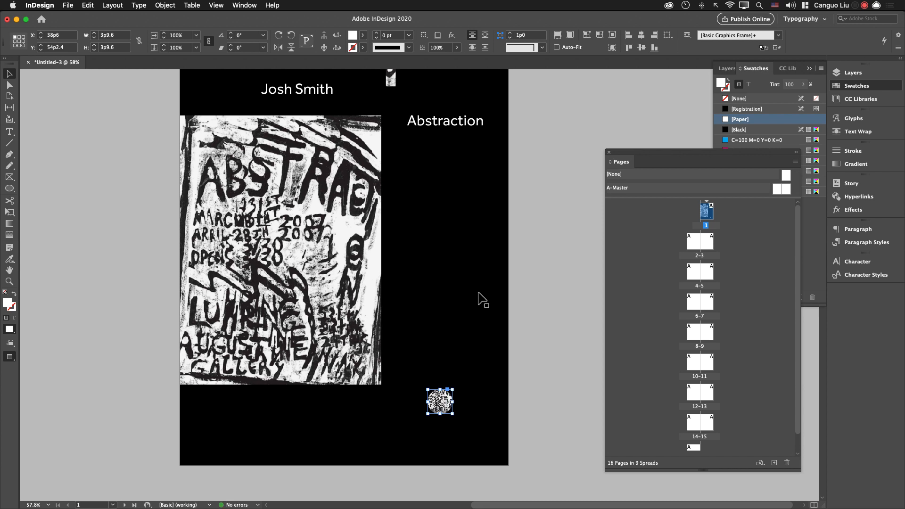
pyautogui.click(547, 330)
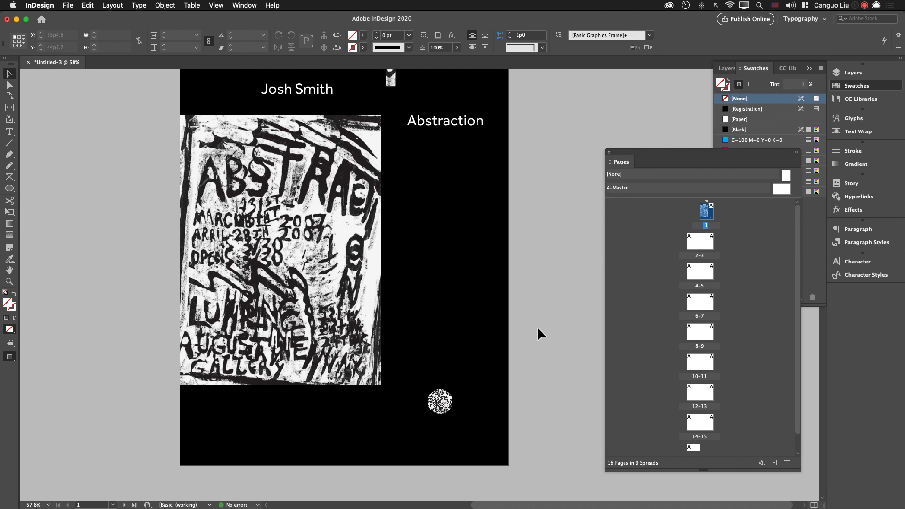
pyautogui.hotkey('shift', 'w')
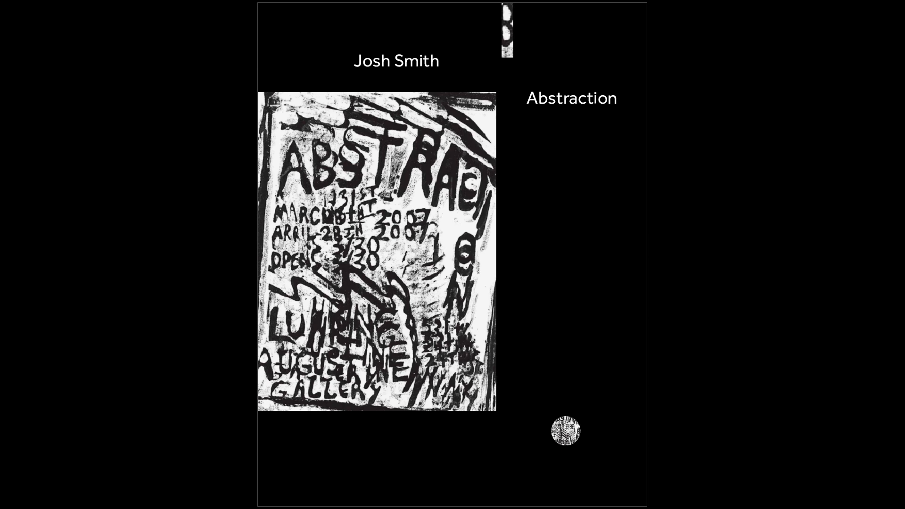
pyautogui.hotkey('shift', 'w')
# Move the narrow artwork strip along the page's upper edge to about X 37p0, above "Abstraction", and deselect it.
pyautogui.moveTo(465, 110); pyautogui.dragTo(502, 108)
pyautogui.click(564, 116)
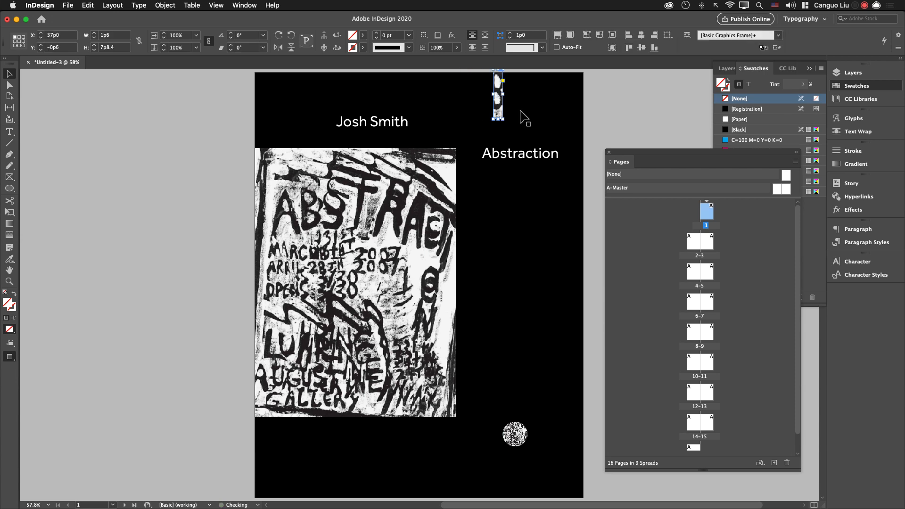
pyautogui.scroll(-2, 580, 186)
pyautogui.click(596, 189)
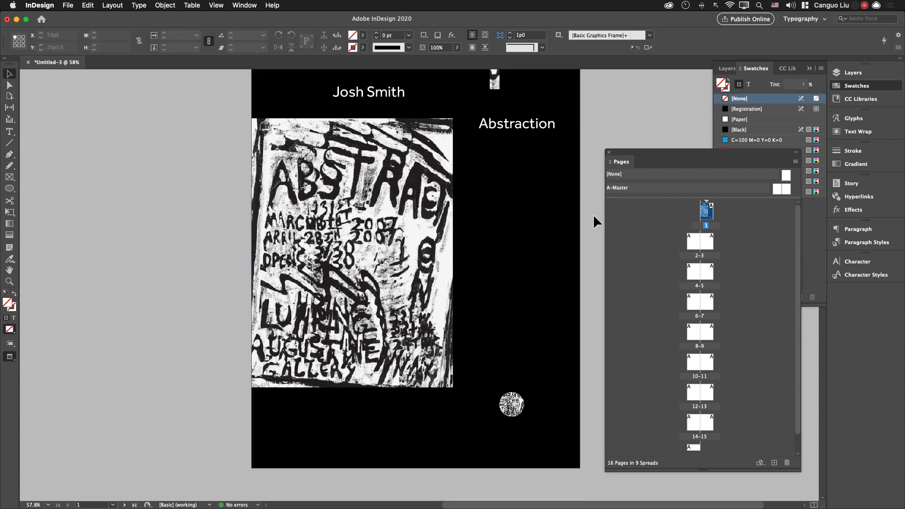
pyautogui.scroll(2, 519, 227)
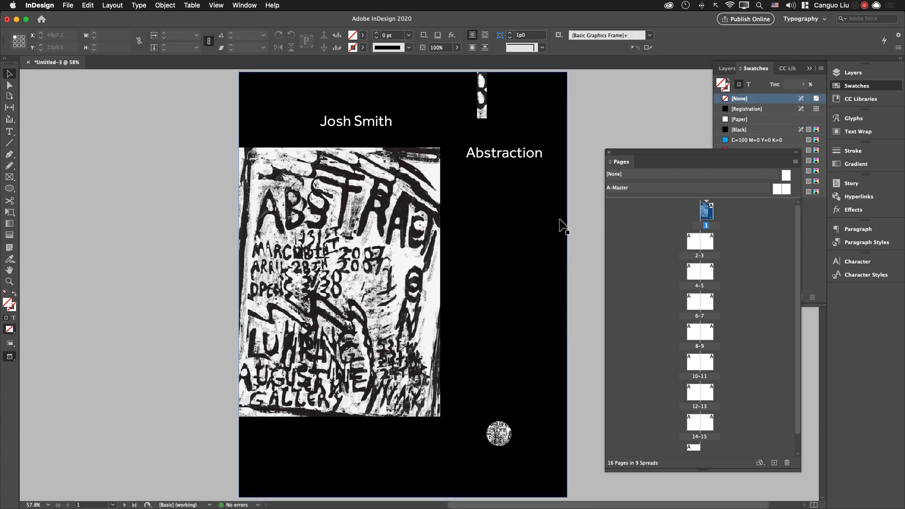
# Go from the cover to the spread of pages 2–3 and show the whole spread at 50% zoom.
pyautogui.hotkey('shift', 'pagedown')
pyautogui.hotkey('shift', 'pageup')
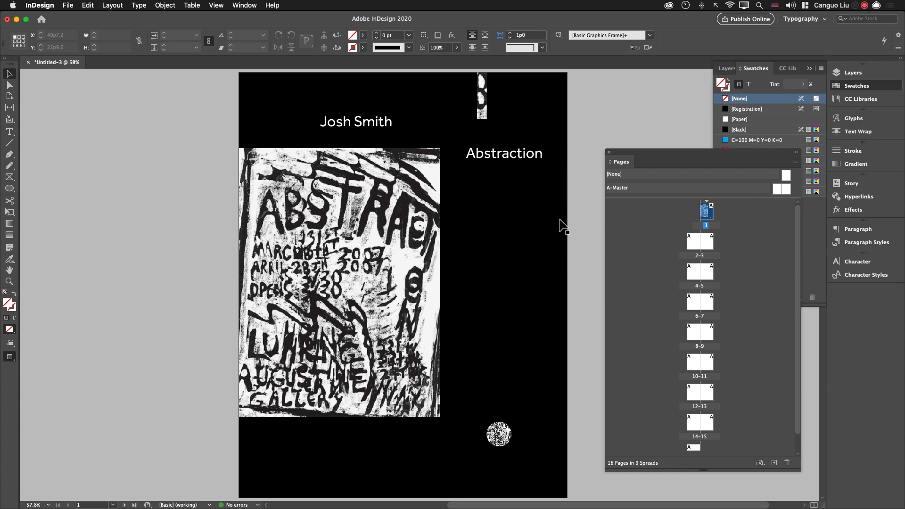
pyautogui.hotkey('shift', 'pagedown')
pyautogui.hotkey('shift', 'pageup')
pyautogui.hotkey('shift', 'pagedown')
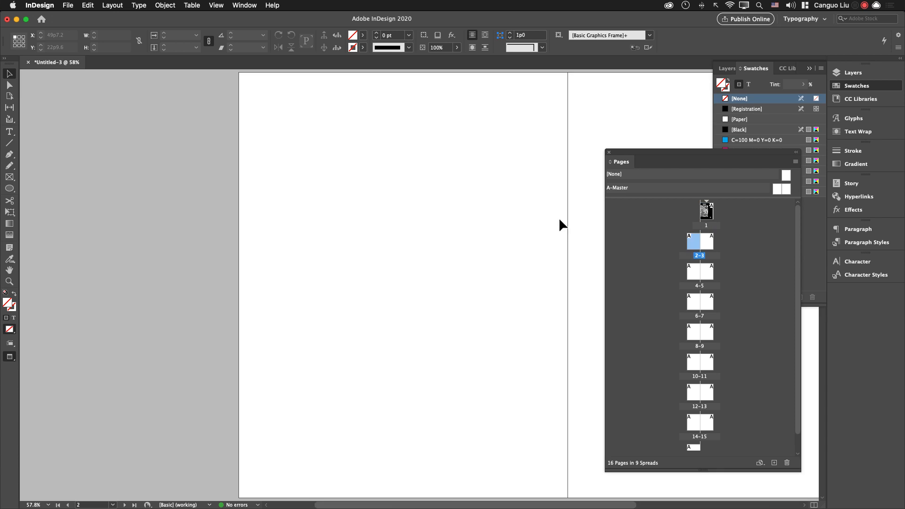
pyautogui.hscroll(-1, 559, 220)
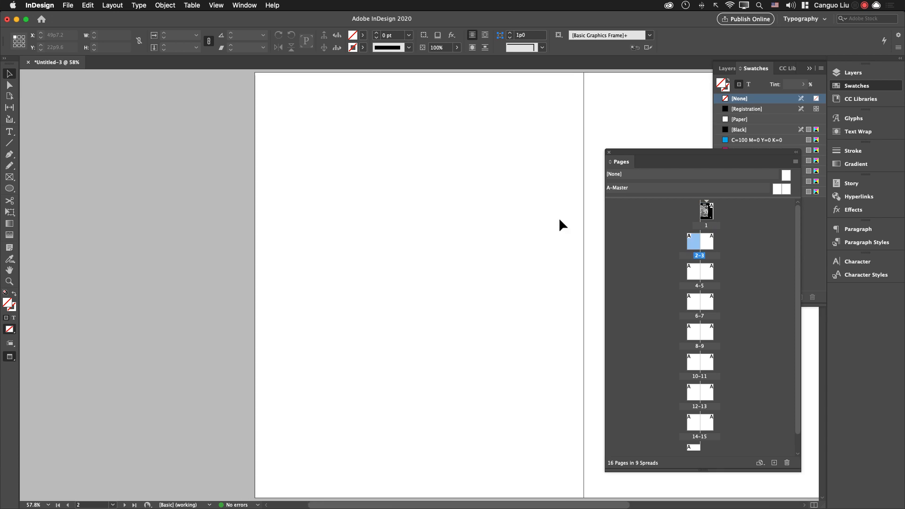
pyautogui.hscroll(10, 556, 218)
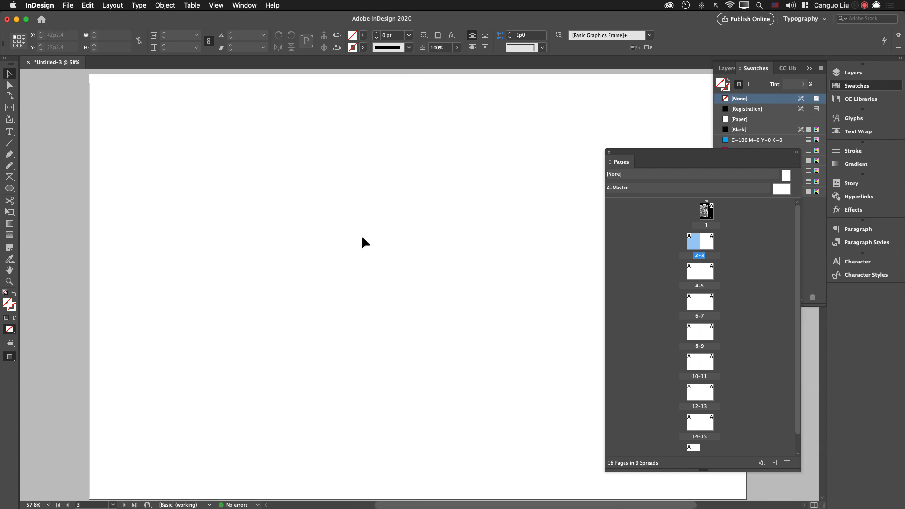
pyautogui.hscroll(10, 363, 238)
pyautogui.press('super+minus')
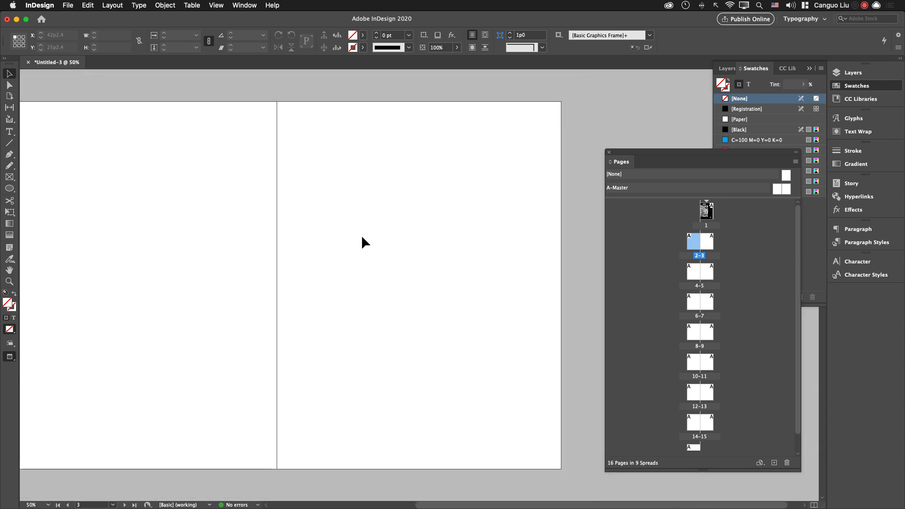
pyautogui.press('super+minus')
pyautogui.moveTo(429, 257); pyautogui.dragTo(368, 262)
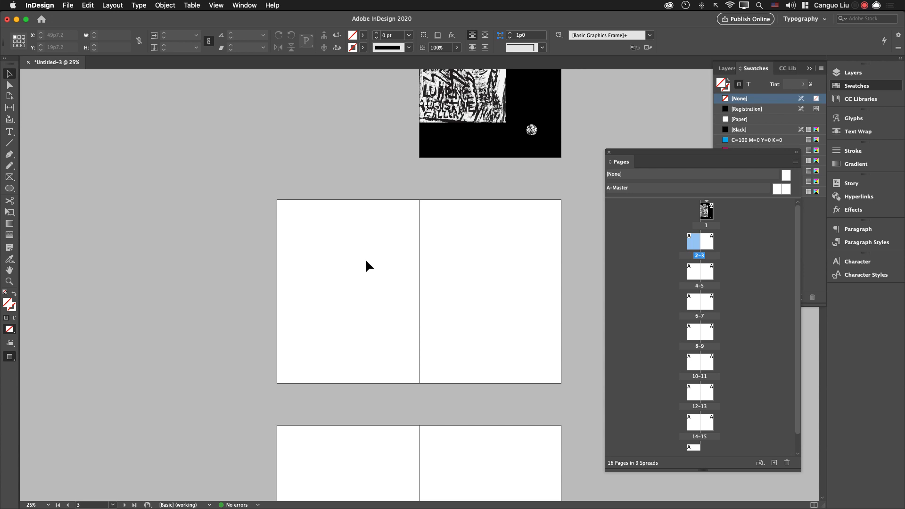
pyautogui.press('super+equal')
pyautogui.click(366, 260)
# Close the floating Pages panel and collapse the Swatches panel so the spread is unobstructed.
pyautogui.moveTo(658, 160); pyautogui.dragTo(762, 332)
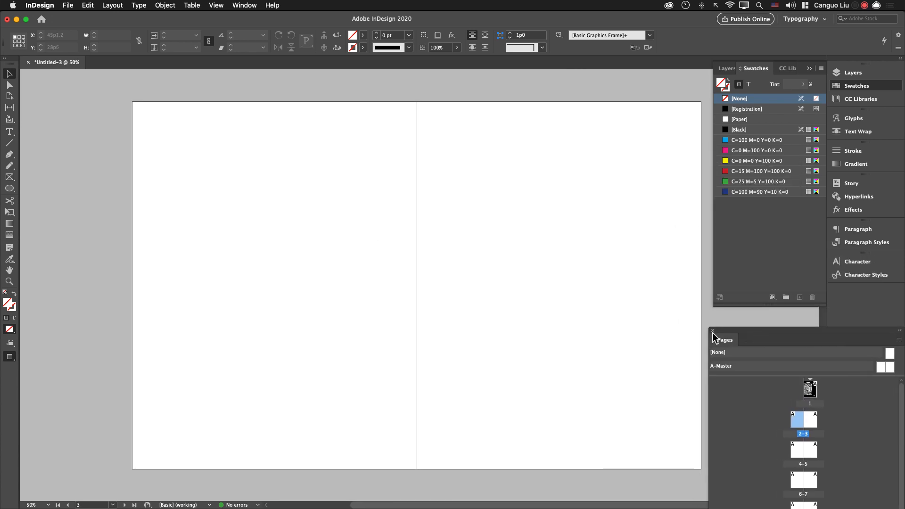
pyautogui.click(713, 331)
pyautogui.click(809, 69)
pyautogui.moveTo(594, 196); pyautogui.dragTo(589, 195)
# Switch to Chrome and examine the red full-bleed photo spread in the Design a Book document as a layout reference.
pyautogui.press('super+Tab')
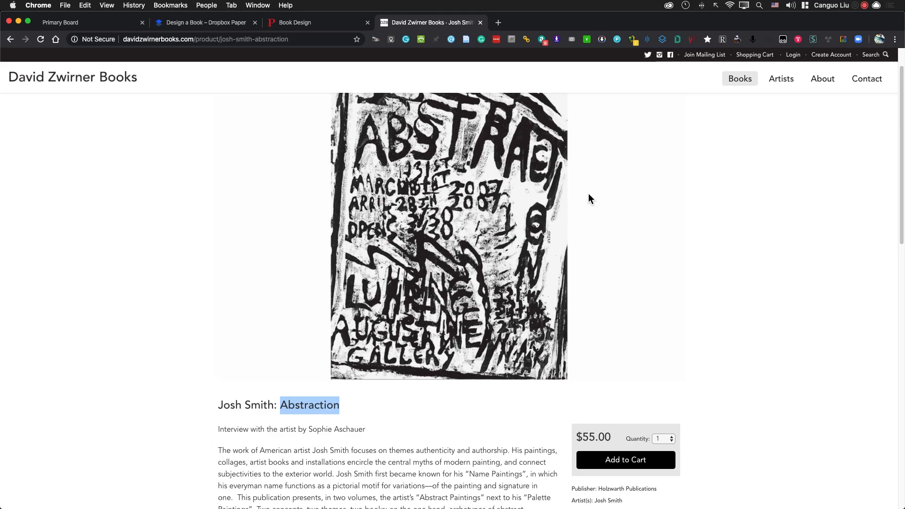
pyautogui.click(222, 24)
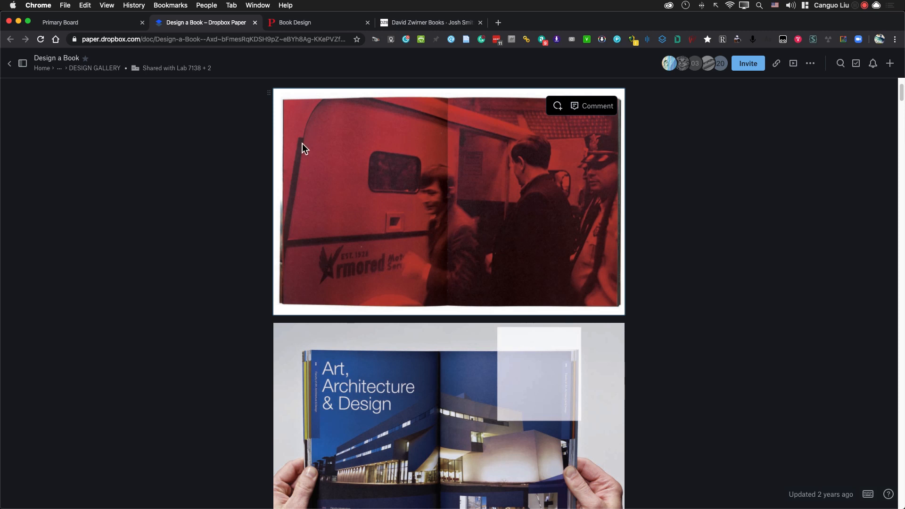
pyautogui.press('super+Tab')
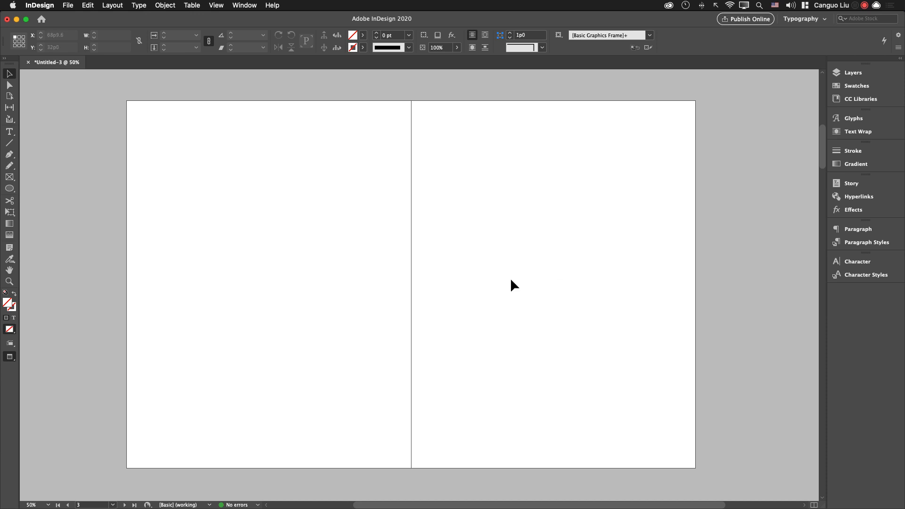
# Draw a rectangular frame 102p0 wide and 66p0 high at X 0p0, Y 0p0, covering both pages of the 2–3 spread.
pyautogui.press('m')
pyautogui.moveTo(130, 102); pyautogui.dragTo(700, 469)
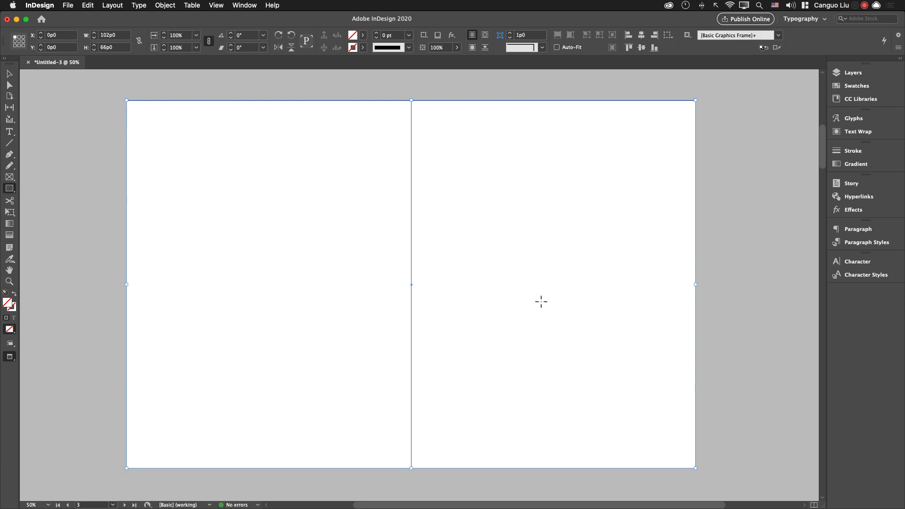
pyautogui.press('Delete')
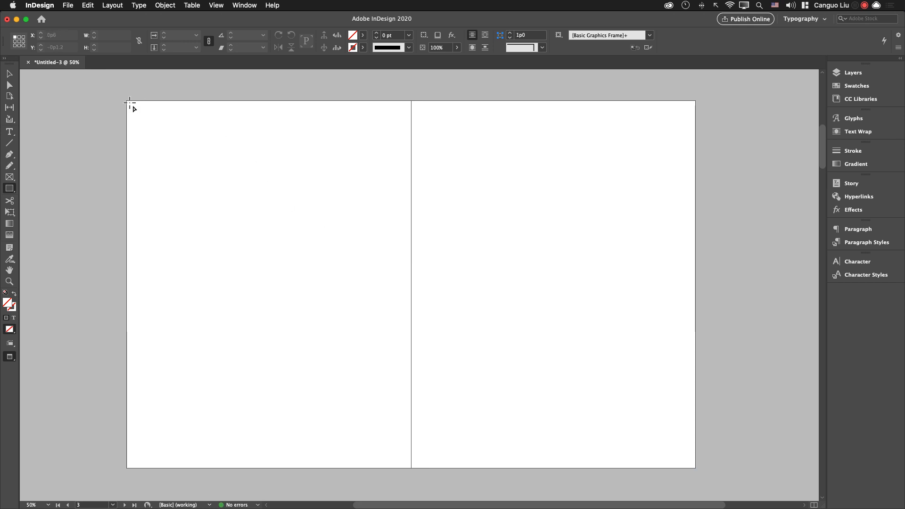
pyautogui.moveTo(130, 102); pyautogui.dragTo(697, 469)
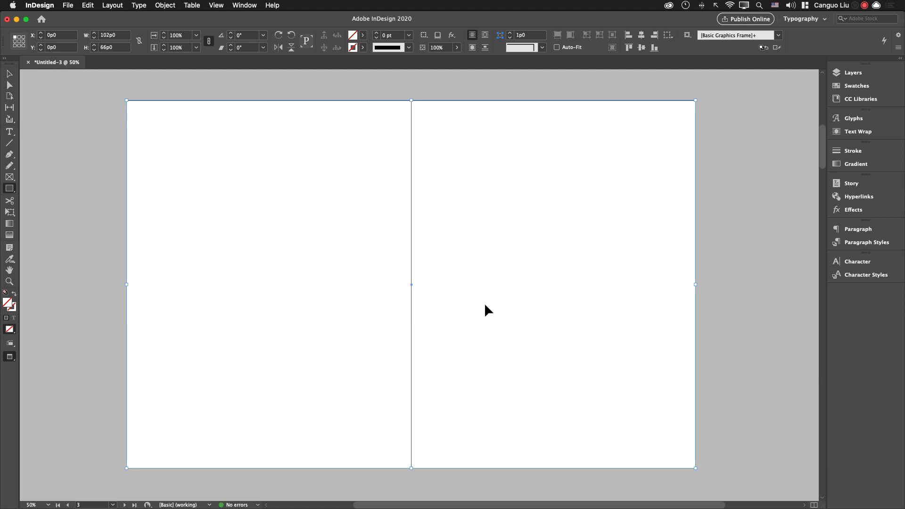
# Switch to Chrome and look through the Pentagram Book Design and David Zwirner Books pages for artwork.
pyautogui.press('super+Tab')
pyautogui.click(307, 20)
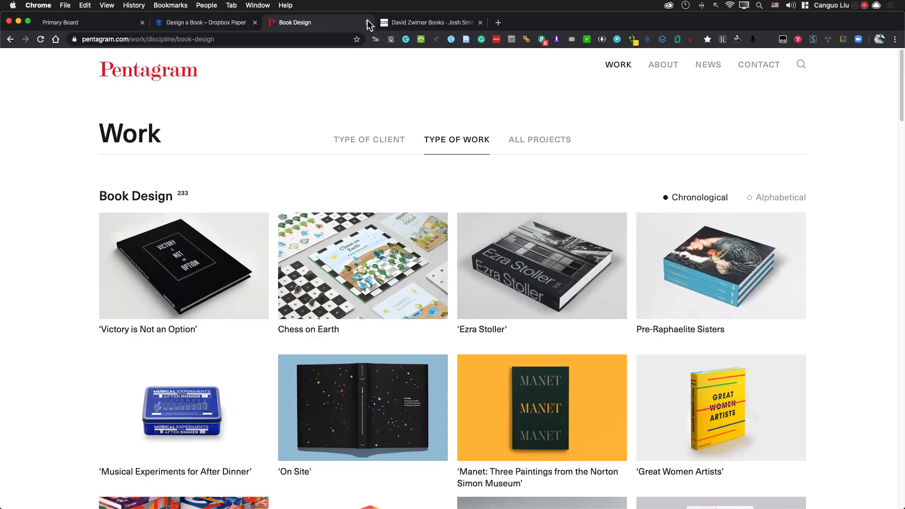
pyautogui.click(423, 26)
pyautogui.click(10, 41)
pyautogui.press('super+Tab')
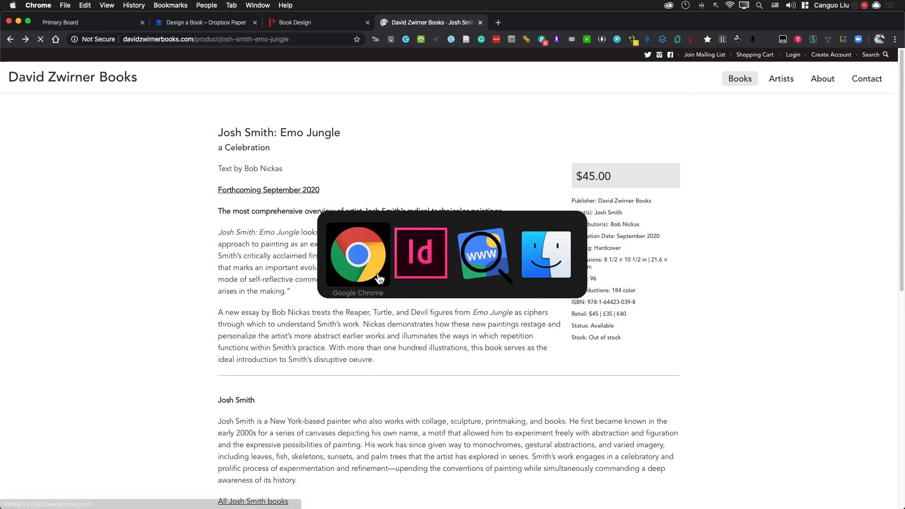
pyautogui.press('super+Tab')
pyautogui.press('super+Tab')
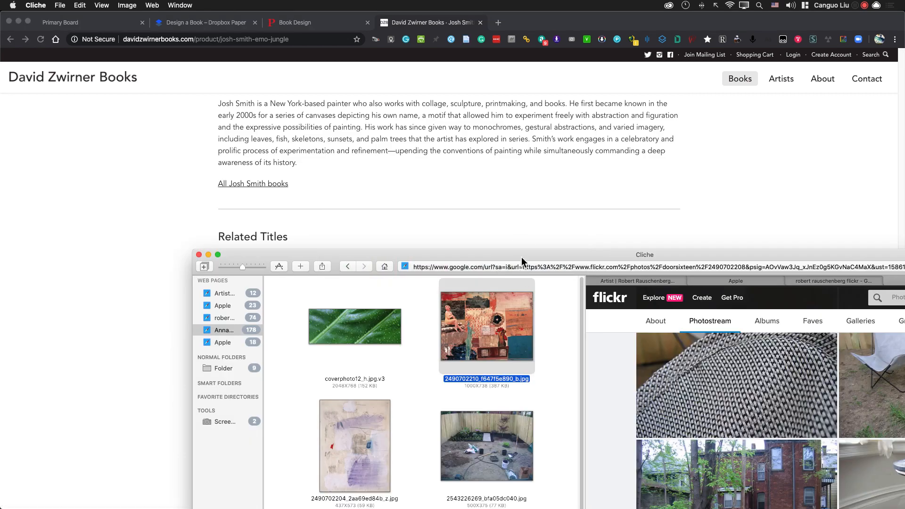
pyautogui.doubleClick(521, 257)
pyautogui.rightClick(301, 100)
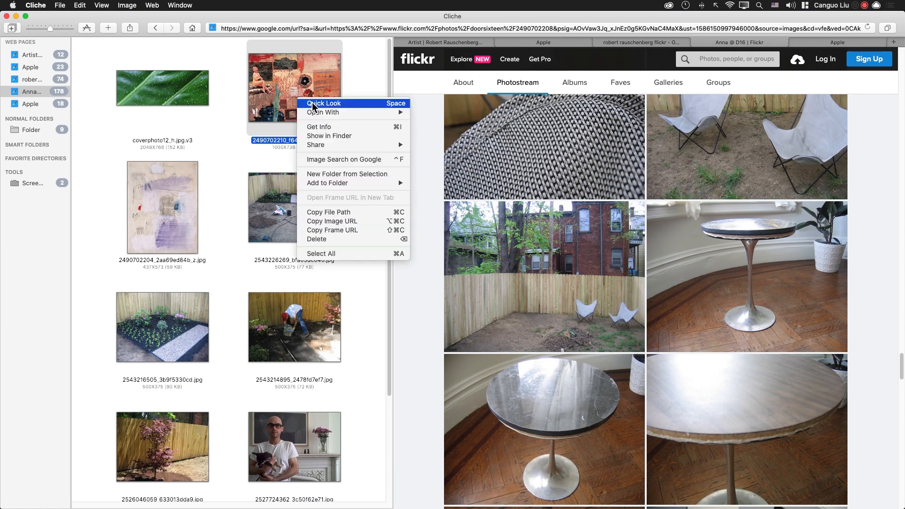
pyautogui.click(282, 105)
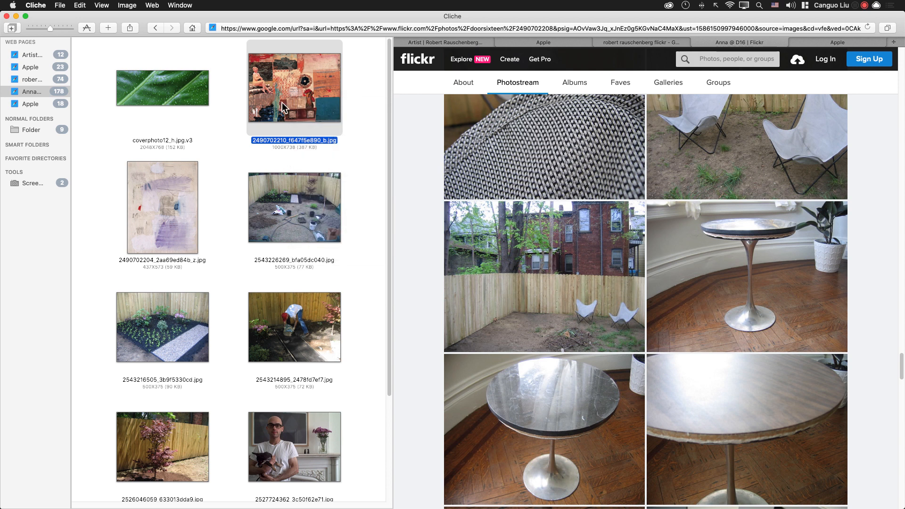
pyautogui.click(89, 4)
pyautogui.click(108, 50)
pyautogui.press('super+Tab')
pyautogui.press('super+Tab')
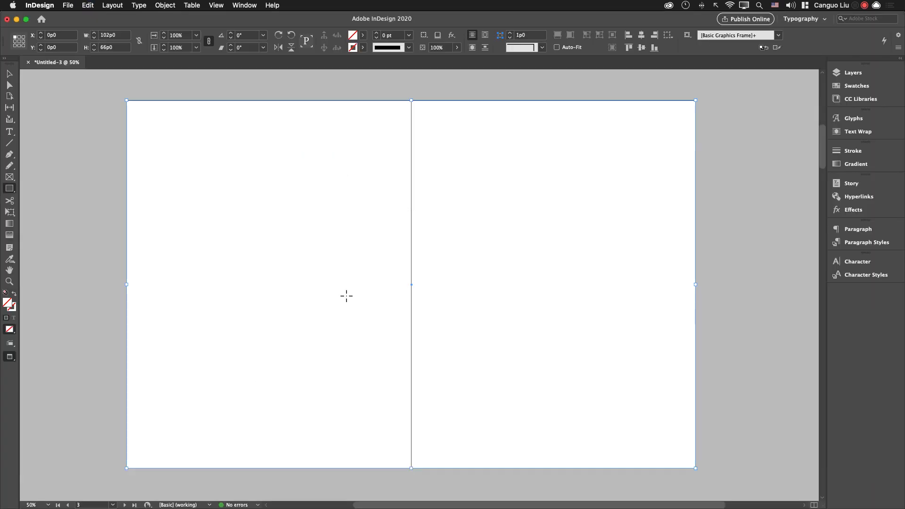
pyautogui.press('v')
pyautogui.click(724, 263)
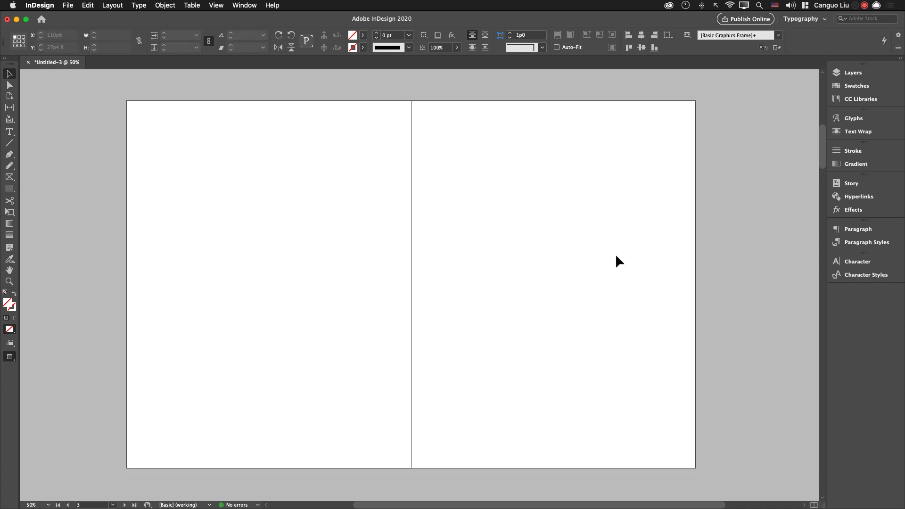
pyautogui.click(561, 108)
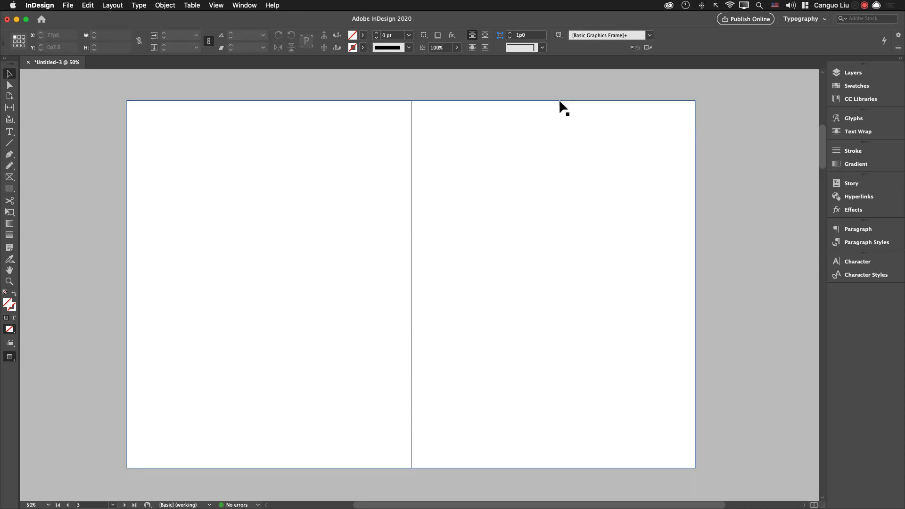
pyautogui.press('super+Tab')
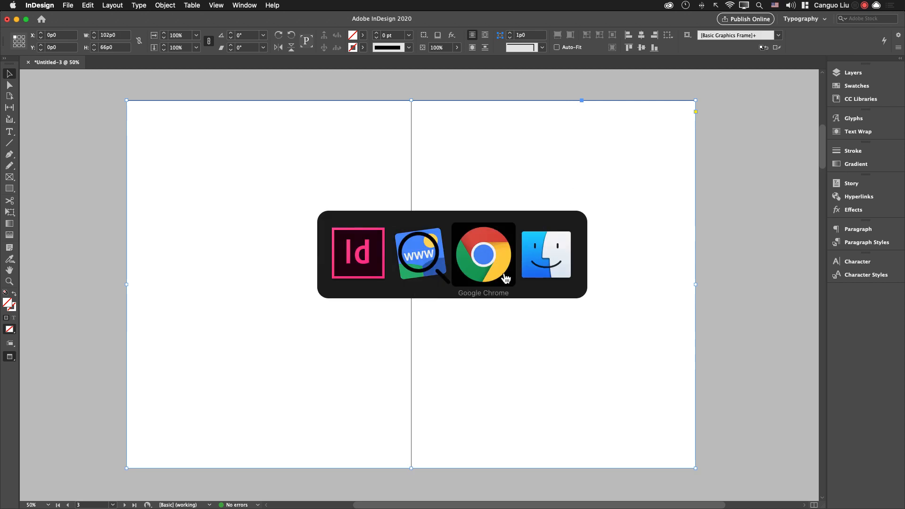
pyautogui.click(434, 272)
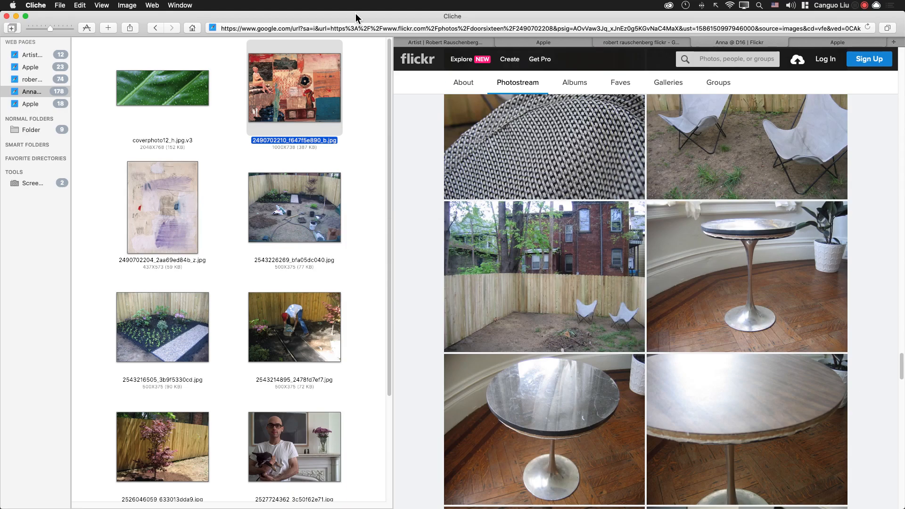
pyautogui.moveTo(356, 14); pyautogui.dragTo(718, 190)
pyautogui.moveTo(657, 264); pyautogui.dragTo(285, 197)
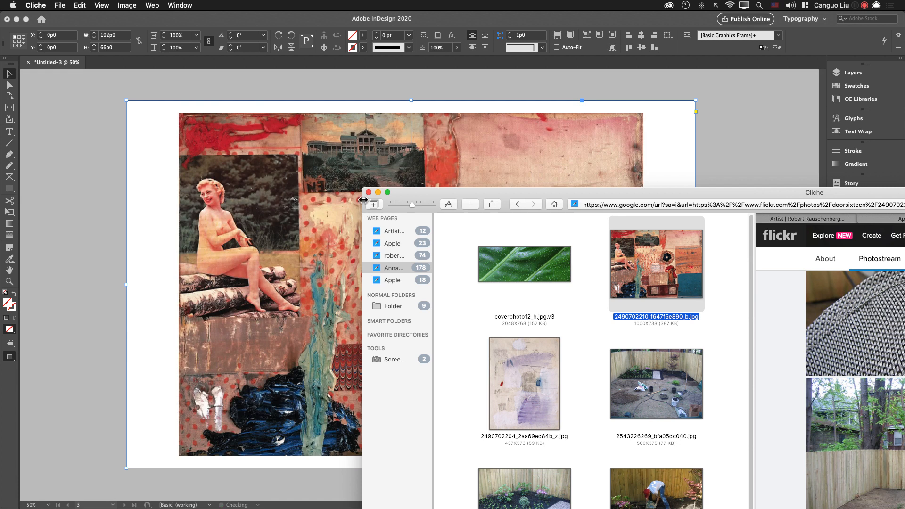
pyautogui.click(89, 161)
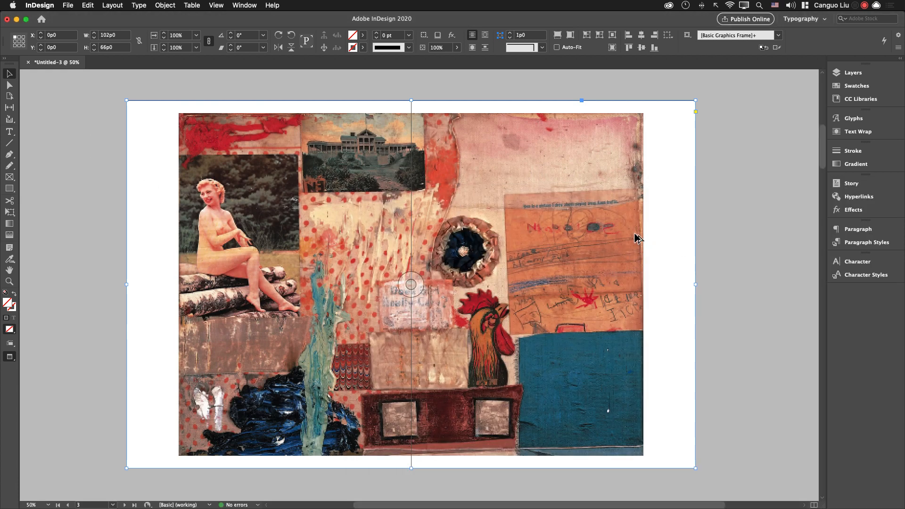
# Fill the spread-wide frame proportionally with the collage image and preview the spread full screen.
pyautogui.press('super+alt+shift+c')
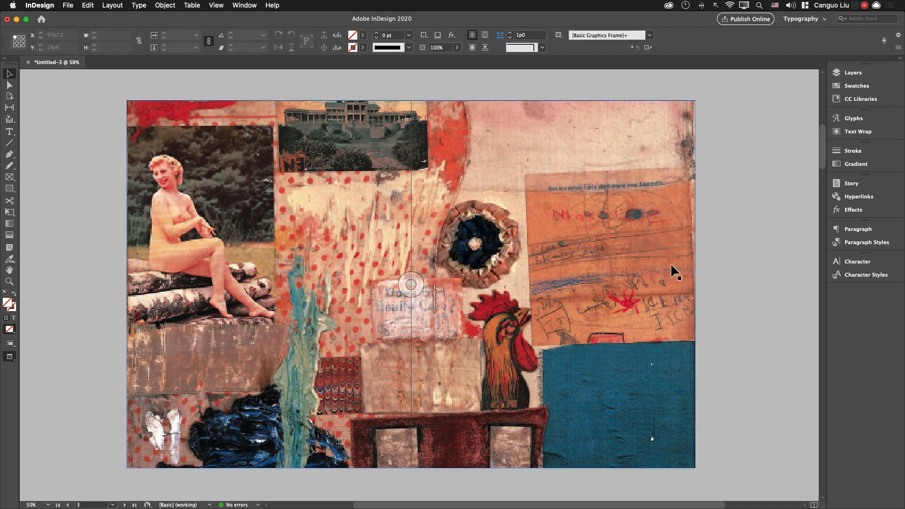
pyautogui.hotkey('shift', 'w')
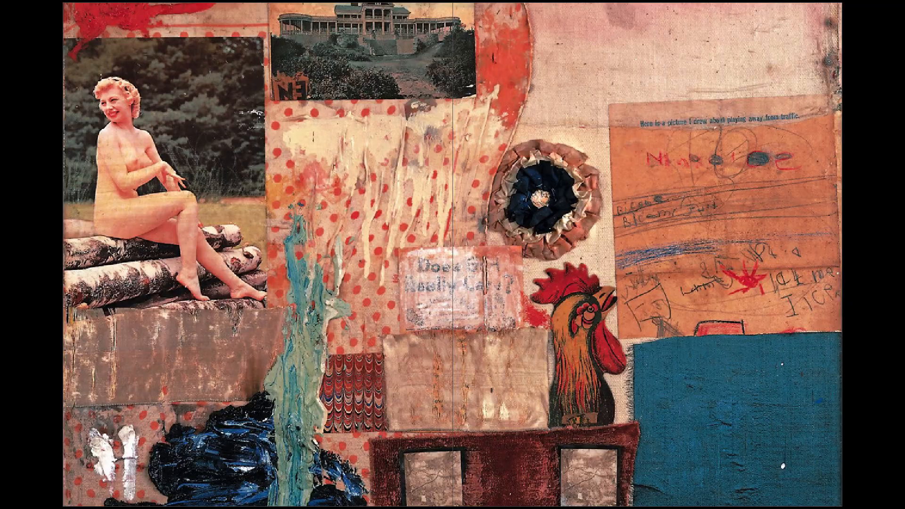
pyautogui.press('Escape')
# On the spread of pages 4–5, draw a rectangular frame about 85p7.2 wide and 66p0 high starting at X 0p0, Y 0p0.
pyautogui.moveTo(741, 308); pyautogui.dragTo(731, 259)
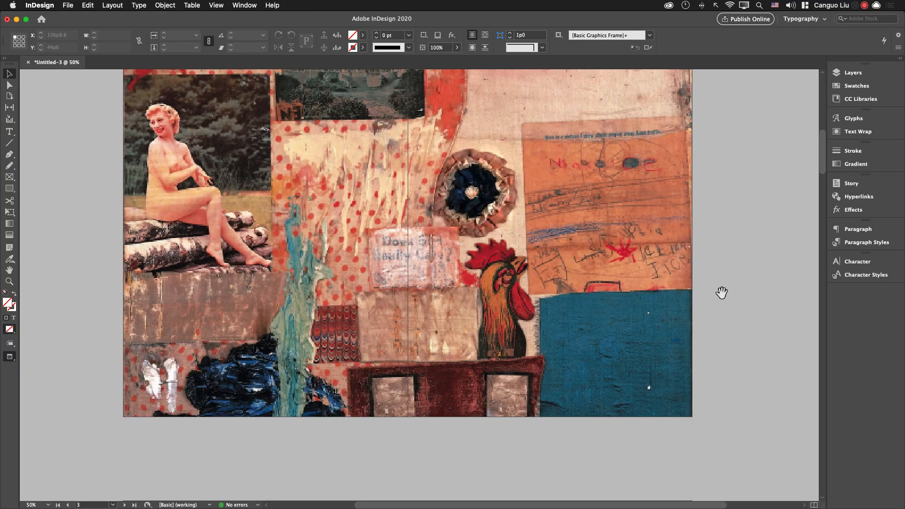
pyautogui.scroll(-10, 722, 293)
pyautogui.moveTo(701, 314)
pyautogui.mouseDown()
pyautogui.moveTo(697, 277)
pyautogui.moveTo(703, 312)
pyautogui.mouseUp()
pyautogui.hotkey('shift', 'pagedown')
pyautogui.hotkey('shift', 'pagedown')
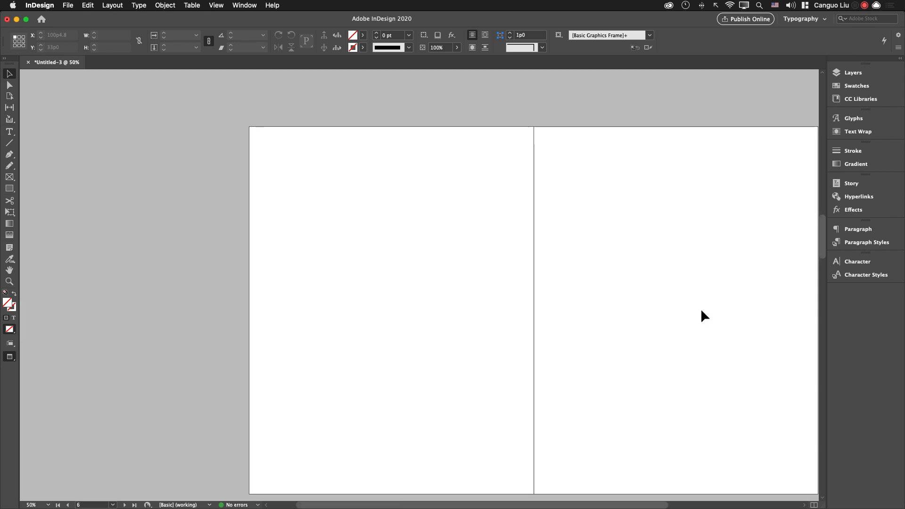
pyautogui.moveTo(646, 271); pyautogui.dragTo(530, 408)
pyautogui.moveTo(590, 300); pyautogui.dragTo(571, 499)
pyautogui.moveTo(539, 367); pyautogui.dragTo(539, 498)
pyautogui.moveTo(527, 208); pyautogui.dragTo(547, 427)
pyautogui.moveTo(556, 342); pyautogui.dragTo(567, 198)
pyautogui.moveTo(561, 399); pyautogui.dragTo(570, 270)
pyautogui.moveTo(560, 327); pyautogui.dragTo(554, 197)
pyautogui.moveTo(545, 287); pyautogui.dragTo(519, 339)
pyautogui.press('m')
pyautogui.moveTo(128, 98); pyautogui.dragTo(602, 464)
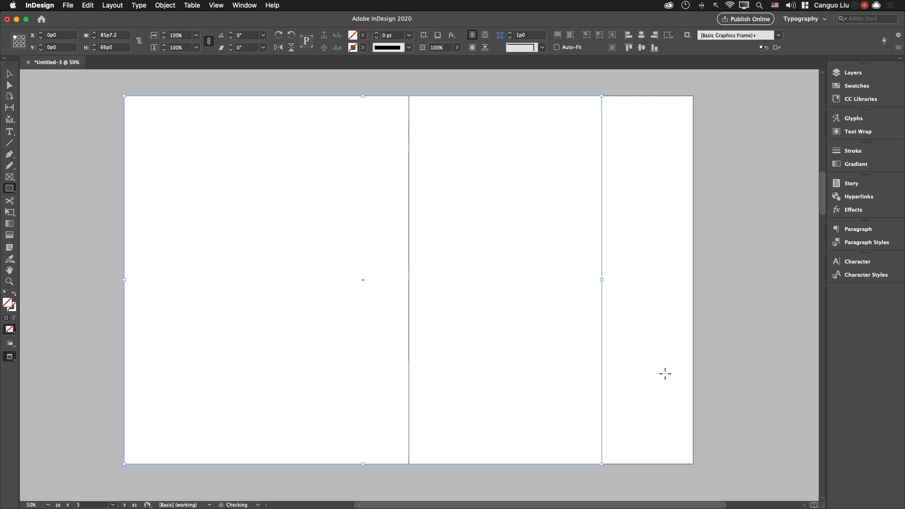
# Switch to Chrome and load google.com in place of the David Zwirner Books page.
pyautogui.press('super+Tab')
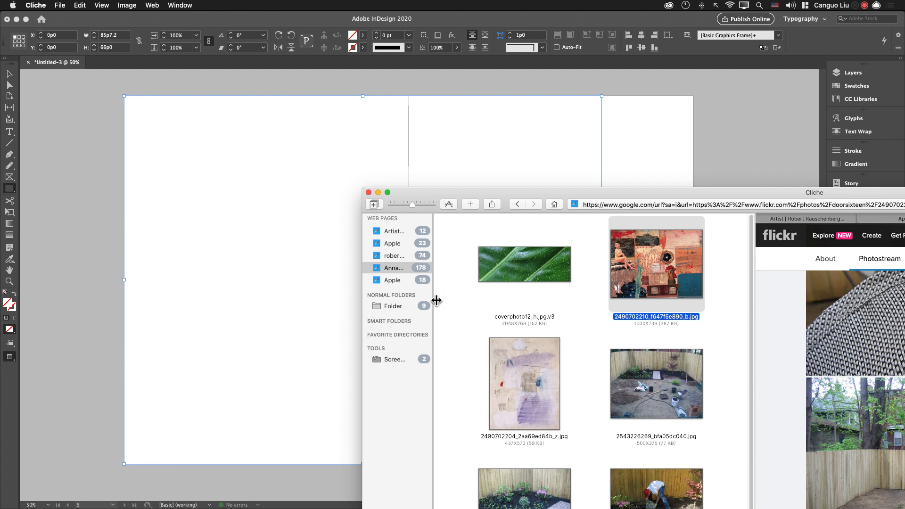
pyautogui.press('super+Tab')
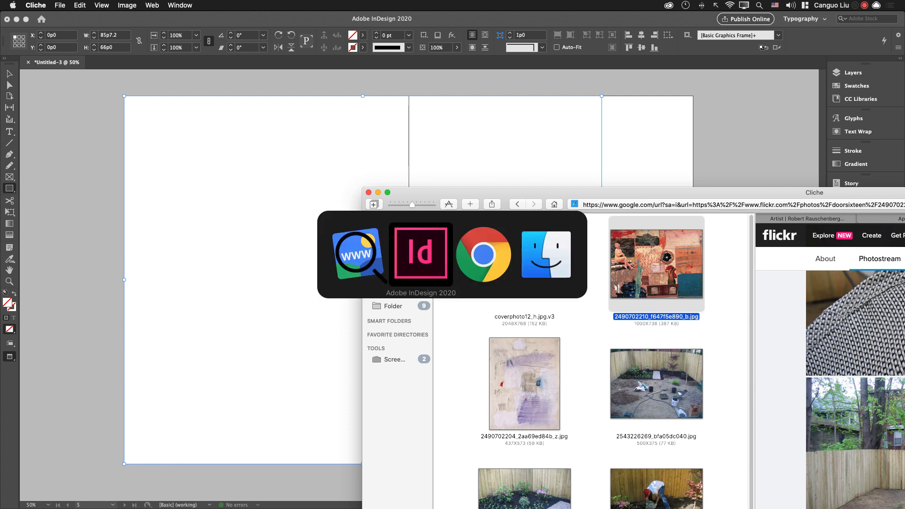
pyautogui.click(486, 266)
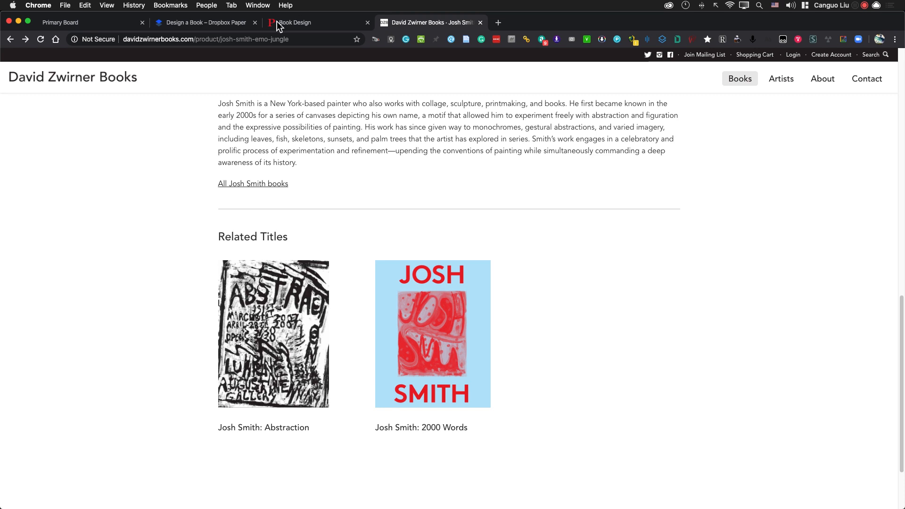
pyautogui.click(224, 22)
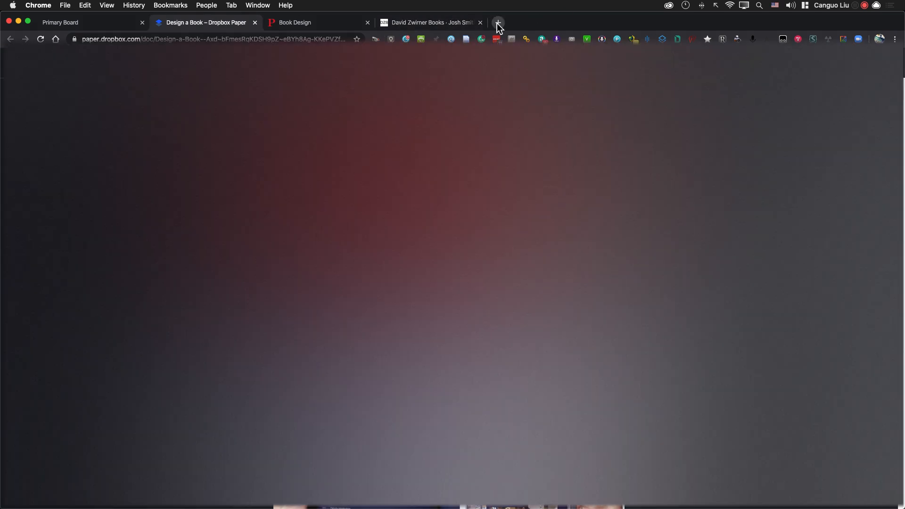
pyautogui.click(498, 23)
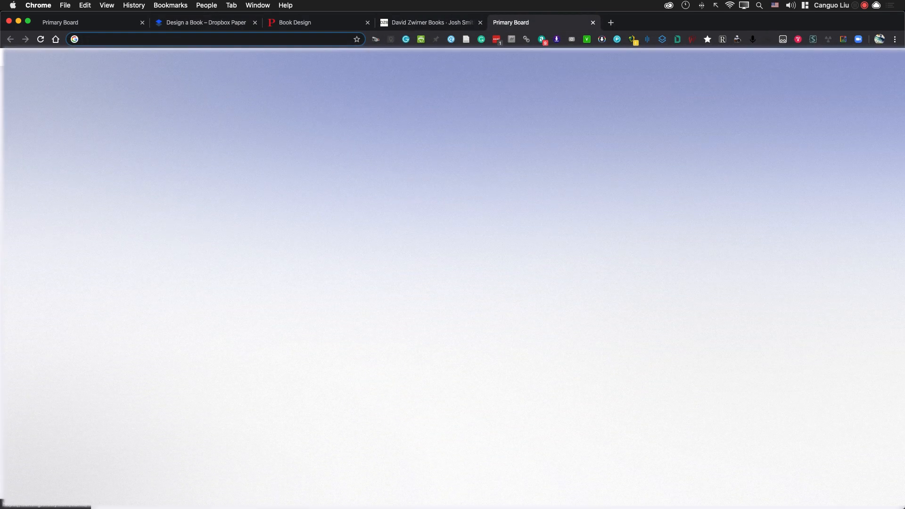
pyautogui.press('super+t')
pyautogui.click(513, 25)
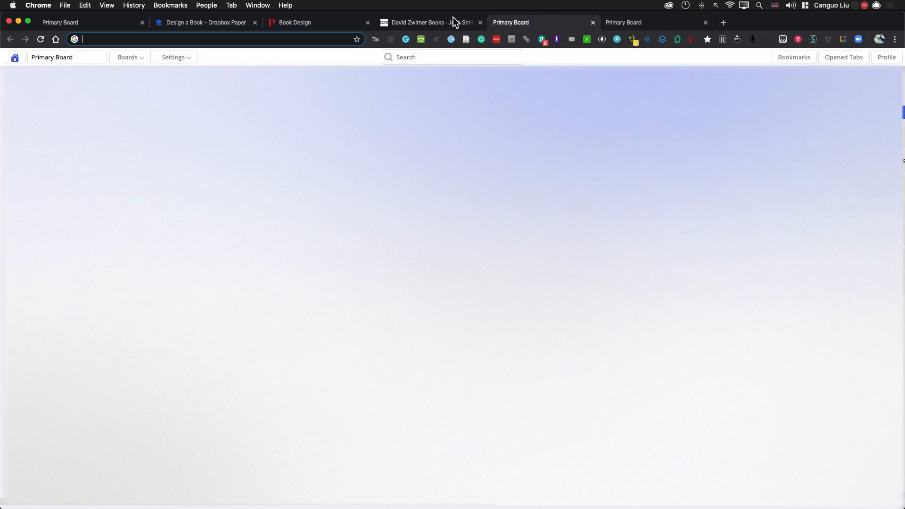
pyautogui.click(452, 20)
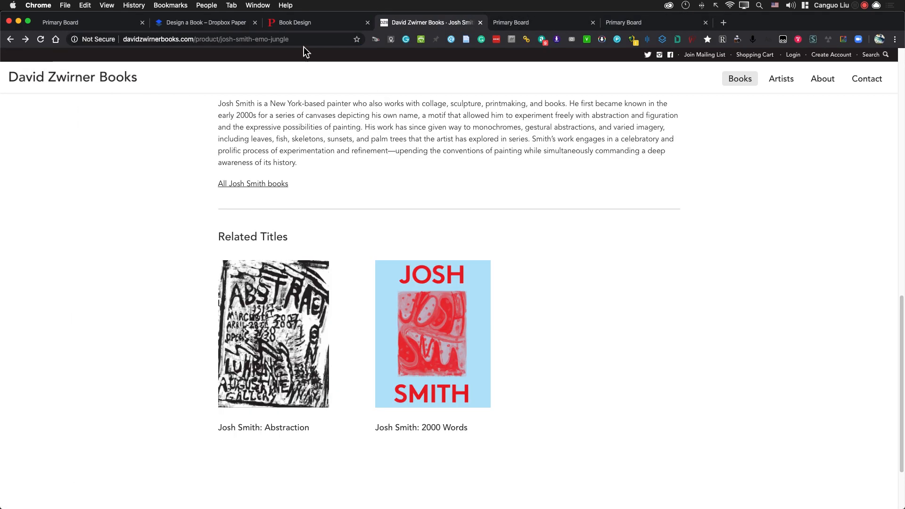
pyautogui.click(304, 42)
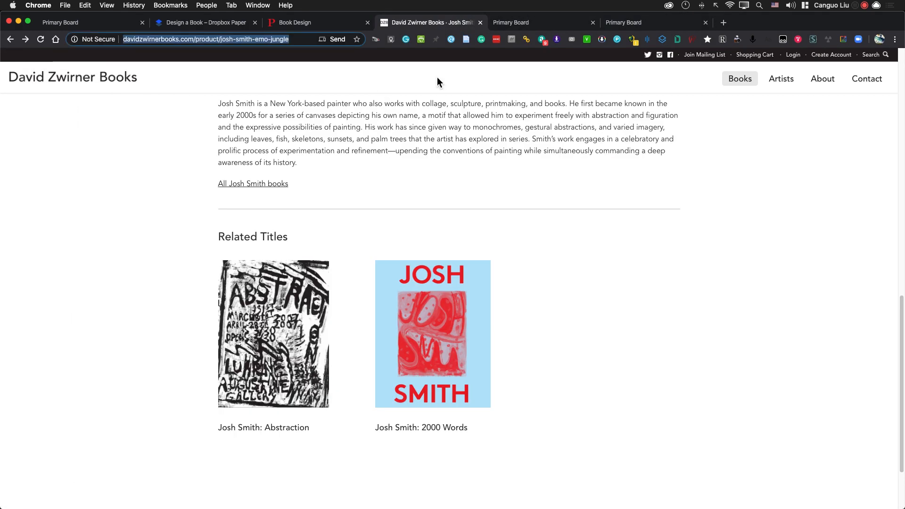
pyautogui.write('google.com')
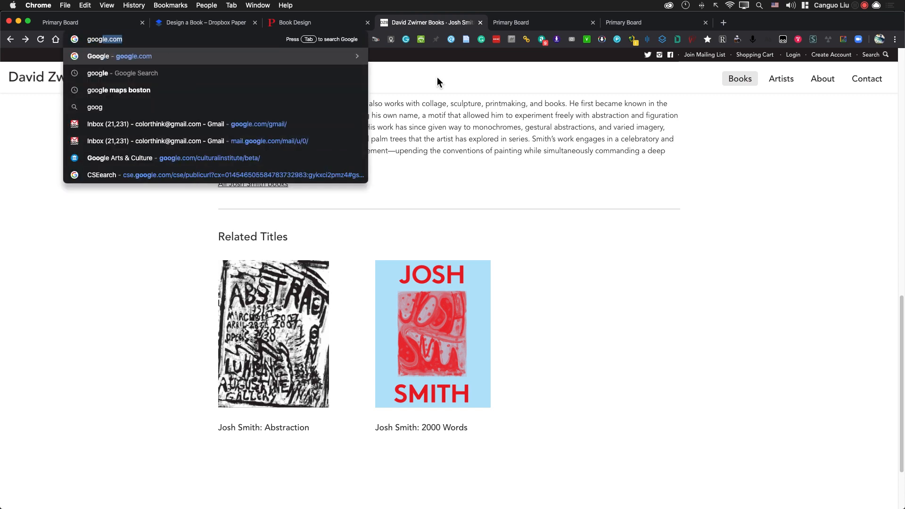
pyautogui.press('Return')
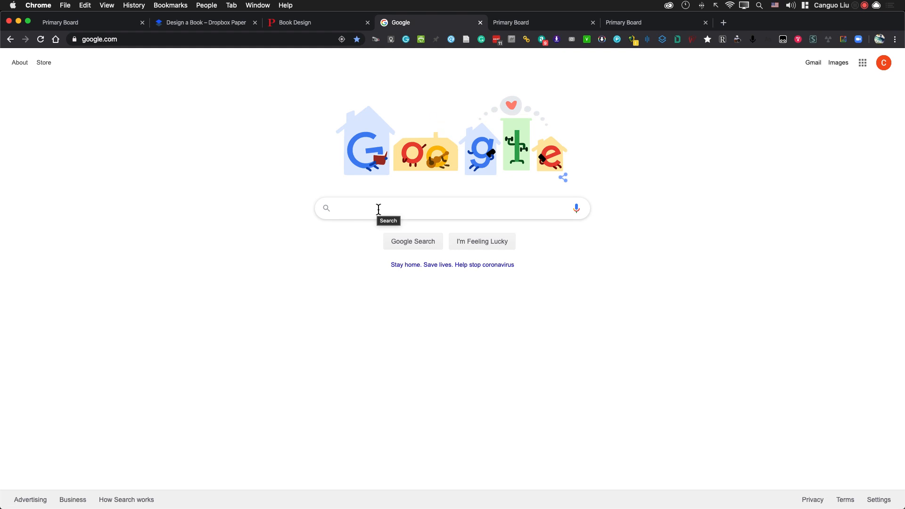
# Search Google for "robert rauschenberg".
pyautogui.write('robert r')
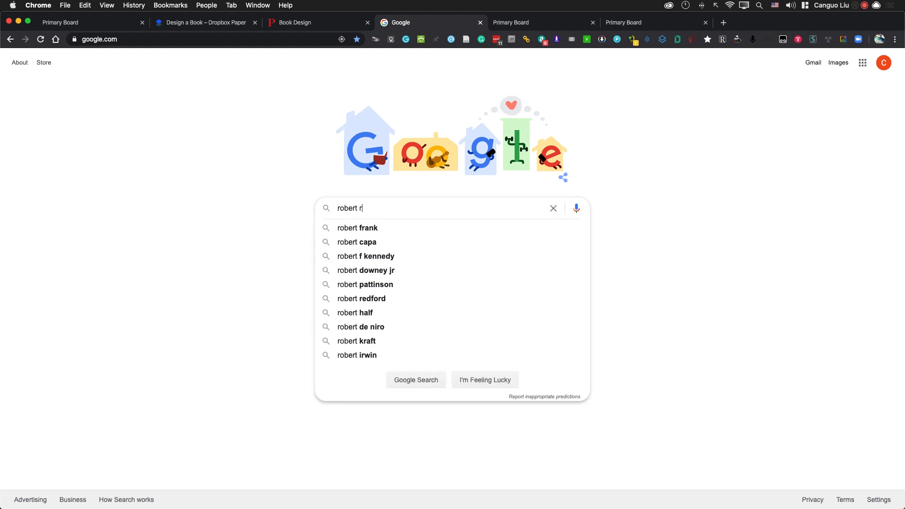
pyautogui.write('a')
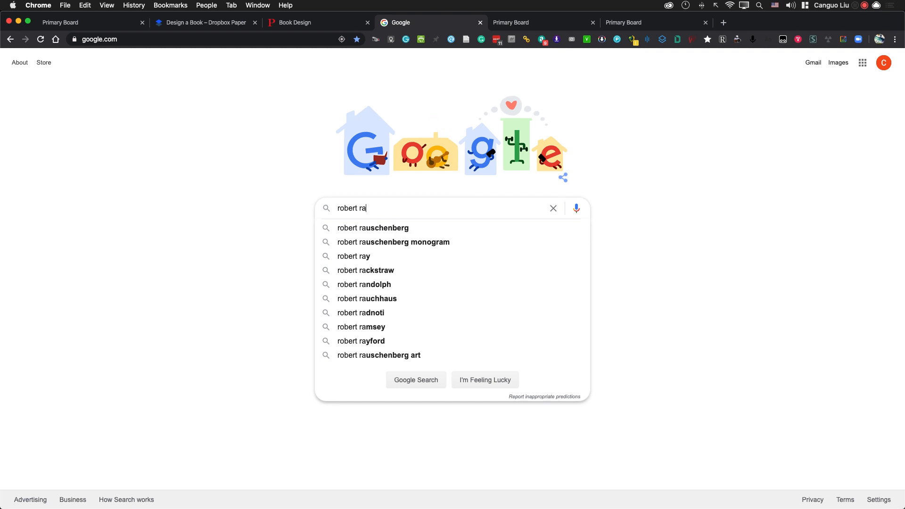
pyautogui.press('Down')
pyautogui.press('Return')
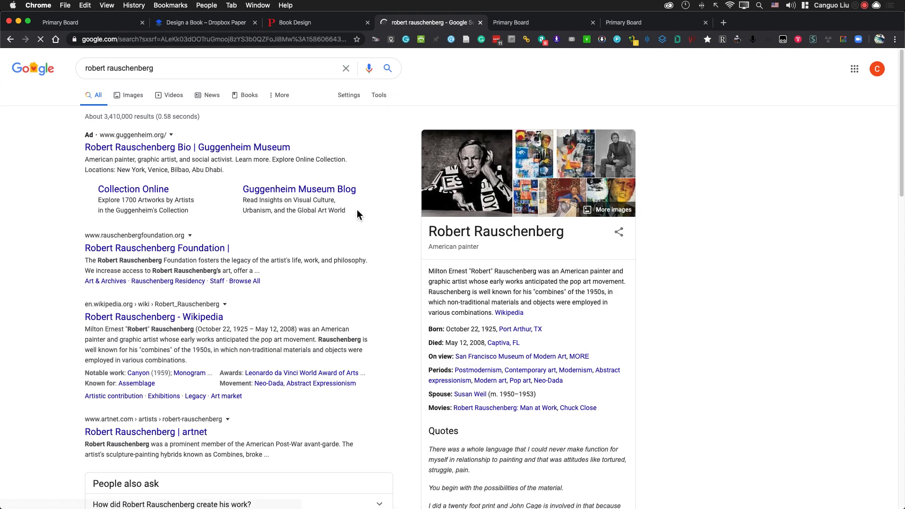
# Show the image results for Robert Rauschenberg and limit them to the Large size.
pyautogui.click(134, 97)
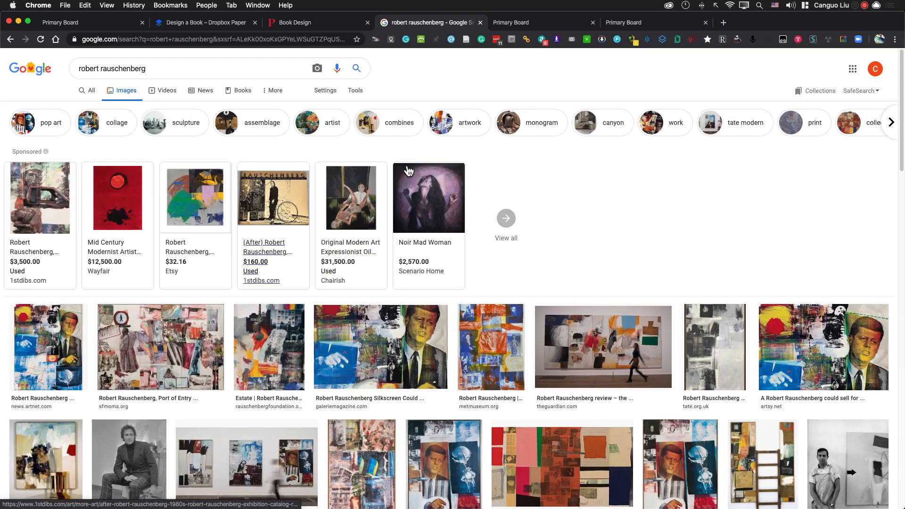
pyautogui.click(365, 93)
pyautogui.click(85, 108)
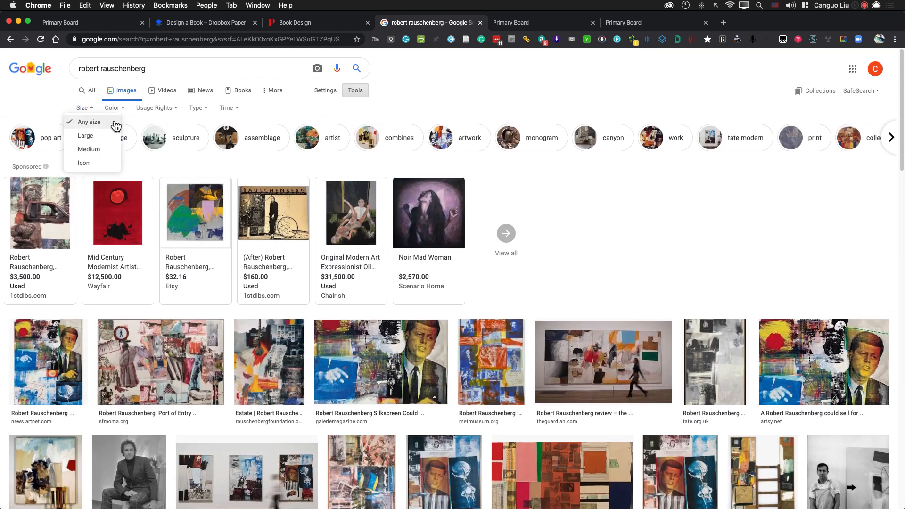
pyautogui.click(108, 137)
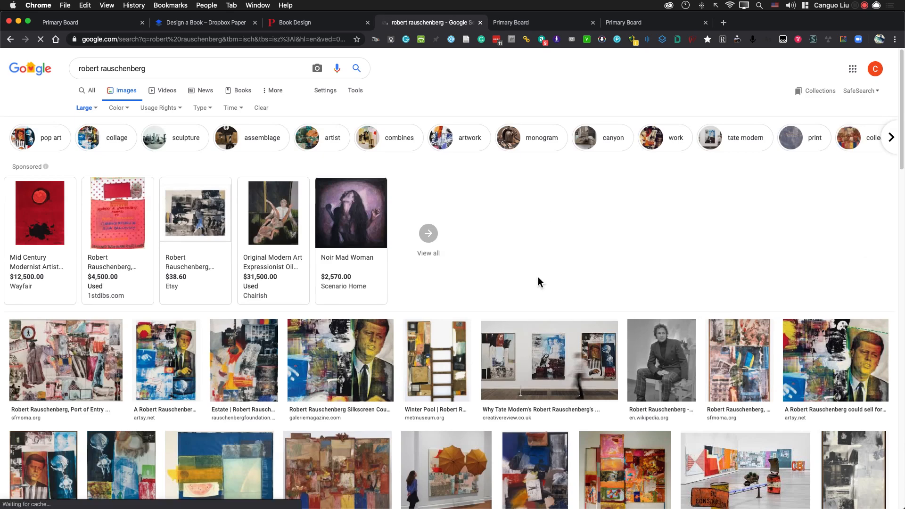
# Open the preview of Rauschenberg's Port of Entry from sfmoma.org and copy its image.
pyautogui.scroll(-5, 115, 227)
pyautogui.click(115, 227)
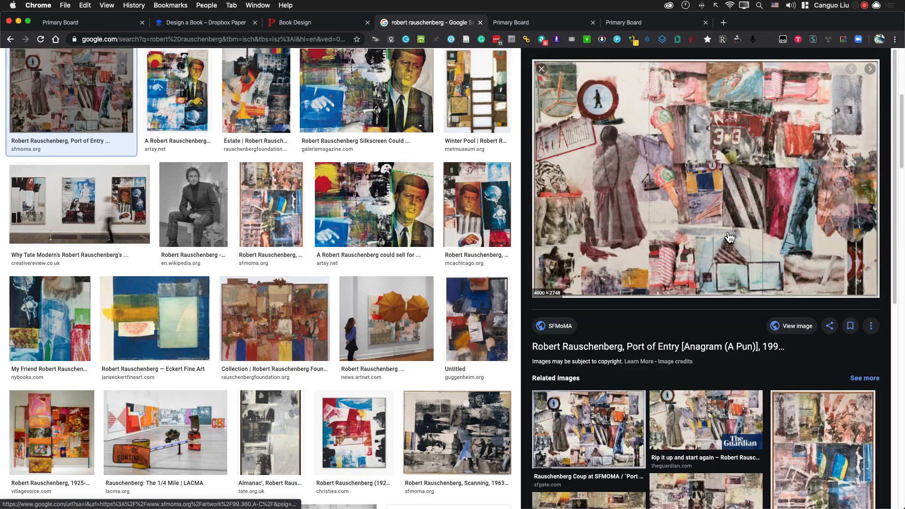
pyautogui.rightClick(655, 169)
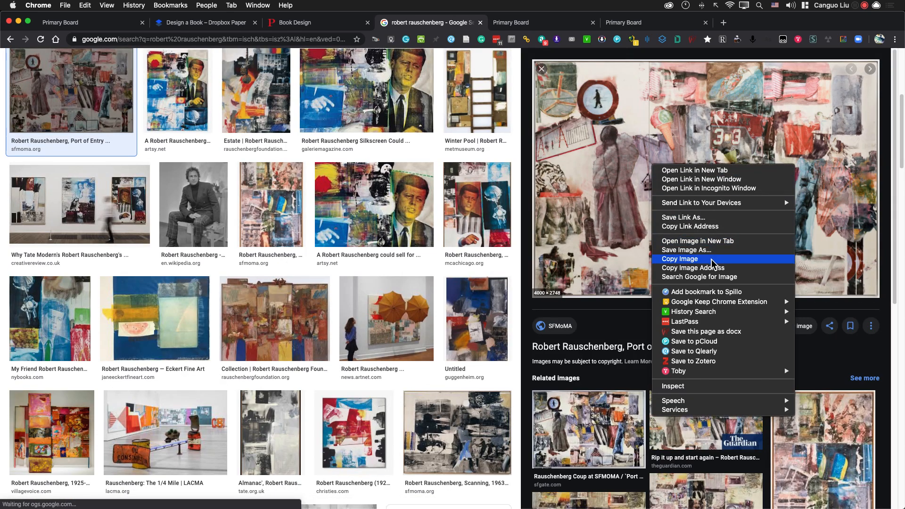
pyautogui.click(711, 260)
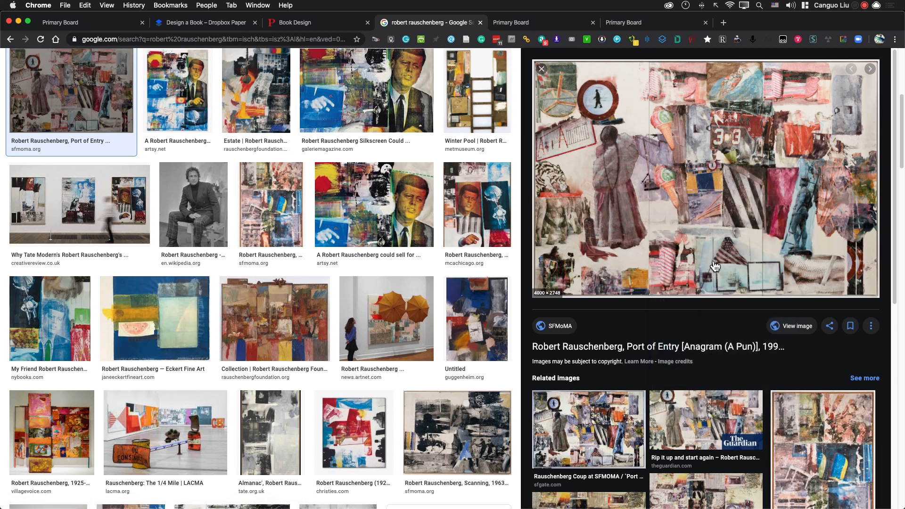
# Switch back to InDesign and paste the copied Port of Entry image into the empty frame spanning pages 4–5.
pyautogui.press('super+Tab')
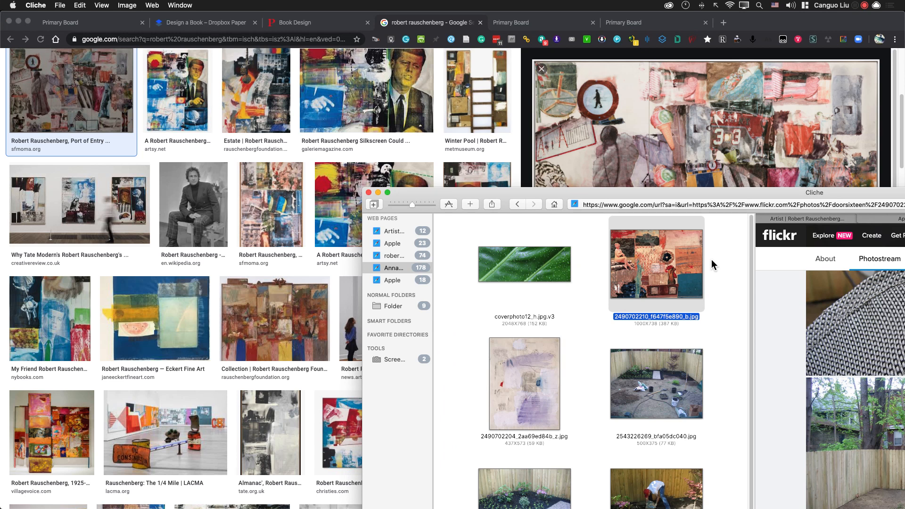
pyautogui.press('super+Tab')
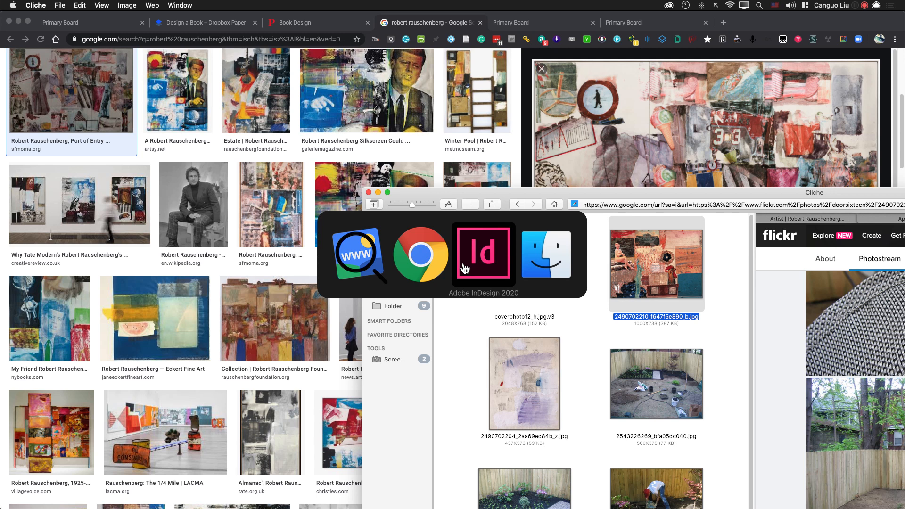
pyautogui.click(481, 270)
pyautogui.press('v')
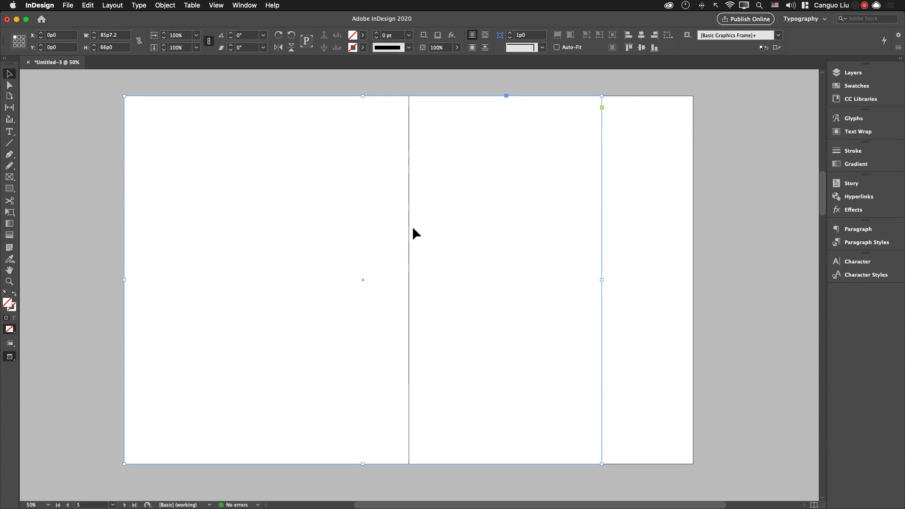
pyautogui.click(77, 121)
pyautogui.click(596, 144)
pyautogui.press('alt+super+v')
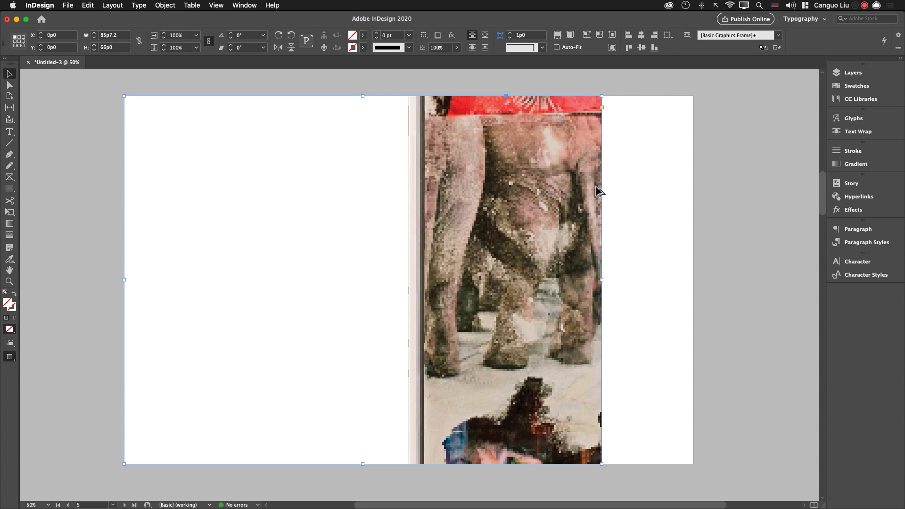
# Fill the frame proportionally with the pasted artwork and check how far the image extends beyond the frame.
pyautogui.press('super+alt+shift+e')
pyautogui.doubleClick(565, 202)
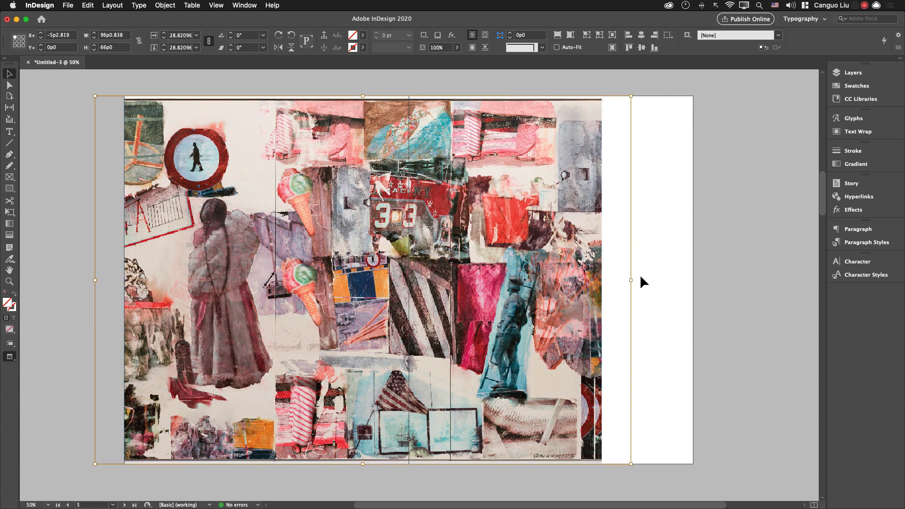
pyautogui.click(655, 257)
pyautogui.doubleClick(498, 231)
pyautogui.click(664, 236)
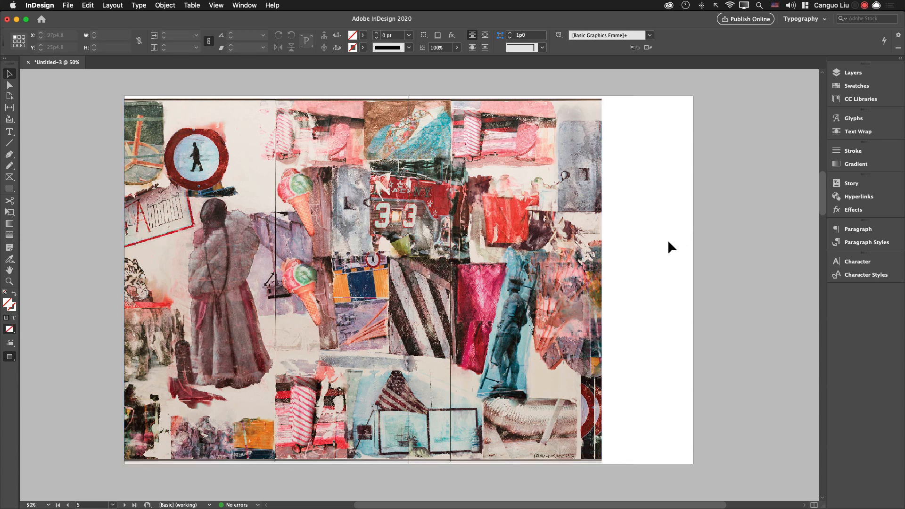
# Scale the artwork up slightly around its centre within the frame to crop away its outer border.
pyautogui.click(367, 282)
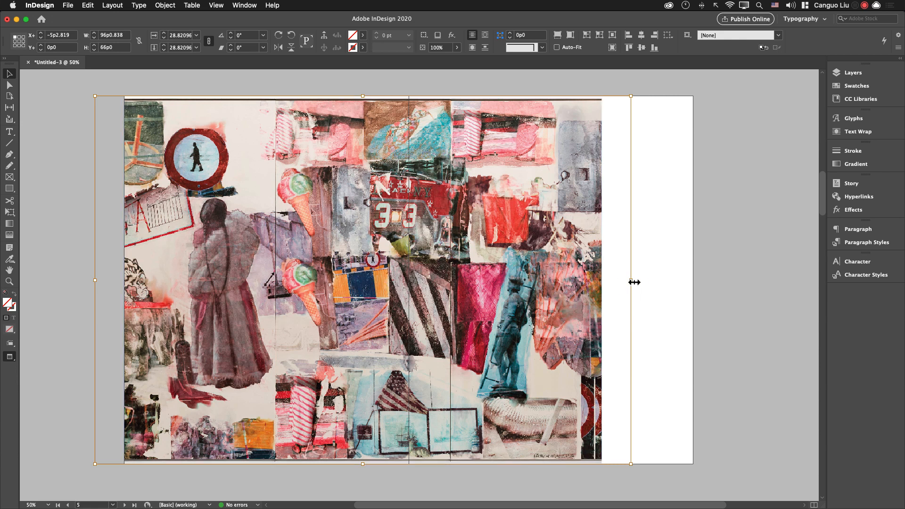
pyautogui.moveTo(635, 282); pyautogui.dragTo(642, 280)
pyautogui.click(681, 251)
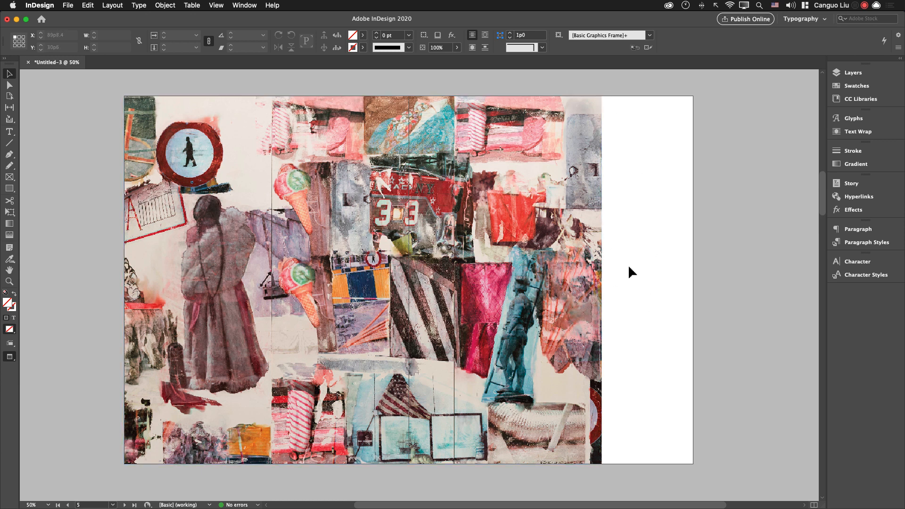
# Cover the blank strip of page 5 with a black rectangle about 18p2.4 wide and 67p10.8 high, placed behind the artwork.
pyautogui.press('m')
pyautogui.moveTo(601, 92); pyautogui.dragTo(700, 470)
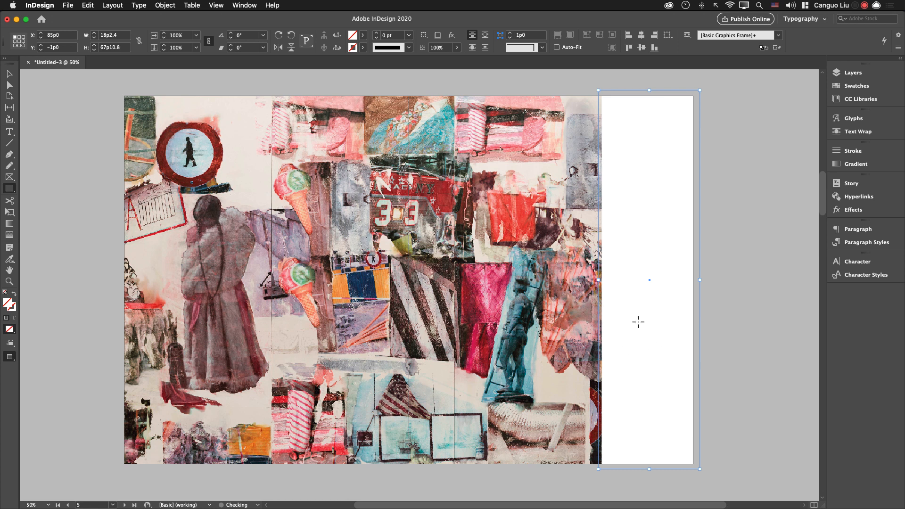
pyautogui.press('d')
pyautogui.hotkey('shift', 'x')
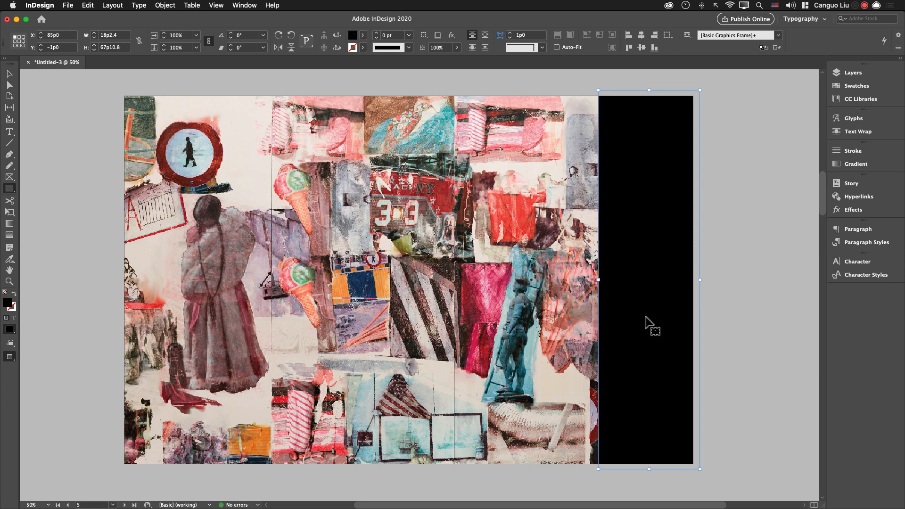
pyautogui.press('shift+super+[')
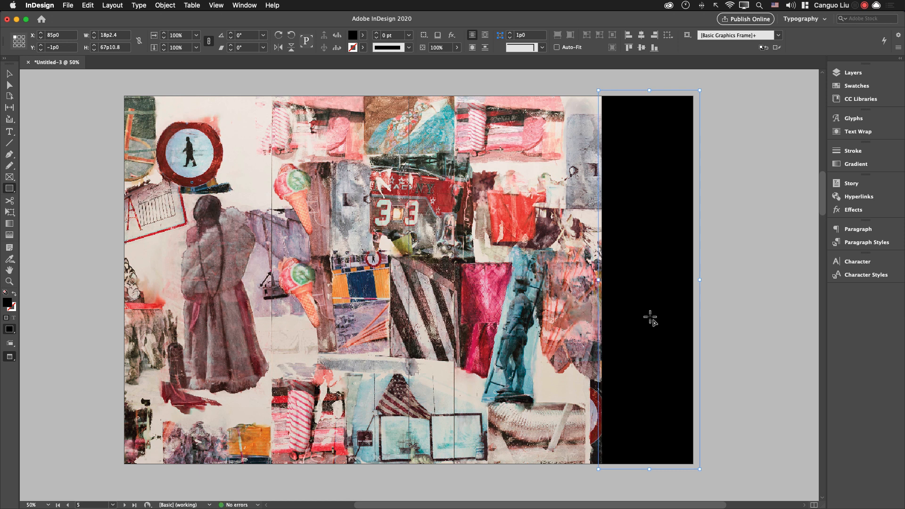
# Draw a text frame about 10p4.8 wide and 2p7.2 high on the upper part of the black strip.
pyautogui.press('t')
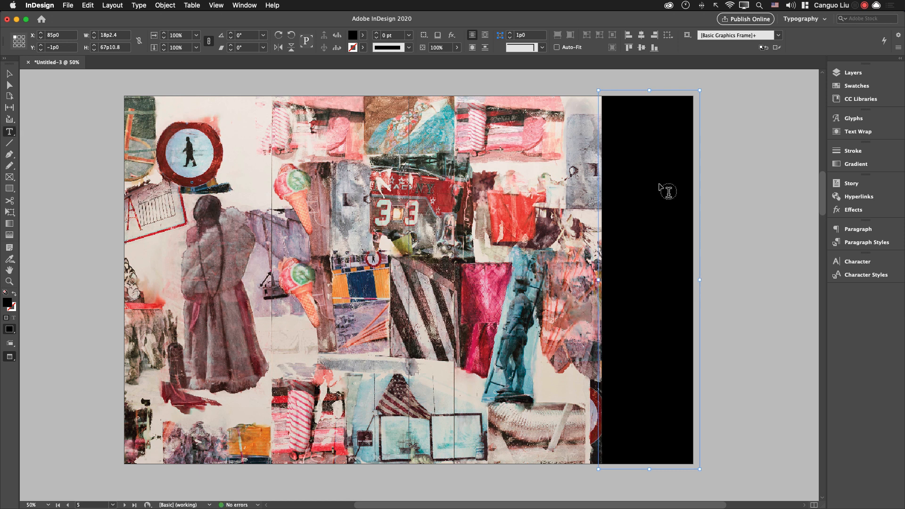
pyautogui.click(627, 152)
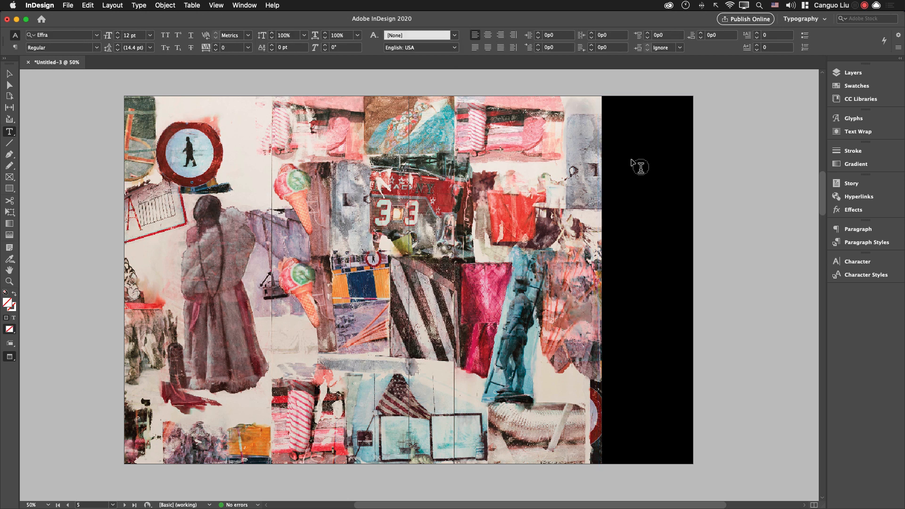
pyautogui.moveTo(623, 153); pyautogui.dragTo(684, 170)
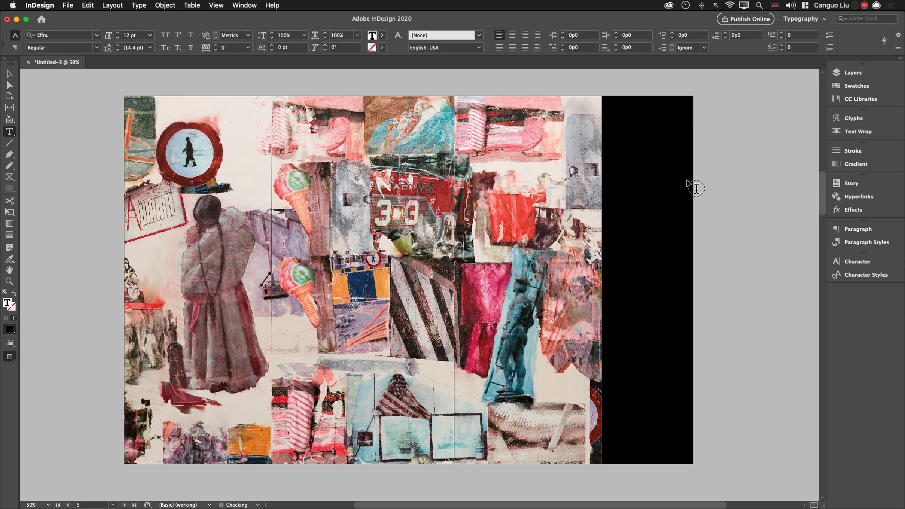
pyautogui.press('Escape')
pyautogui.click(638, 169)
pyautogui.moveTo(638, 168); pyautogui.dragTo(632, 169)
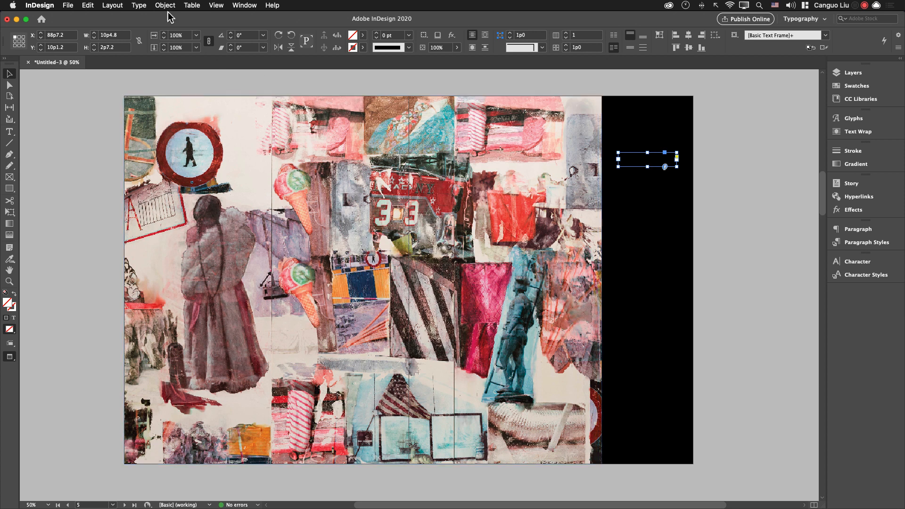
# Fill the text frame on the black strip with placeholder text and set the text colour to Paper.
pyautogui.click(113, 5)
pyautogui.moveTo(139, 5)
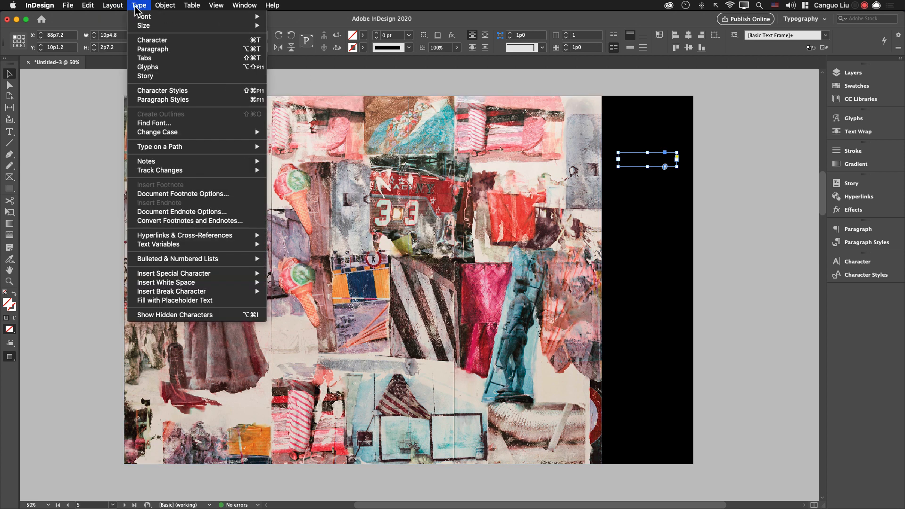
pyautogui.click(181, 303)
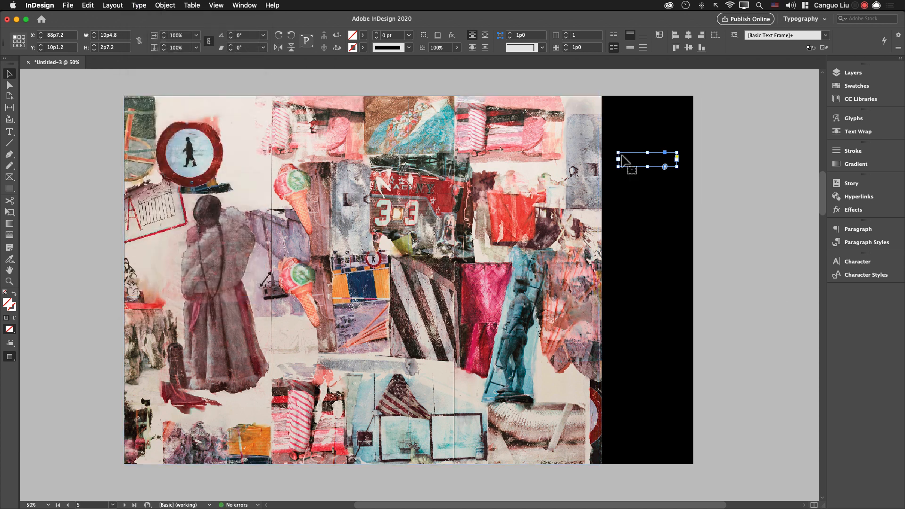
pyautogui.click(363, 34)
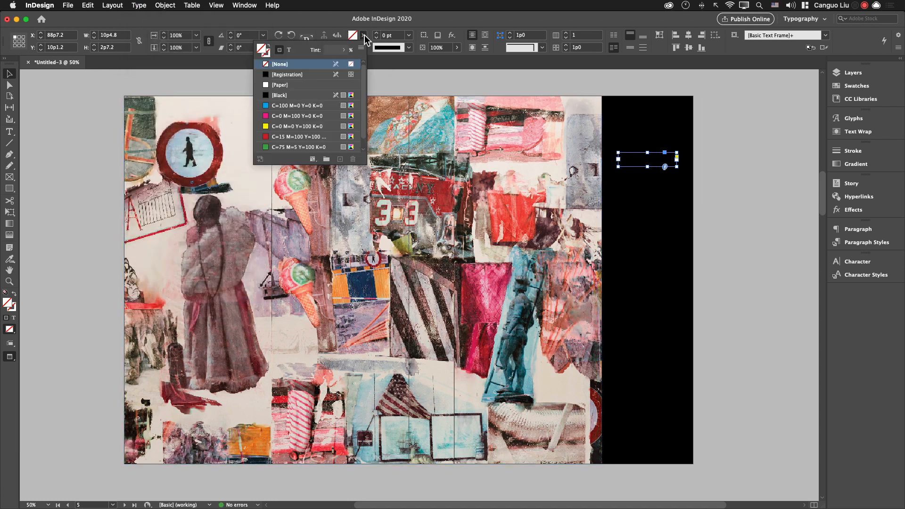
pyautogui.click(291, 50)
pyautogui.click(285, 85)
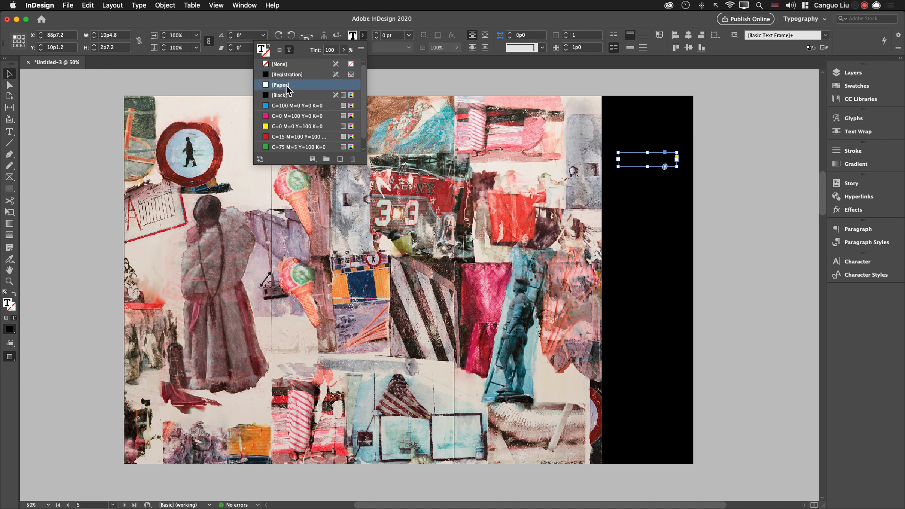
pyautogui.click(754, 210)
# Enlarge the strip's placeholder heading by three size increments and check the spread in a full-screen preview.
pyautogui.click(648, 162)
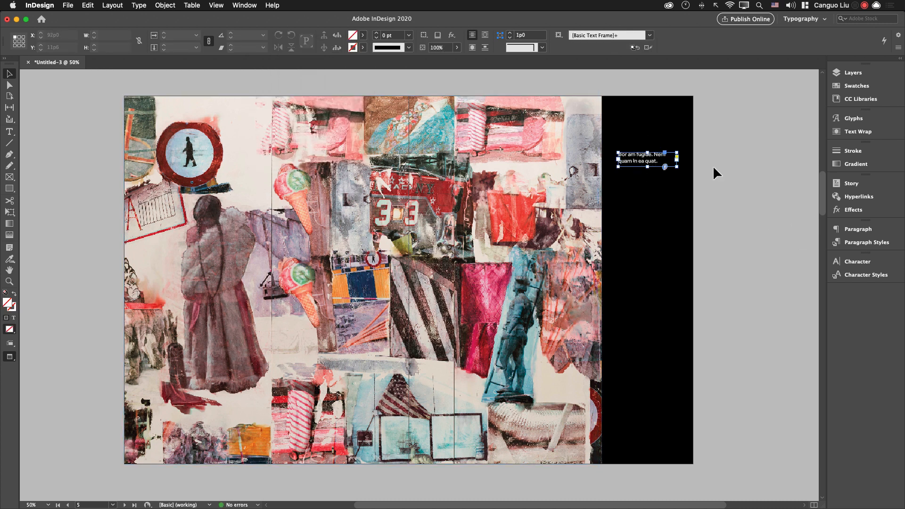
pyautogui.press('super+shift+period')
pyautogui.press('super+shift+period')
pyautogui.press('super+shift+period')
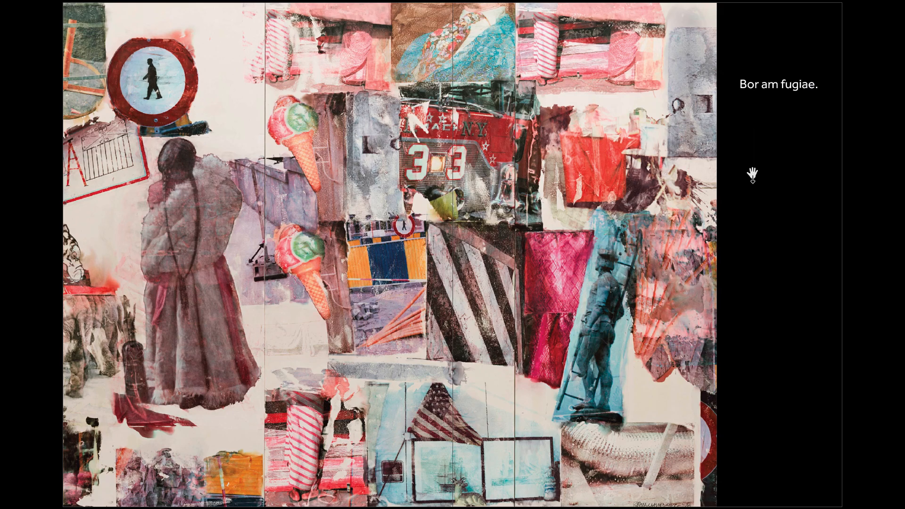
pyautogui.press('Escape')
# Move the heading "Bor am fugiae." straight down to the lower part of the black strip.
pyautogui.click(671, 200)
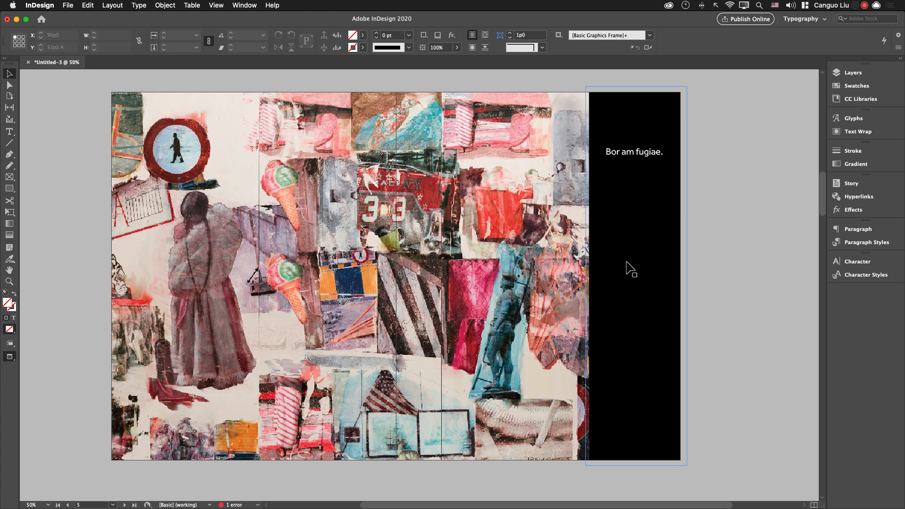
pyautogui.moveTo(638, 159); pyautogui.dragTo(636, 322)
pyautogui.click(754, 347)
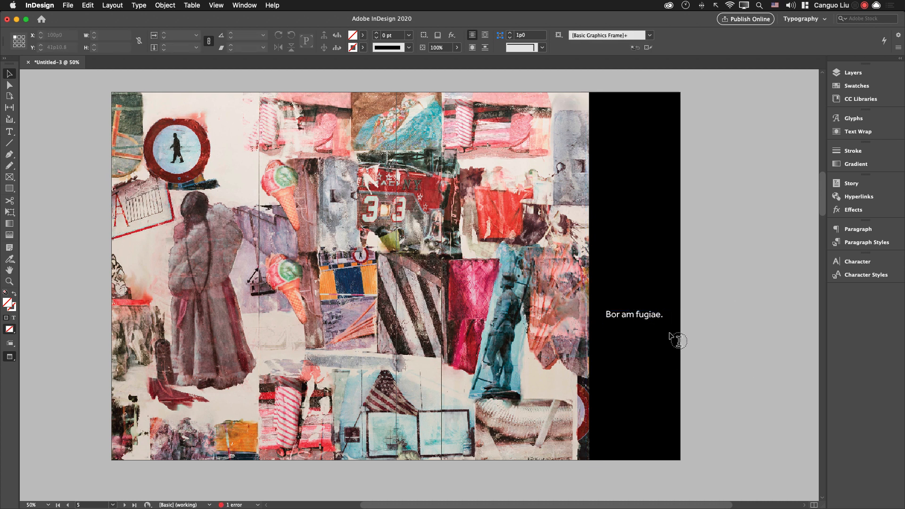
# Draw a text frame about 10p0 wide and 19p3.6 high below the heading and fill it with placeholder text.
pyautogui.press('t')
pyautogui.moveTo(608, 332); pyautogui.dragTo(665, 440)
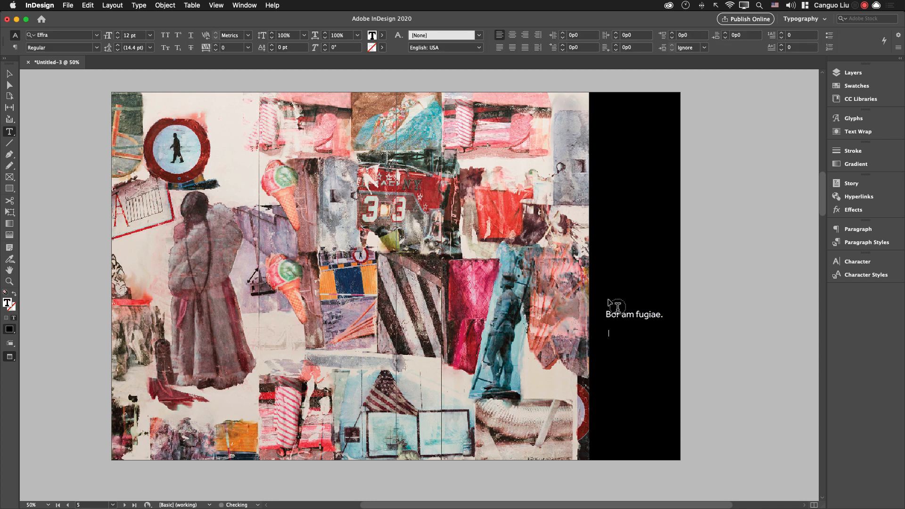
pyautogui.click(136, 5)
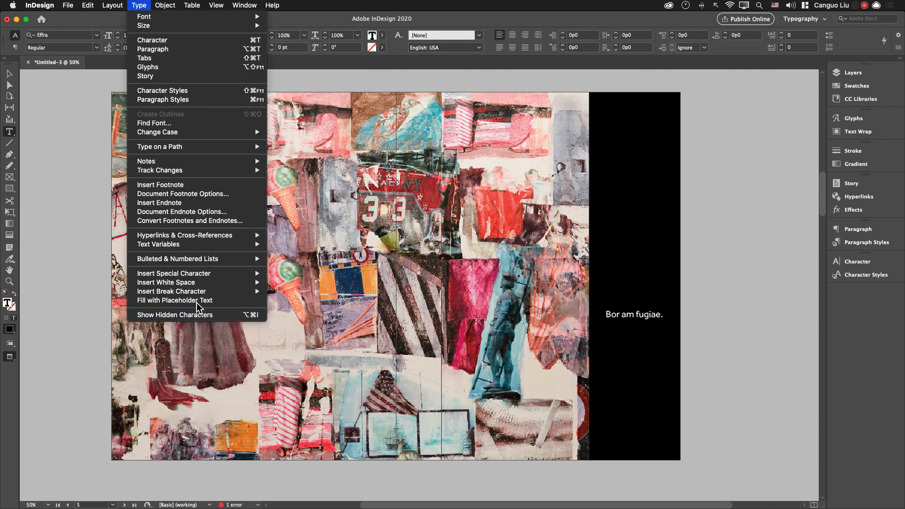
pyautogui.click(213, 300)
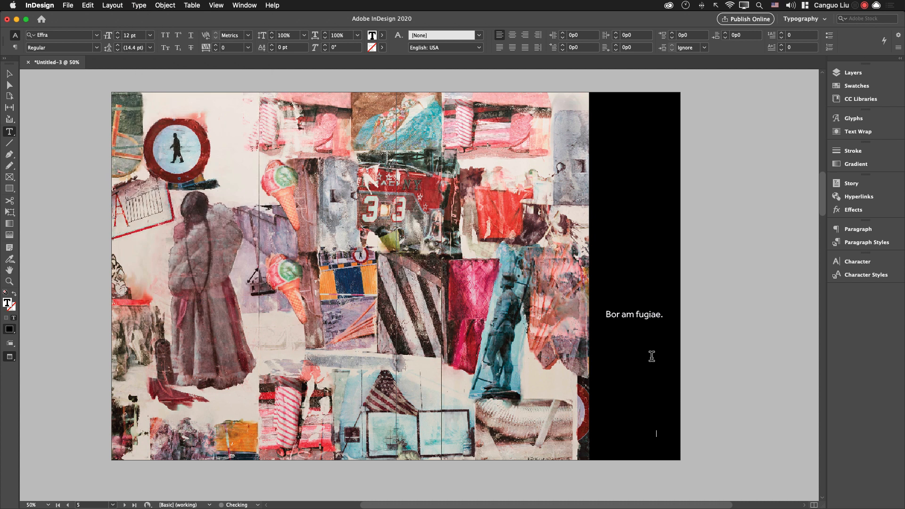
# Set the text colour of the body text frame under the heading to Paper.
pyautogui.click(9, 74)
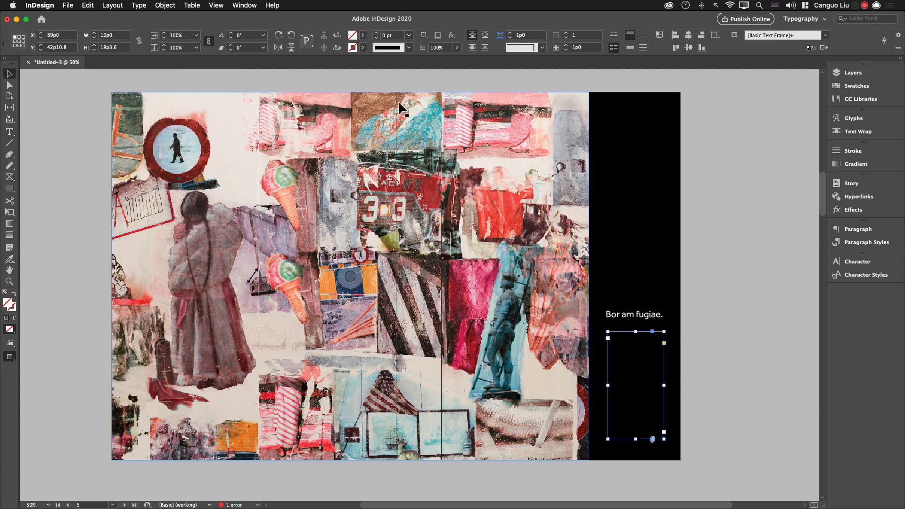
pyautogui.click(364, 38)
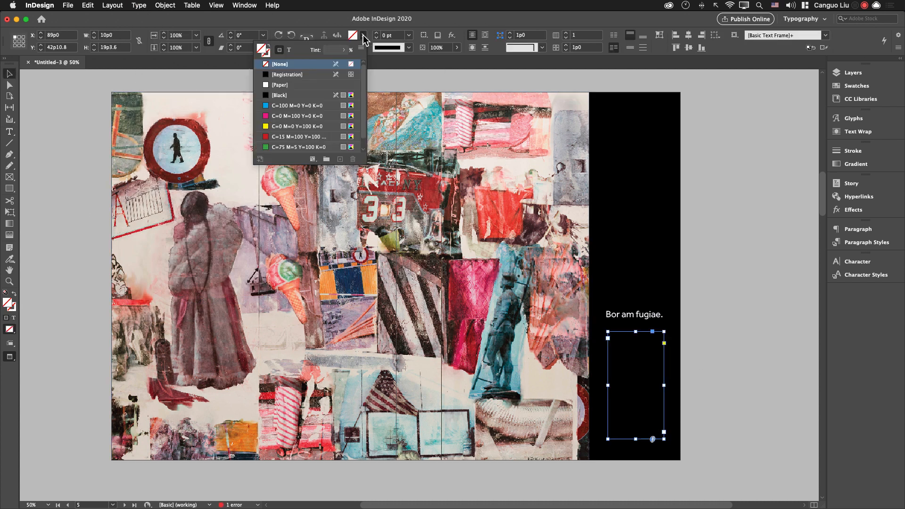
pyautogui.click(289, 50)
pyautogui.click(272, 85)
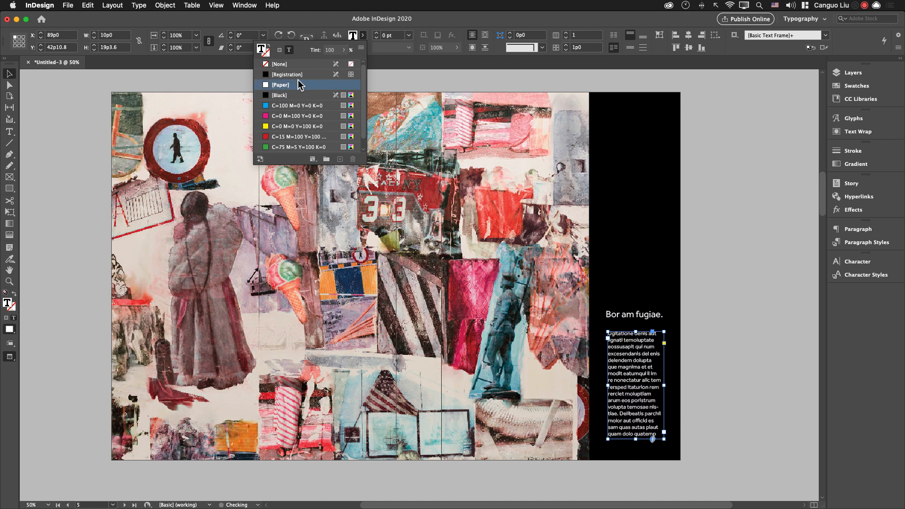
pyautogui.click(728, 300)
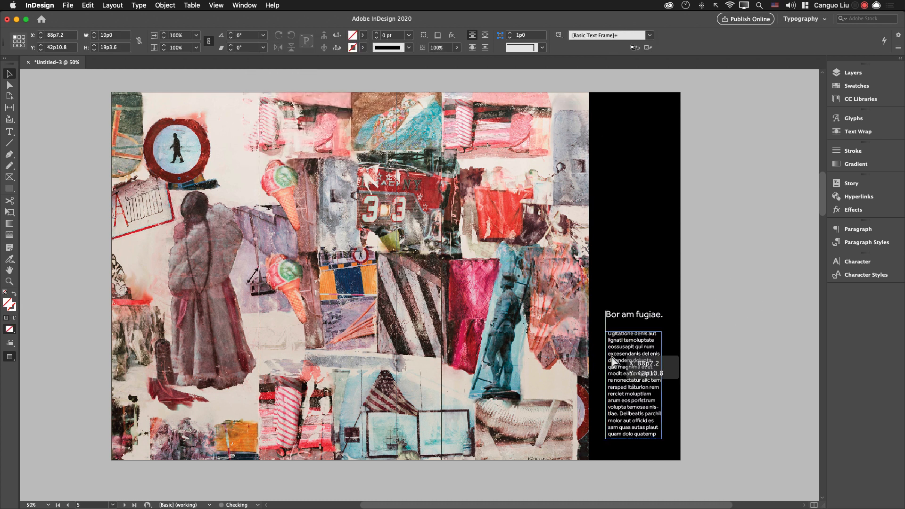
# Align the body text frame's left edge with the heading at X 88p7.2 and widen the frame slightly.
pyautogui.moveTo(616, 360); pyautogui.dragTo(614, 359)
pyautogui.moveTo(664, 387)
pyautogui.mouseDown()
pyautogui.moveTo(672, 380)
pyautogui.moveTo(667, 387)
pyautogui.mouseUp()
pyautogui.click(757, 336)
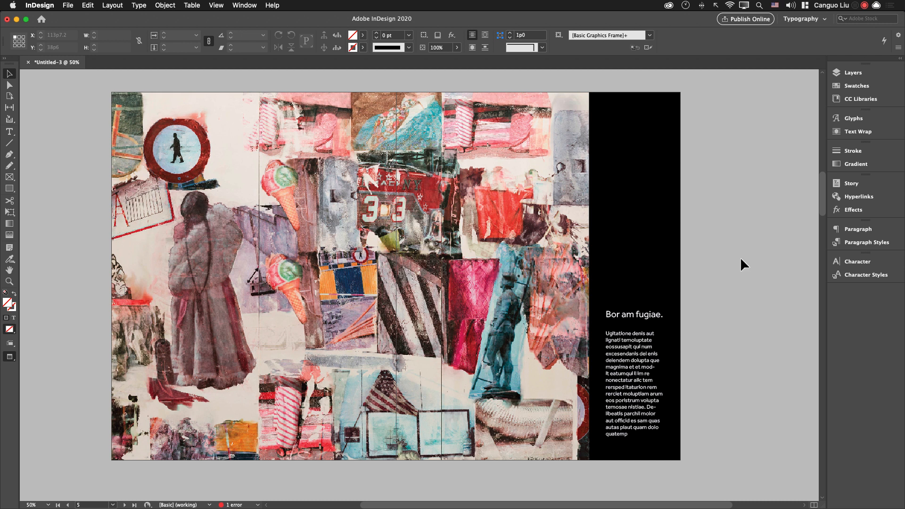
# Go to the blank spread of pages 6 and 7, switch to Chrome and examine reference book layouts in the Design a Book document.
pyautogui.scroll(-10, 697, 264)
pyautogui.scroll(-1, 696, 283)
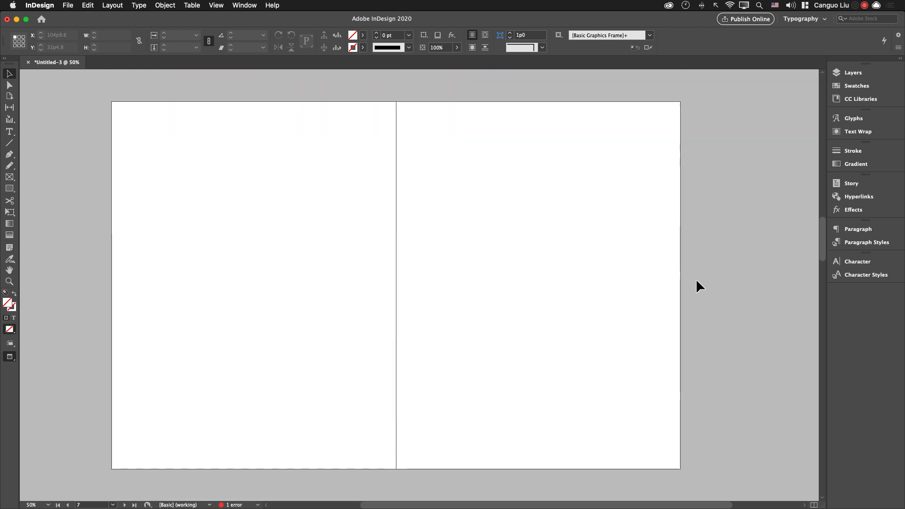
pyautogui.press('super+Tab')
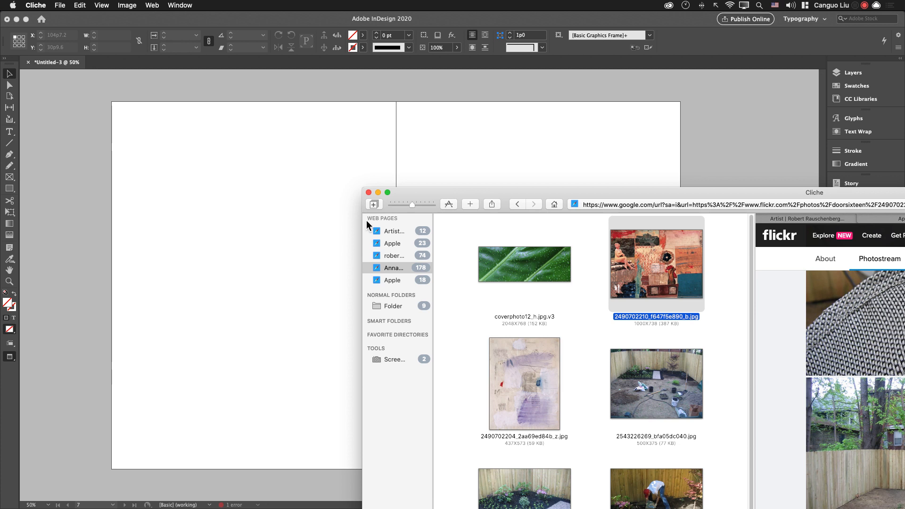
pyautogui.click(369, 193)
pyautogui.press('super+Tab')
pyautogui.press('super+Tab')
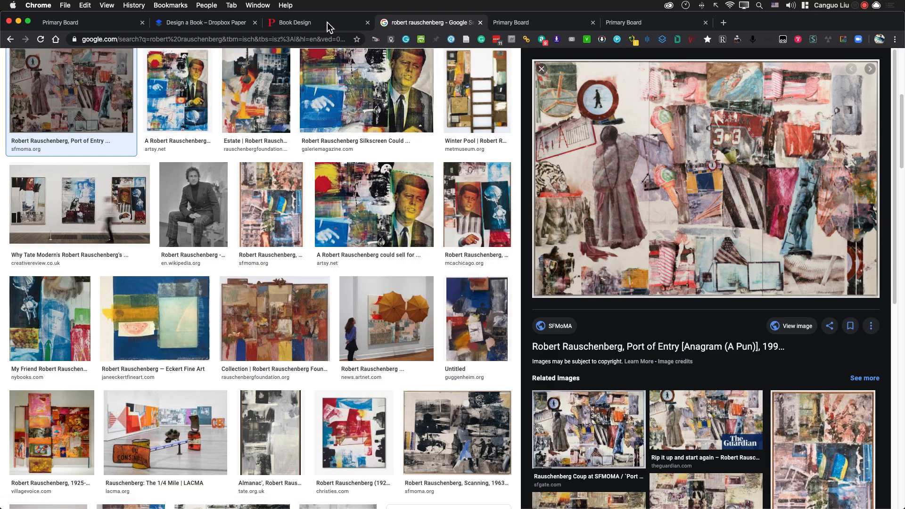
pyautogui.click(290, 23)
pyautogui.click(217, 27)
pyautogui.scroll(-10, 738, 326)
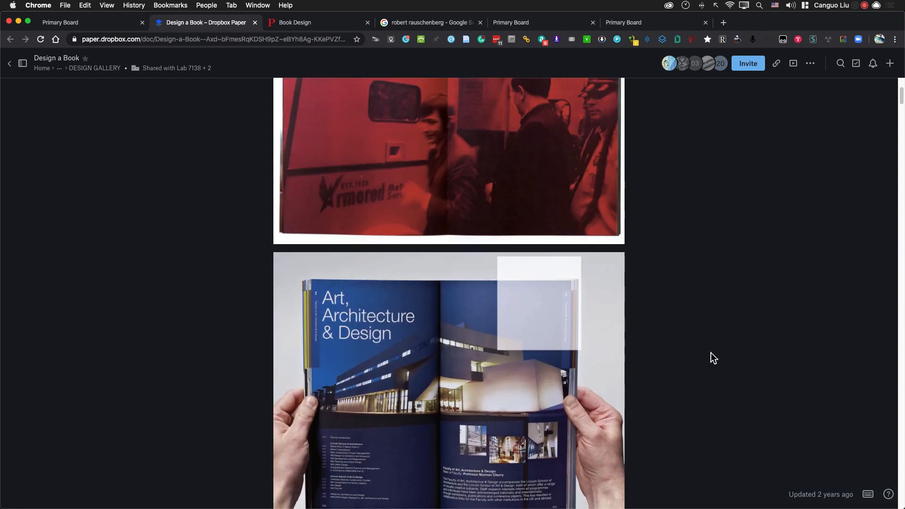
pyautogui.scroll(-1, 657, 329)
pyautogui.click(388, 238)
pyautogui.press('Escape')
pyautogui.click(421, 253)
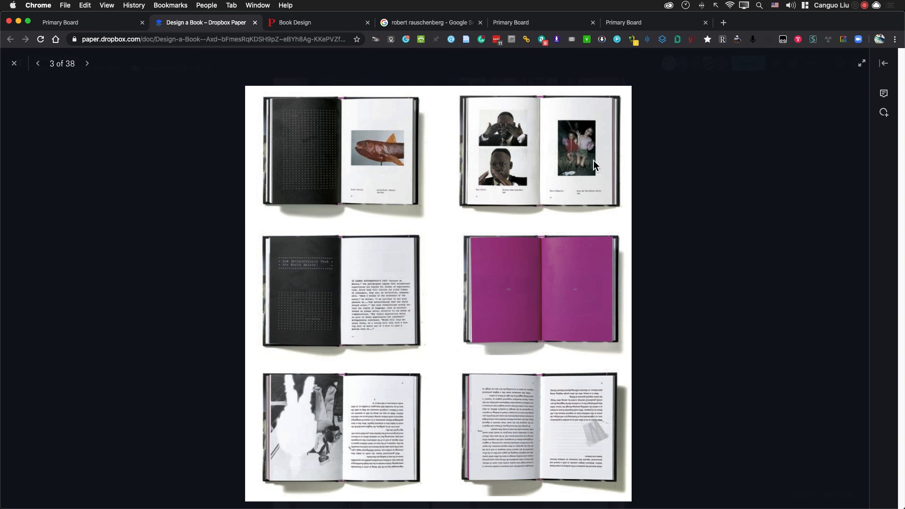
# Switch back to InDesign and draw a black-filled rectangle without stroke, about 34p3.6 wide and 22p2.4 high, on the upper part of page 6.
pyautogui.press('super+Tab')
pyautogui.press('super+Tab')
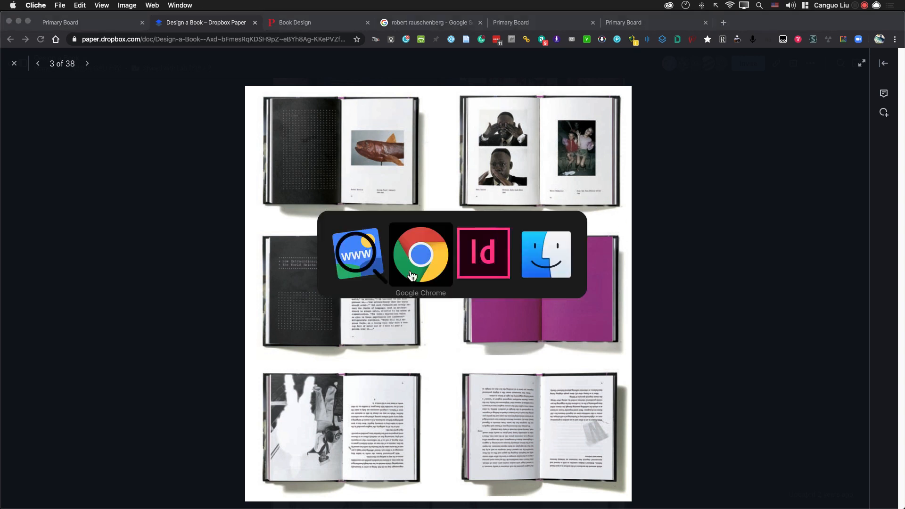
pyautogui.press('super+Tab')
pyautogui.press('super+Tab')
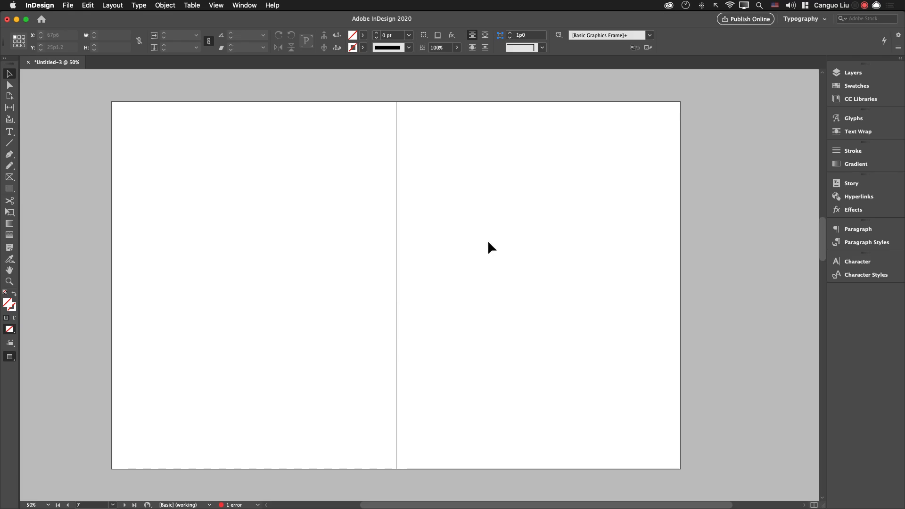
pyautogui.press('m')
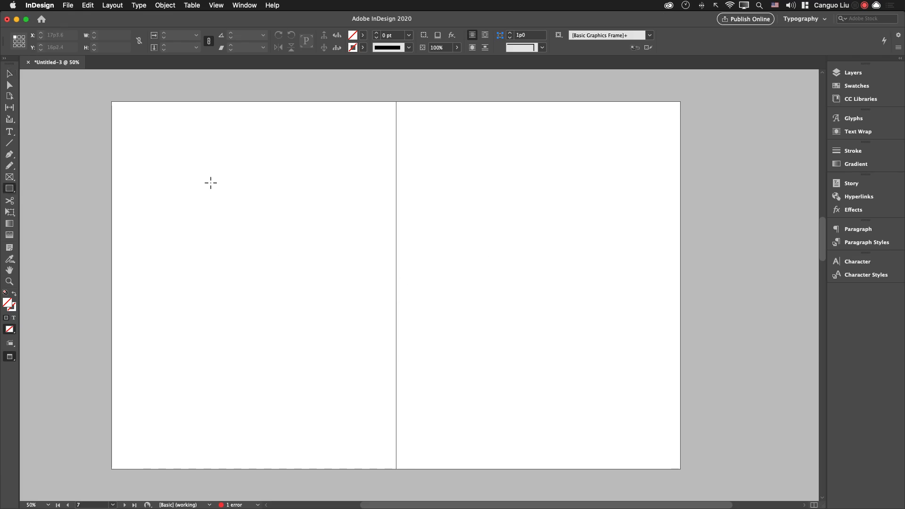
pyautogui.moveTo(163, 143); pyautogui.dragTo(354, 267)
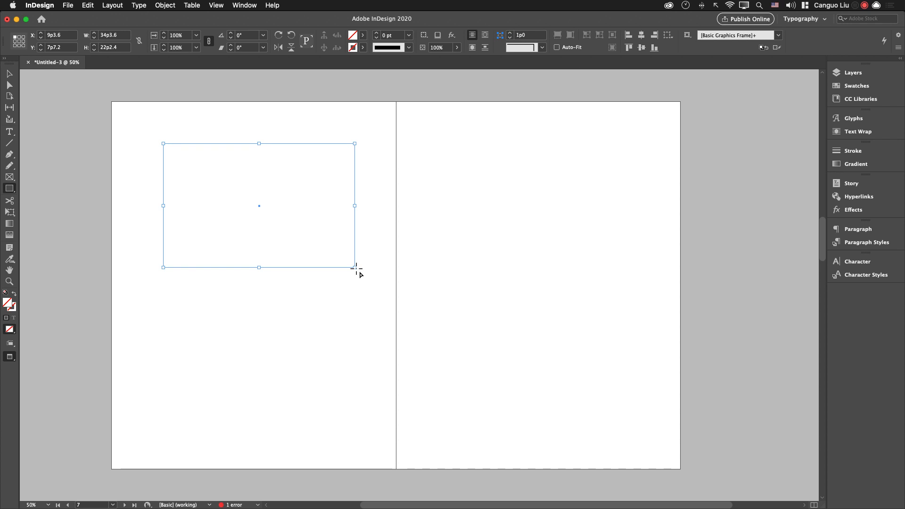
pyautogui.press('d')
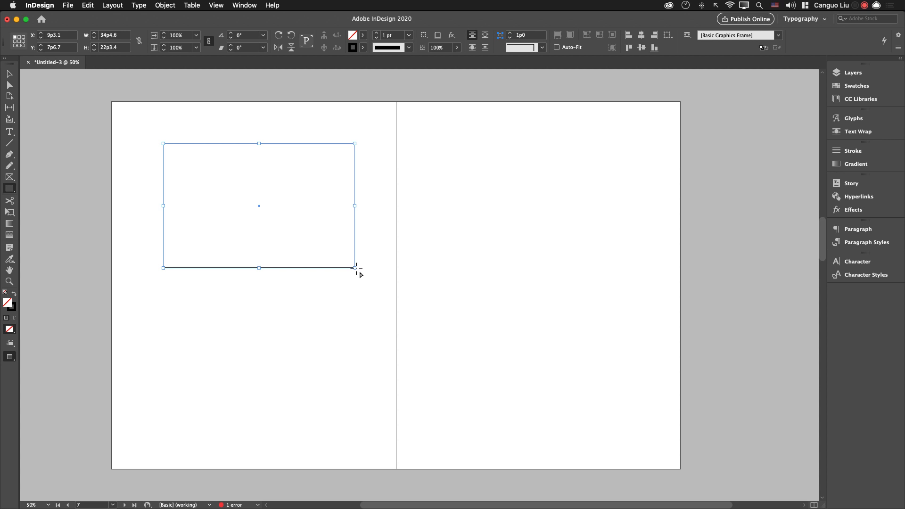
pyautogui.hotkey('shift', 'x')
# Move the black rectangle up to Y 5p10.8 and place a copy of it directly below at Y 31p8.4.
pyautogui.press('v')
pyautogui.moveTo(324, 253); pyautogui.dragTo(323, 354)
pyautogui.press('super+z')
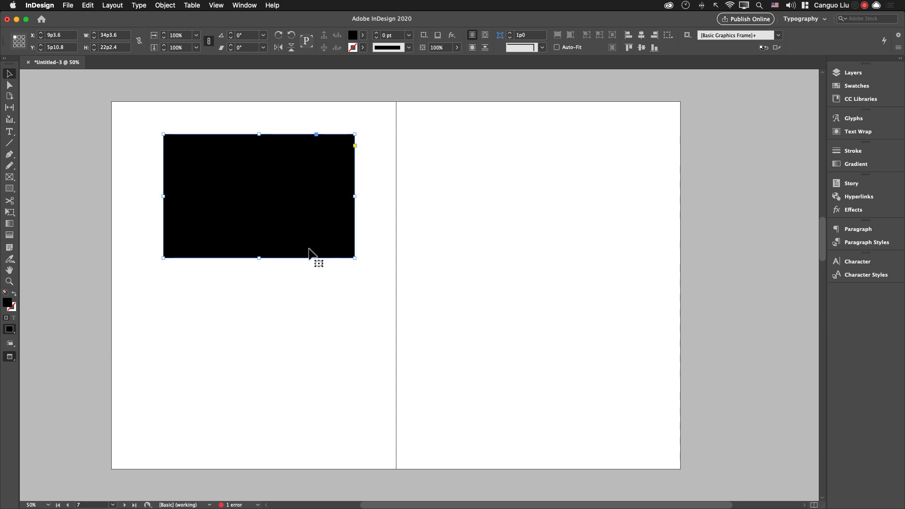
pyautogui.moveTo(291, 182); pyautogui.dragTo(311, 317)
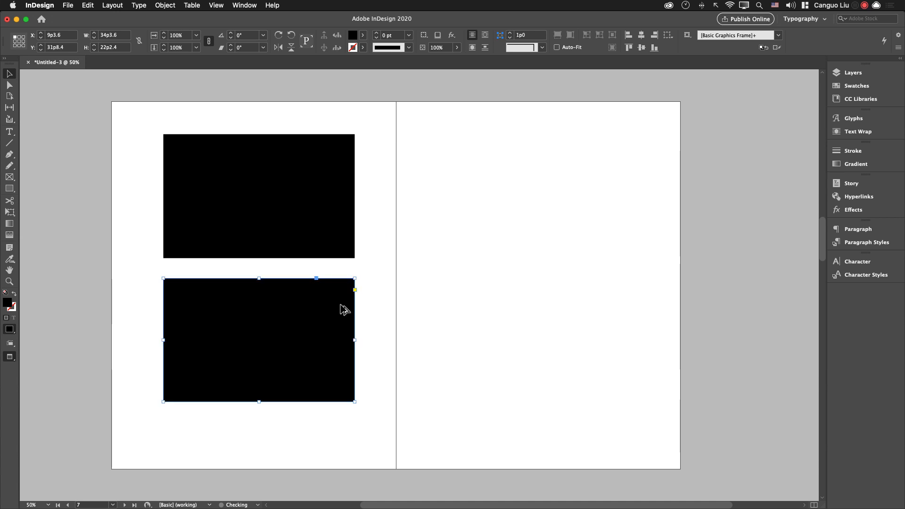
pyautogui.click(448, 274)
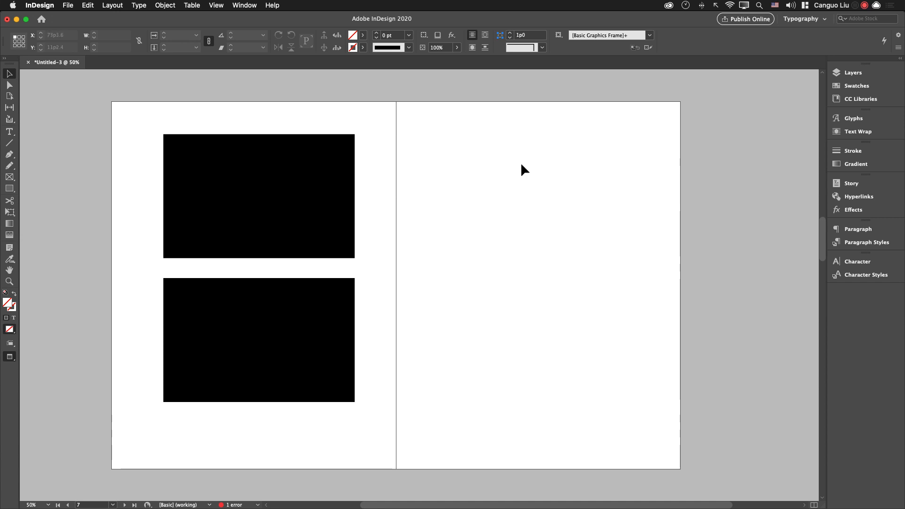
# Draw an empty image frame about 33p2.4 wide and 49p8.4 high on page 7 and display the margin guides and frame edges.
pyautogui.press('f')
pyautogui.moveTo(461, 125); pyautogui.dragTo(648, 403)
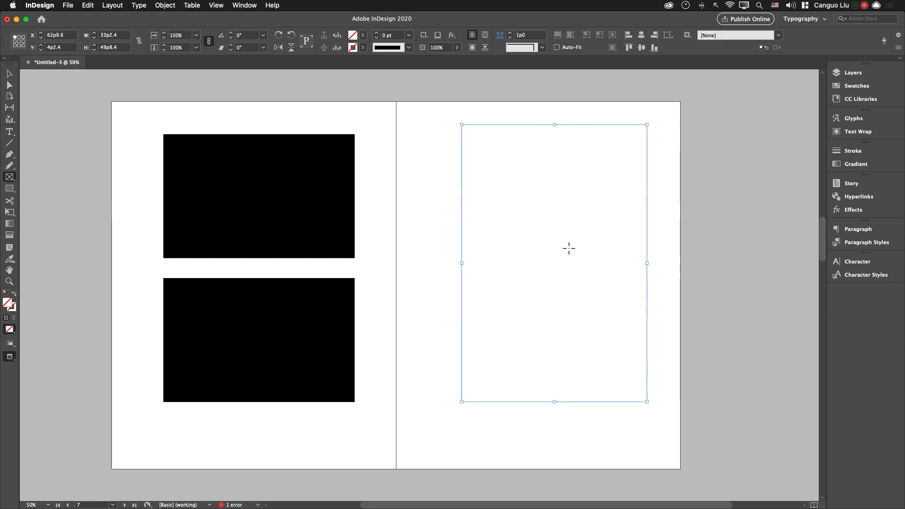
pyautogui.press('w')
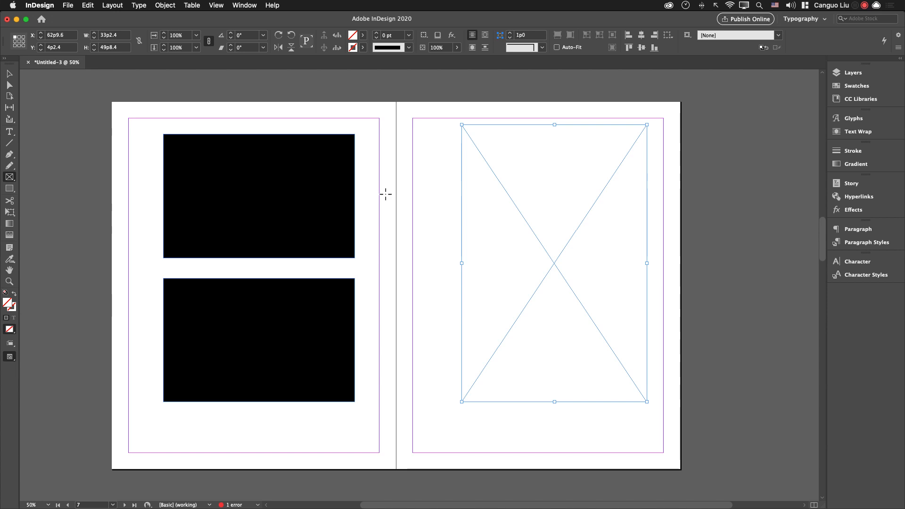
pyautogui.click(9, 74)
pyautogui.click(359, 115)
pyautogui.click(570, 220)
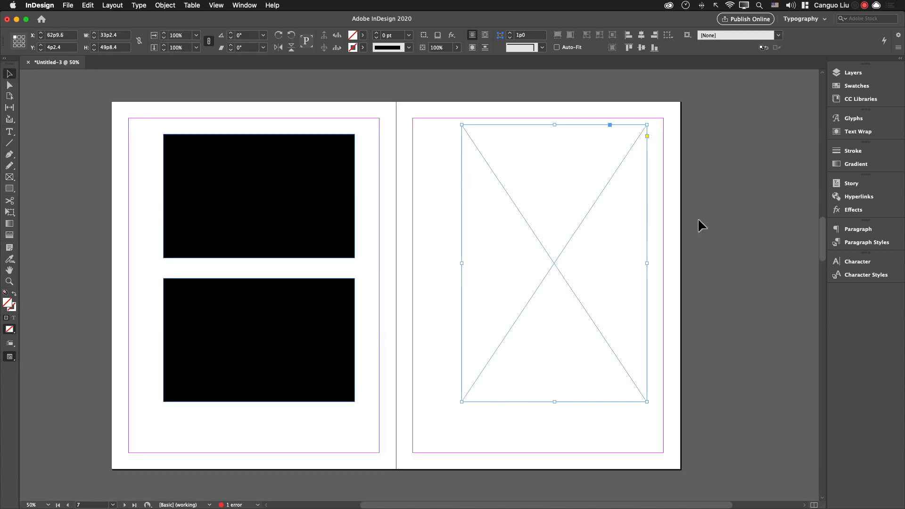
pyautogui.click(673, 207)
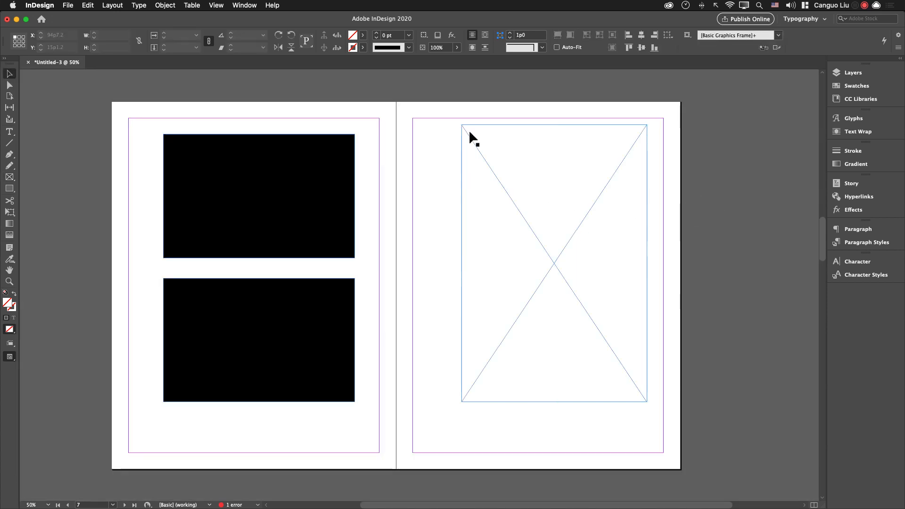
# Move the image frame on page 7 into the upper outer corner of the margins, at X 65p9.6 and Y 3p0.
pyautogui.click(546, 254)
pyautogui.moveTo(549, 257); pyautogui.dragTo(571, 250)
pyautogui.click(683, 202)
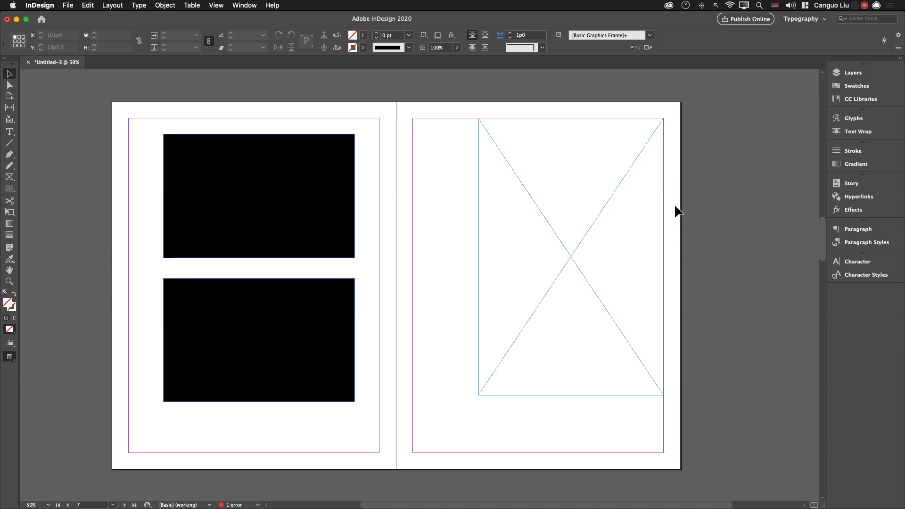
pyautogui.click(595, 231)
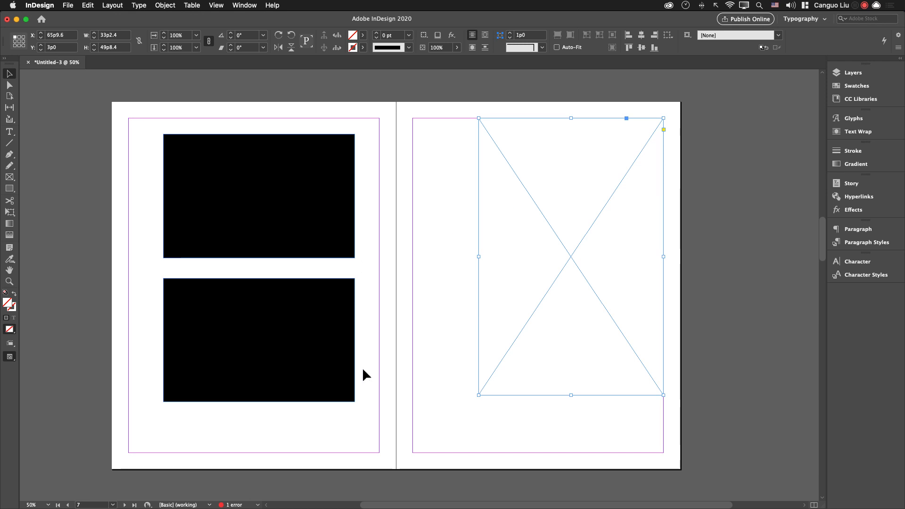
# Draw a small text frame under the lower black rectangle on page 6 and fill it with placeholder text.
pyautogui.press('t')
pyautogui.moveTo(160, 415); pyautogui.dragTo(212, 426)
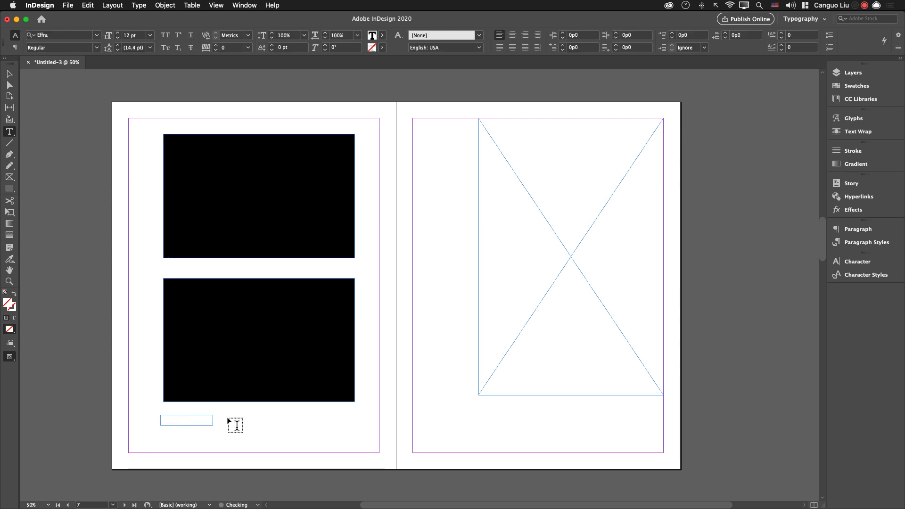
pyautogui.click(142, 5)
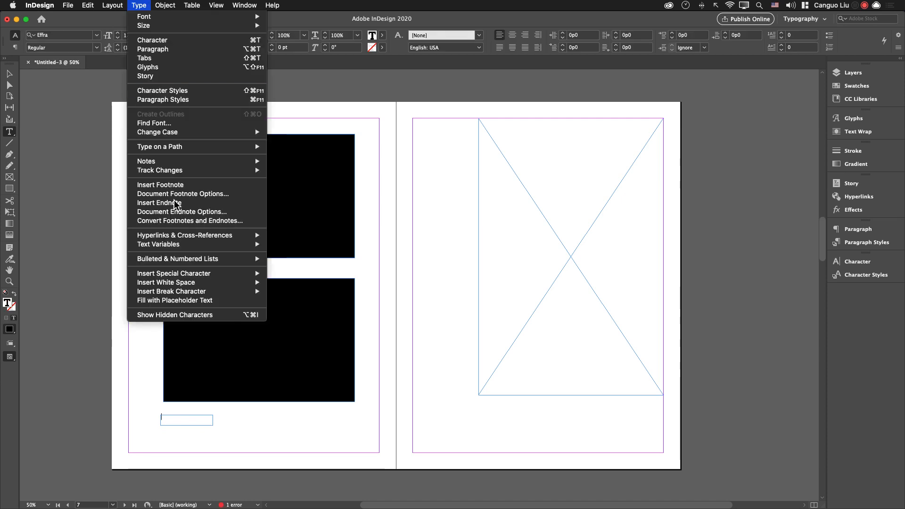
pyautogui.click(181, 301)
pyautogui.press('Escape')
pyautogui.click(242, 413)
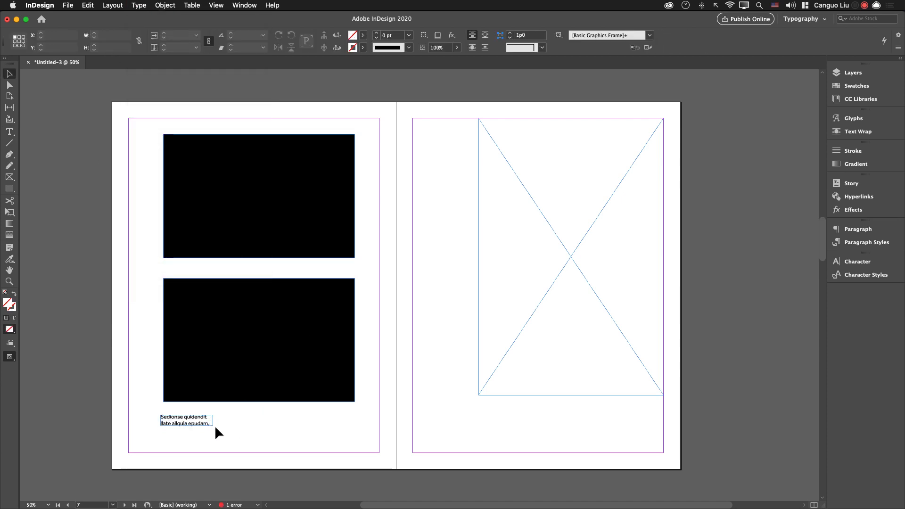
# Reduce the caption frame on page 6 to a single line and align it with the lower rectangle's left edge, just beneath it.
pyautogui.click(205, 418)
pyautogui.click(212, 420)
pyautogui.press('Escape')
pyautogui.click(216, 422)
pyautogui.click(188, 422)
pyautogui.moveTo(188, 426); pyautogui.dragTo(198, 408)
pyautogui.click(217, 430)
pyautogui.click(243, 424)
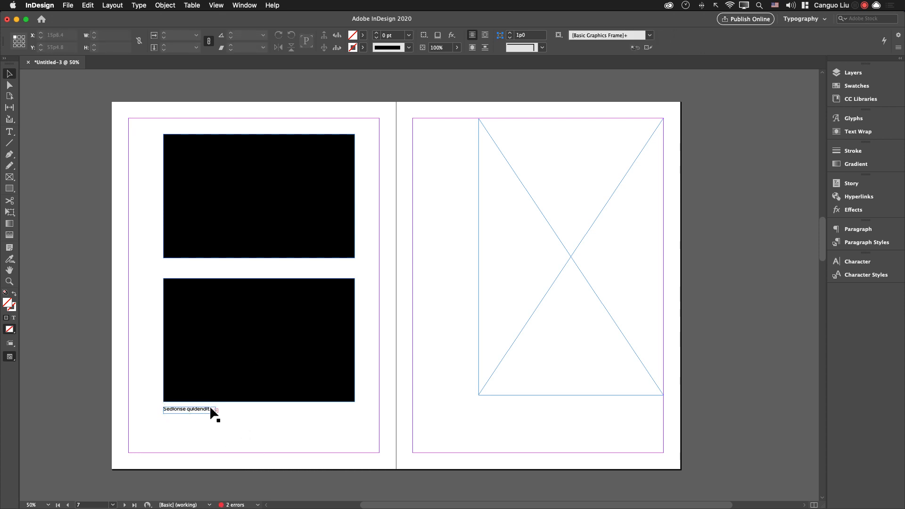
# Delete the lower black rectangle on page 6 and move the caption directly below the upper rectangle.
pyautogui.click(297, 384)
pyautogui.press('BackSpace')
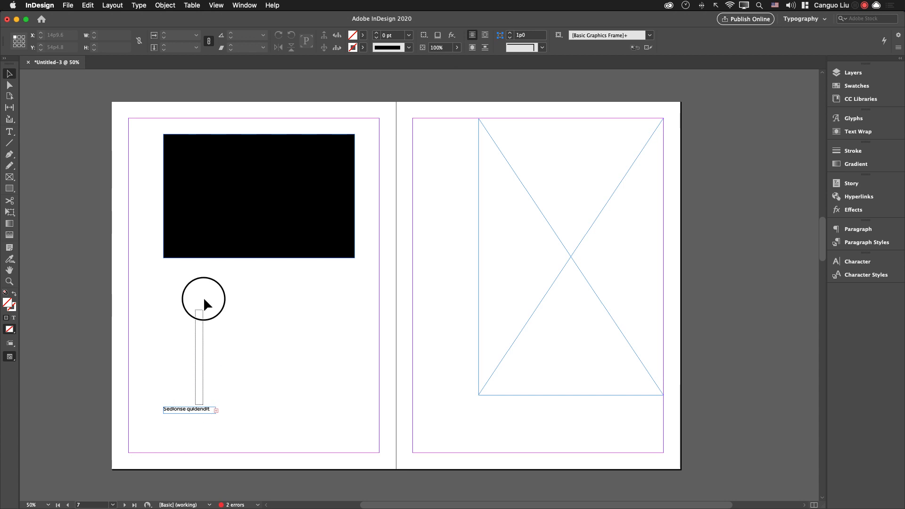
pyautogui.moveTo(197, 410); pyautogui.dragTo(202, 262)
# Move the black rectangle and its caption up to Y 4p9.6 and place a copy of both below at Y 31p4.8.
pyautogui.moveTo(254, 282); pyautogui.dragTo(188, 226)
pyautogui.moveTo(189, 226); pyautogui.dragTo(190, 222)
pyautogui.moveTo(303, 289); pyautogui.dragTo(139, 220)
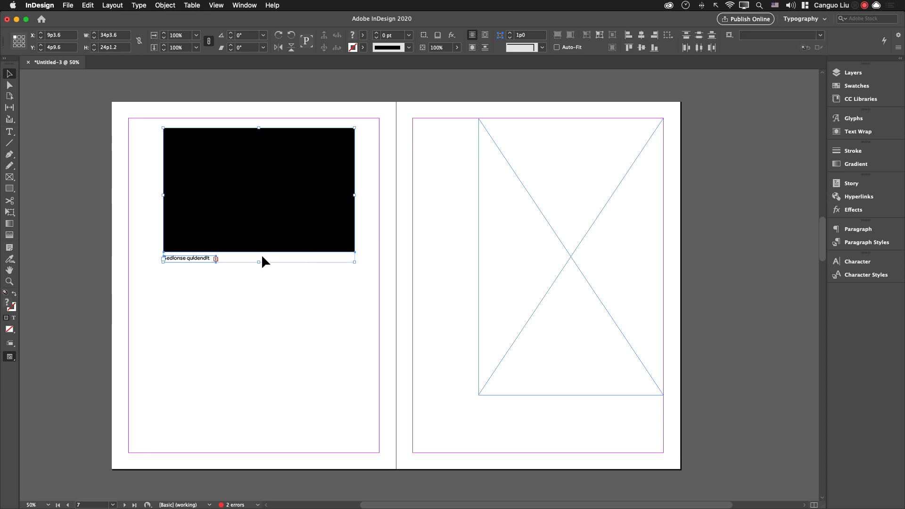
pyautogui.moveTo(301, 310); pyautogui.dragTo(134, 189)
pyautogui.moveTo(272, 199); pyautogui.dragTo(293, 344)
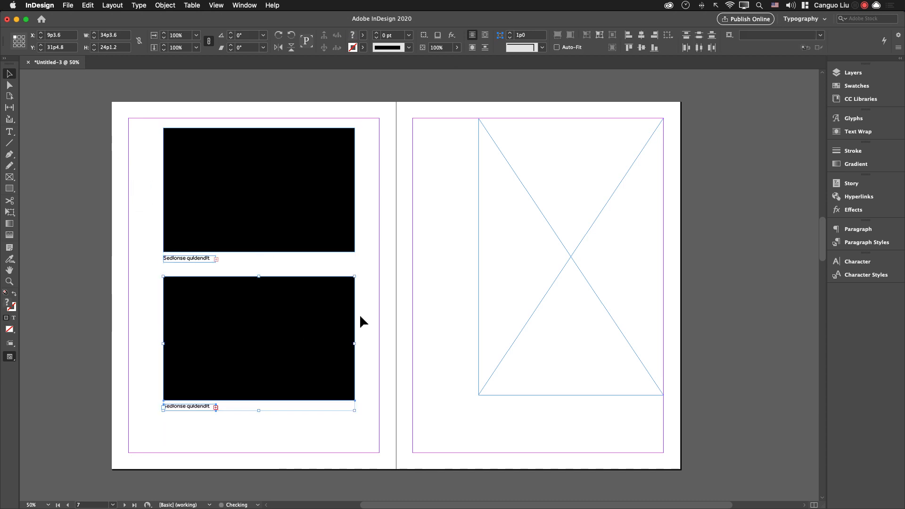
pyautogui.click(360, 313)
# Widen the upper caption frame on page 6 to the full rectangle width of 34p3.6.
pyautogui.click(202, 258)
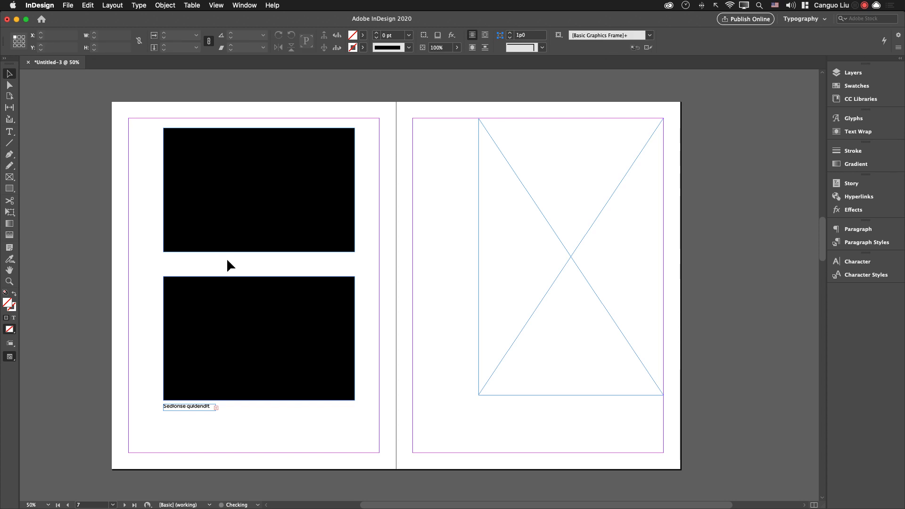
pyautogui.press('super+1')
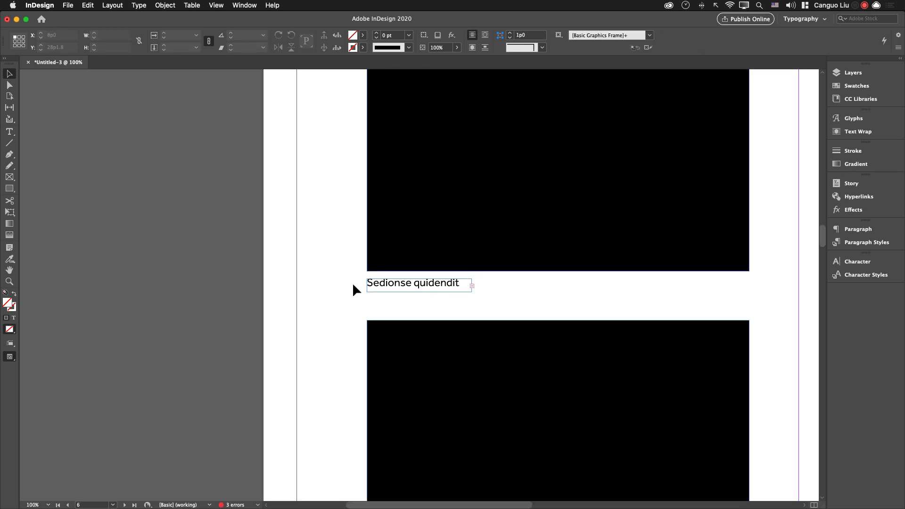
pyautogui.moveTo(471, 291); pyautogui.dragTo(750, 296)
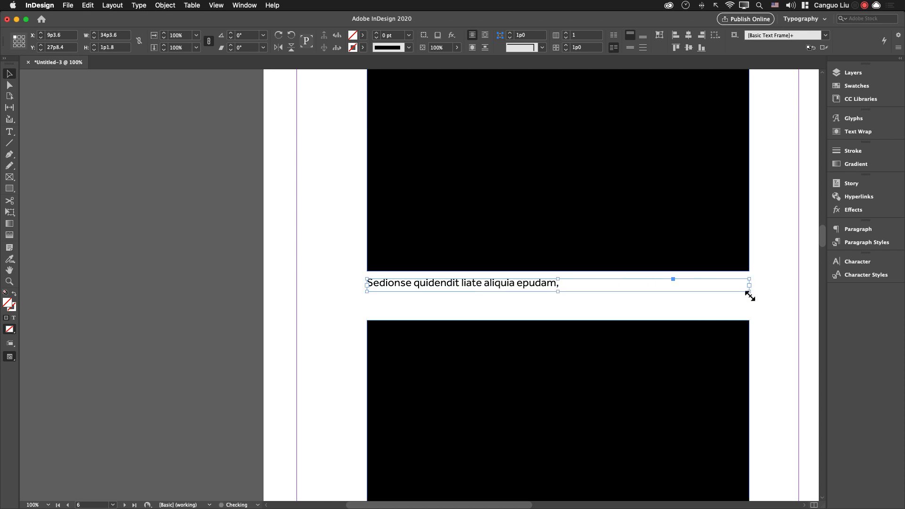
# Place a copy of the widened caption below the image frame on page 7, at X 65p9.6 and Y 53p9.
pyautogui.press('super+minus')
pyautogui.press('super+minus')
pyautogui.press('super+minus')
pyautogui.press('super+minus')
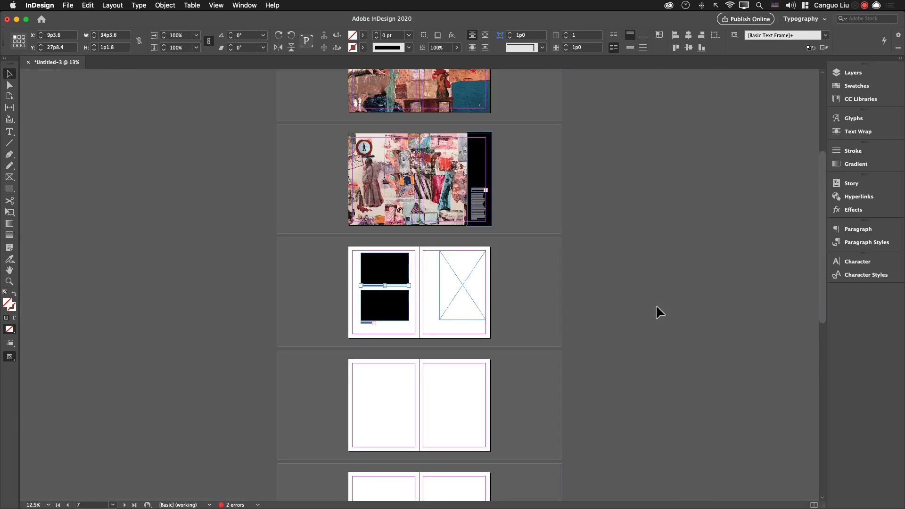
pyautogui.press('super+equal')
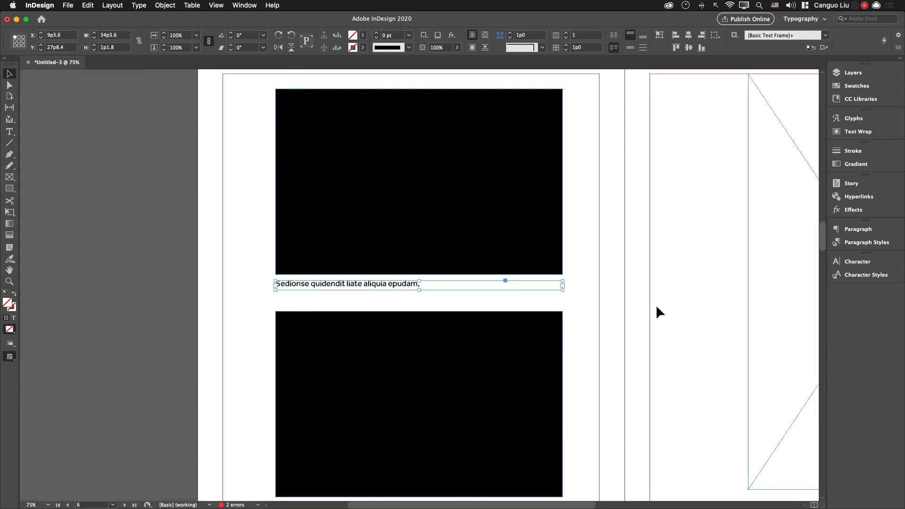
pyautogui.press('super+minus')
pyautogui.press('space')
pyautogui.moveTo(653, 323); pyautogui.dragTo(399, 281)
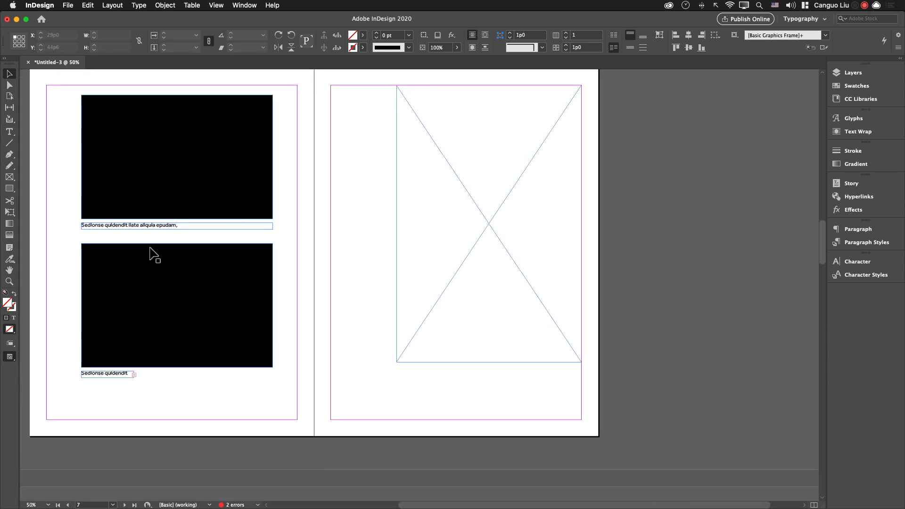
pyautogui.moveTo(147, 228); pyautogui.dragTo(461, 371)
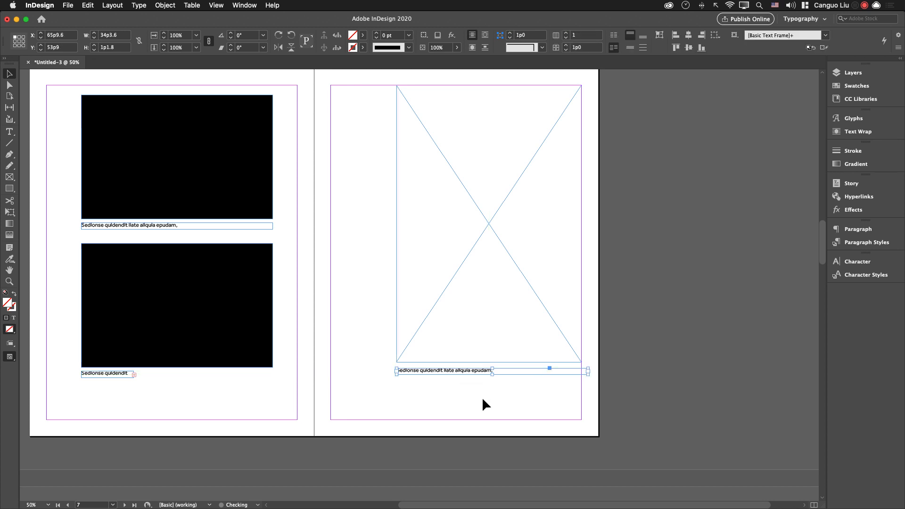
pyautogui.click(483, 397)
# Give the empty image frame on page 7 a black fill and no stroke.
pyautogui.click(119, 377)
pyautogui.click(183, 399)
pyautogui.moveTo(387, 380); pyautogui.dragTo(378, 410)
pyautogui.click(509, 343)
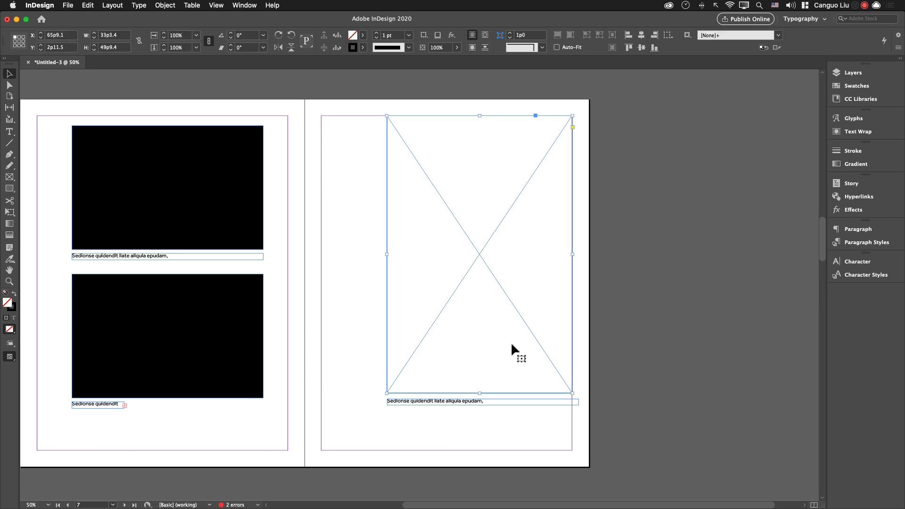
pyautogui.hotkey('shift', 'x')
pyautogui.click(622, 339)
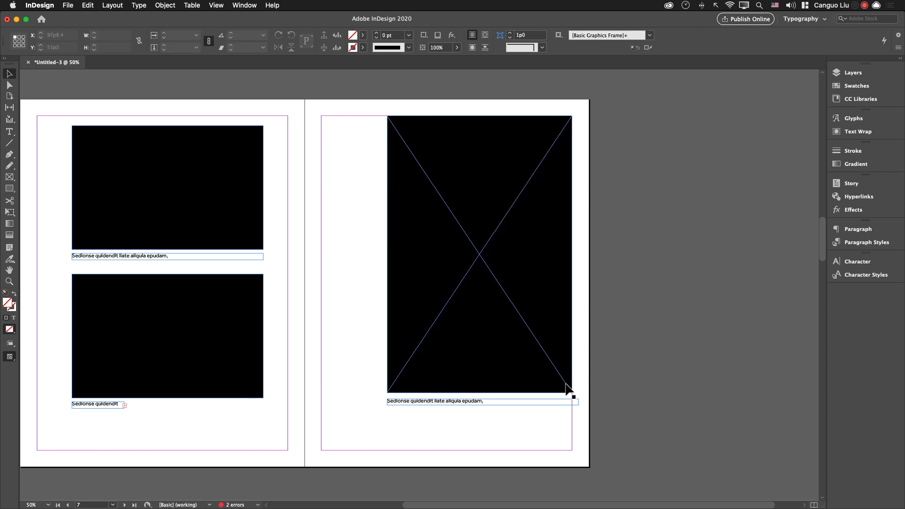
# Switch to Chrome and copy the black-and-white portrait of the seated artist from the Robert Rauschenberg image results.
pyautogui.press('super+Tab')
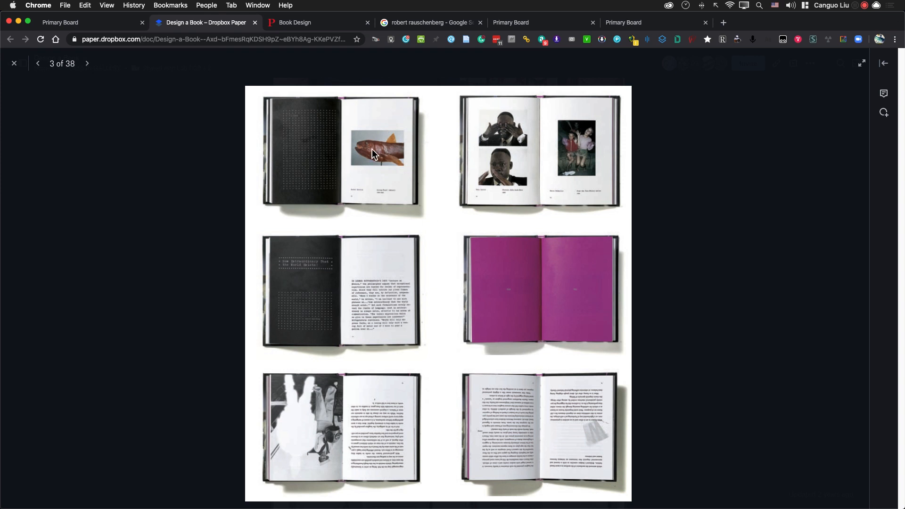
pyautogui.click(438, 23)
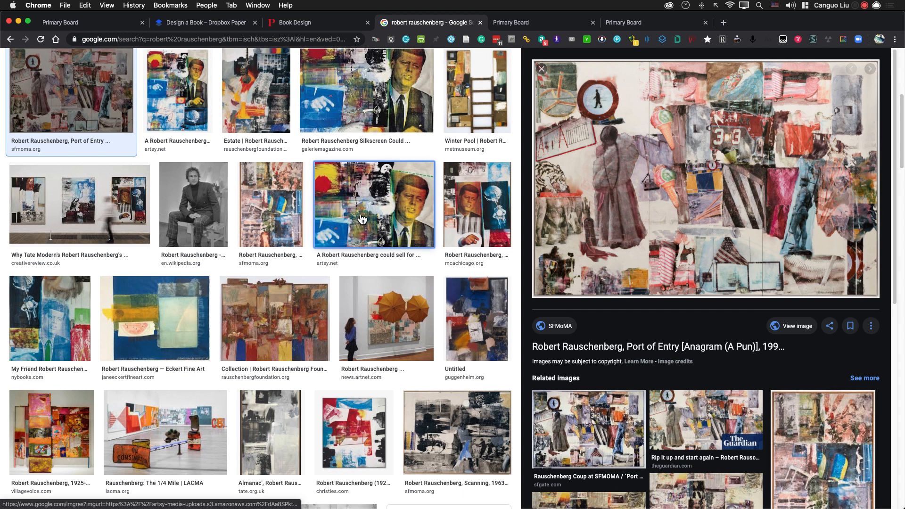
pyautogui.click(362, 219)
pyautogui.press('Left')
pyautogui.press('Left')
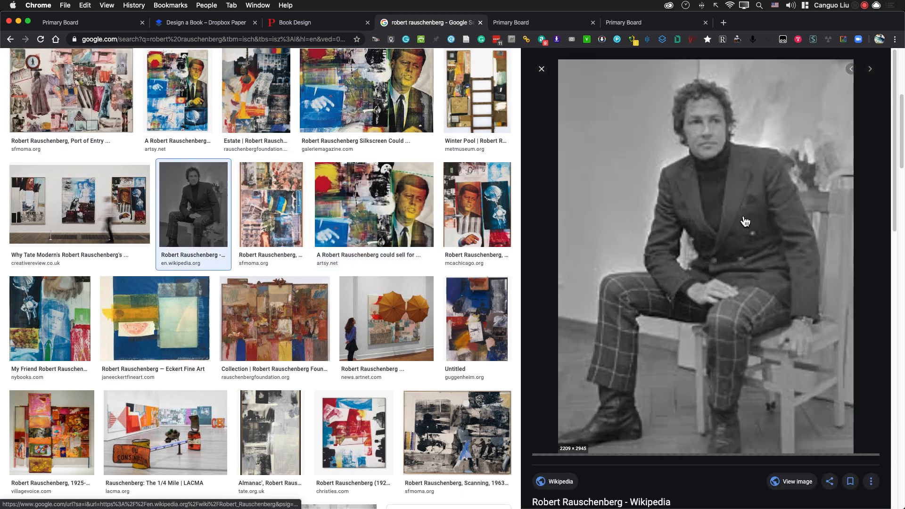
pyautogui.rightClick(694, 191)
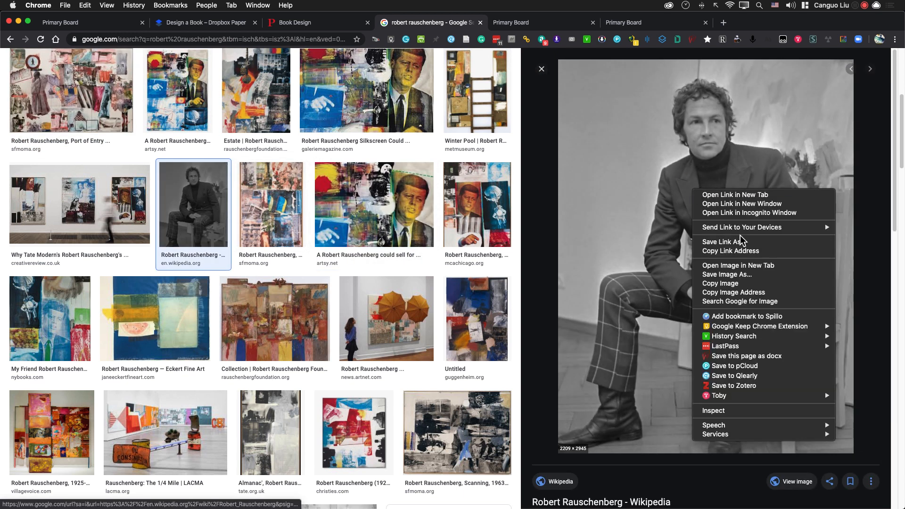
pyautogui.click(747, 287)
# Return to InDesign, paste the portrait into the frame on page 7 and fit it to fill the frame proportionally.
pyautogui.press('super+Tab')
pyautogui.click(489, 268)
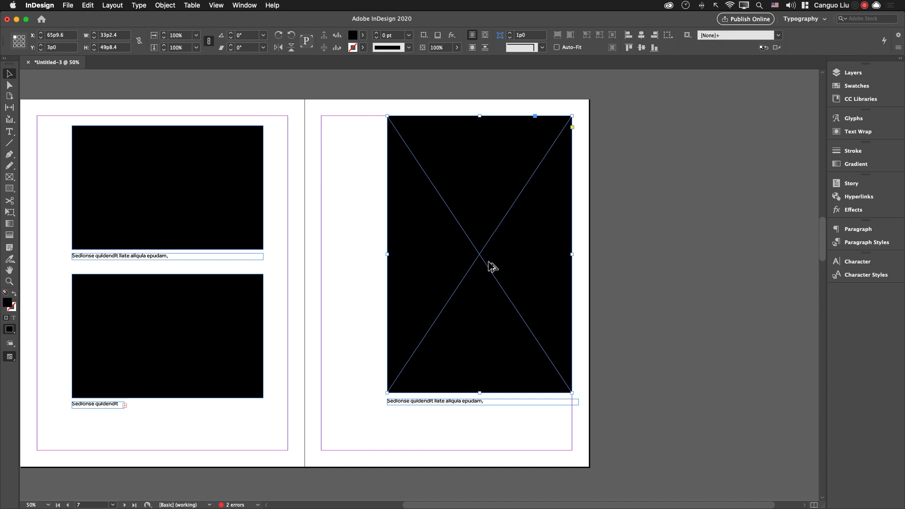
pyautogui.press('alt+super+v')
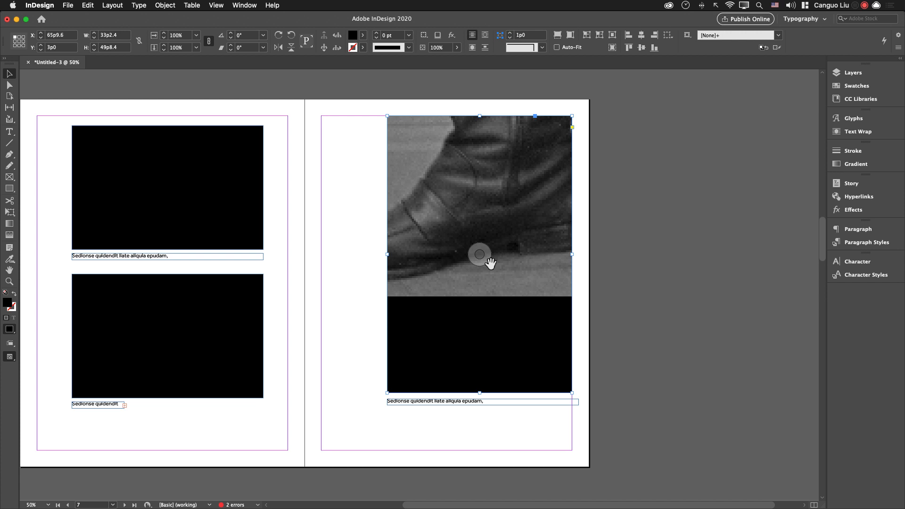
pyautogui.press('alt+shift+super+c')
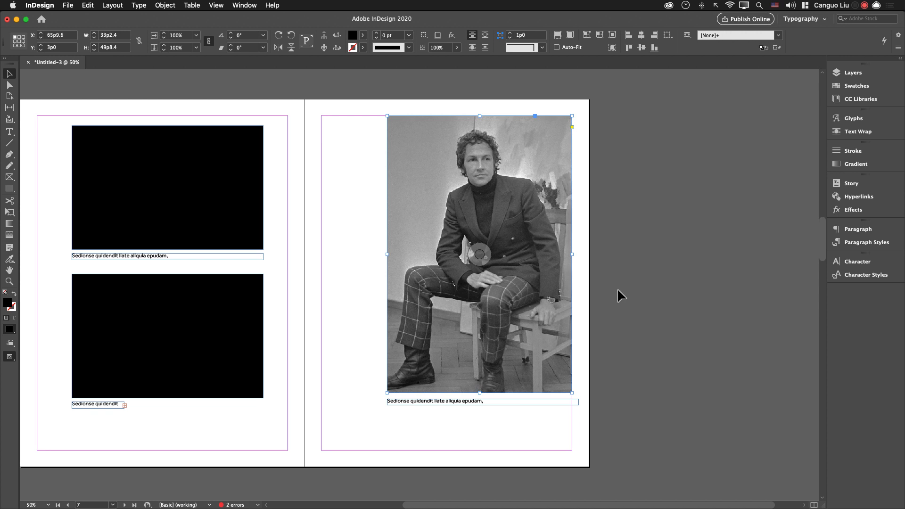
pyautogui.click(611, 369)
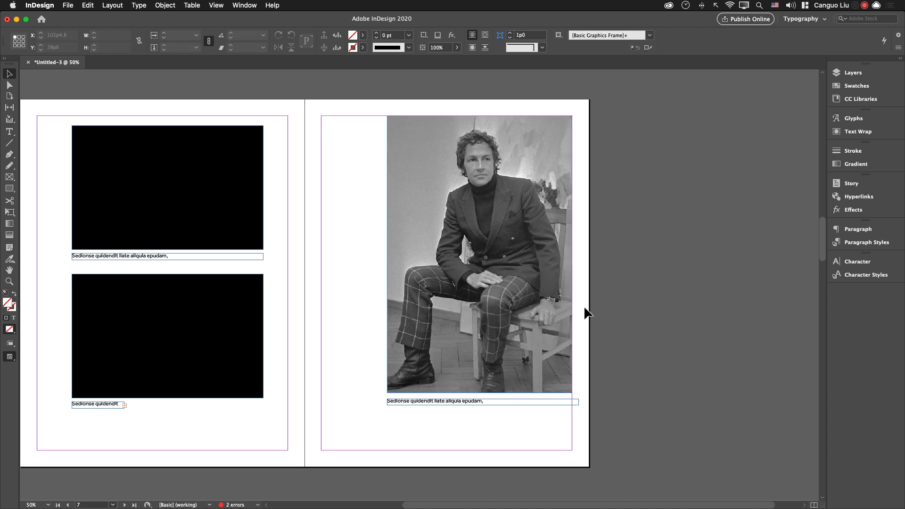
# Switch to Chrome and copy the blue Eckert Fine Art collage with the watermelon slice from the image results.
pyautogui.press('super+Tab')
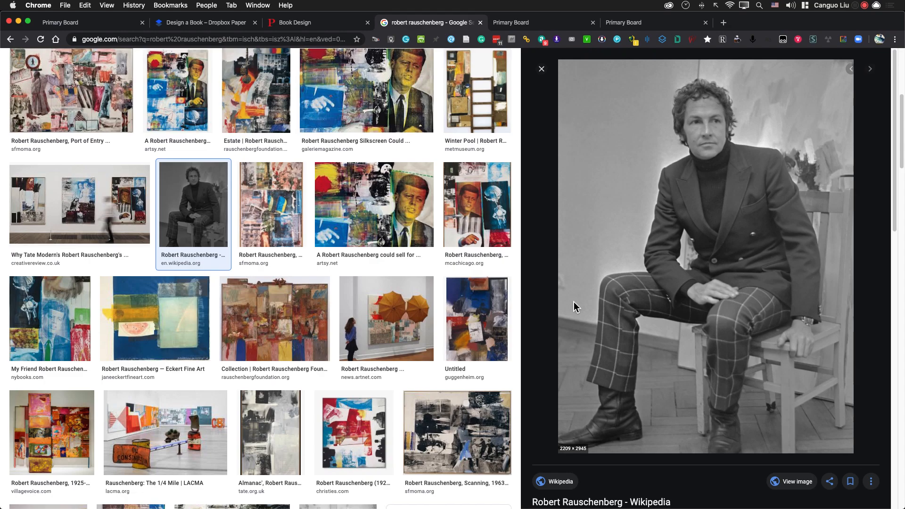
pyautogui.click(166, 320)
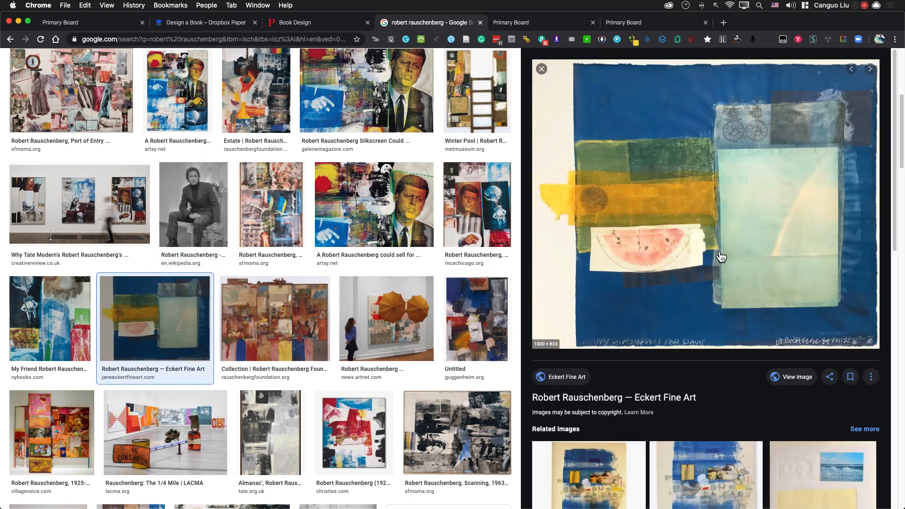
pyautogui.rightClick(684, 212)
pyautogui.click(729, 305)
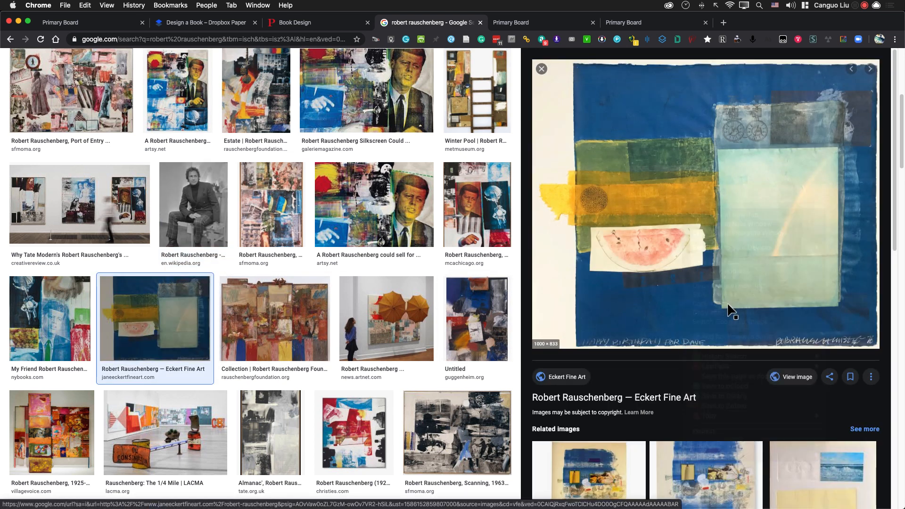
# Return to InDesign, paste the collage into the upper black rectangle on page 6 and fit it to fill the frame proportionally.
pyautogui.press('super+Tab')
pyautogui.click(174, 226)
pyautogui.press('alt+super+v')
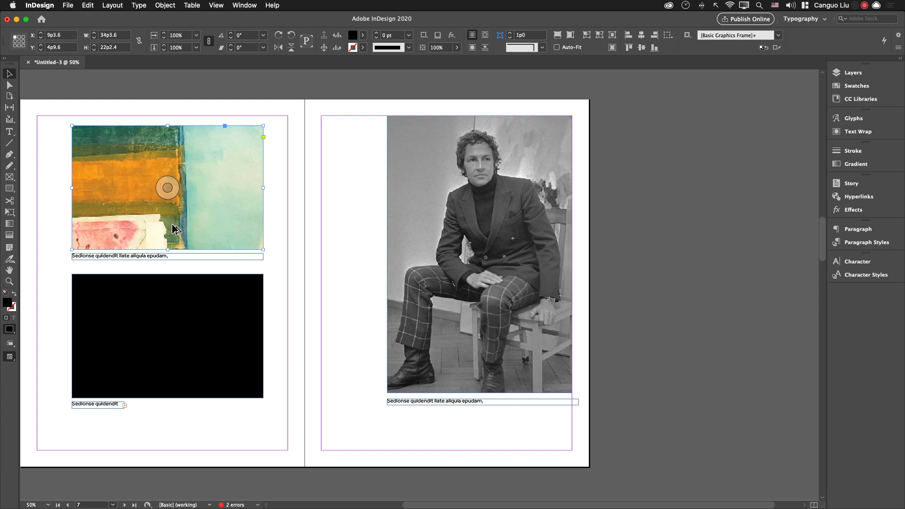
pyautogui.press('alt+shift+super+c')
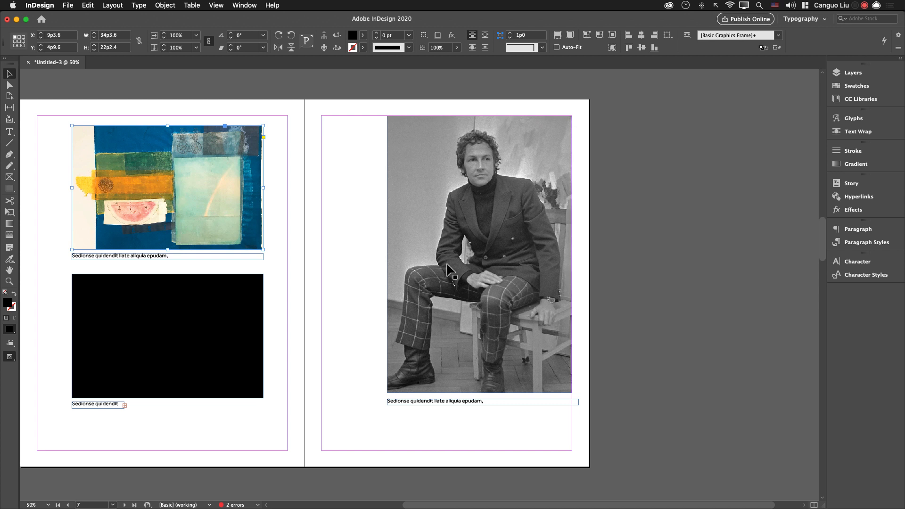
pyautogui.click(646, 280)
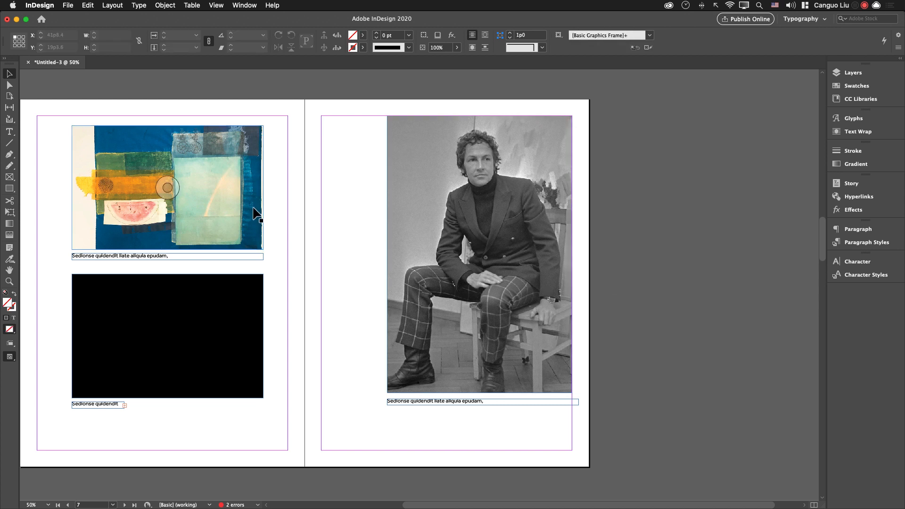
# Switch to Chrome and copy the LACMA "The 1/4 Mile" exhibition photo from the image results.
pyautogui.press('super+Tab')
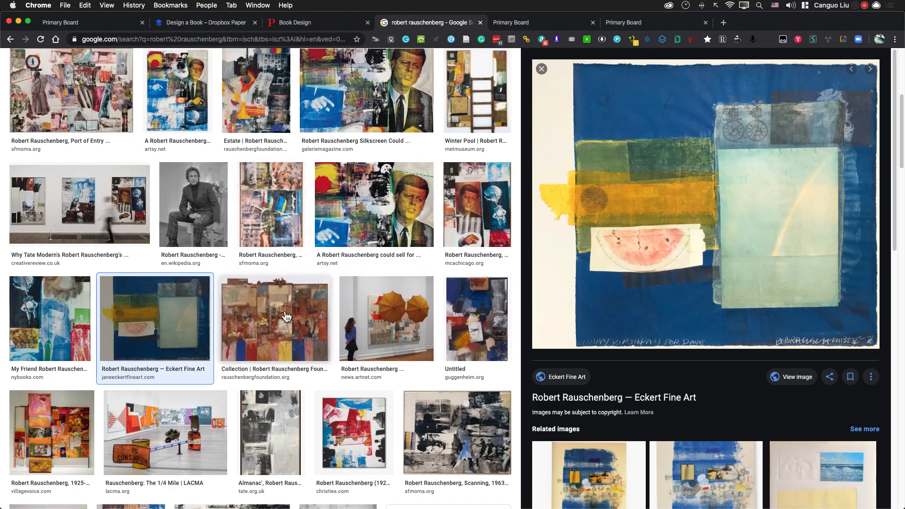
pyautogui.scroll(-4, 469, 381)
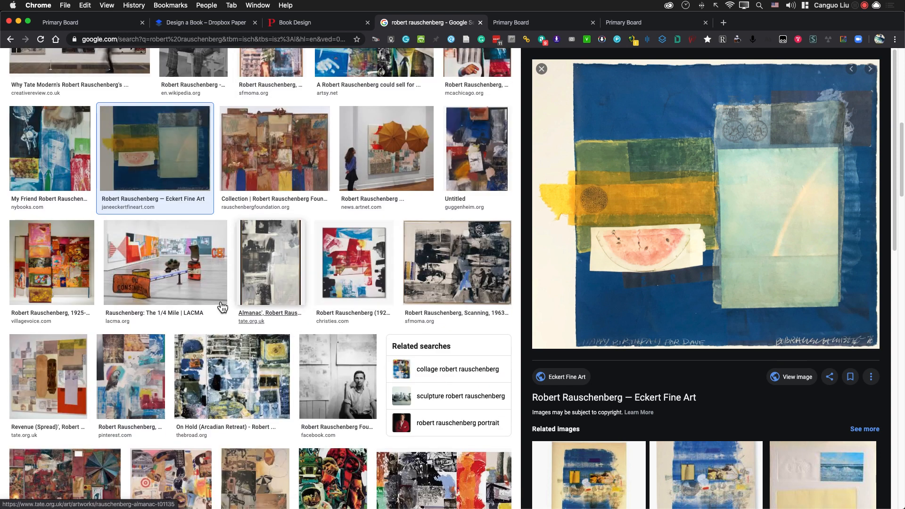
pyautogui.click(229, 283)
pyautogui.rightClick(714, 190)
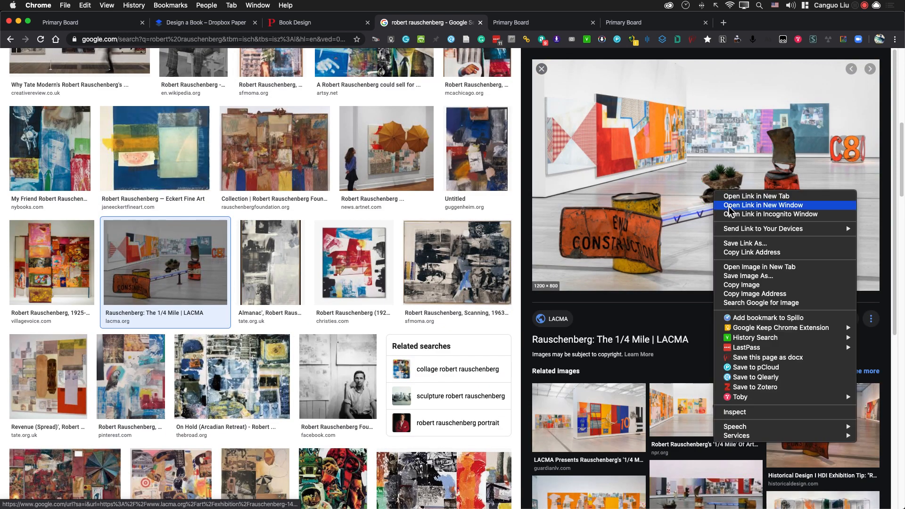
pyautogui.click(753, 288)
# Return to InDesign, paste the exhibition photo into the lower black rectangle on page 6 and fit it to fill the frame proportionally.
pyautogui.press('super+Tab')
pyautogui.click(178, 316)
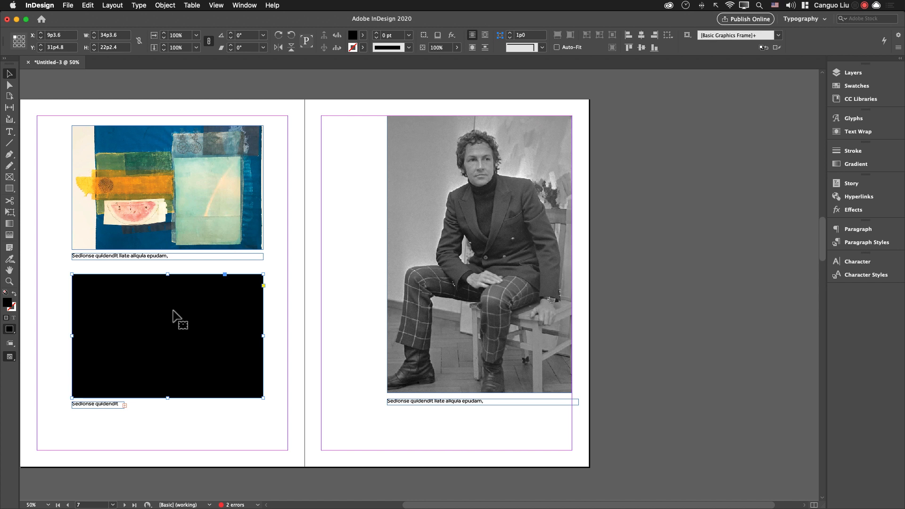
pyautogui.press('alt+super+v')
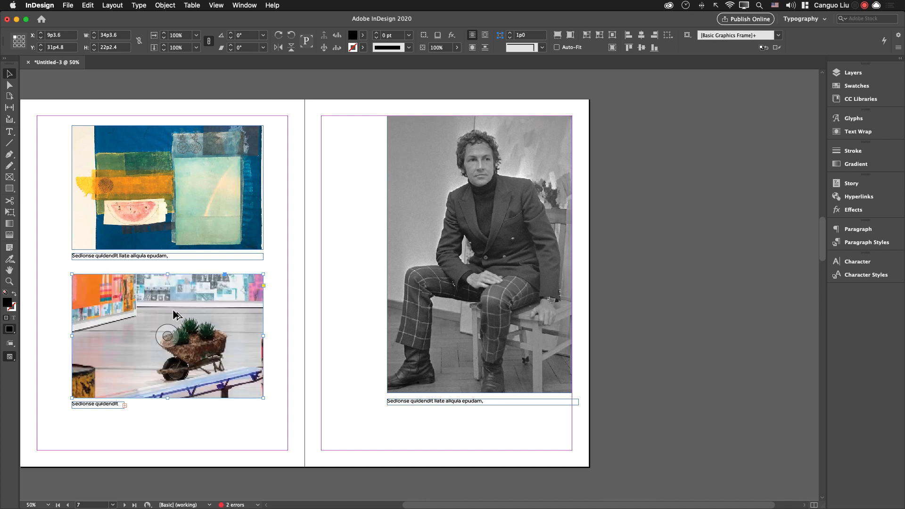
pyautogui.press('alt+shift+super+c')
pyautogui.hscroll(-1, 207, 306)
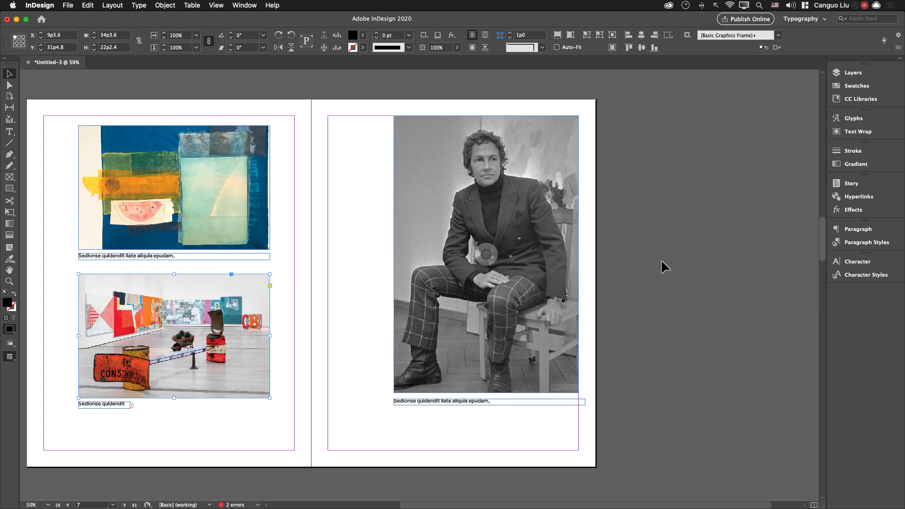
pyautogui.click(671, 279)
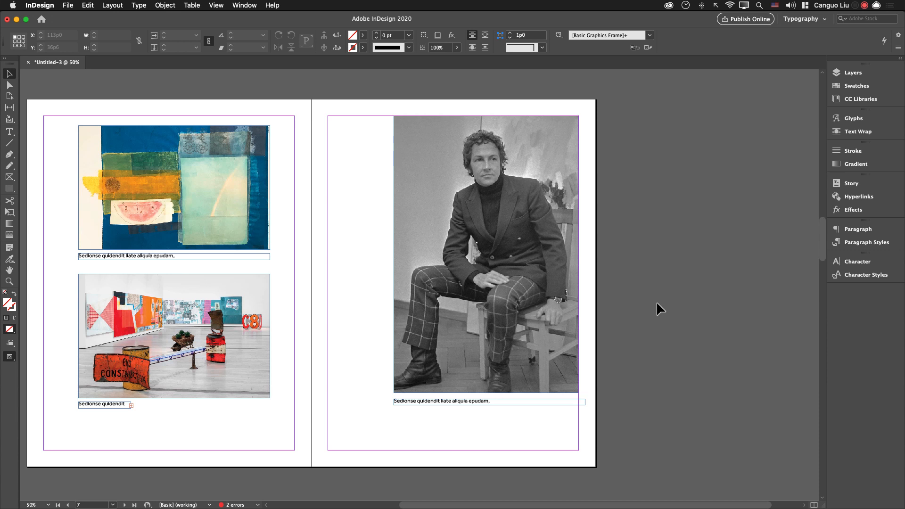
# Go to the blank spread on pages 8–9 and check the book layout reference in the Dropbox Paper document in Chrome.
pyautogui.scroll(-5, 539, 377)
pyautogui.moveTo(427, 333); pyautogui.dragTo(494, 415)
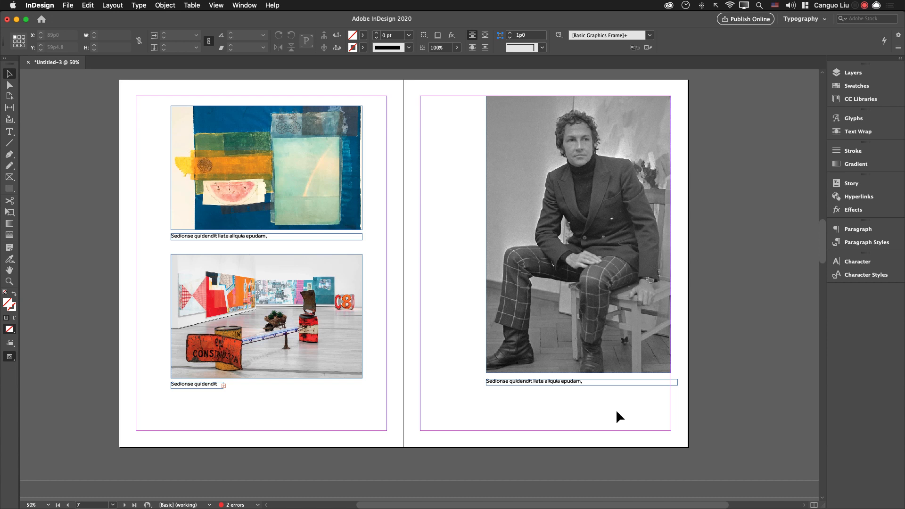
pyautogui.moveTo(476, 147)
pyautogui.mouseDown()
pyautogui.moveTo(489, 273)
pyautogui.moveTo(469, 344)
pyautogui.moveTo(479, 215)
pyautogui.moveTo(493, 316)
pyautogui.moveTo(465, 269)
pyautogui.moveTo(452, 304)
pyautogui.moveTo(452, 267)
pyautogui.mouseUp()
pyautogui.moveTo(451, 372); pyautogui.dragTo(474, 262)
pyautogui.moveTo(488, 372); pyautogui.dragTo(494, 307)
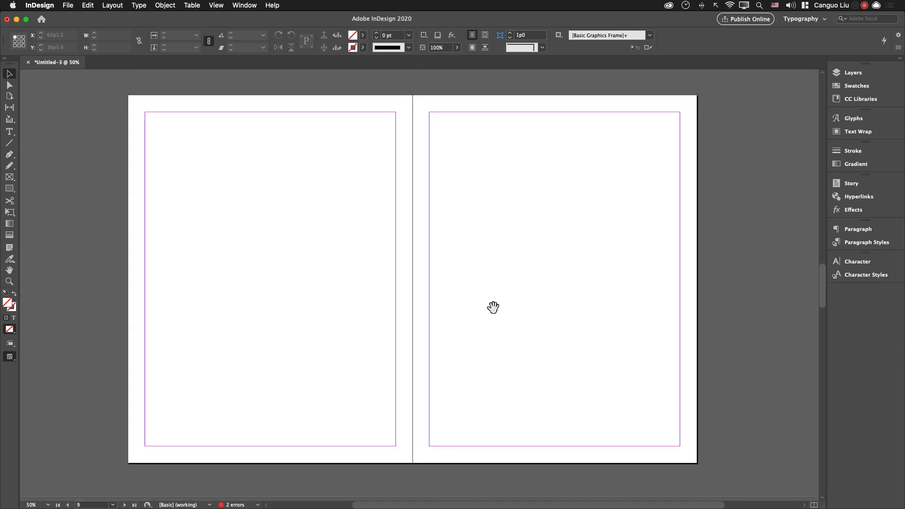
pyautogui.press('super+Tab')
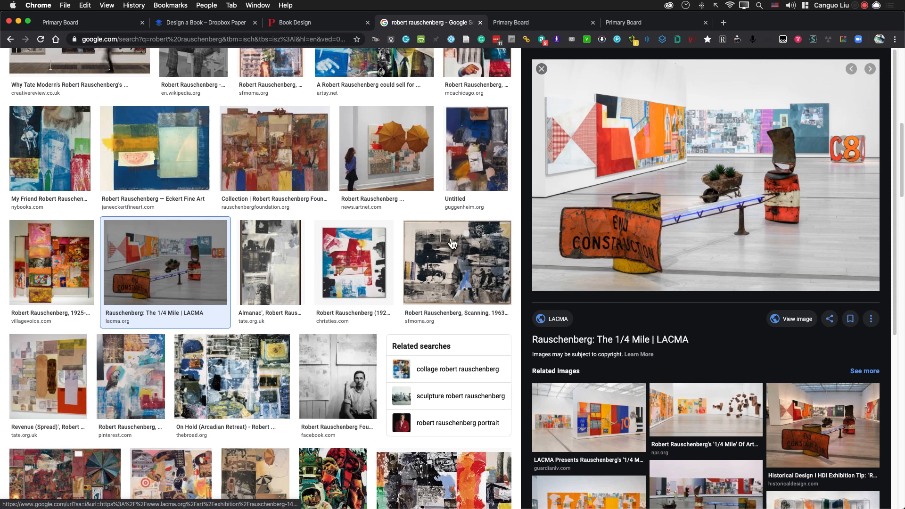
pyautogui.click(228, 22)
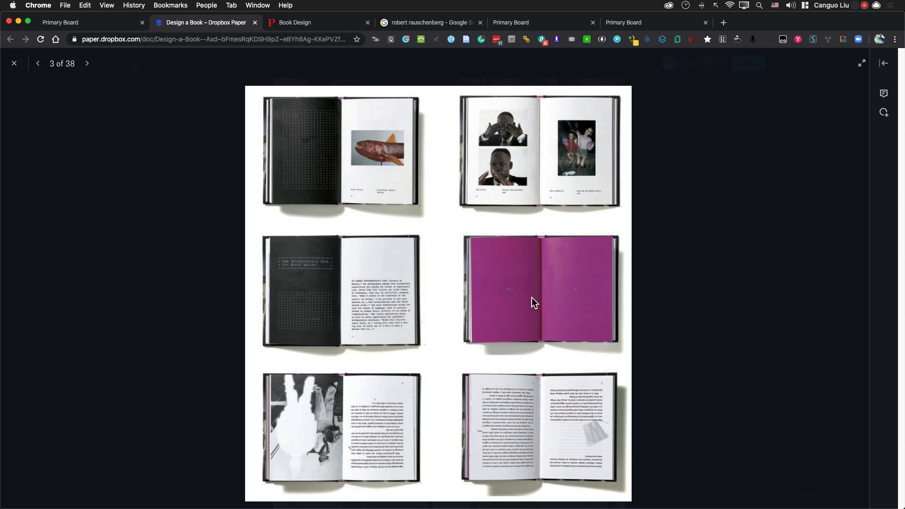
# Return to InDesign, draw a 51p0 by 66p0 rectangle covering page 8 and fill it with the red C=15 M=100 Y=100 swatch, without a stroke.
pyautogui.press('super+Tab')
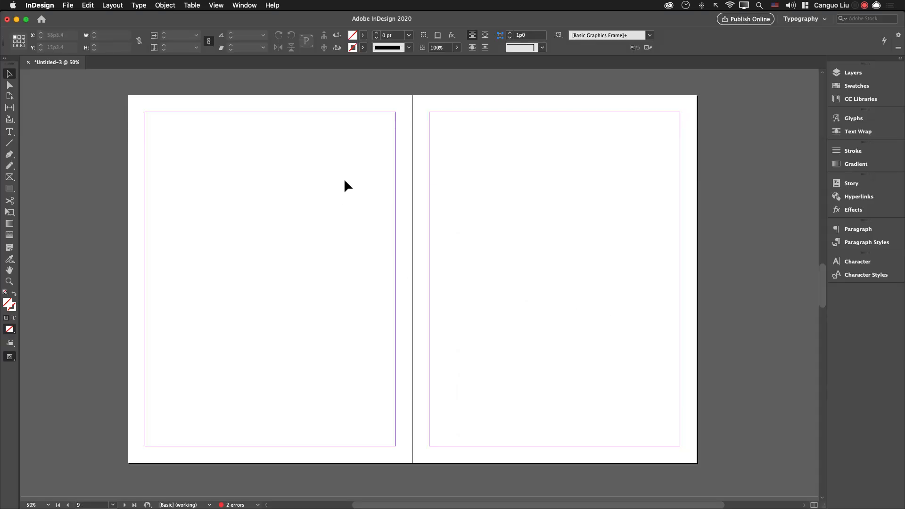
pyautogui.press('m')
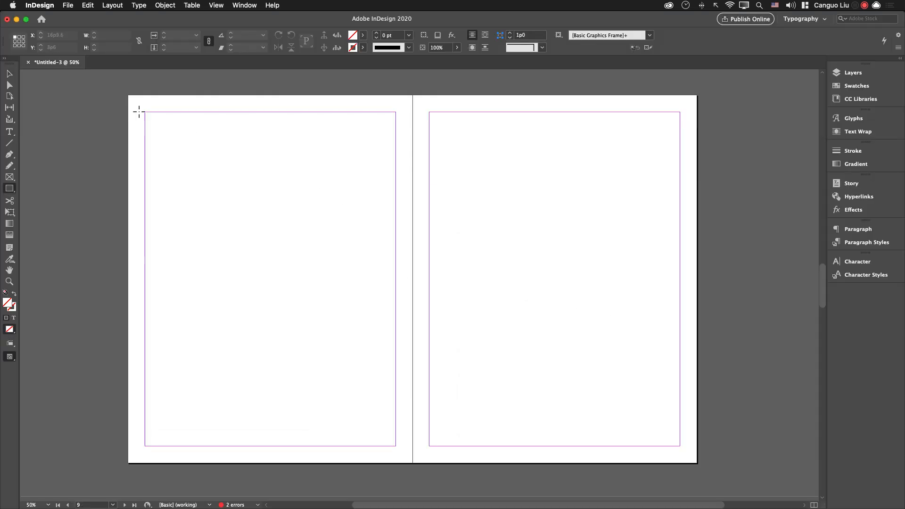
pyautogui.moveTo(130, 97); pyautogui.dragTo(413, 464)
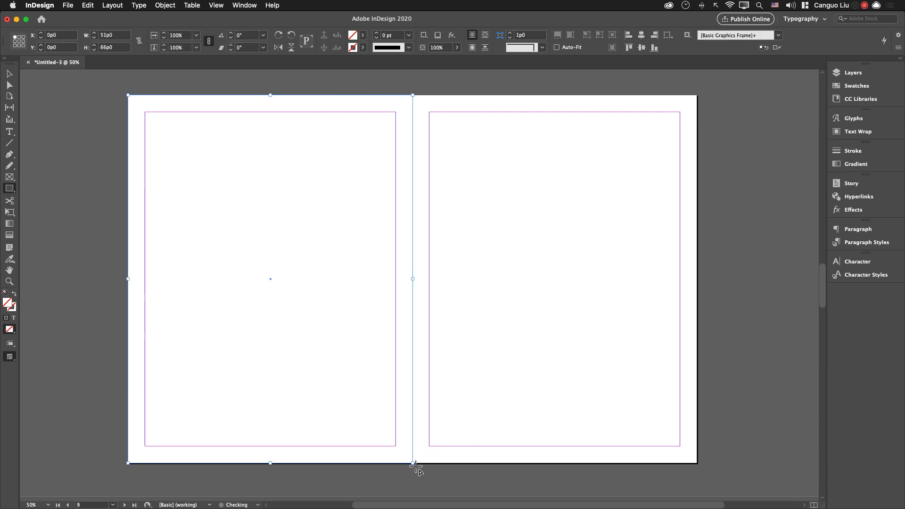
pyautogui.press('d')
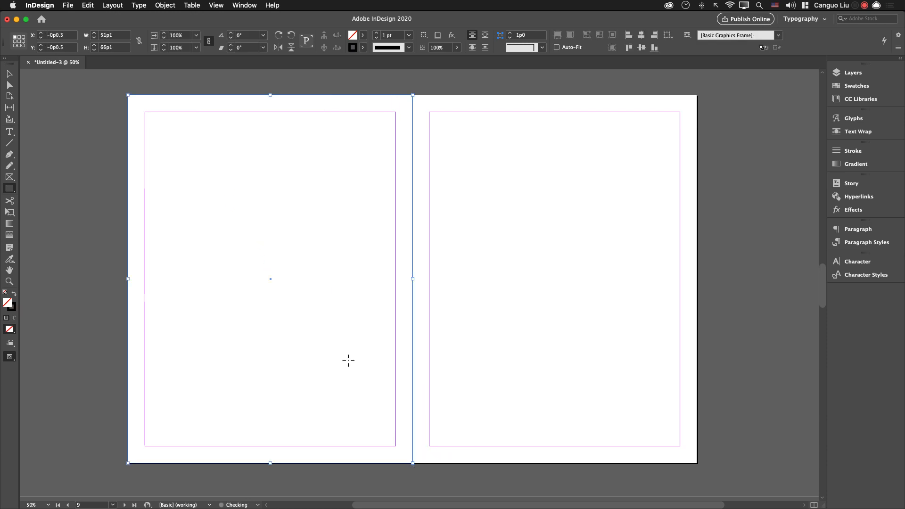
pyautogui.hotkey('shift', 'x')
pyautogui.click(362, 35)
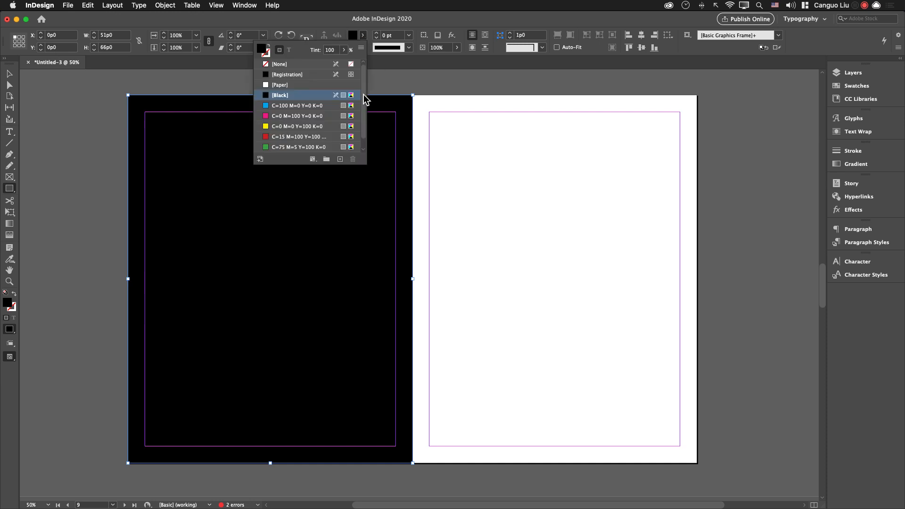
pyautogui.click(297, 137)
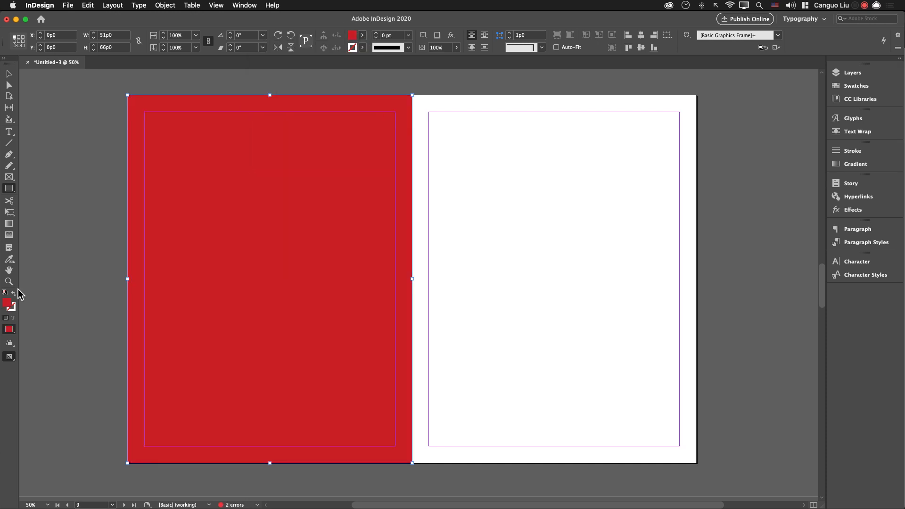
# Change the page 8 rectangle's fill to muted olive d1cf92 and add that colour as a CMYK swatch.
pyautogui.doubleClick(7, 303)
pyautogui.click(359, 208)
pyautogui.click(344, 231)
pyautogui.click(400, 236)
pyautogui.click(406, 217)
pyautogui.click(365, 204)
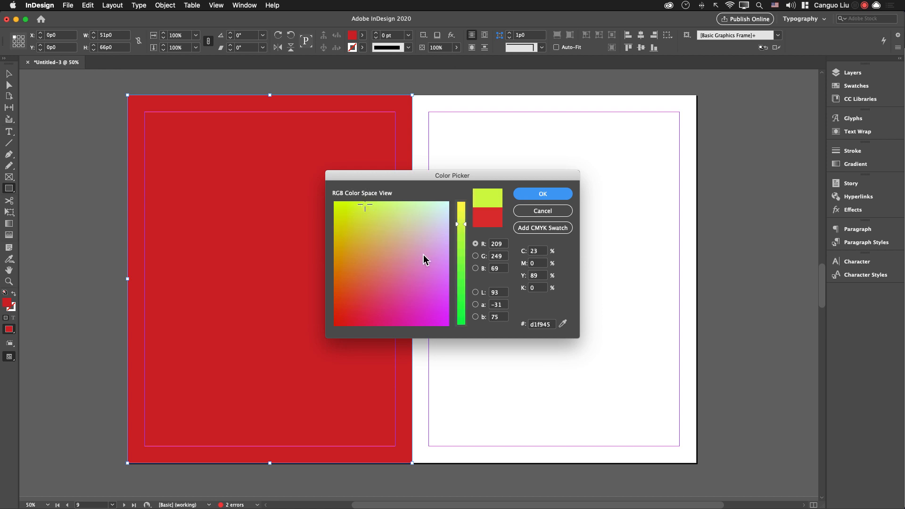
pyautogui.click(395, 256)
pyautogui.click(399, 224)
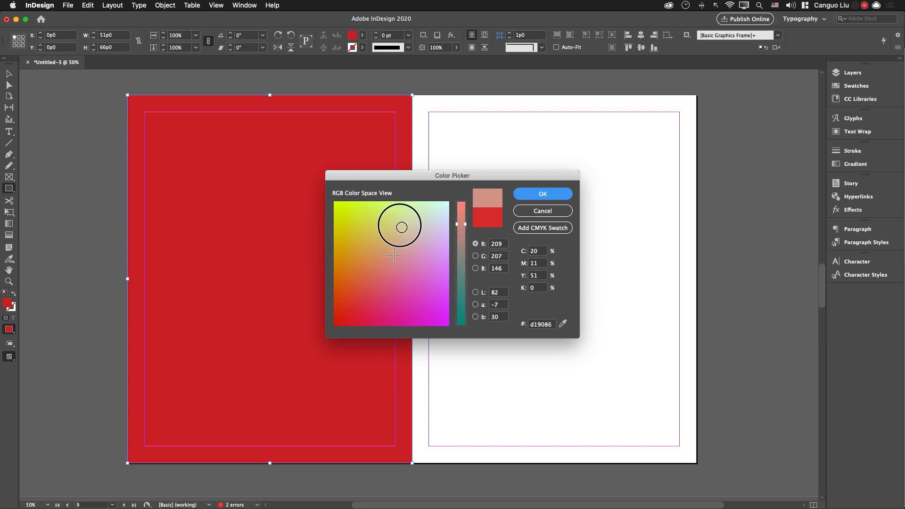
pyautogui.click(550, 228)
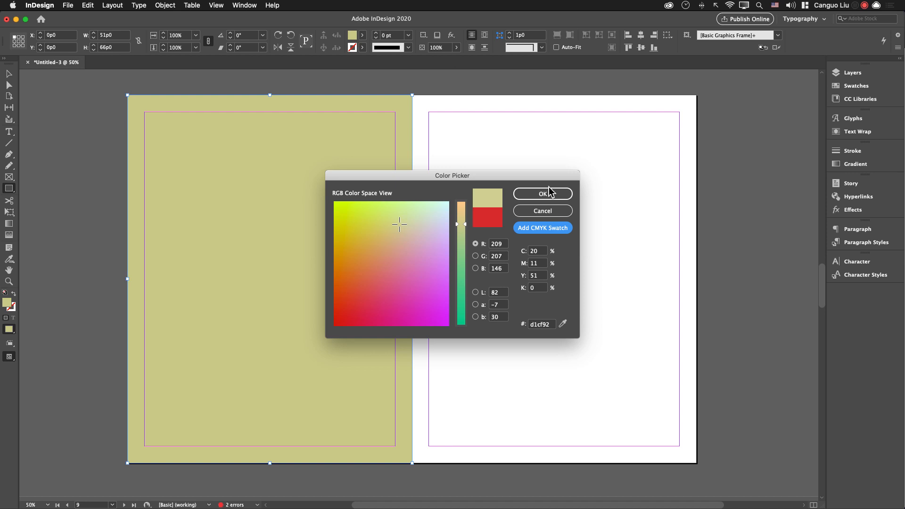
pyautogui.click(549, 193)
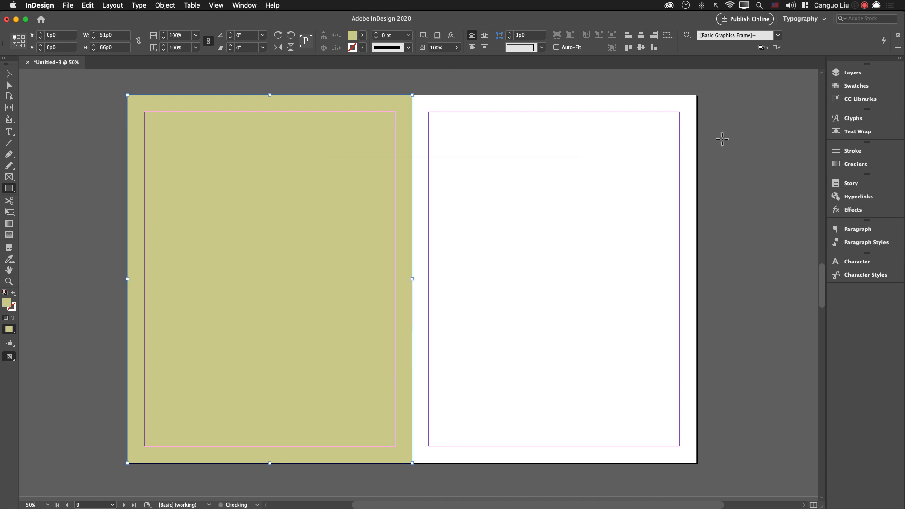
# Apply a linear white-to-black gradient fill to the page 8 rectangle.
pyautogui.click(871, 105)
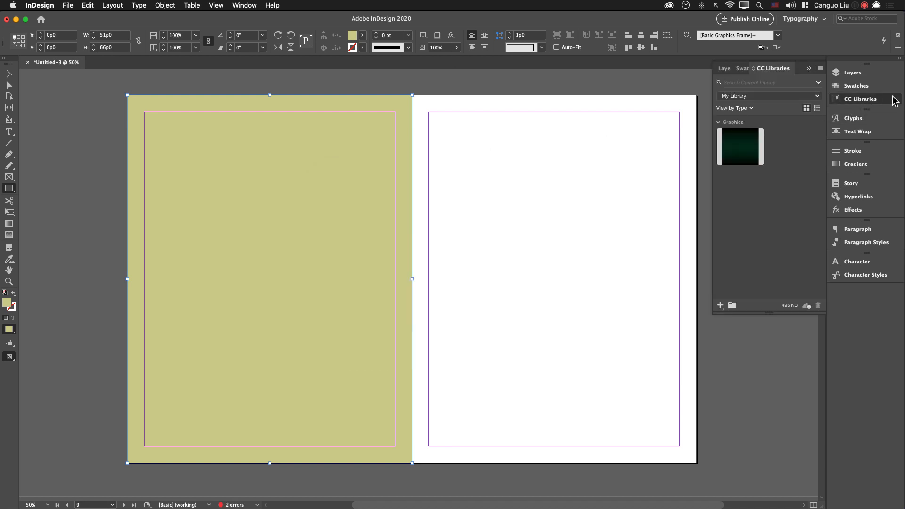
pyautogui.click(872, 100)
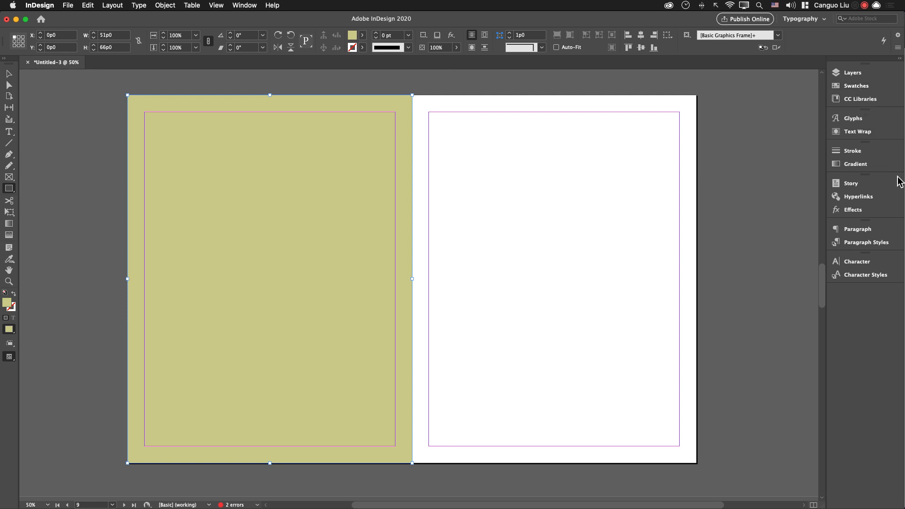
pyautogui.click(881, 166)
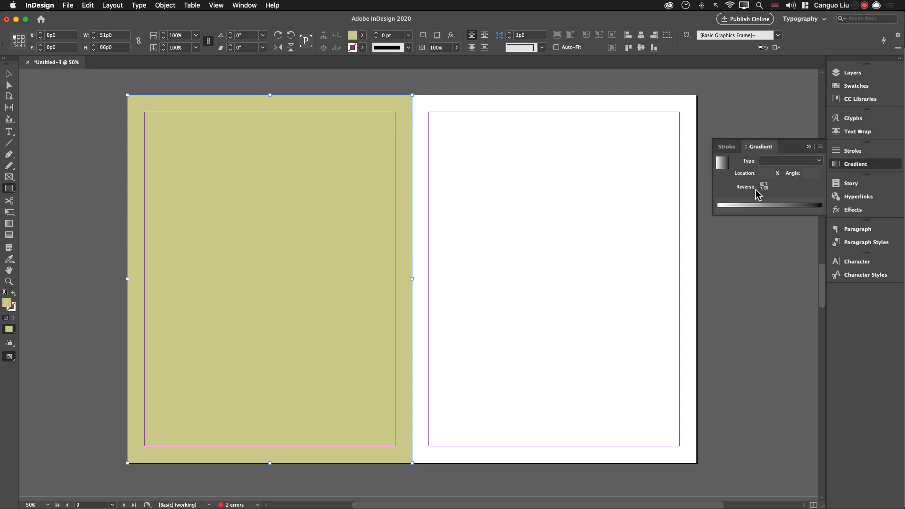
pyautogui.click(722, 163)
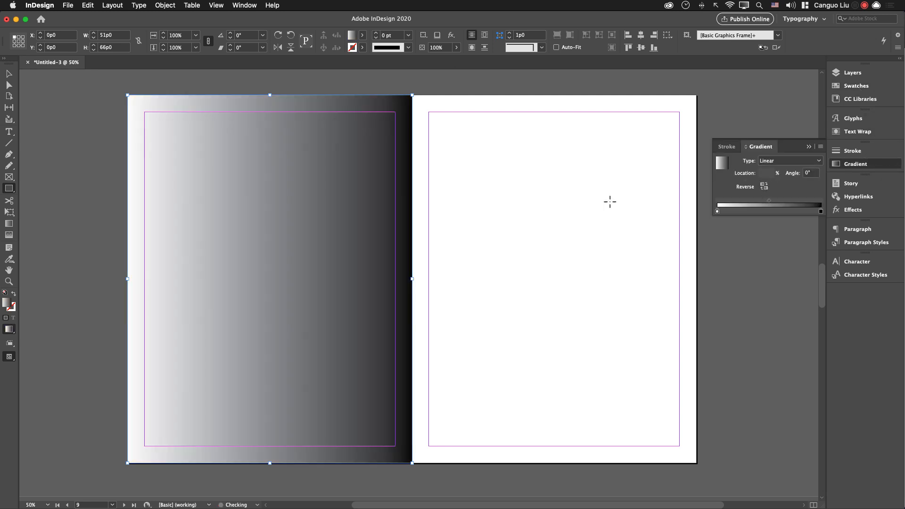
# Select the gradient's black end stop, show its colour settings and switch its colour mode to RGB.
pyautogui.click(821, 212)
pyautogui.press('F6')
pyautogui.moveTo(344, 188); pyautogui.dragTo(545, 226)
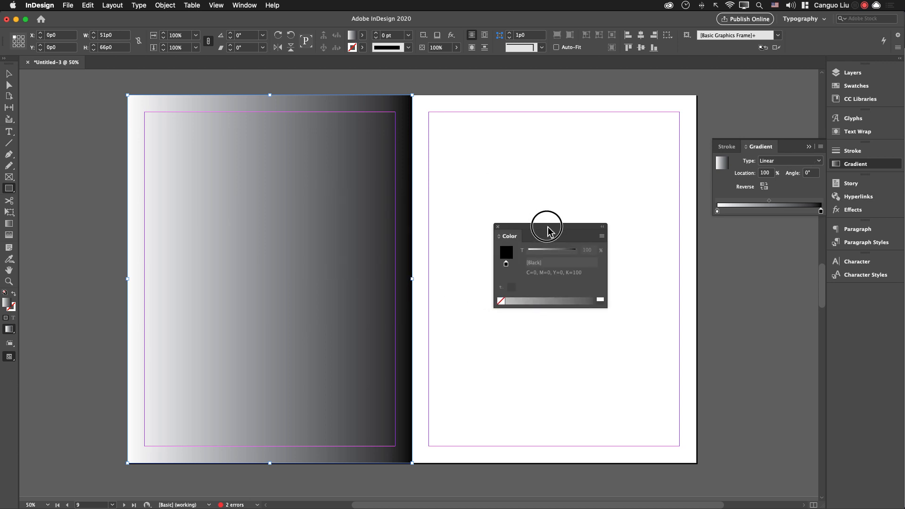
pyautogui.click(602, 236)
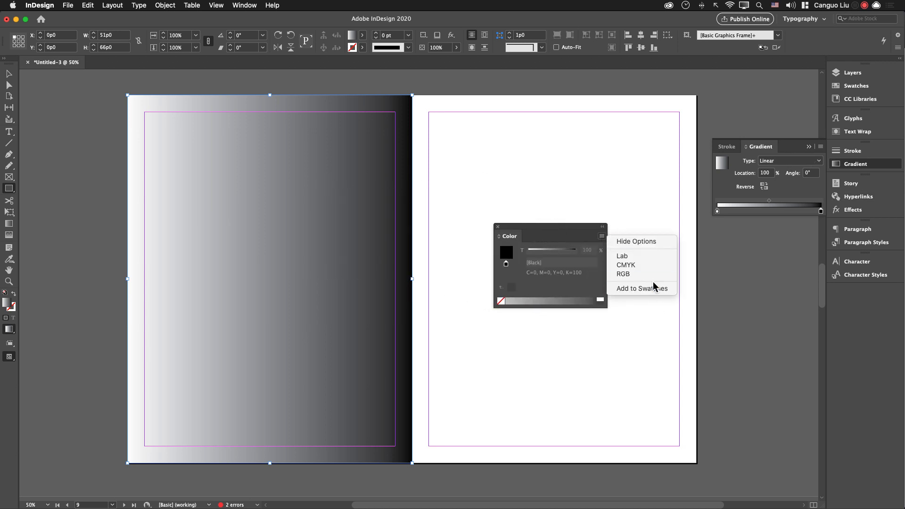
pyautogui.click(650, 274)
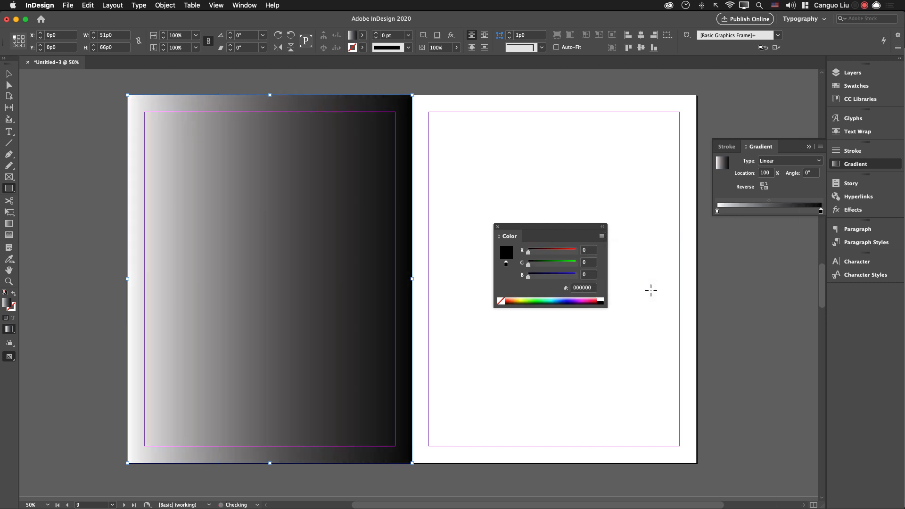
# Recolour the dark end of the left-page rectangle's gradient to green R 165, G 238, B 37, and deselect it.
pyautogui.moveTo(547, 264)
pyautogui.mouseDown()
pyautogui.moveTo(572, 265)
pyautogui.moveTo(559, 254)
pyautogui.mouseUp()
pyautogui.click(571, 253)
pyautogui.click(535, 276)
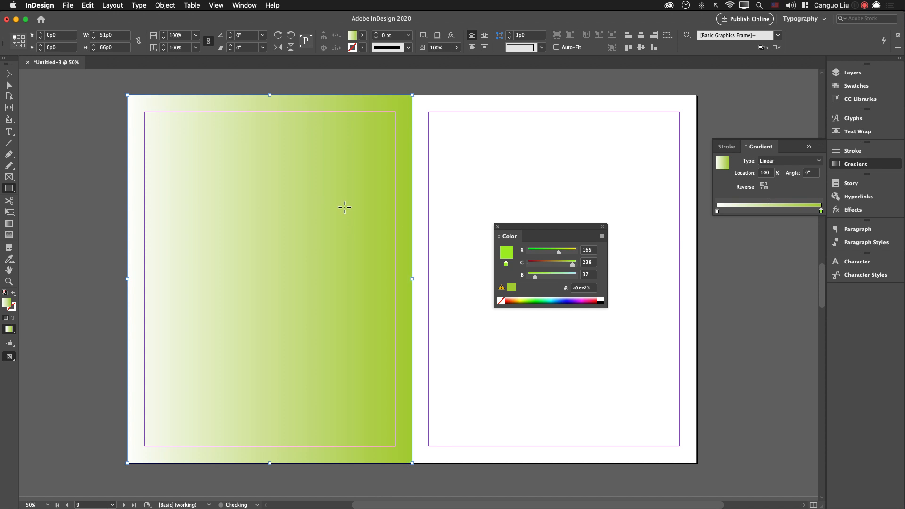
pyautogui.press('v')
pyautogui.click(82, 123)
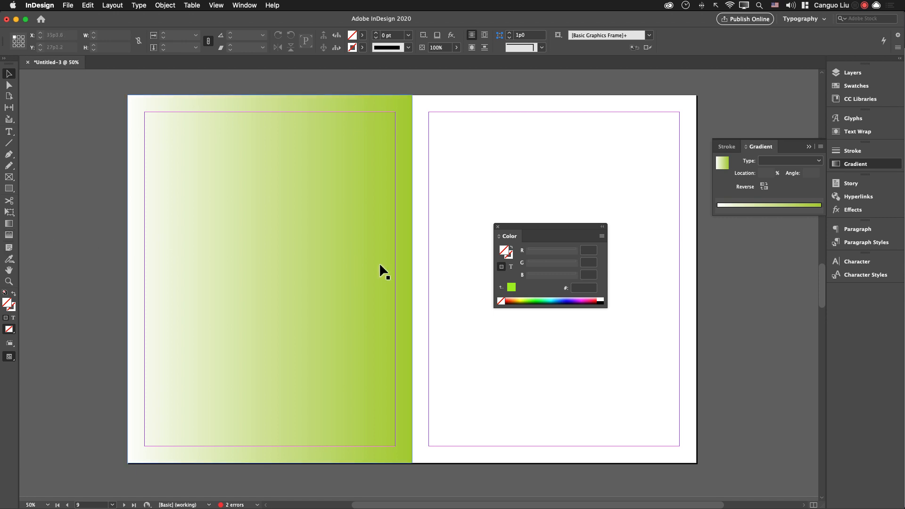
# Replace the left-page rectangle's gradient with a solid orange fill of R 191, G 117, B 0.
pyautogui.click(331, 263)
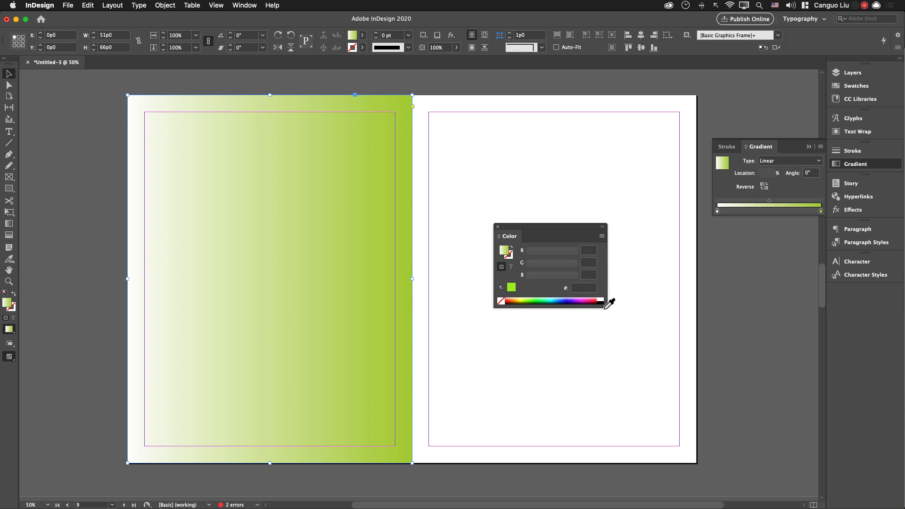
pyautogui.click(577, 301)
pyautogui.moveTo(509, 233); pyautogui.dragTo(544, 257)
pyautogui.click(553, 325)
pyautogui.click(562, 245)
pyautogui.moveTo(554, 253); pyautogui.dragTo(687, 300)
# Duplicate the orange rectangle onto the right page and fill the copy with green R 0, G 159, B 62.
pyautogui.moveTo(289, 251); pyautogui.dragTo(578, 264)
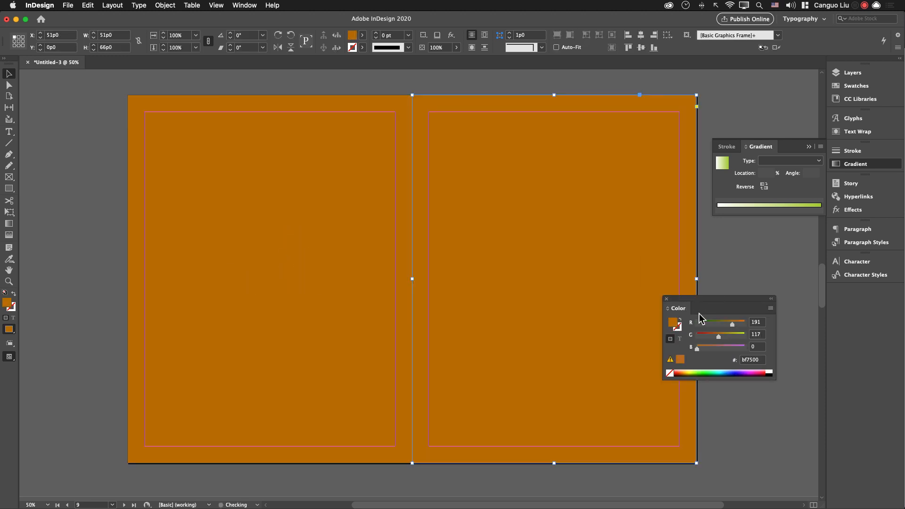
pyautogui.click(710, 373)
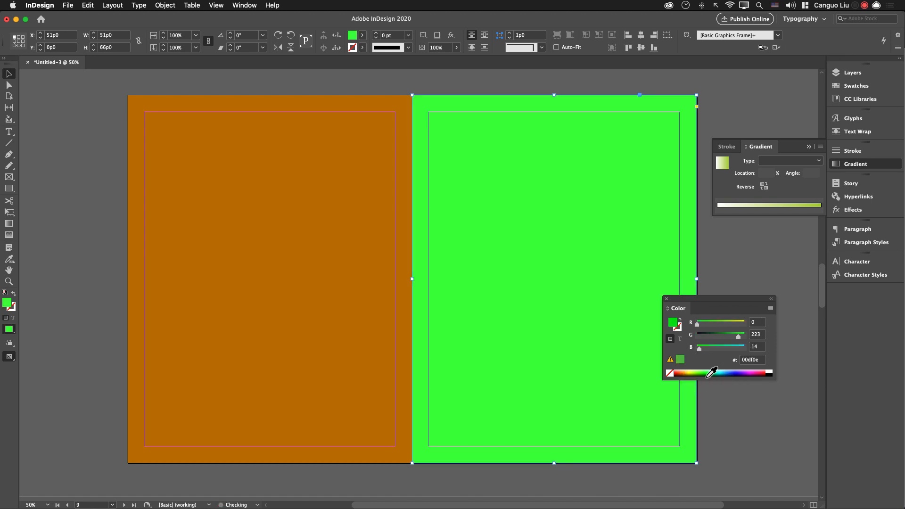
pyautogui.click(723, 372)
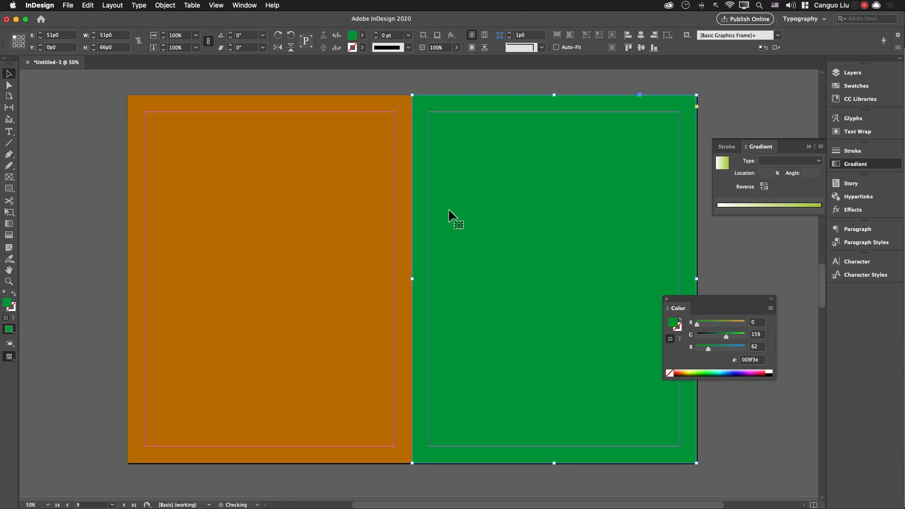
pyautogui.click(91, 185)
# Draw a text frame about 20p6 by 9p7 on the orange page and fill it with placeholder text.
pyautogui.press('t')
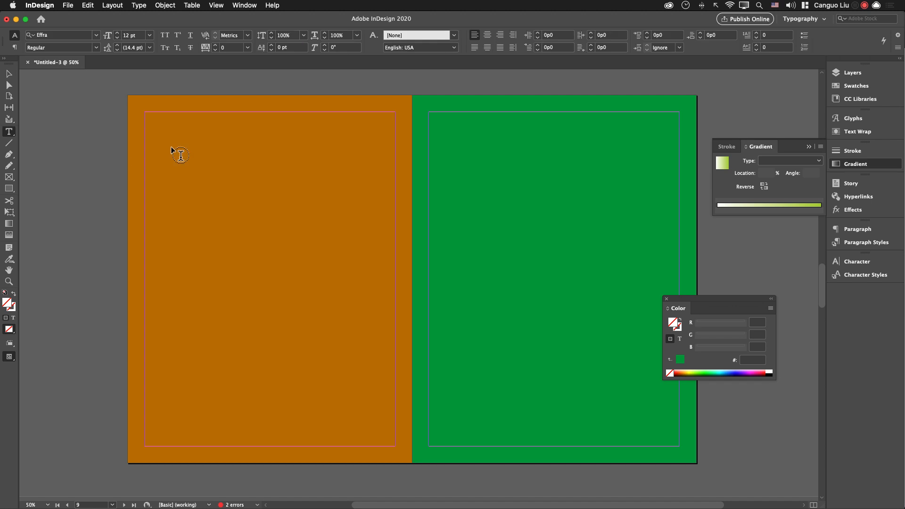
pyautogui.moveTo(219, 214); pyautogui.dragTo(334, 269)
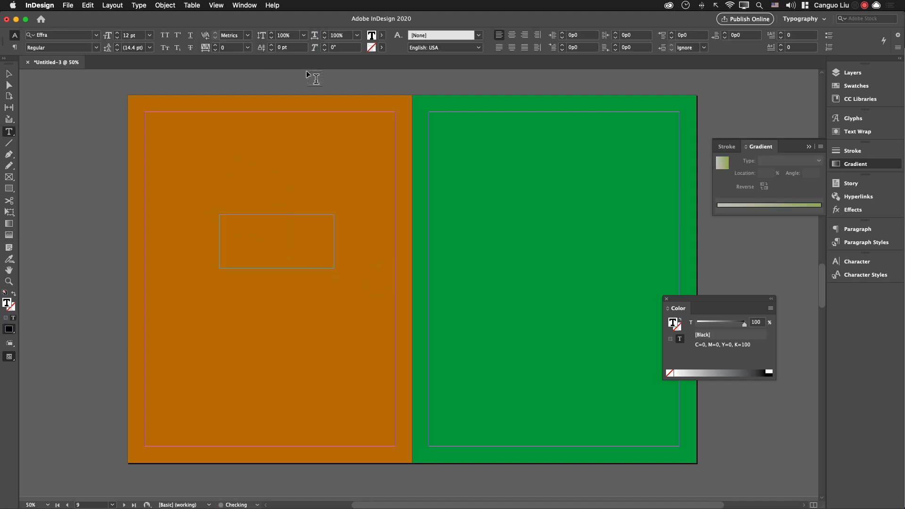
pyautogui.click(138, 5)
pyautogui.moveTo(192, 150)
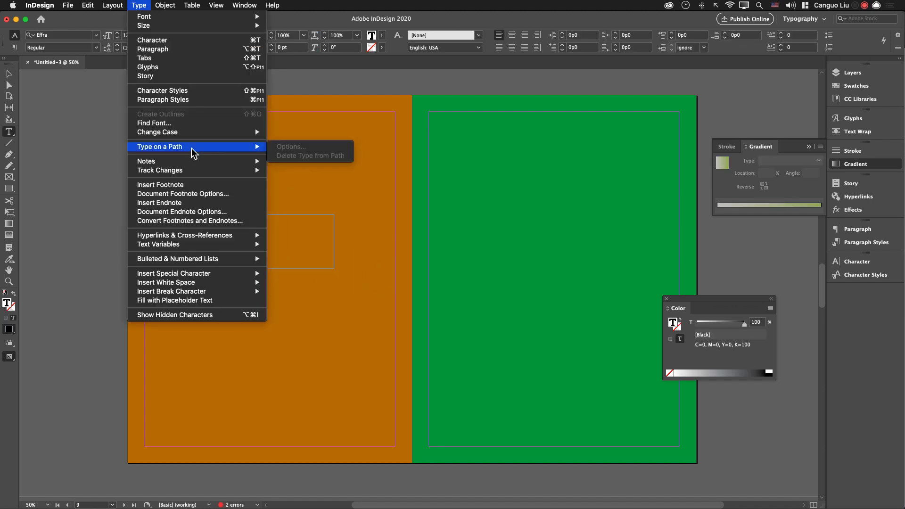
pyautogui.click(189, 301)
pyautogui.press('Escape')
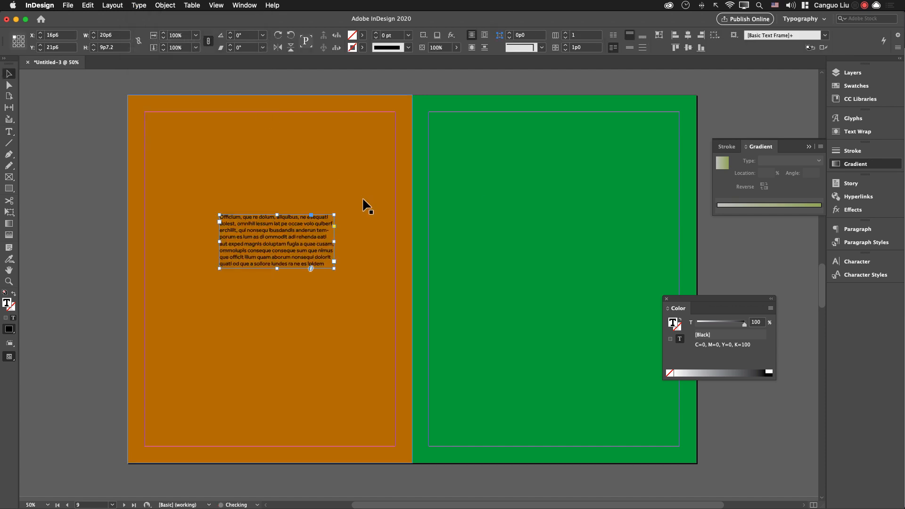
# Centre the text frame horizontally on the orange page by moving it, and align its vertical centre to the page.
pyautogui.moveTo(297, 244); pyautogui.dragTo(290, 258)
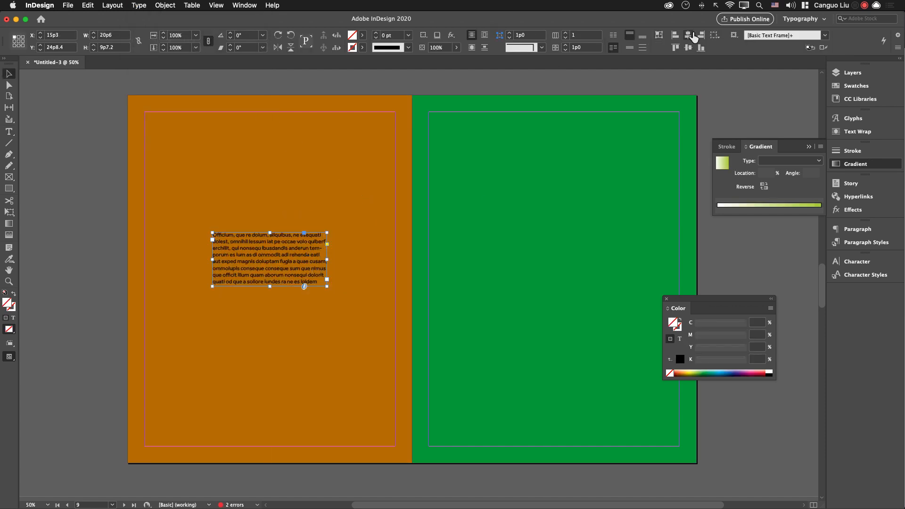
pyautogui.click(715, 35)
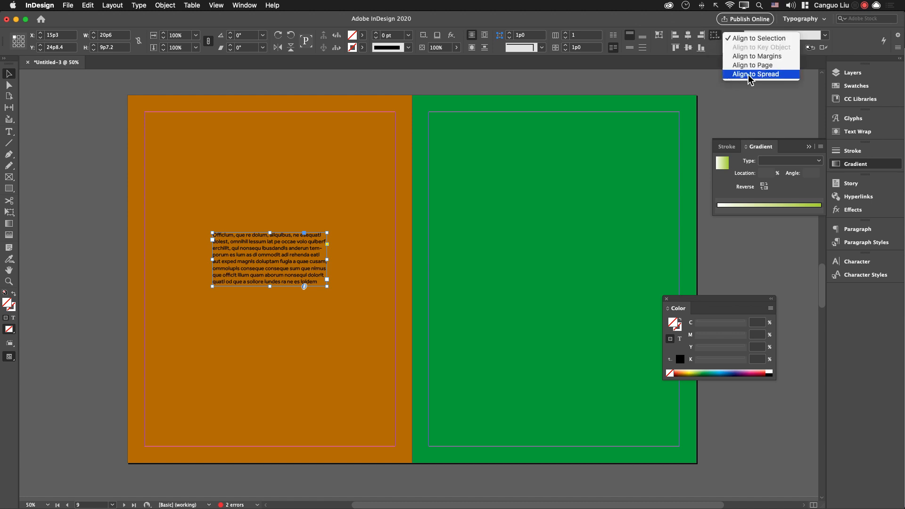
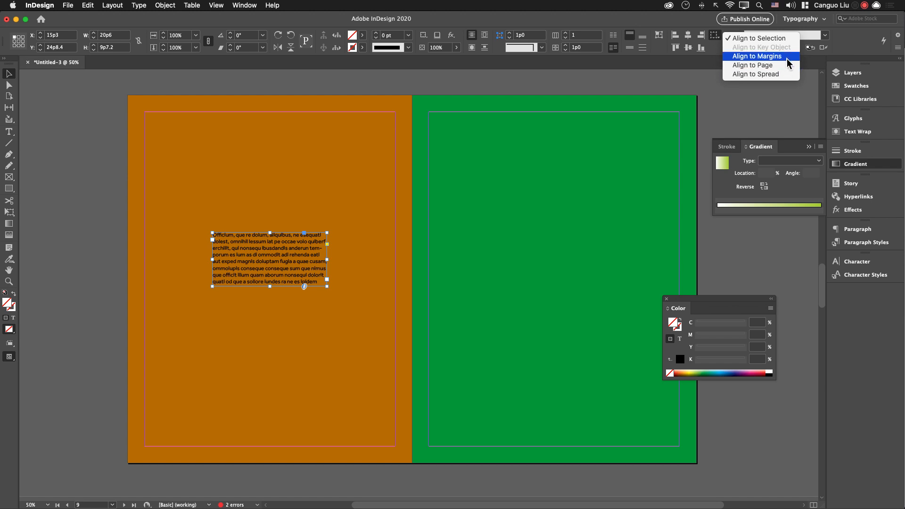
pyautogui.click(788, 65)
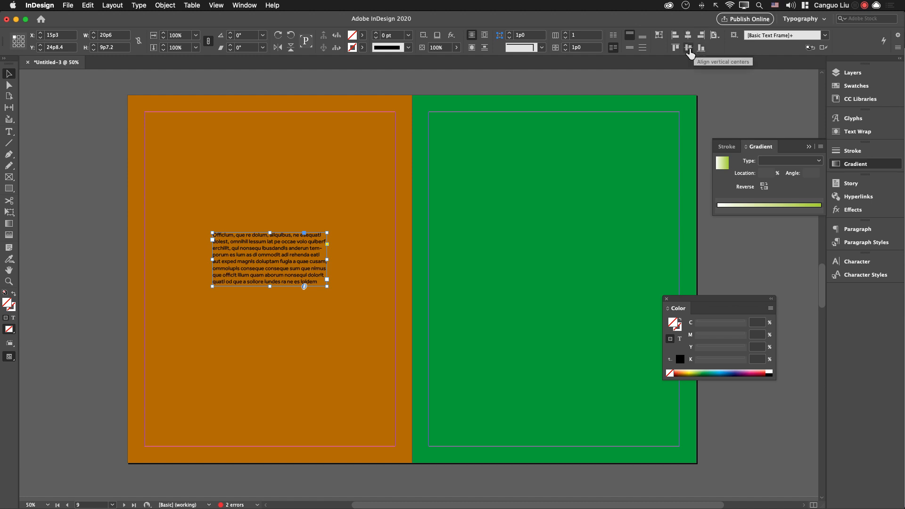
pyautogui.click(690, 53)
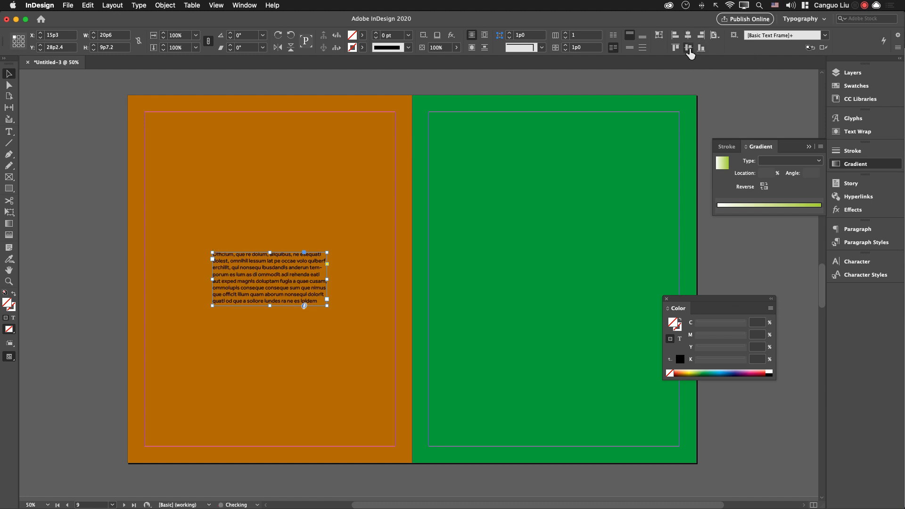
pyautogui.click(54, 161)
# Place a copy of the text frame above the original as a 2p2.4-high heading and enlarge its type.
pyautogui.click(267, 294)
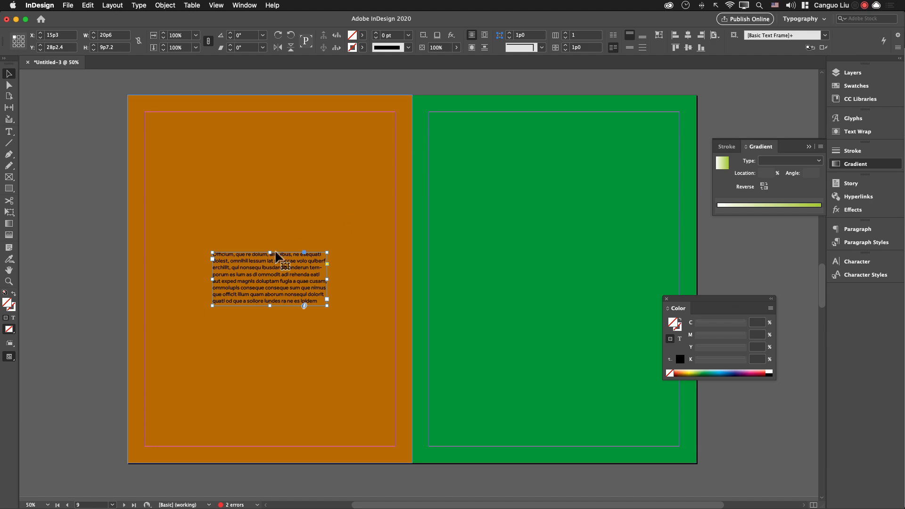
pyautogui.moveTo(276, 283); pyautogui.dragTo(271, 191)
pyautogui.press('super+shift+period')
pyautogui.press('super+shift+period')
pyautogui.press('super+shift+period')
pyautogui.press('super+shift+period')
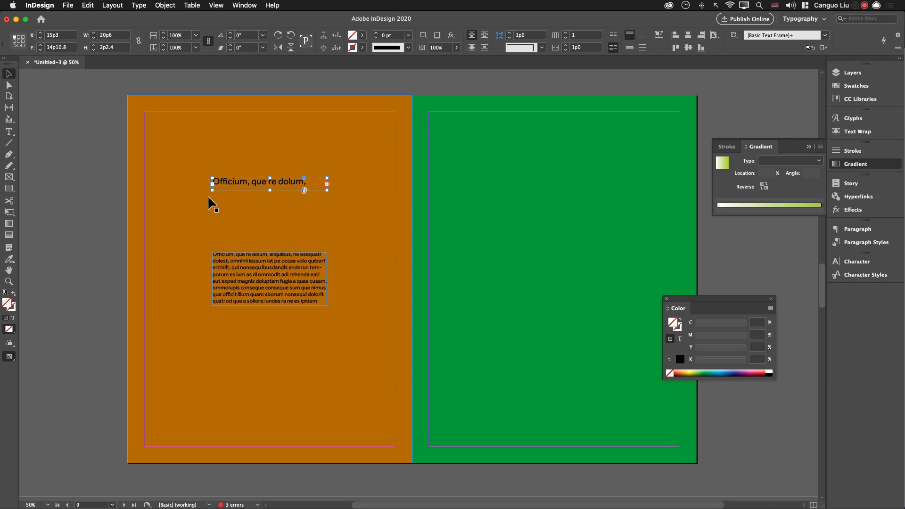
# Move the heading frame down to Y 24p6, just above the body text, and briefly preview the spread without guides.
pyautogui.moveTo(263, 185); pyautogui.dragTo(264, 239)
pyautogui.click(77, 222)
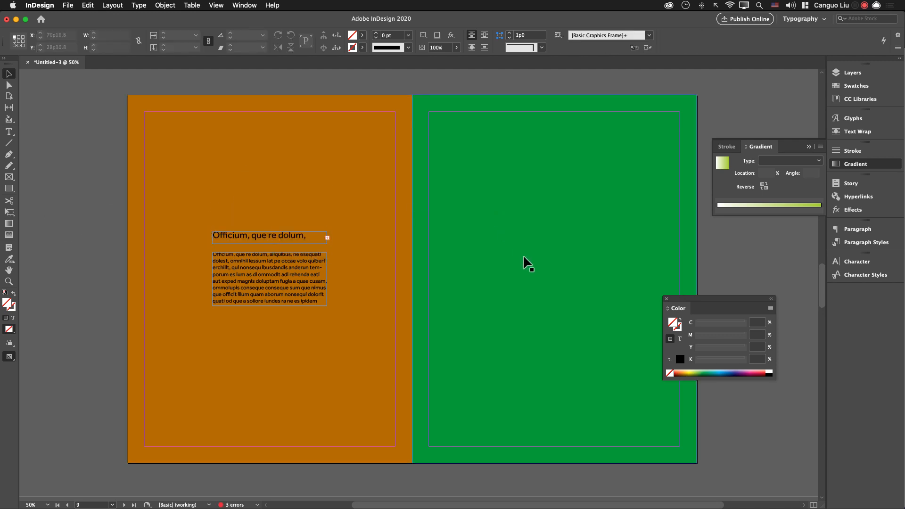
pyautogui.press('w')
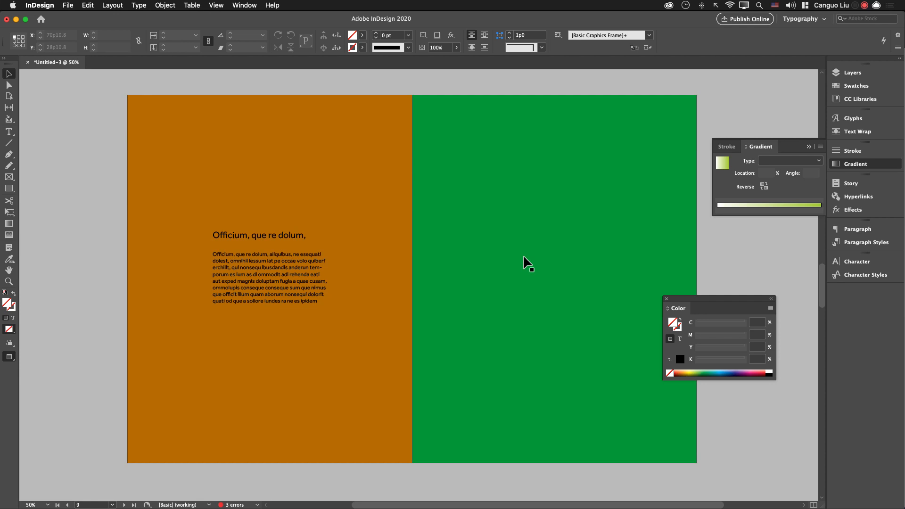
pyautogui.press('w')
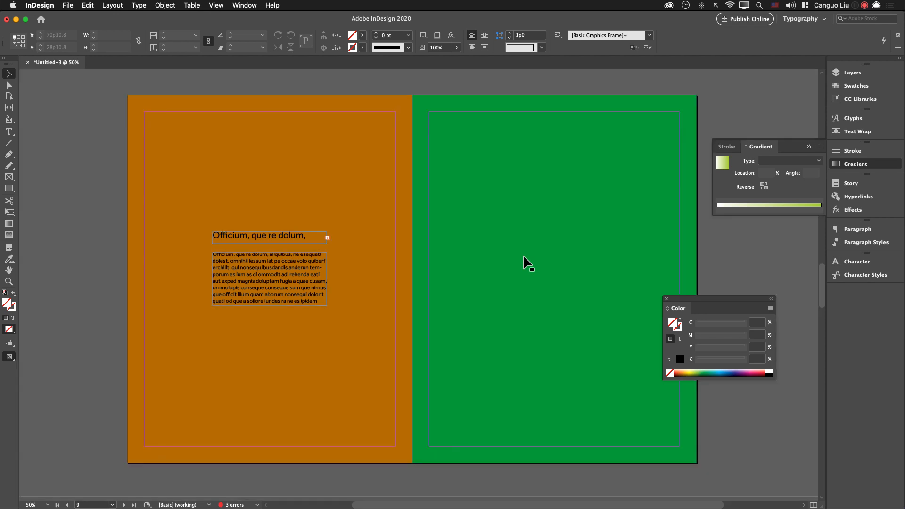
# Change the text colour of both the heading and body frames to white.
pyautogui.click(260, 264)
pyautogui.keyDown('shift'); pyautogui.click(295, 240); pyautogui.keyUp('shift')
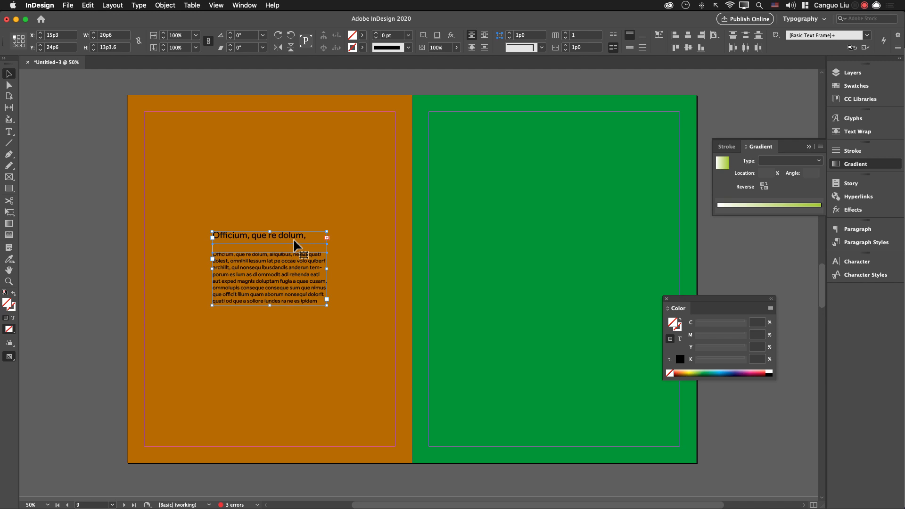
pyautogui.press('m')
pyautogui.click(103, 242)
pyautogui.click(497, 263)
pyautogui.press('v')
pyautogui.click(257, 244)
pyautogui.keyDown('shift'); pyautogui.click(269, 269); pyautogui.keyUp('shift')
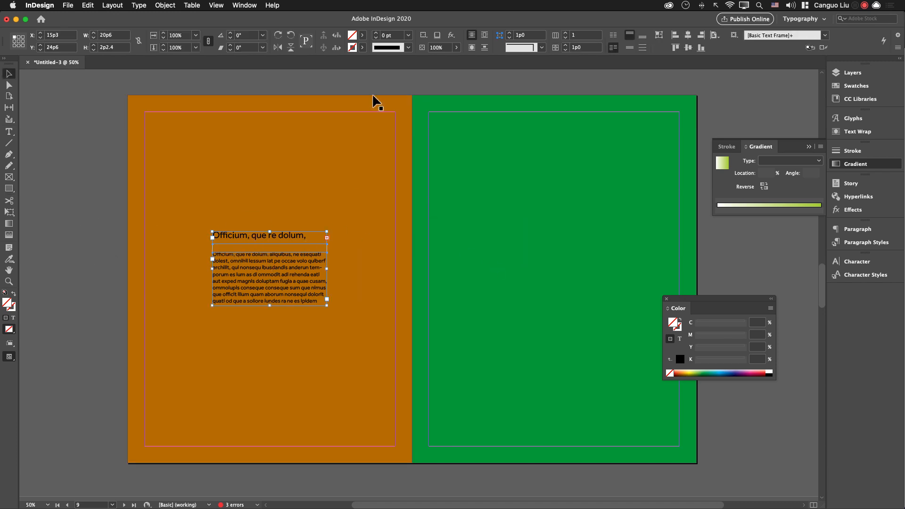
pyautogui.press('j')
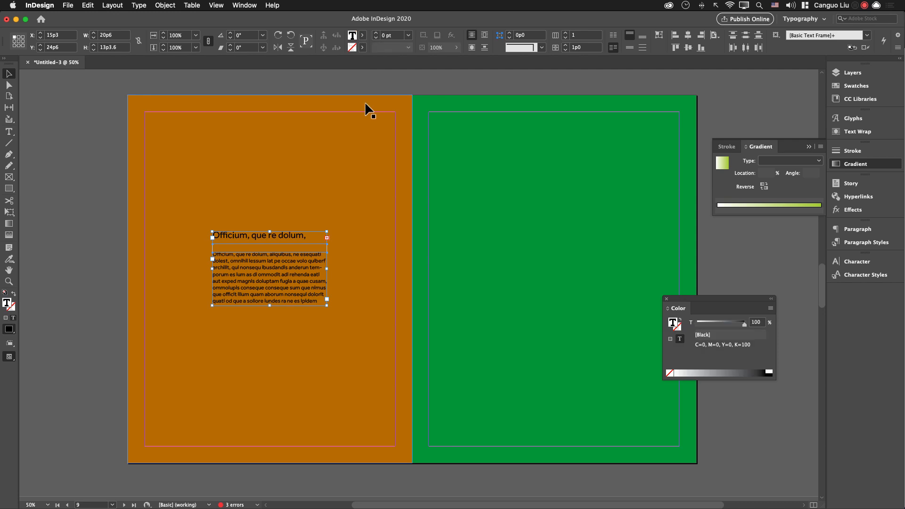
pyautogui.click(769, 373)
pyautogui.click(112, 122)
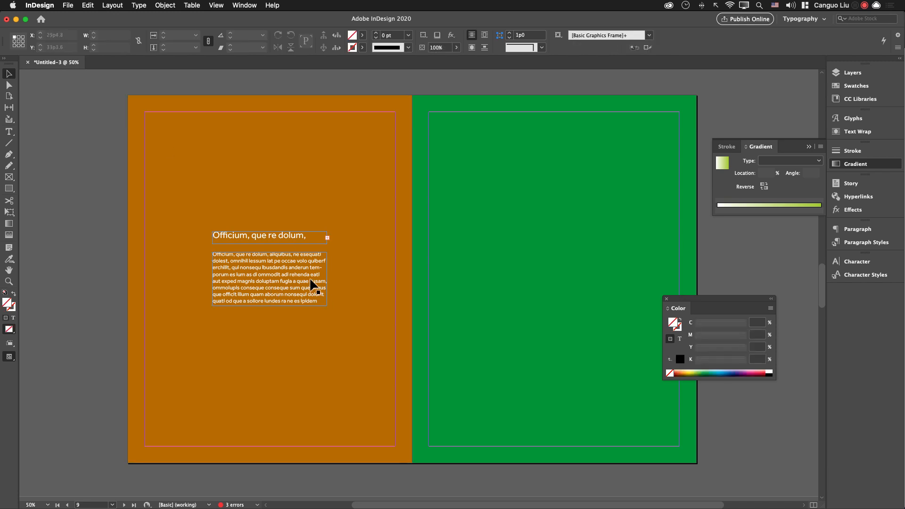
# Duplicate the white heading and body frames together onto the green page at X 60p0, level with the originals.
pyautogui.click(296, 237)
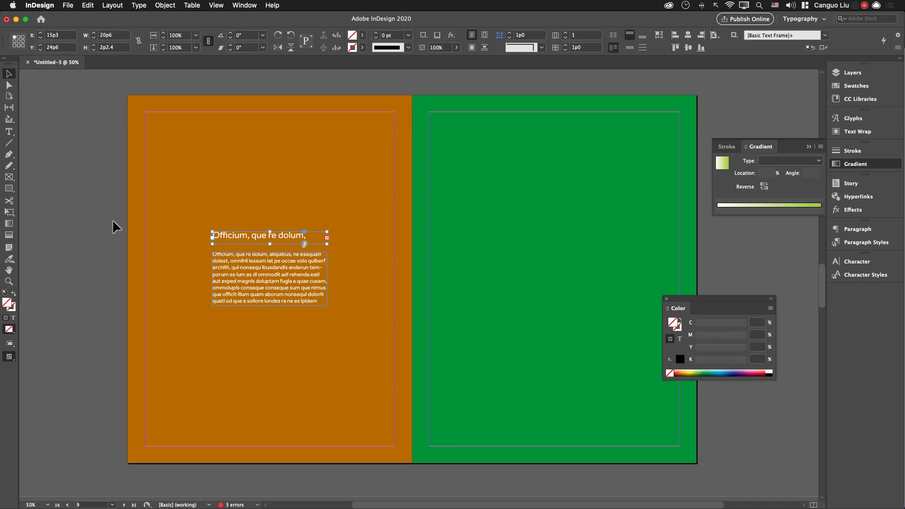
pyautogui.click(83, 218)
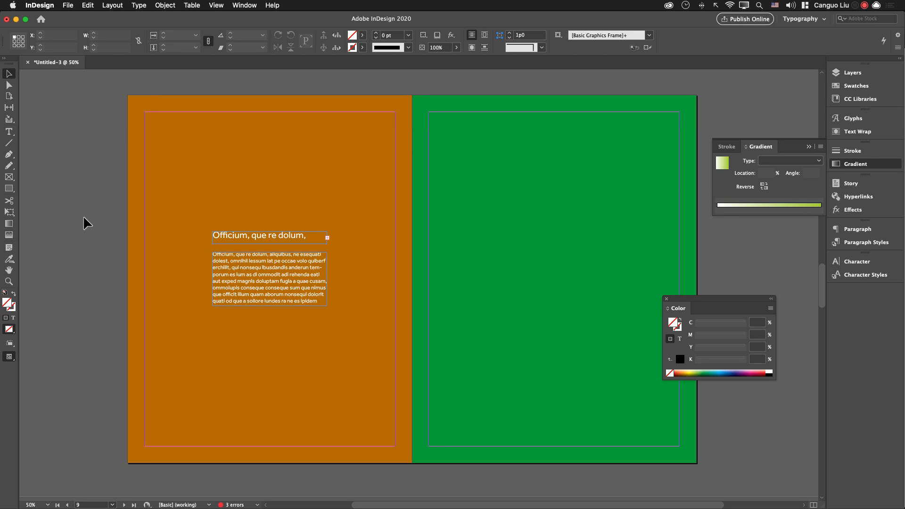
pyautogui.click(292, 234)
pyautogui.click(268, 271)
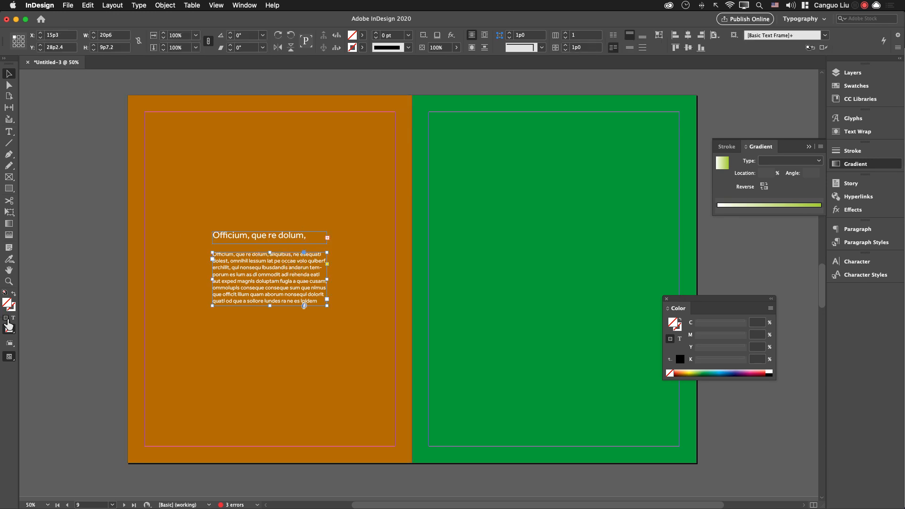
pyautogui.keyDown('shift'); pyautogui.click(271, 236); pyautogui.keyUp('shift')
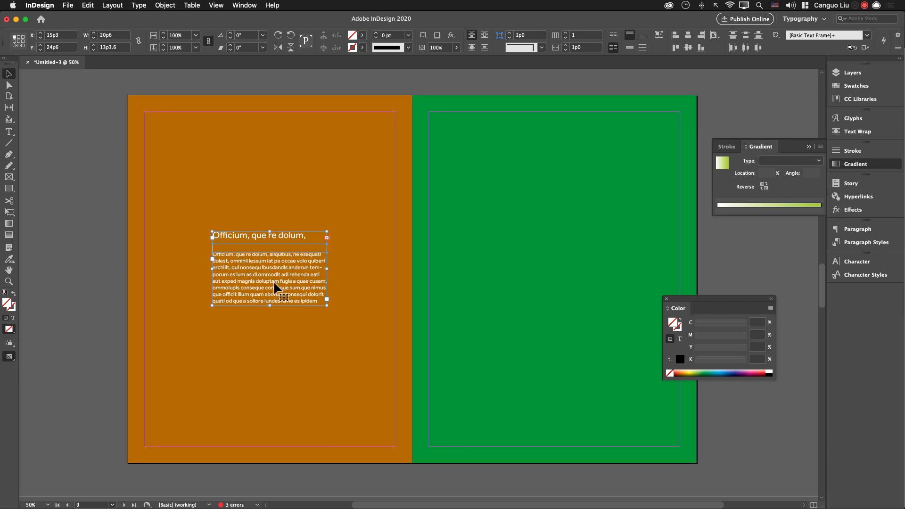
pyautogui.keyDown('alt'); pyautogui.moveTo(266, 279); pyautogui.dragTo(516, 279); pyautogui.keyUp('alt')
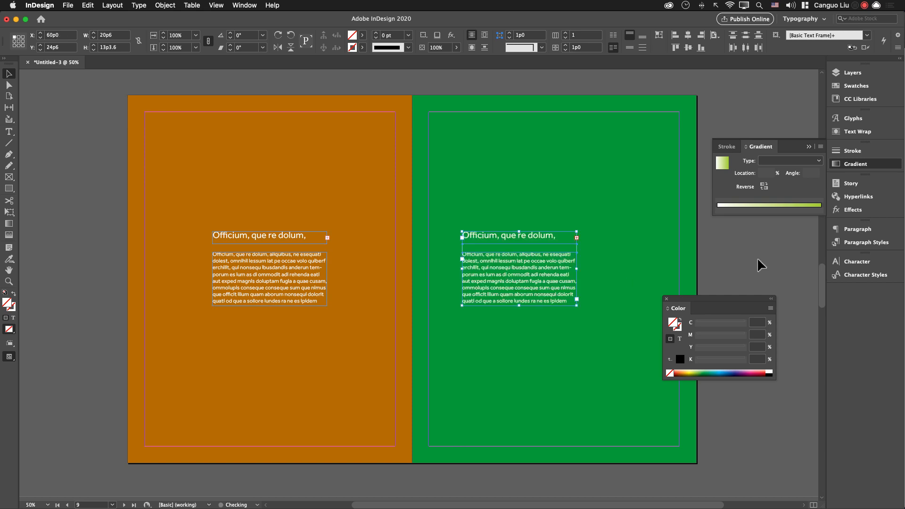
pyautogui.click(758, 258)
# Widen the body text frame on the green page to 39p0, out to the outer margin.
pyautogui.click(516, 284)
pyautogui.moveTo(578, 279); pyautogui.dragTo(679, 278)
pyautogui.hscroll(5, 639, 298)
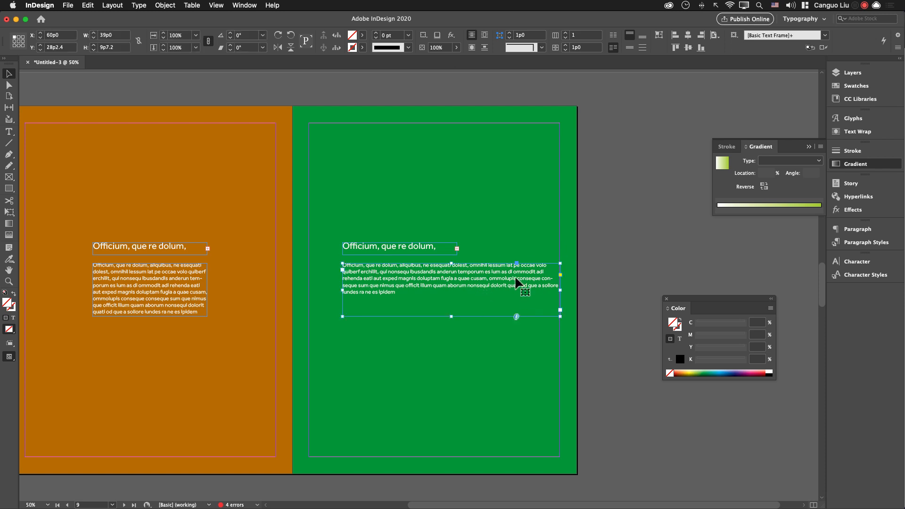
# Set the widened body frame to 2 columns with a 1p0 gutter in its Text Frame Options.
pyautogui.press('super+b')
pyautogui.moveTo(459, 147); pyautogui.dragTo(643, 145)
pyautogui.click(538, 352)
pyautogui.moveTo(626, 147); pyautogui.dragTo(691, 202)
pyautogui.click(640, 202)
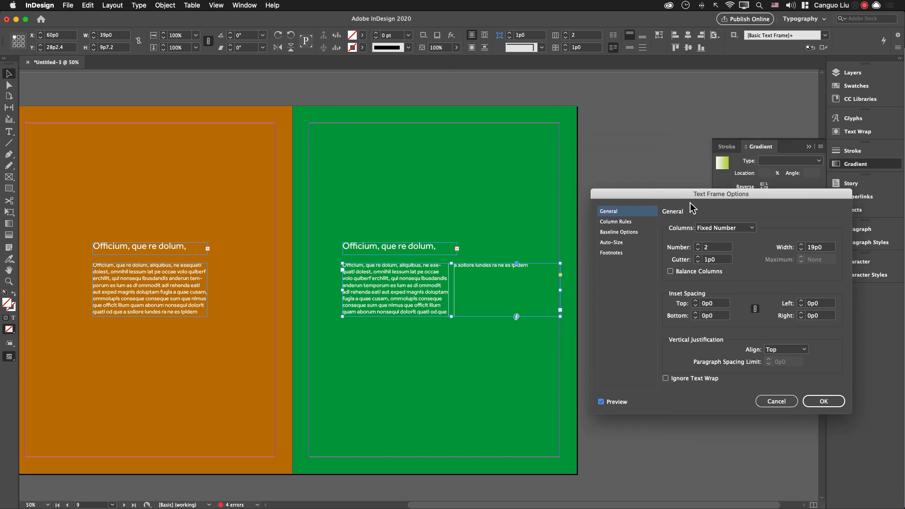
pyautogui.click(825, 403)
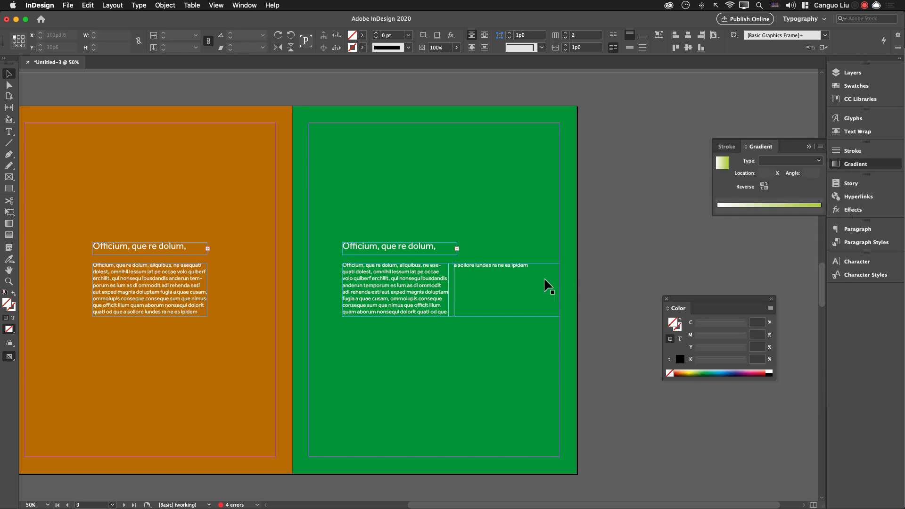
# Fill the rest of the two-column body frame with placeholder text and deselect it.
pyautogui.click(139, 6)
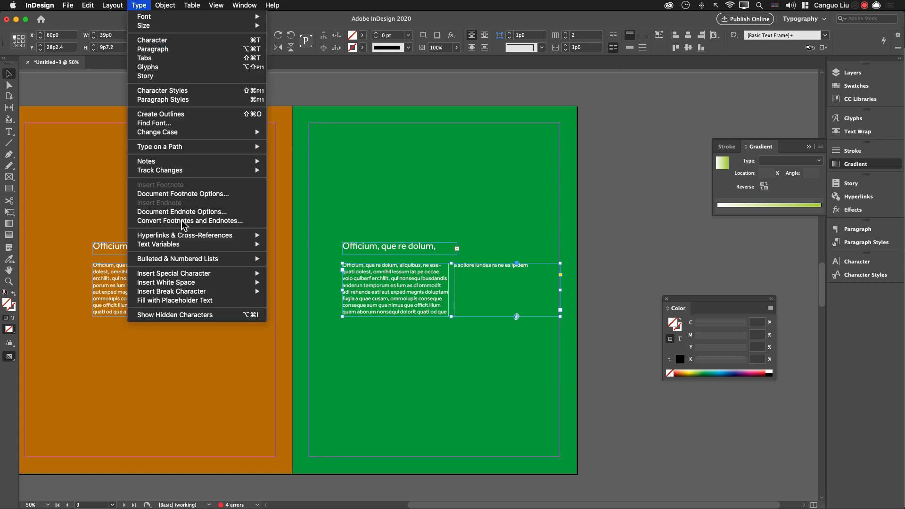
pyautogui.click(196, 305)
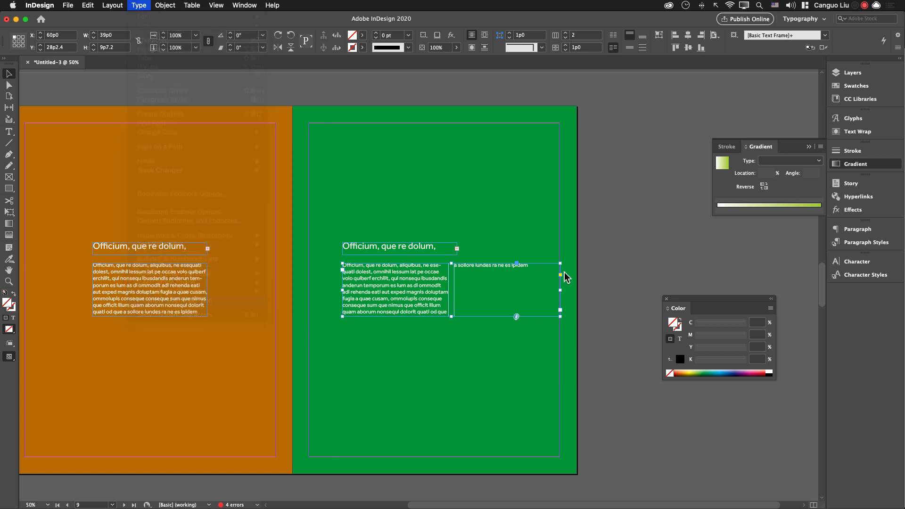
pyautogui.click(620, 245)
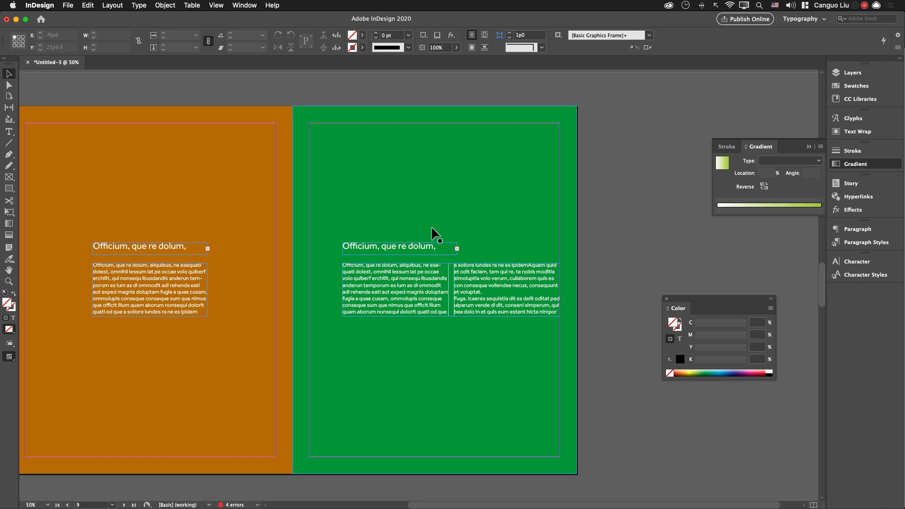
# Preview the spread without guides and draw an empty rectangle about 18p7 wide and 9p0 high above the text on the green page.
pyautogui.press('w')
pyautogui.moveTo(453, 248); pyautogui.dragTo(562, 259)
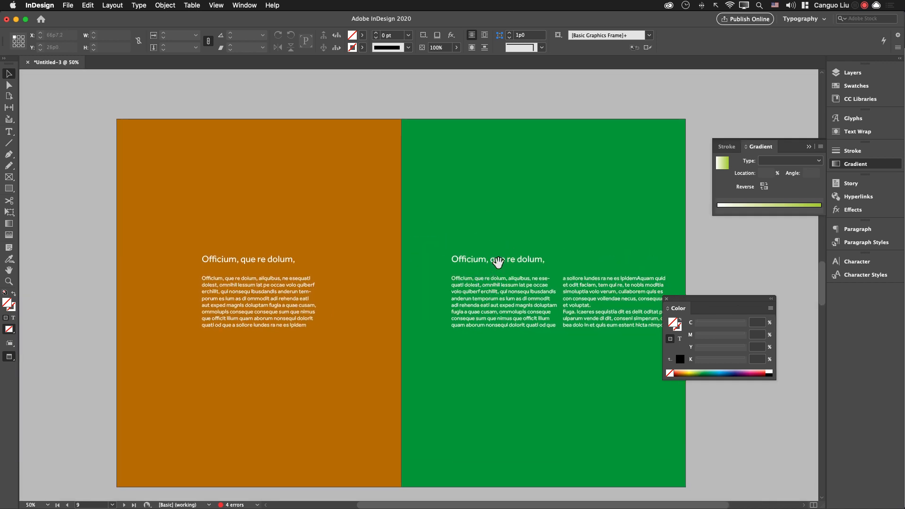
pyautogui.moveTo(546, 208); pyautogui.dragTo(474, 193)
pyautogui.hscroll(-1, 489, 167)
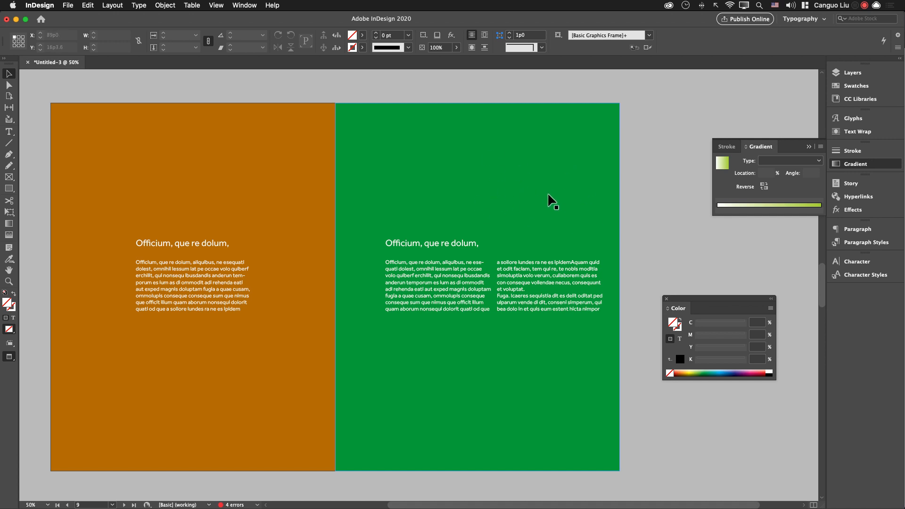
pyautogui.moveTo(485, 232); pyautogui.dragTo(472, 231)
pyautogui.press('m')
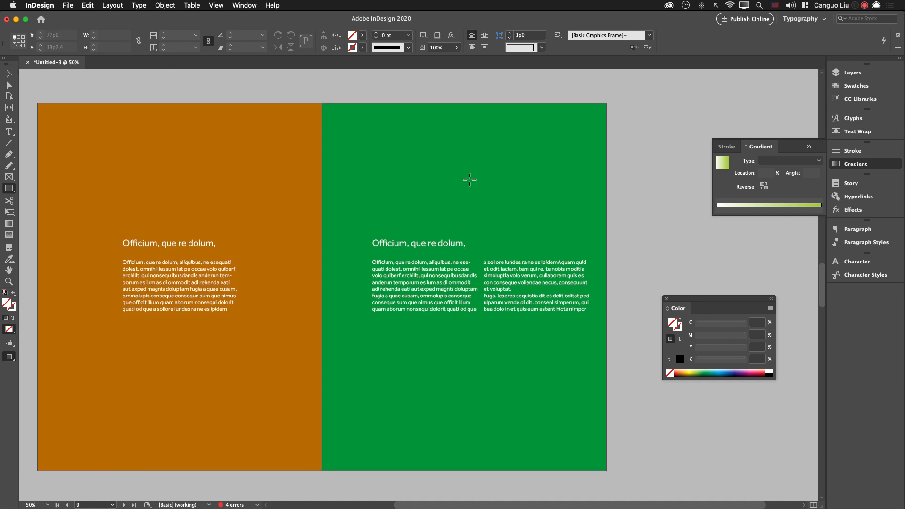
pyautogui.moveTo(465, 157); pyautogui.dragTo(568, 207)
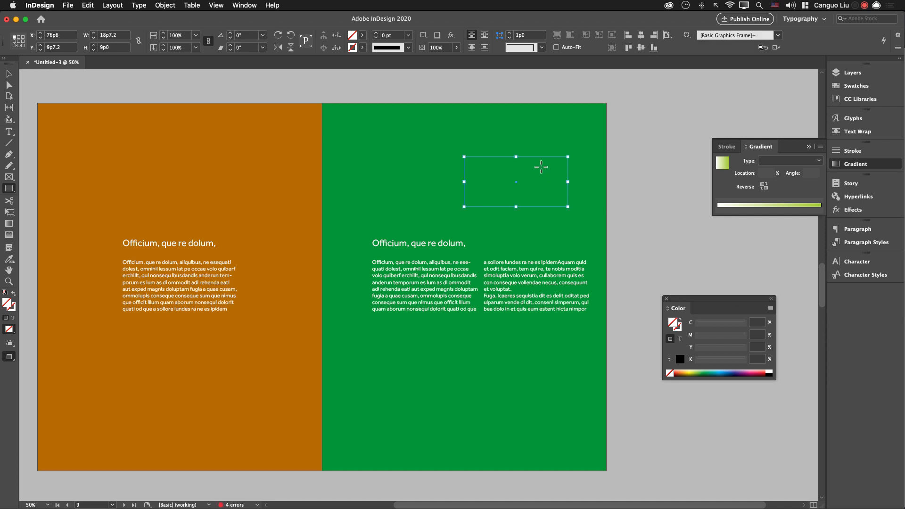
# Switch to Chrome, search Google Images for "robert rauschenberg bw" and copy the black-and-white "Monday (Night Shade)" image.
pyautogui.press('super+Tab')
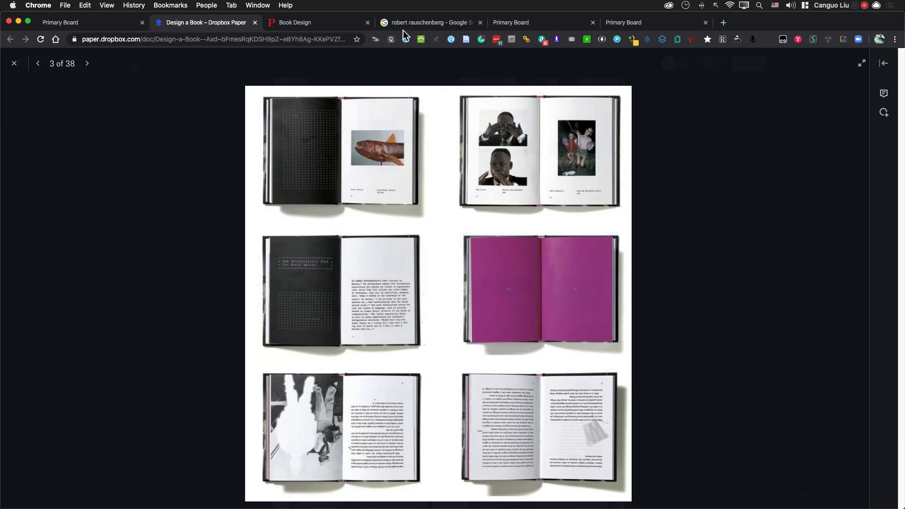
pyautogui.click(416, 26)
pyautogui.scroll(-5, 490, 431)
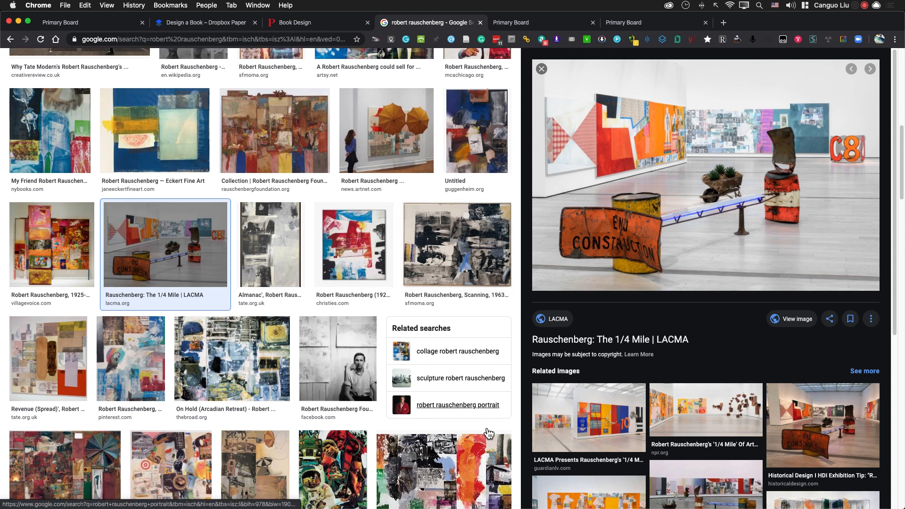
pyautogui.scroll(-15, 490, 430)
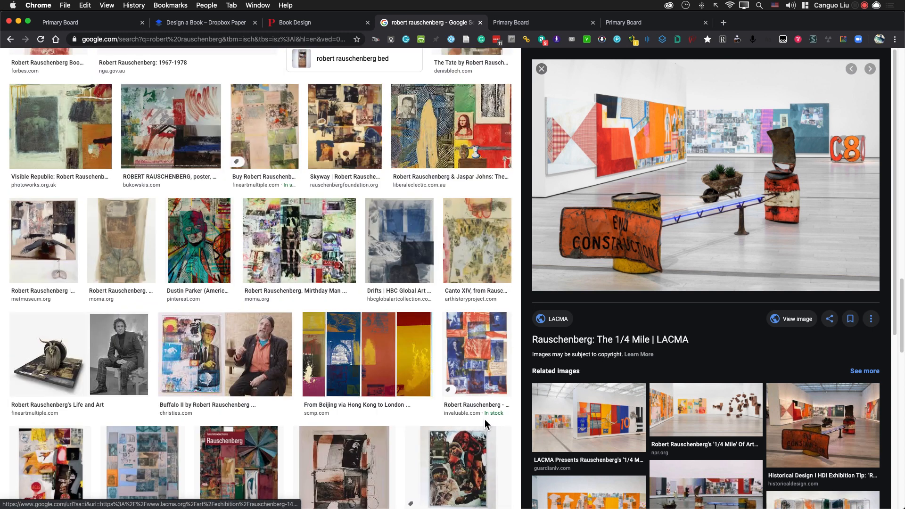
pyautogui.scroll(20, 487, 425)
pyautogui.click(162, 72)
pyautogui.write('bw')
pyautogui.press('Return')
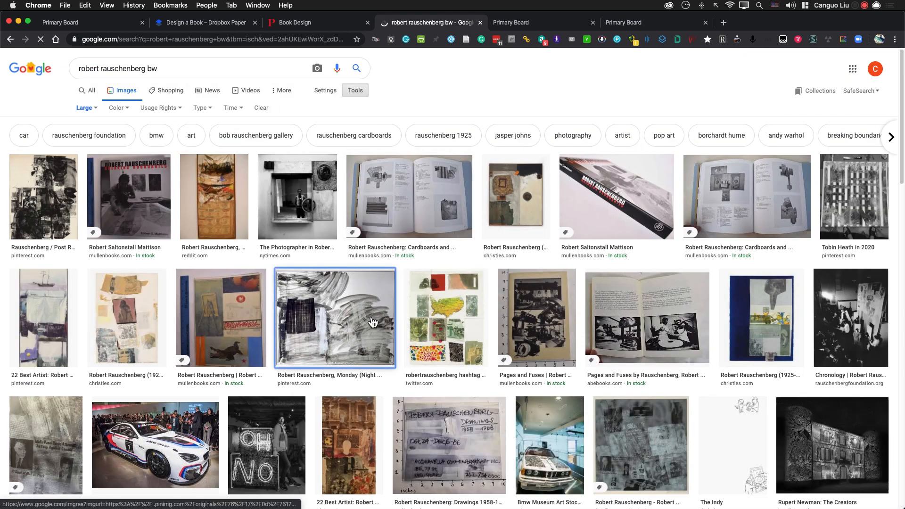
pyautogui.click(335, 317)
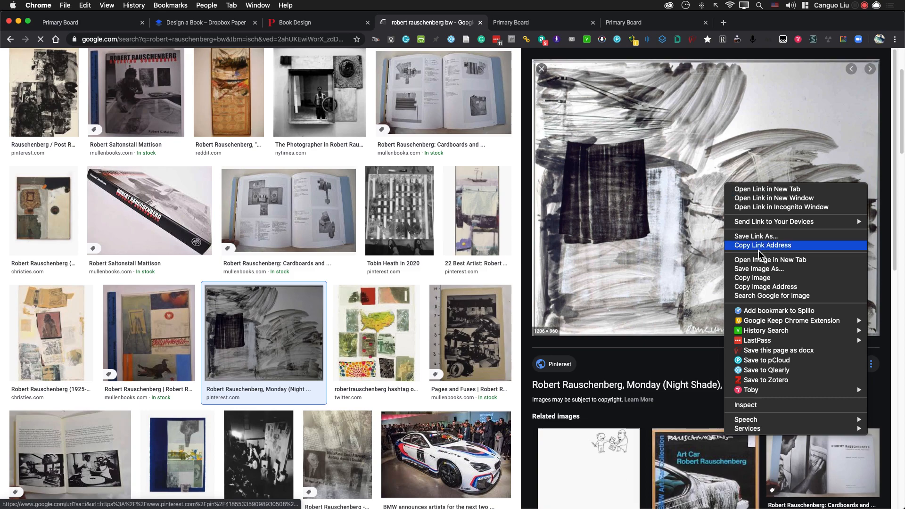
pyautogui.click(753, 277)
# Switch to InDesign, paste the copied image into the empty rectangle fitted to the frame, and extend the frame upward to 10p6 high.
pyautogui.press('super+Tab')
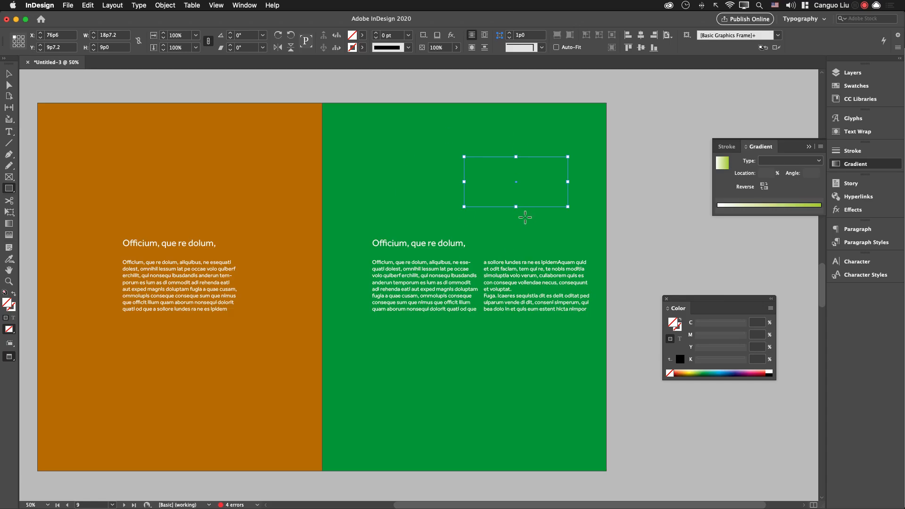
pyautogui.press('super+alt+v')
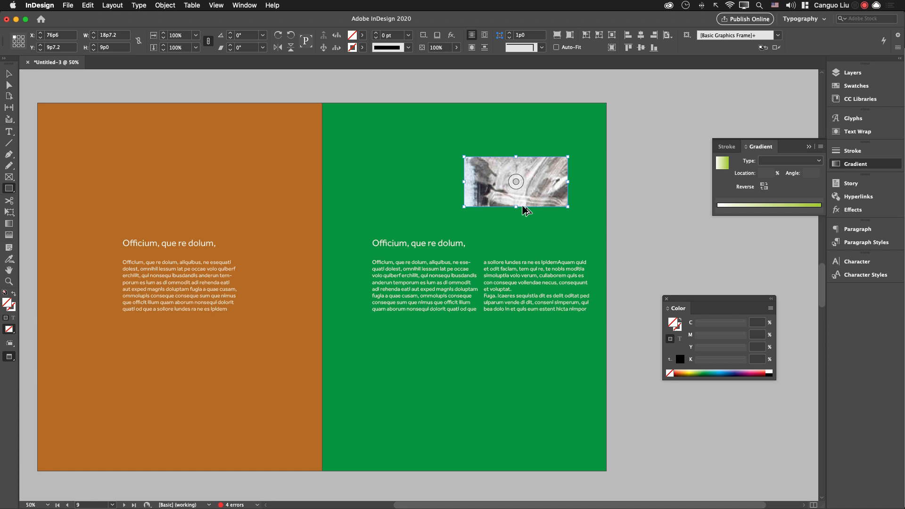
pyautogui.press('v')
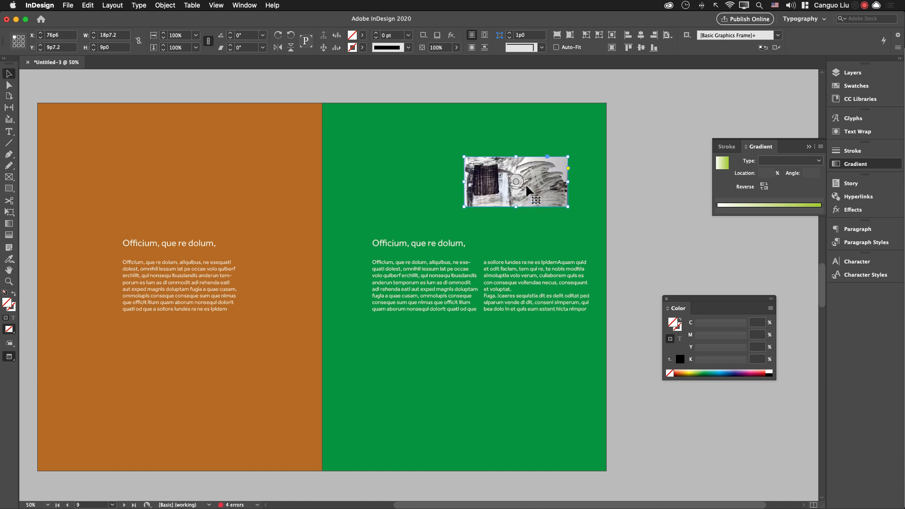
pyautogui.moveTo(516, 157); pyautogui.dragTo(517, 148)
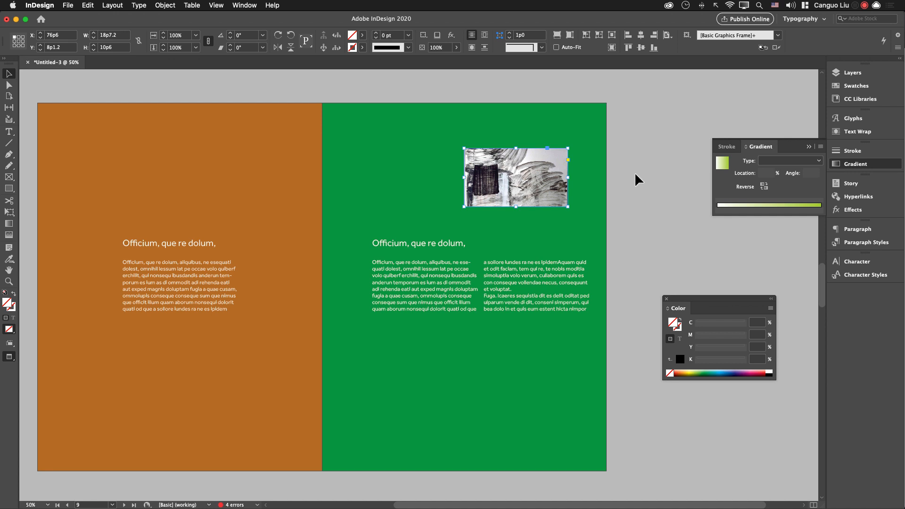
pyautogui.click(632, 194)
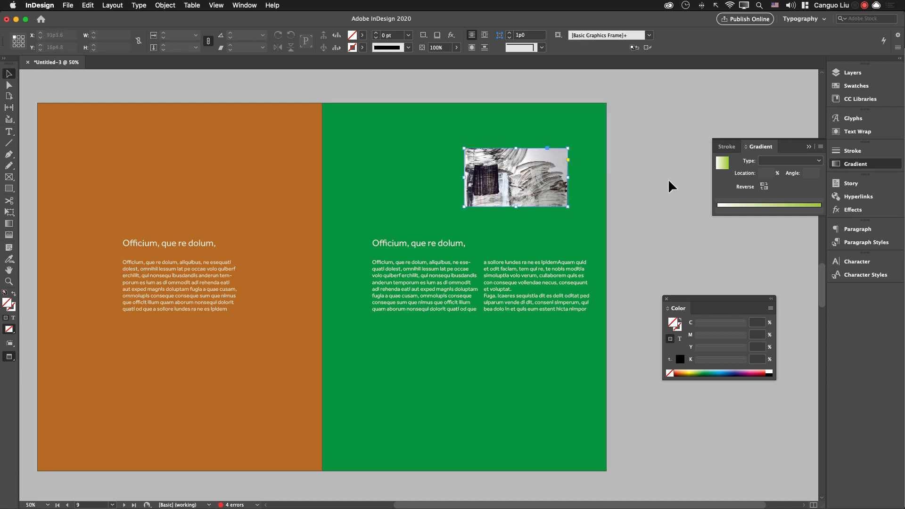
# Draw a narrow rectangle about 2p9 wide and 10p6 high at the image's right edge and fill it with the sampled page green.
pyautogui.press('m')
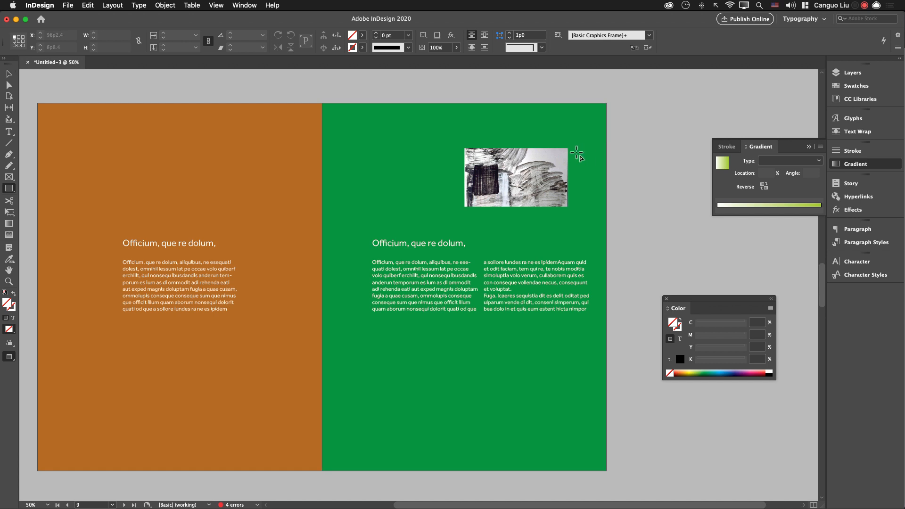
pyautogui.moveTo(568, 150); pyautogui.dragTo(582, 207)
pyautogui.press('i')
pyautogui.click(593, 135)
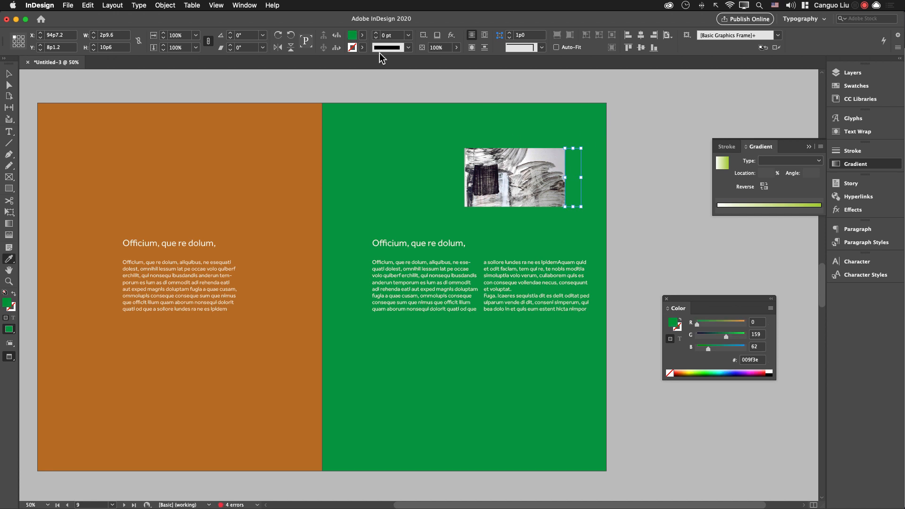
# Darken the narrow strip's fill by setting its G value to 79 and move it flush against the image's right edge.
pyautogui.click(362, 34)
pyautogui.moveTo(720, 340); pyautogui.dragTo(713, 338)
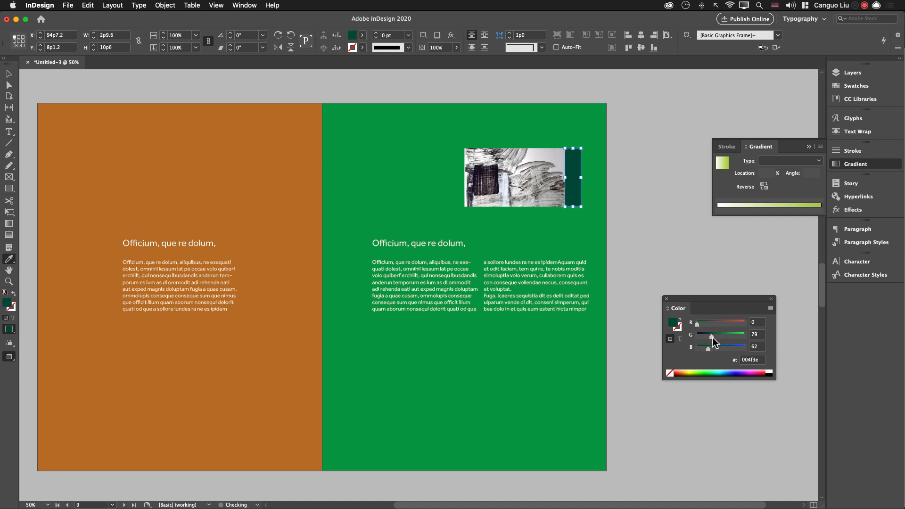
pyautogui.press('v')
pyautogui.moveTo(579, 200); pyautogui.dragTo(584, 200)
pyautogui.click(620, 200)
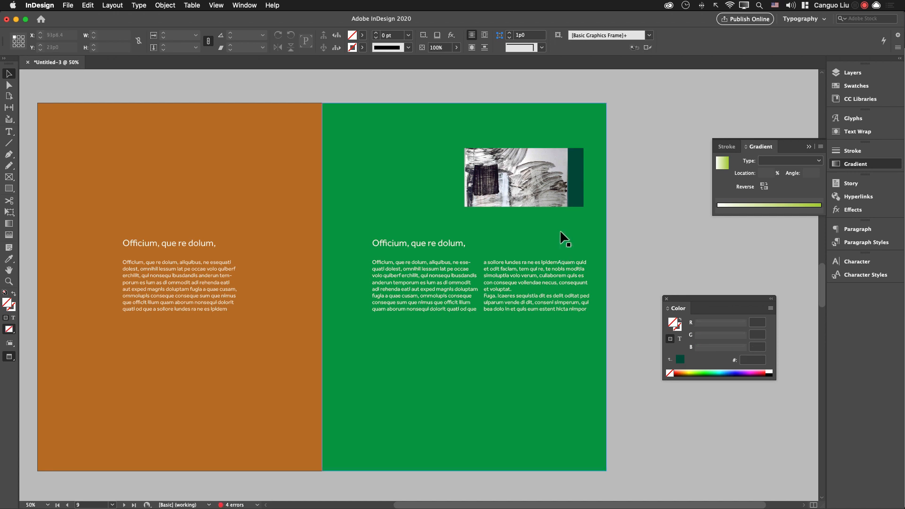
pyautogui.hotkey('shift', 'w')
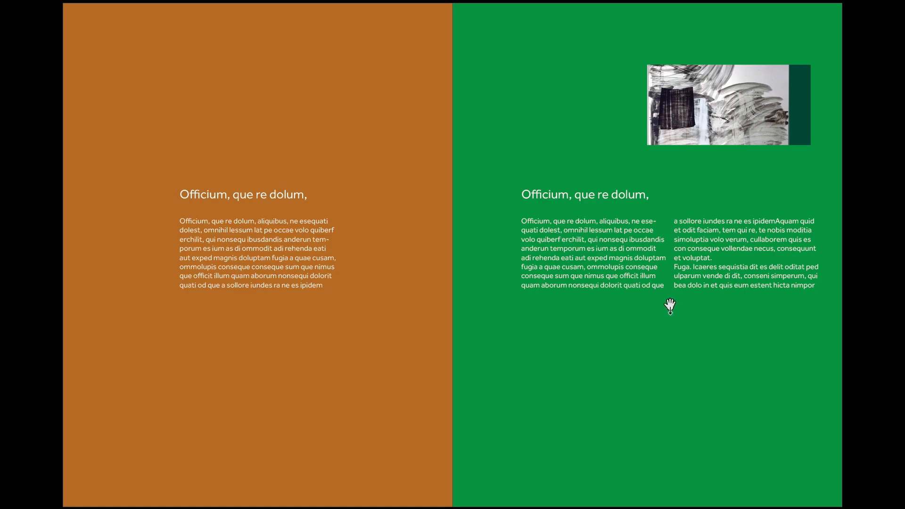
pyautogui.hotkey('shift', 'w')
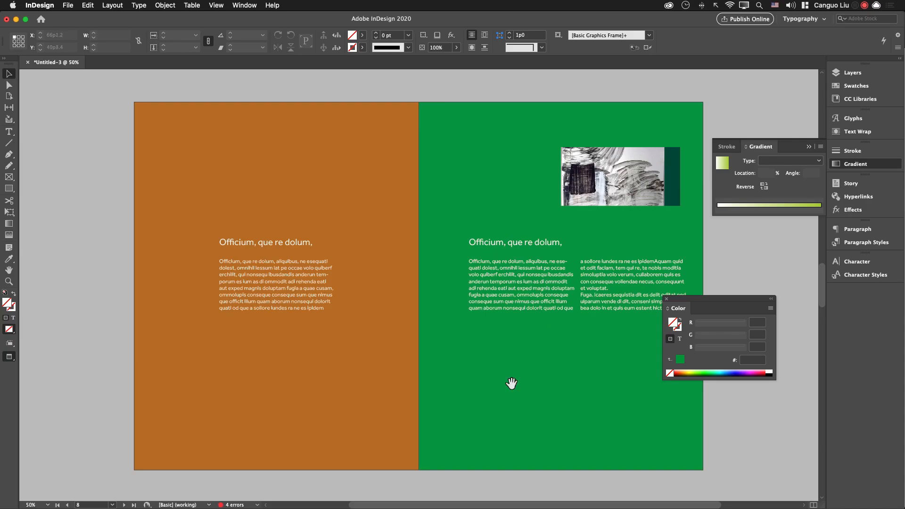
# Switch to Chrome and open reference image 4 of 38 in the Design a Book document to examine its page layouts.
pyautogui.scroll(-5, 471, 330)
pyautogui.press('super+Tab')
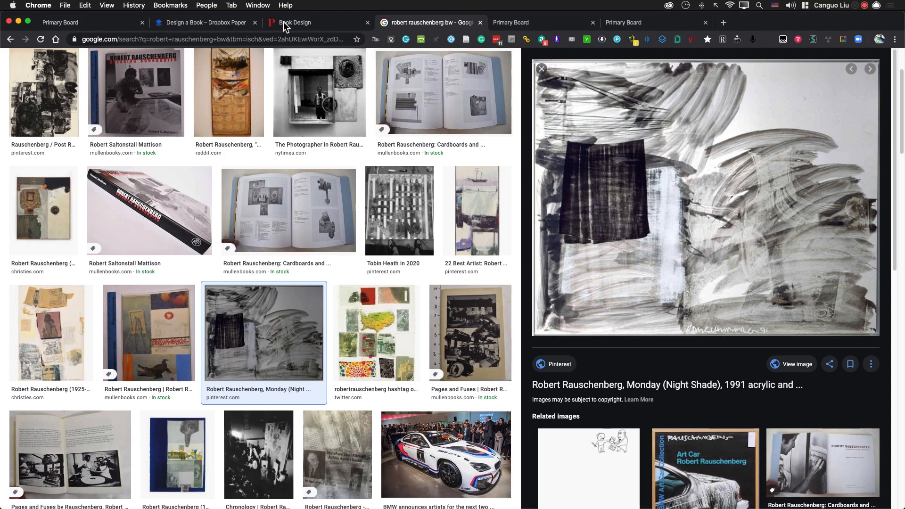
pyautogui.click(242, 23)
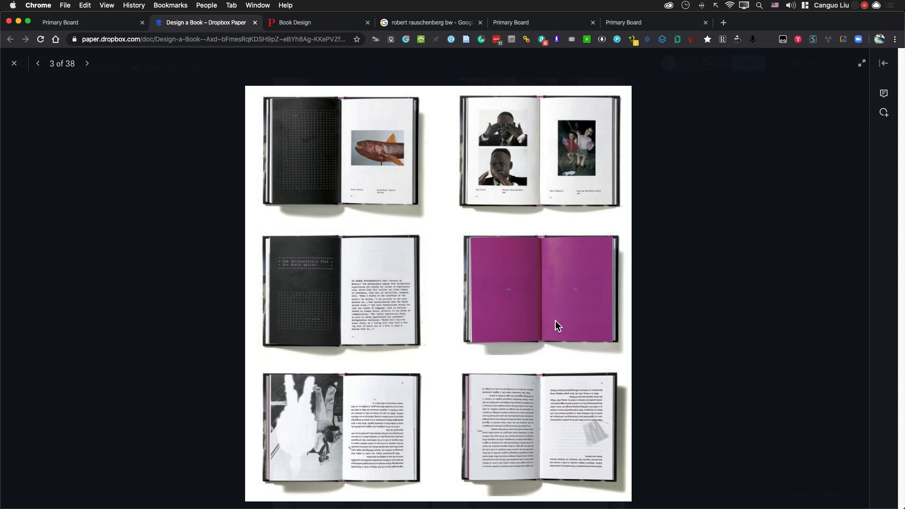
pyautogui.click(672, 394)
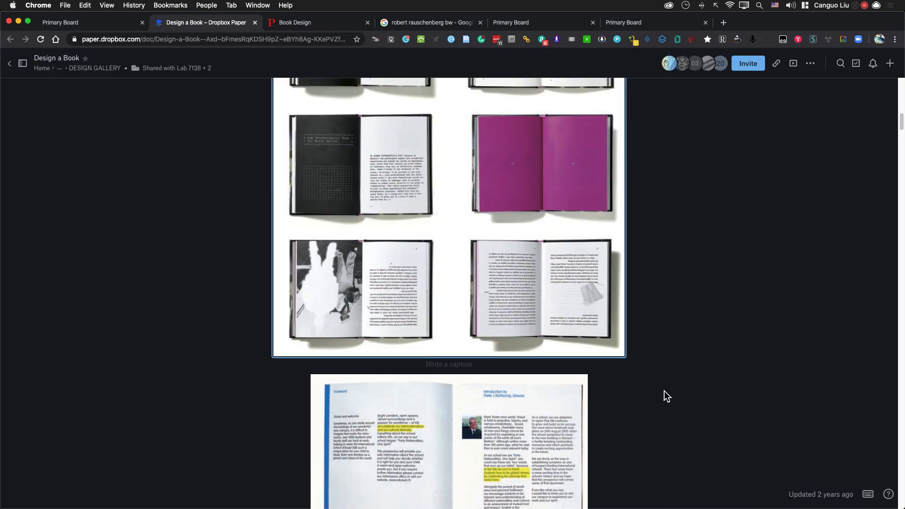
pyautogui.scroll(-5, 664, 391)
pyautogui.scroll(-2, 663, 389)
pyautogui.scroll(2, 664, 389)
pyautogui.doubleClick(542, 259)
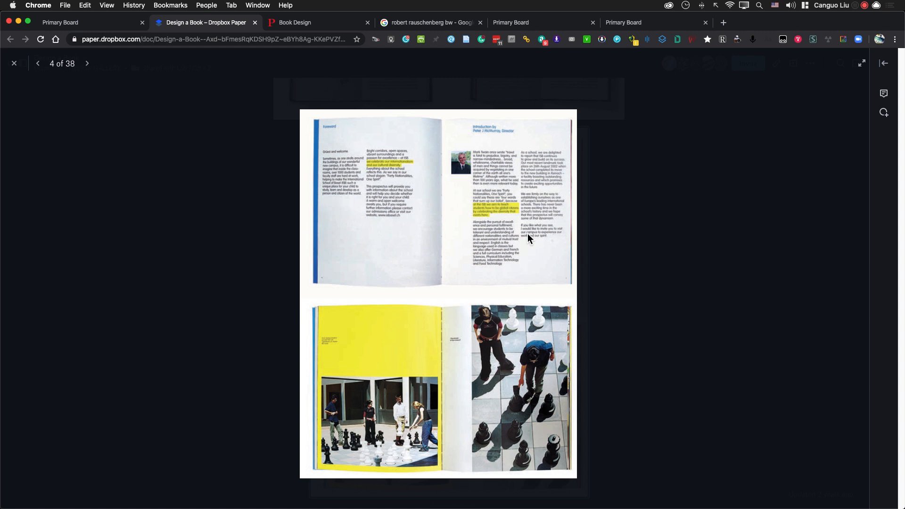
# Switch to InDesign and add a placeholder-filled text frame about 19p0 wide and 3p7 high atop the right page of the blank spread.
pyautogui.press('super+Tab')
pyautogui.press('space')
pyautogui.moveTo(463, 377); pyautogui.dragTo(419, 168)
pyautogui.moveTo(437, 305); pyautogui.dragTo(497, 263)
pyautogui.press('super+Tab')
pyautogui.press('super+Tab')
pyautogui.press('space')
pyautogui.moveTo(430, 235); pyautogui.dragTo(394, 238)
pyautogui.press('t')
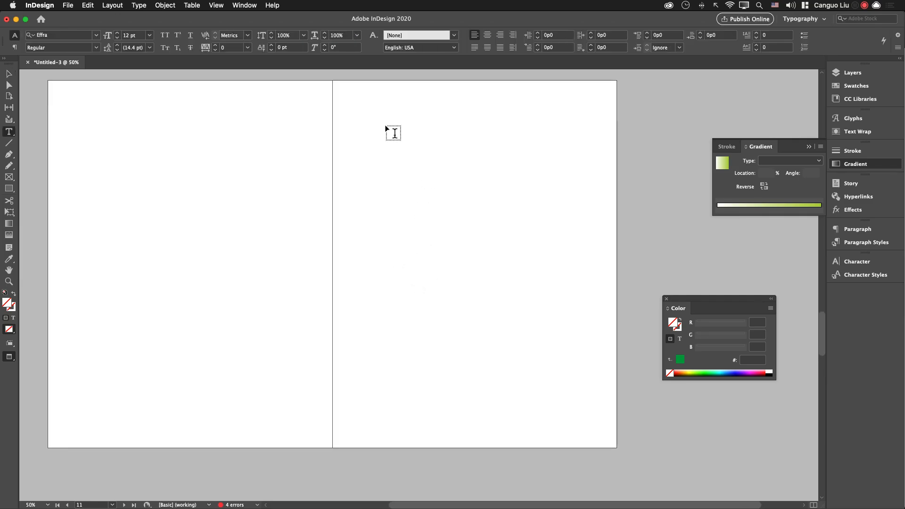
pyautogui.moveTo(363, 93); pyautogui.dragTo(469, 113)
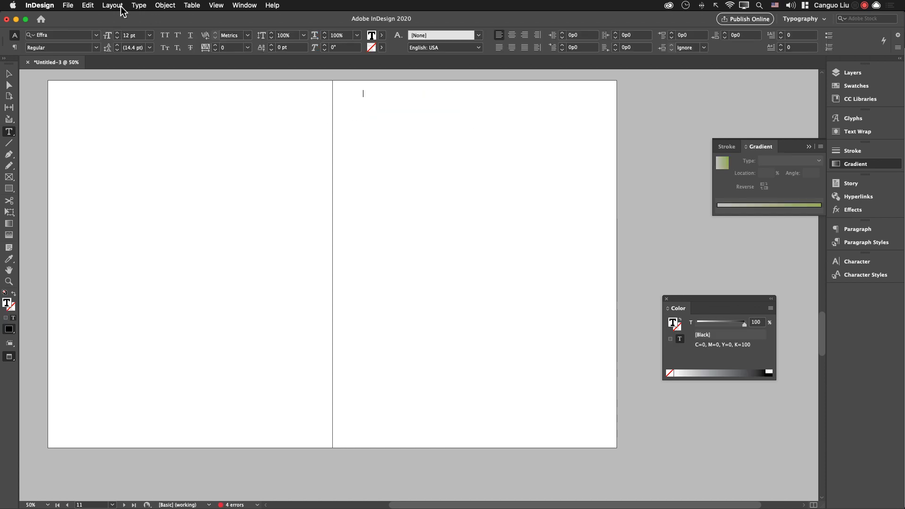
pyautogui.click(138, 6)
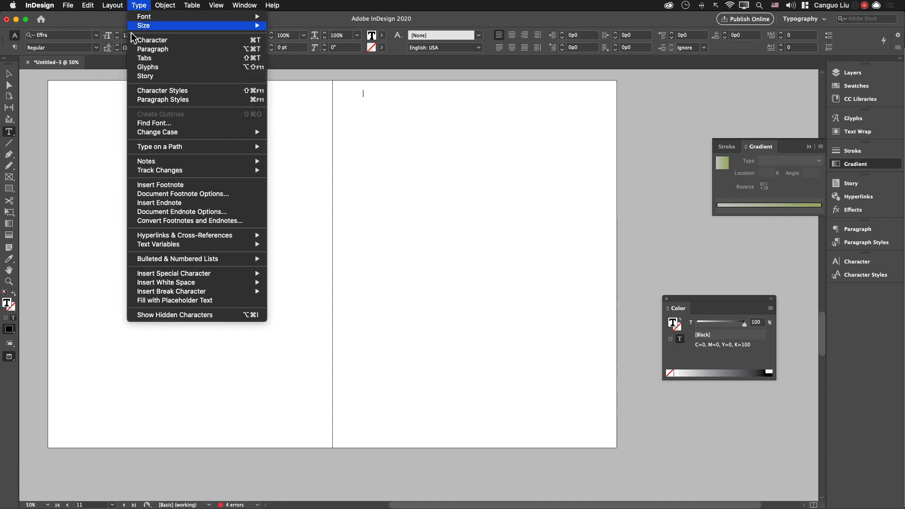
pyautogui.click(191, 301)
pyautogui.press('Escape')
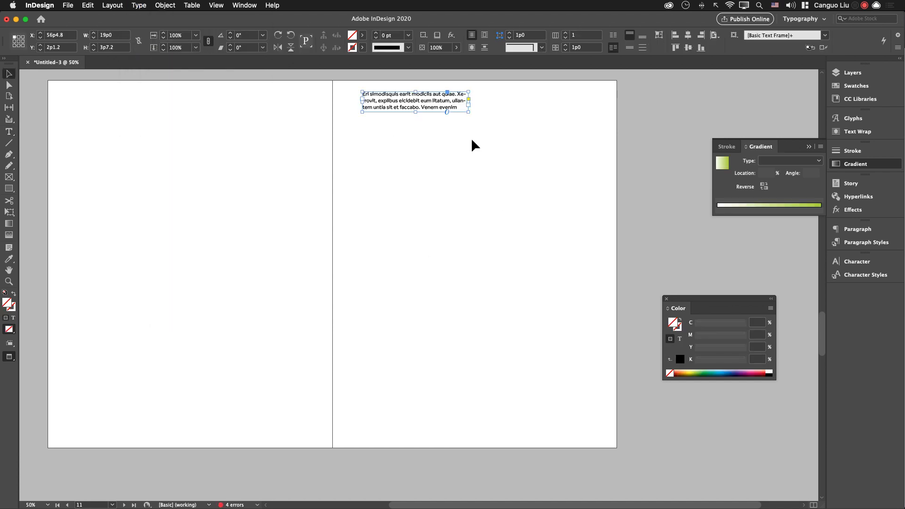
# Enlarge the placeholder heading by three size increments and nudge its frame down to about Y 2p6.
pyautogui.press('super+shift+period')
pyautogui.press('super+shift+period')
pyautogui.press('super+shift+period')
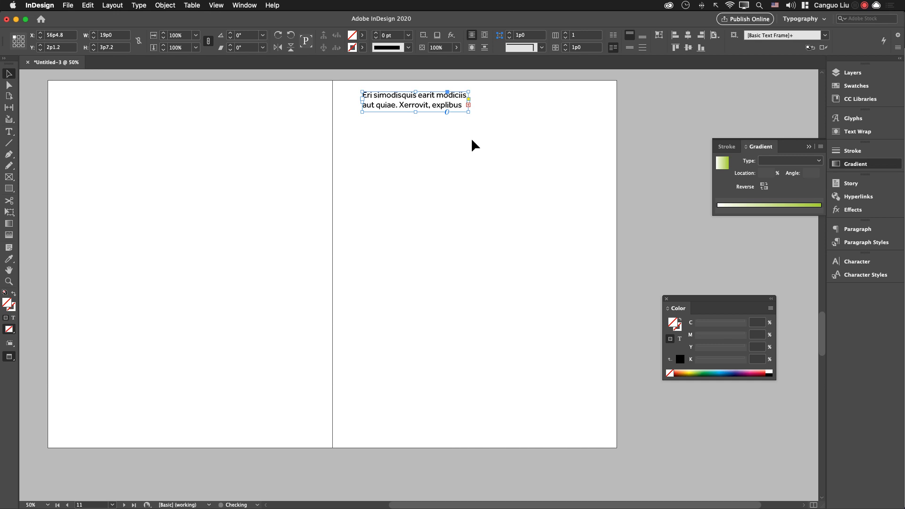
pyautogui.press('Down')
pyautogui.press('Down')
pyautogui.press('Down')
pyautogui.press('Down')
pyautogui.press('Down')
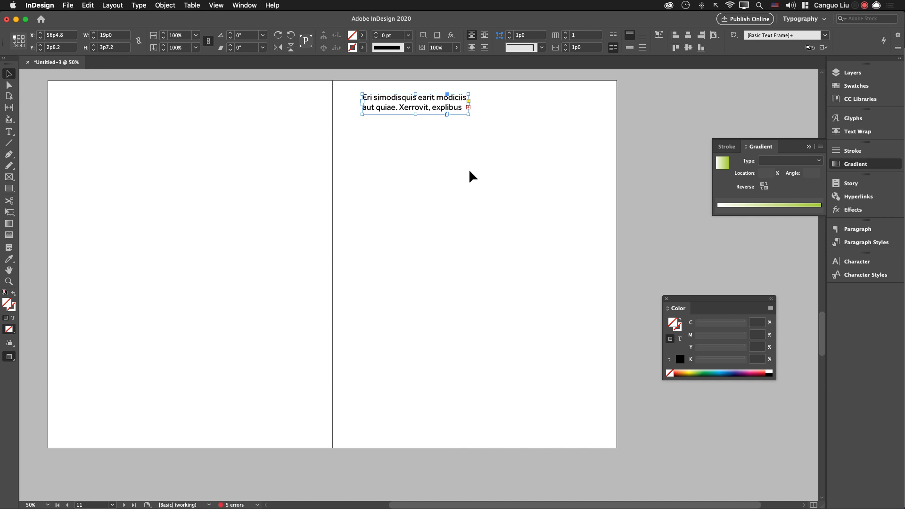
pyautogui.click(477, 183)
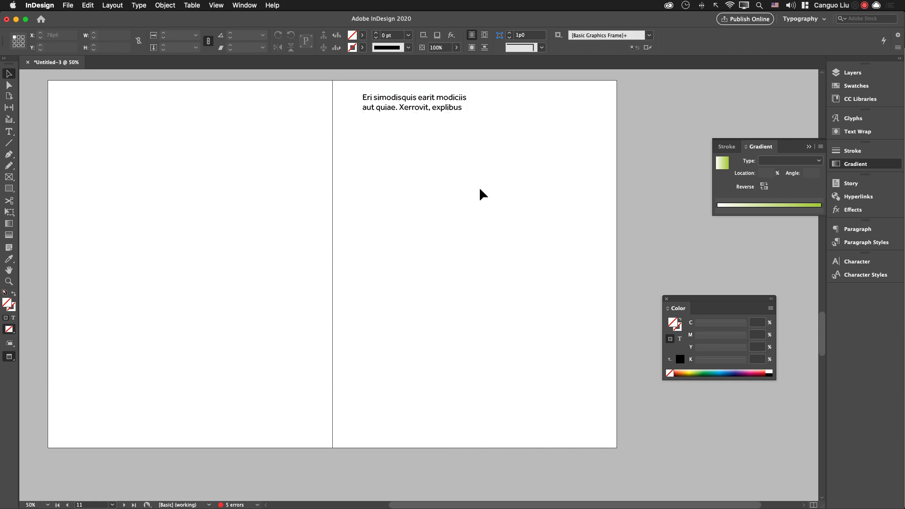
# Check the reference layout in Chrome, return to InDesign and draw a solid black rectangle about 9p2 by 12p1 below the heading.
pyautogui.press('super+Tab')
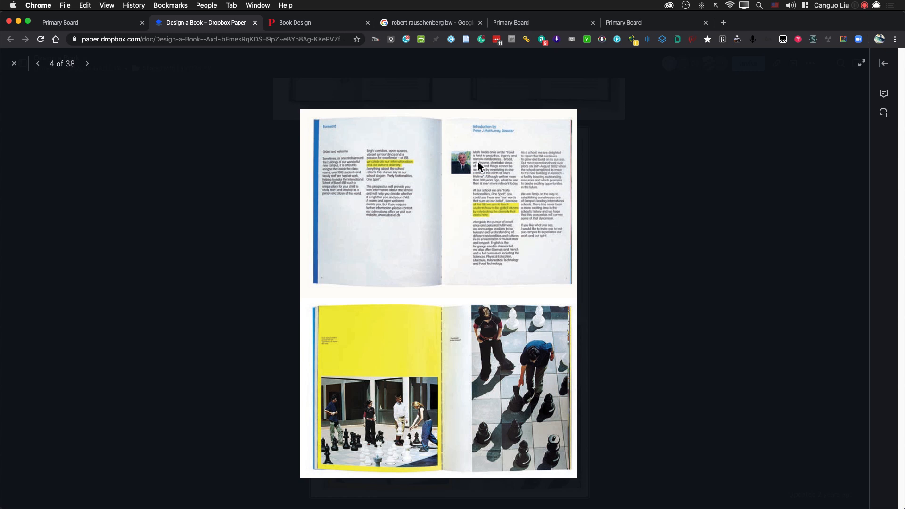
pyautogui.press('super+Tab')
pyautogui.click(467, 257)
pyautogui.press('m')
pyautogui.moveTo(353, 143); pyautogui.dragTo(405, 211)
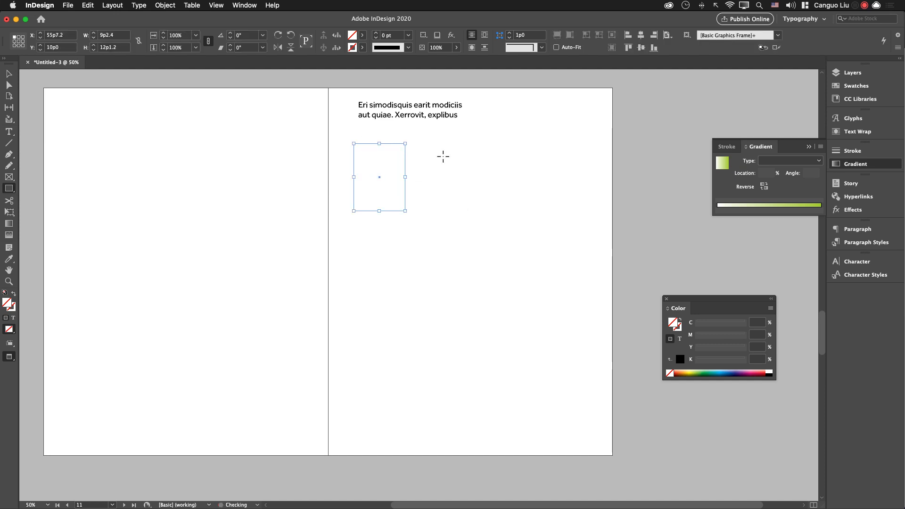
pyautogui.press('d')
pyautogui.hotkey('shift', 'x')
pyautogui.press('v')
pyautogui.click(455, 174)
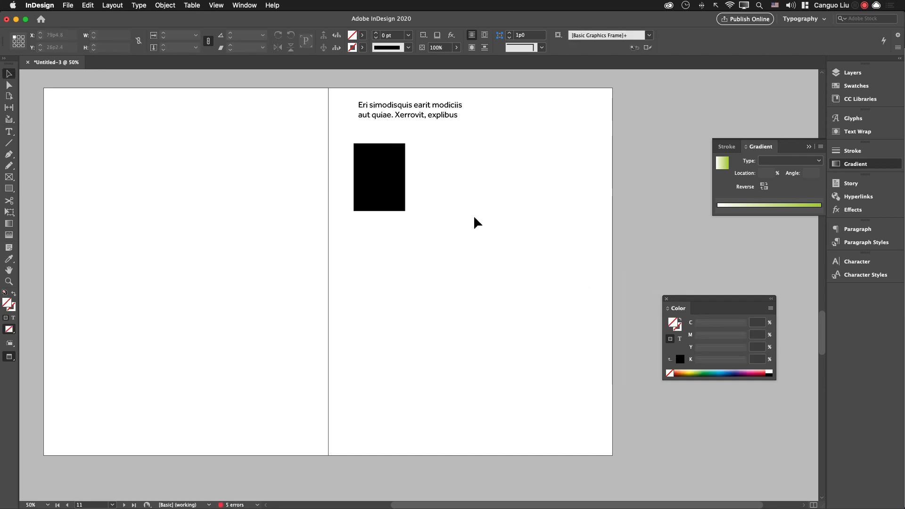
# Add a text frame about 31p6 wide and 46p0 high beside the black rectangle and fill it with placeholder text.
pyautogui.press('t')
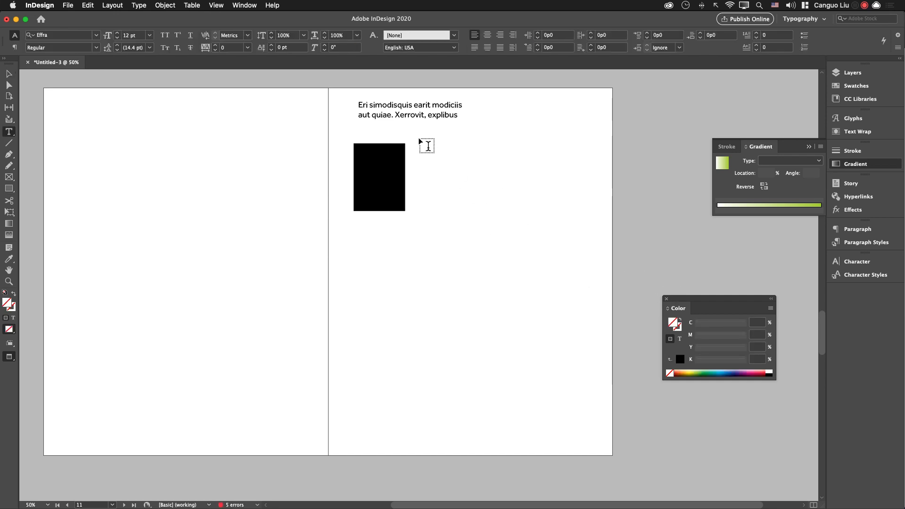
pyautogui.moveTo(416, 143); pyautogui.dragTo(596, 401)
pyautogui.press('super+Tab')
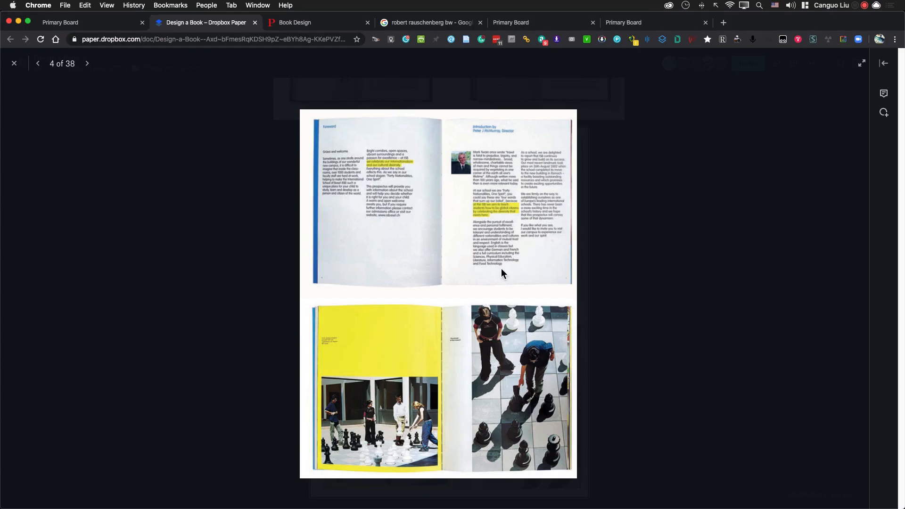
pyautogui.press('super+Tab')
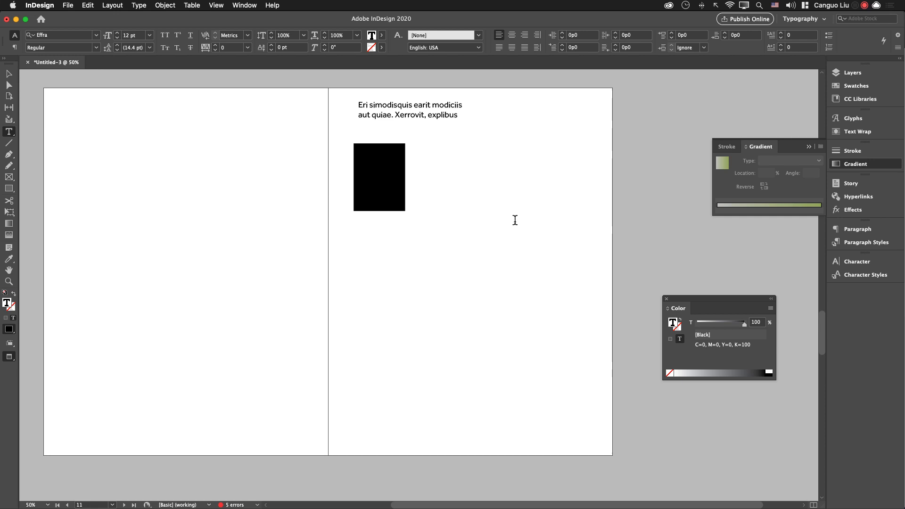
pyautogui.click(139, 6)
pyautogui.moveTo(123, 8)
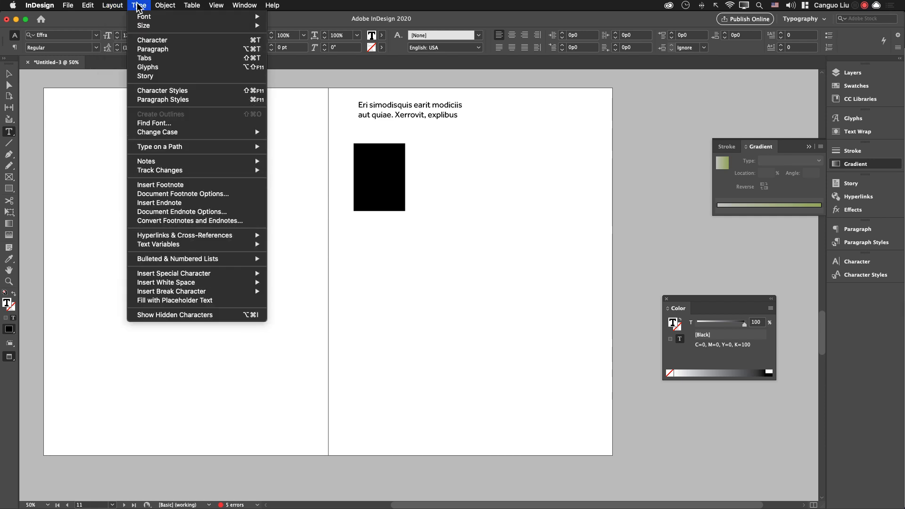
pyautogui.click(239, 301)
pyautogui.press('Escape')
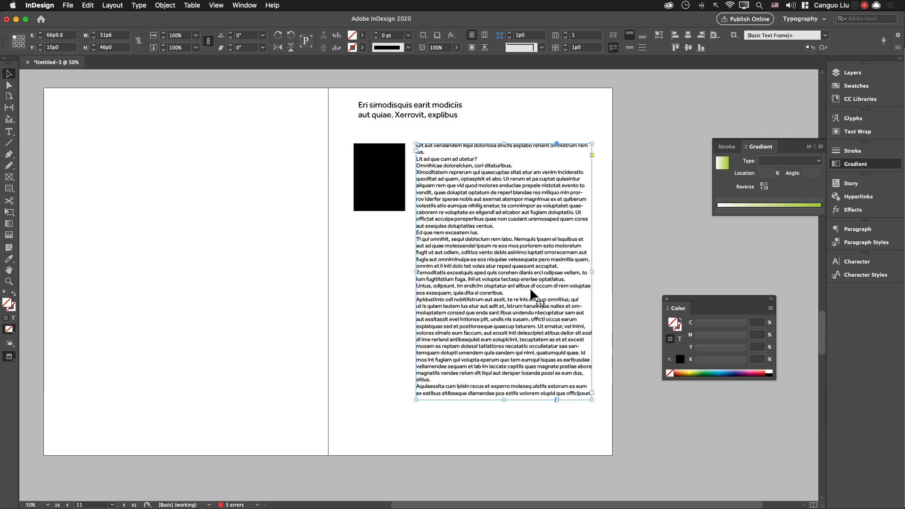
# Set the body text frame to two columns in Text Frame Options.
pyautogui.press('super+b')
pyautogui.click(698, 245)
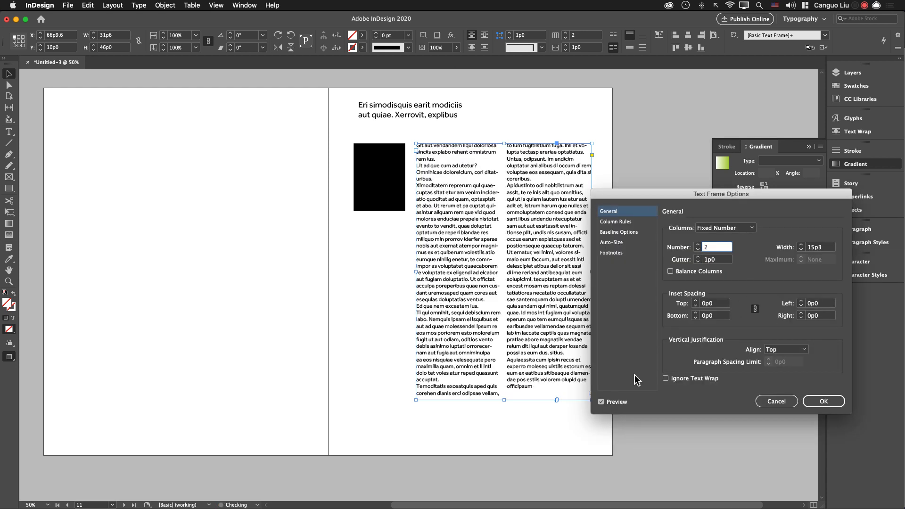
pyautogui.click(823, 401)
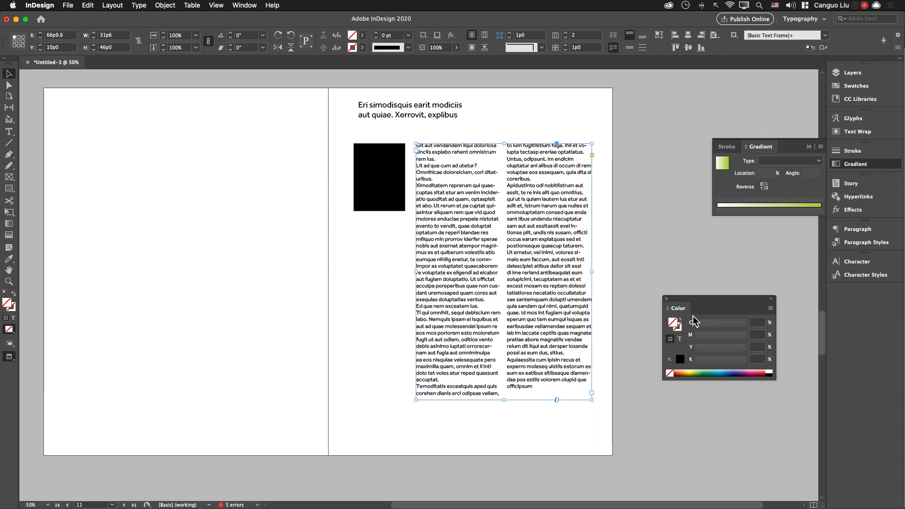
pyautogui.click(643, 264)
pyautogui.moveTo(483, 304); pyautogui.dragTo(559, 304)
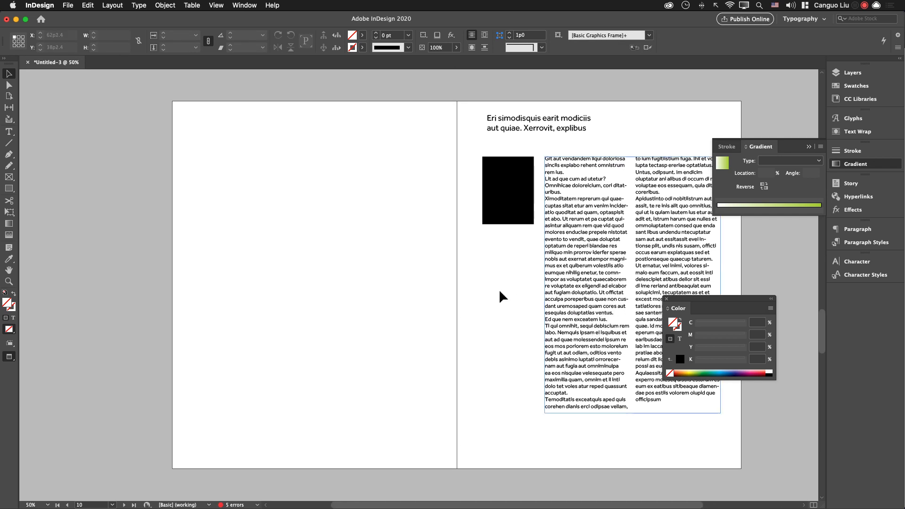
# Check the reference layout in Chrome, return to InDesign, copy the heading onto the left page and shorten its frame to one line.
pyautogui.press('super+Tab')
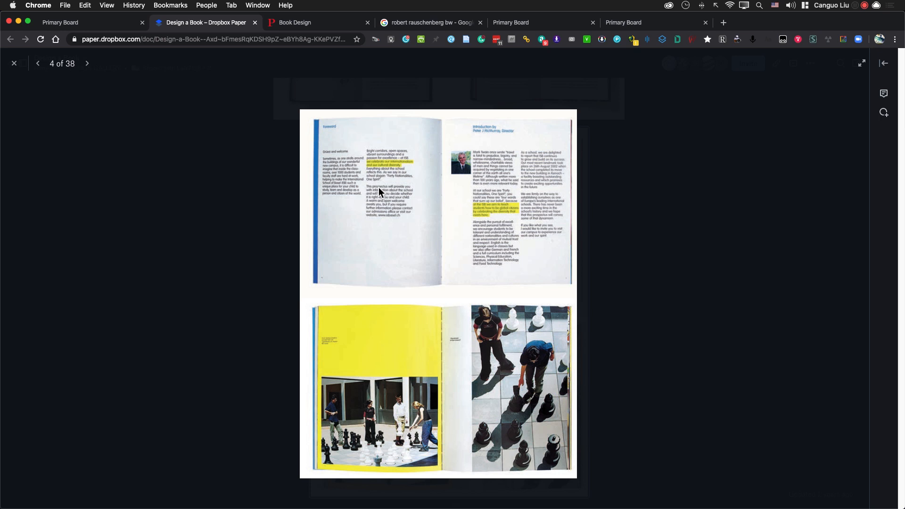
pyautogui.press('super+Tab')
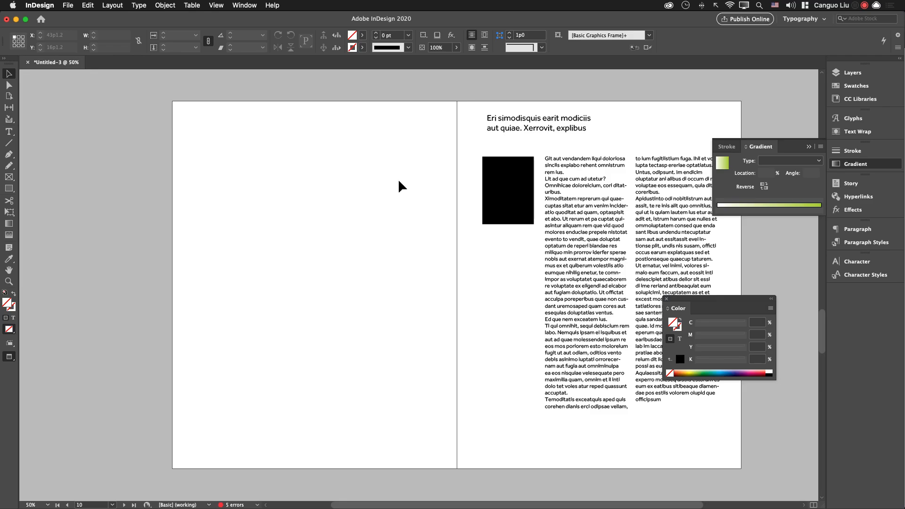
pyautogui.moveTo(587, 150); pyautogui.dragTo(326, 145)
pyautogui.click(320, 148)
pyautogui.click(357, 178)
pyautogui.moveTo(371, 184); pyautogui.dragTo(360, 181)
# Consult the reference in Chrome, then duplicate the two-column body text onto the left page in InDesign at about X 4p10.8.
pyautogui.press('super+Tab')
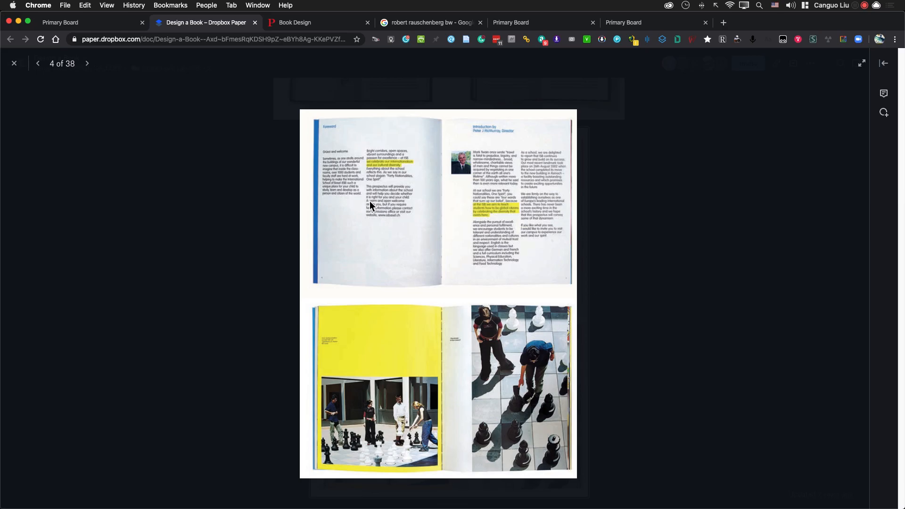
pyautogui.press('super+Tab')
pyautogui.click(619, 237)
pyautogui.moveTo(650, 247); pyautogui.dragTo(339, 238)
pyautogui.click(410, 243)
pyautogui.press('super+Tab')
pyautogui.press('super+Tab')
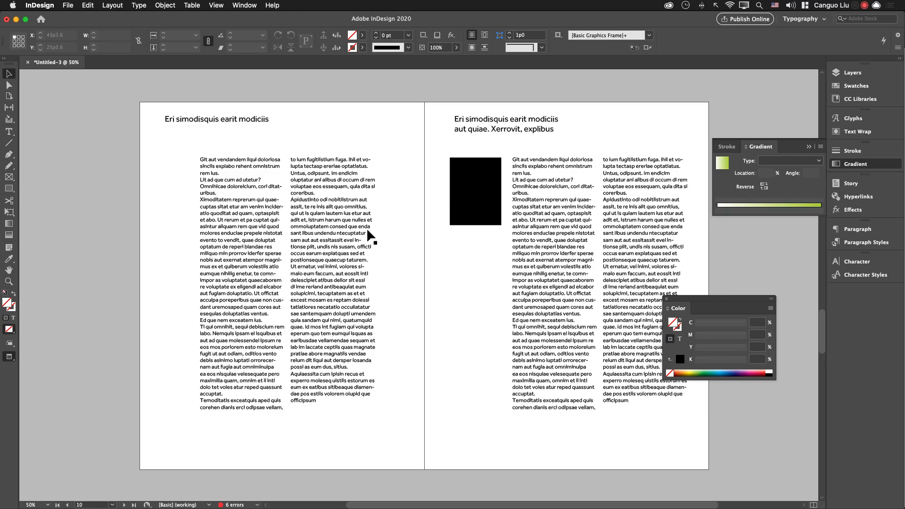
pyautogui.moveTo(322, 233); pyautogui.dragTo(290, 233)
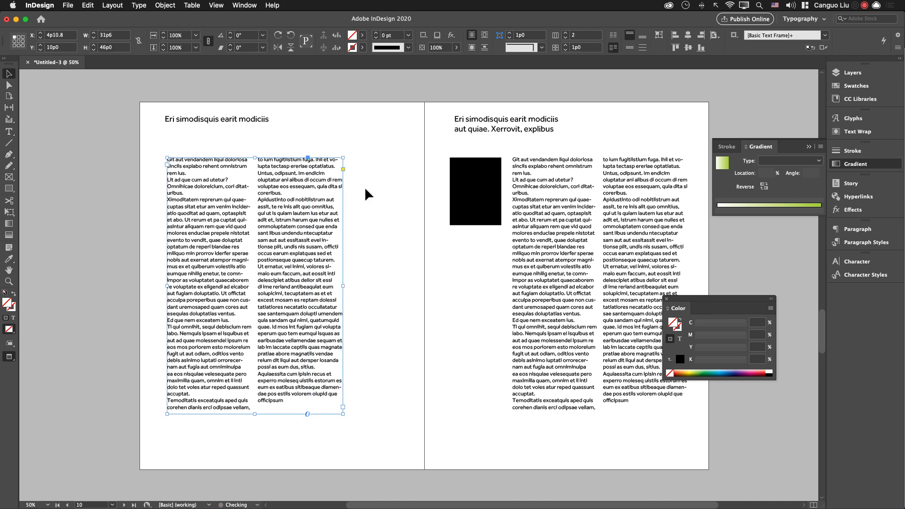
pyautogui.click(371, 182)
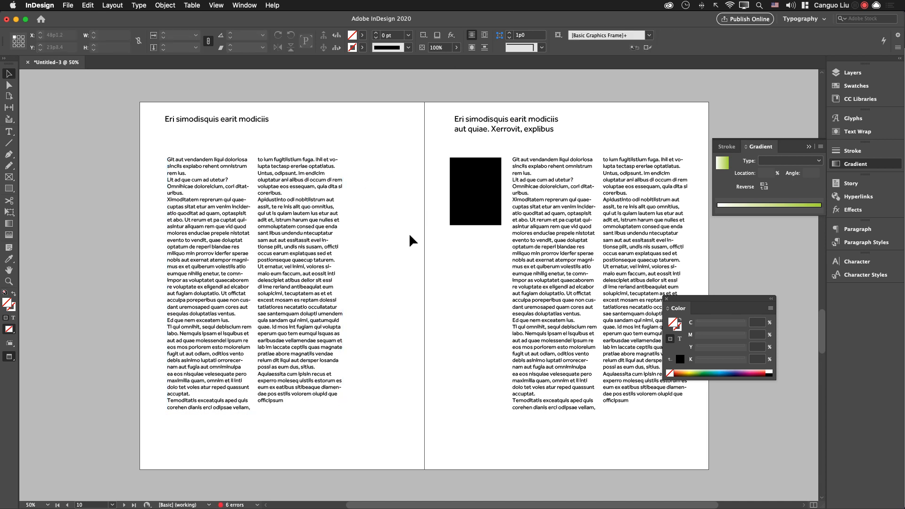
# Show the guides and align the left page's body text and heading with the left margin.
pyautogui.press('w')
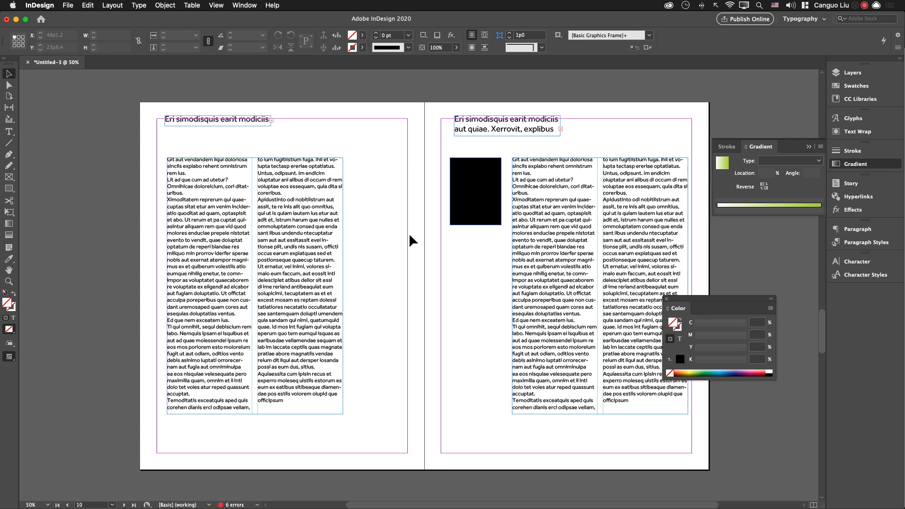
pyautogui.click(303, 242)
pyautogui.moveTo(303, 243); pyautogui.dragTo(292, 242)
pyautogui.moveTo(240, 116); pyautogui.dragTo(228, 117)
pyautogui.click(324, 149)
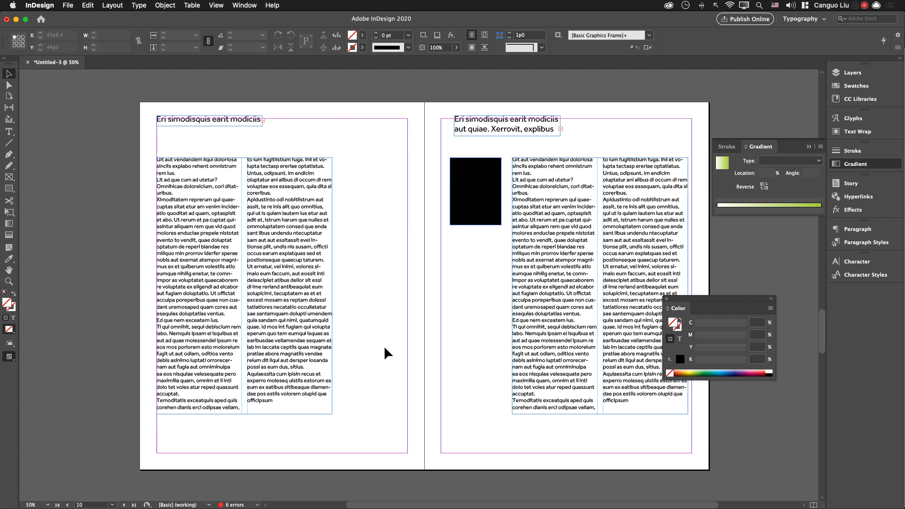
# Capture the chess photo from the Chrome reference, paste it into the black rectangle in InDesign, and fill the frame proportionally.
pyautogui.press('space')
pyautogui.moveTo(428, 353); pyautogui.dragTo(372, 345)
pyautogui.press('super+Tab')
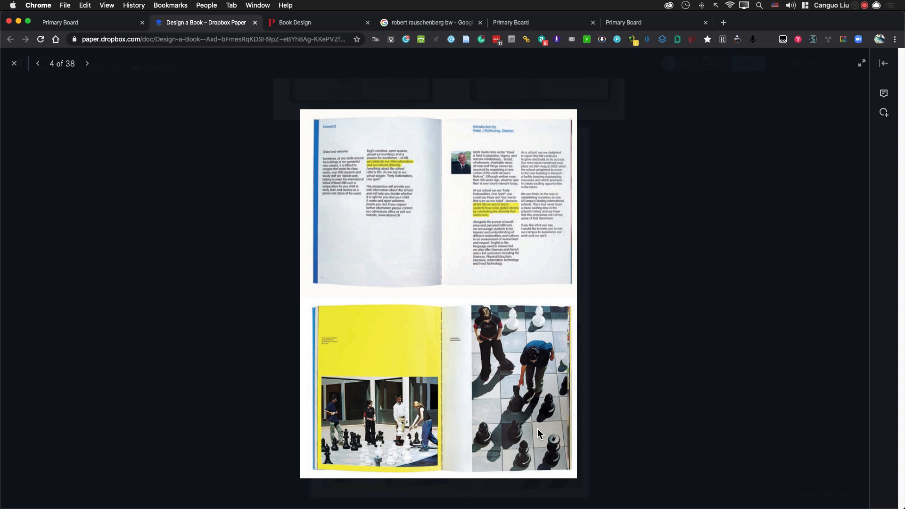
pyautogui.press('super+shift+4')
pyautogui.moveTo(476, 308); pyautogui.dragTo(566, 465)
pyautogui.press('super+Tab')
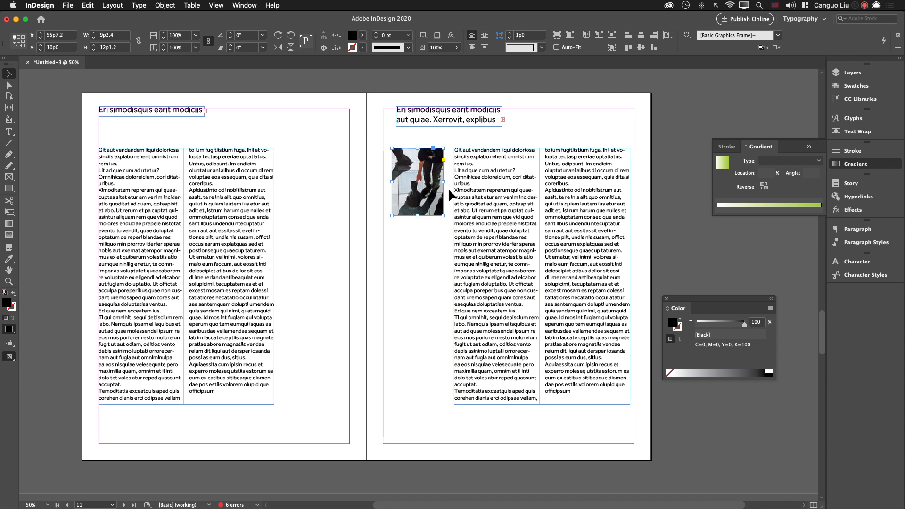
pyautogui.press('alt+shift+super+c')
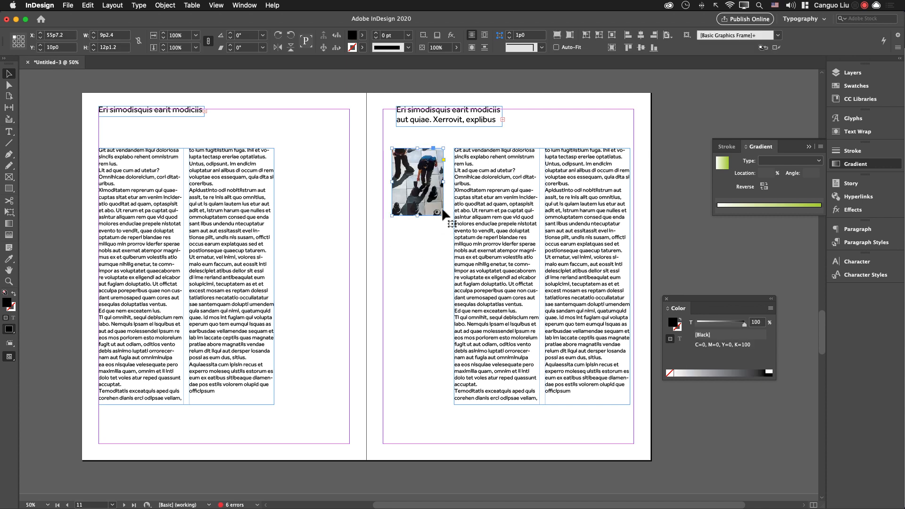
# Give the chess photo frame a 6 pt black stroke and preview the spread full screen.
pyautogui.click(362, 48)
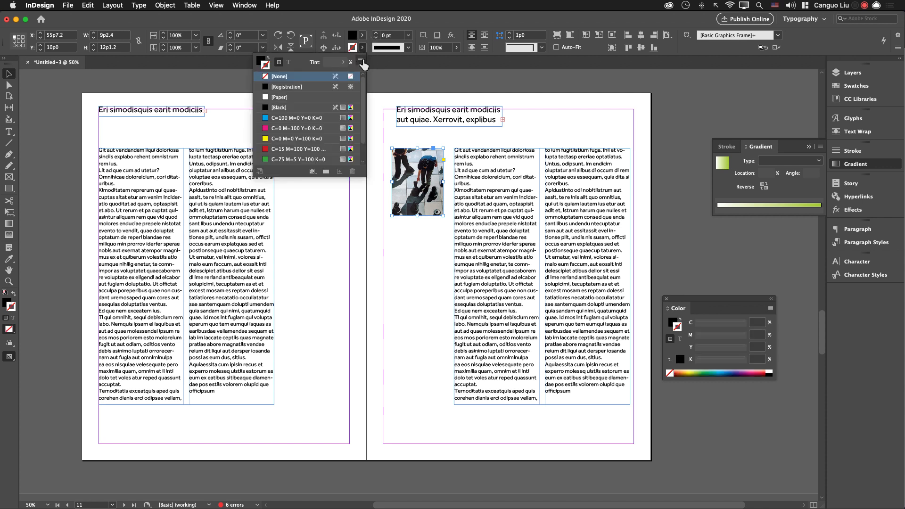
pyautogui.click(291, 106)
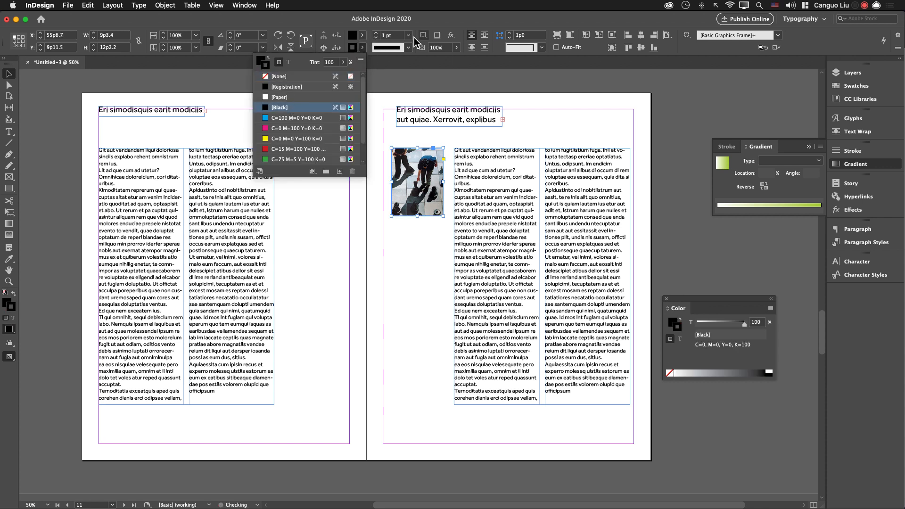
pyautogui.click(376, 33)
pyautogui.click(376, 33)
pyautogui.click(376, 33)
pyautogui.click(376, 33)
pyautogui.click(376, 33)
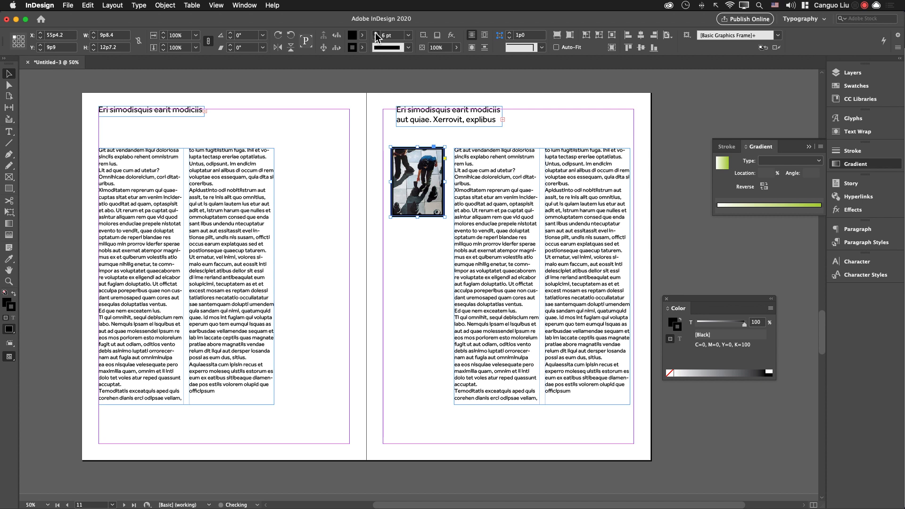
pyautogui.click(430, 257)
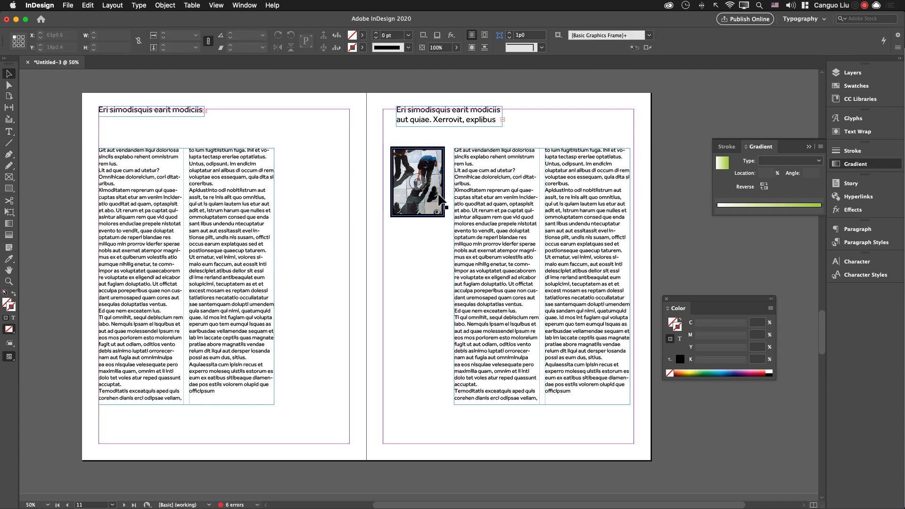
pyautogui.hotkey('shift', 'w')
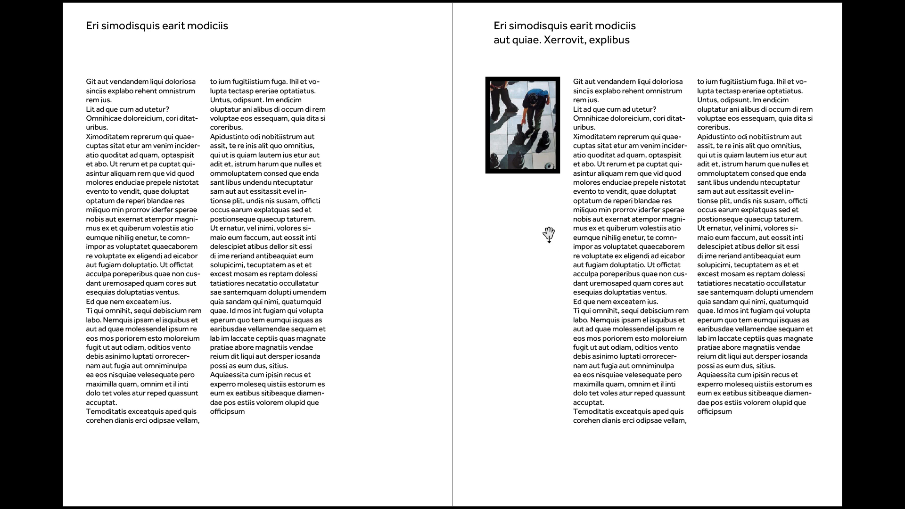
pyautogui.press('Escape')
# Go to the next blank spread, then examine the portrait spread further down the Design a Book document in Chrome.
pyautogui.moveTo(477, 345); pyautogui.dragTo(459, 238)
pyautogui.moveTo(464, 277); pyautogui.dragTo(476, 61)
pyautogui.moveTo(493, 392); pyautogui.dragTo(500, 287)
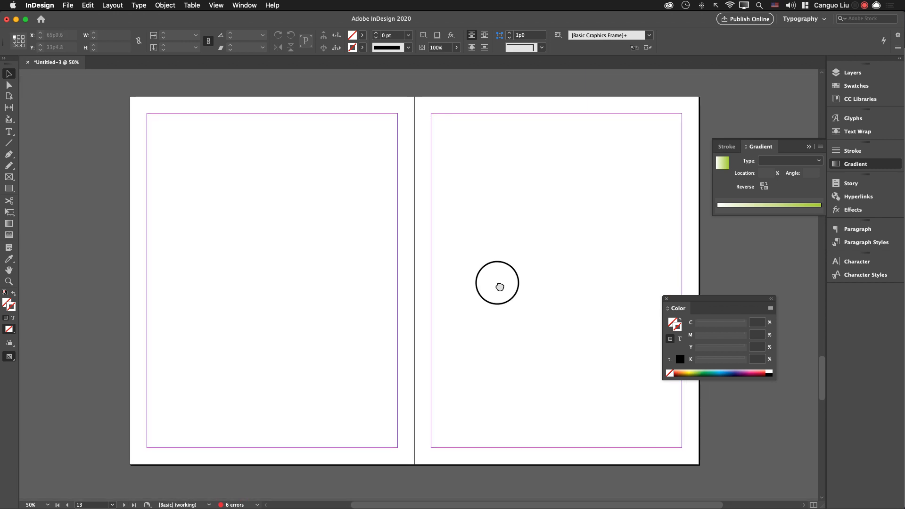
pyautogui.press('super+Tab')
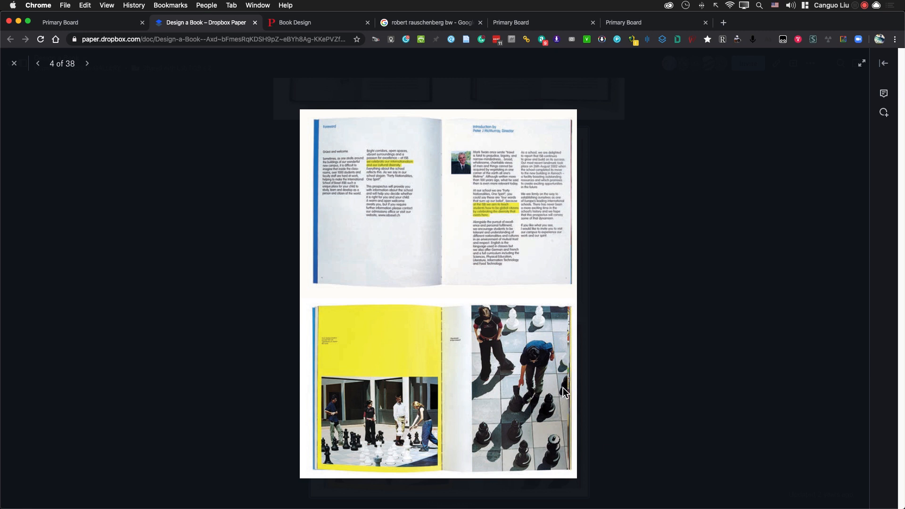
pyautogui.click(609, 394)
pyautogui.scroll(-4, 634, 389)
pyautogui.scroll(-1, 635, 389)
pyautogui.scroll(1, 635, 389)
pyautogui.scroll(-4, 608, 339)
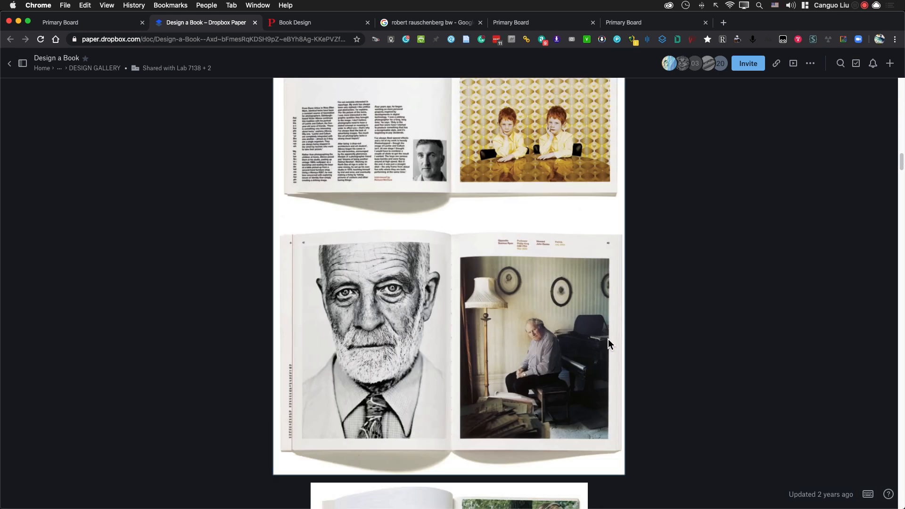
pyautogui.scroll(-1, 558, 343)
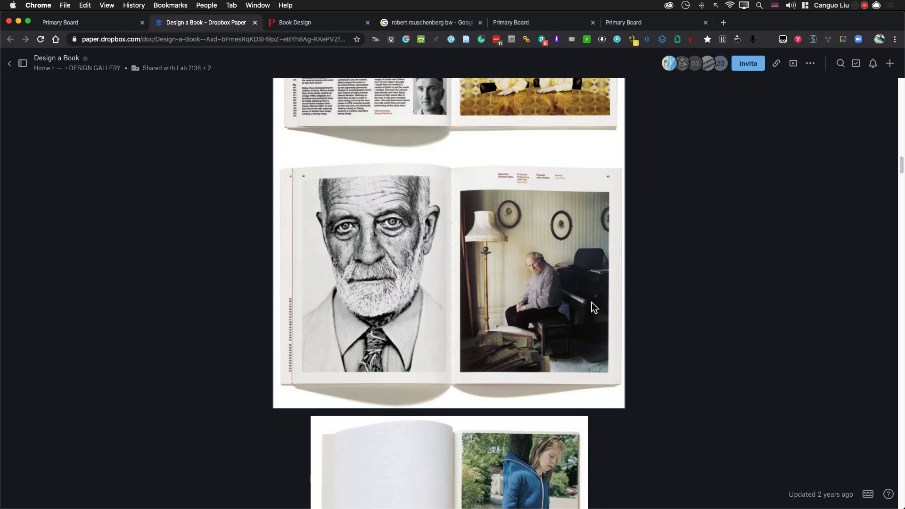
# Switch to InDesign and draw a 45p0 by 55p6 rectangle frame on the right page, ending at the bottom margin.
pyautogui.press('super+Tab')
pyautogui.moveTo(475, 291); pyautogui.dragTo(377, 289)
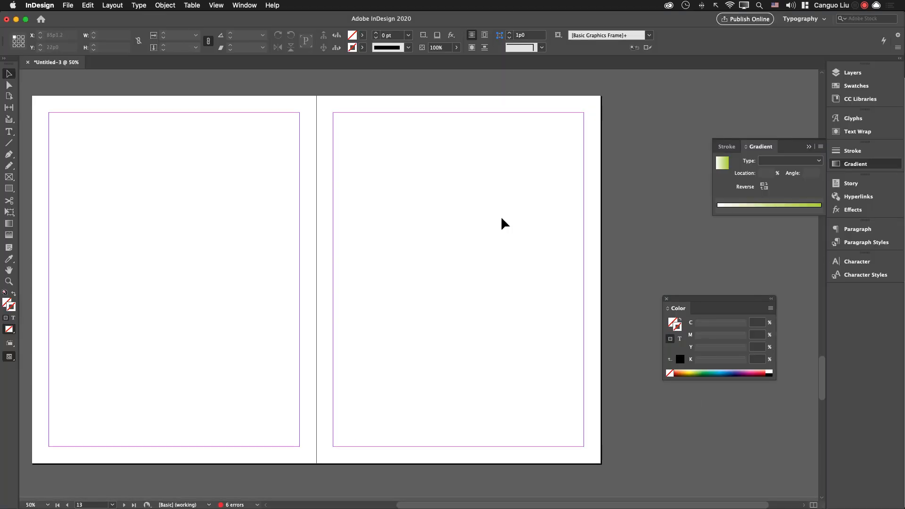
pyautogui.press('m')
pyautogui.moveTo(337, 140); pyautogui.dragTo(585, 446)
# Switch to Chrome and copy the Science Source black-and-white portrait from the Robert Rauschenberg image results.
pyautogui.press('super+Tab')
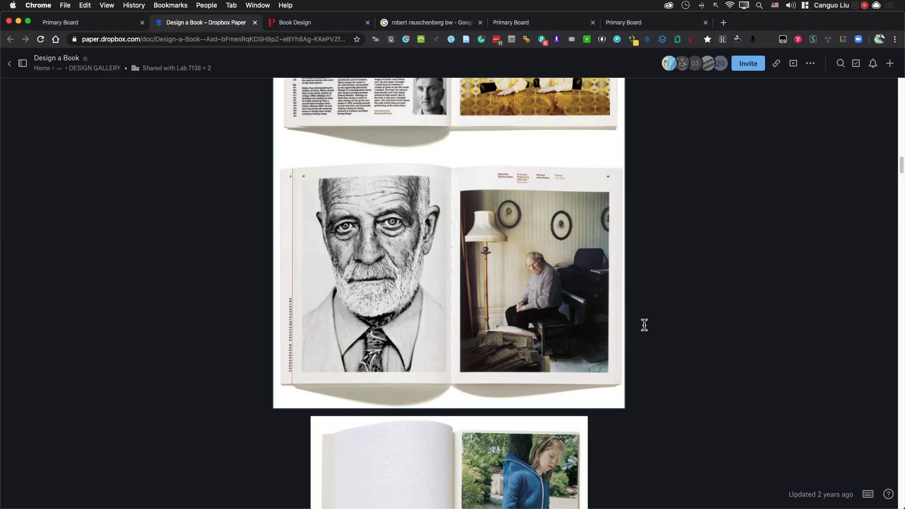
pyautogui.click(444, 24)
pyautogui.scroll(-10, 439, 383)
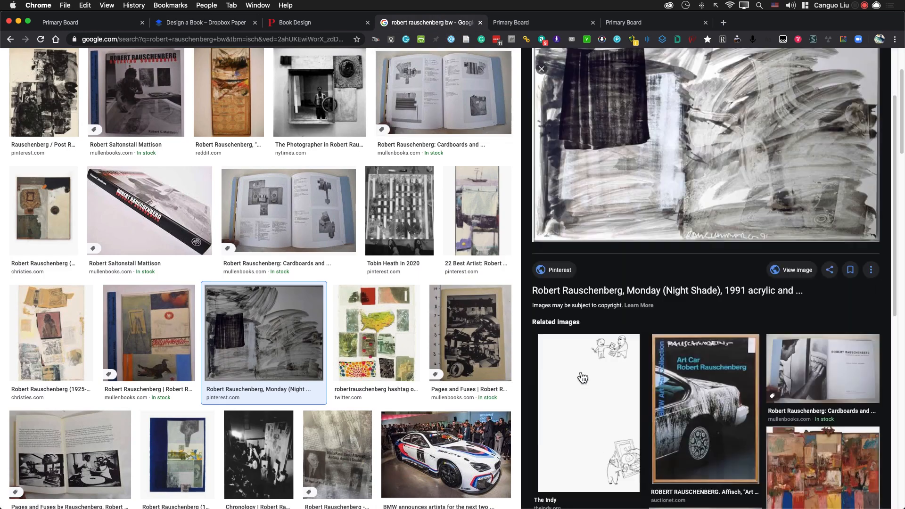
pyautogui.scroll(-6, 439, 383)
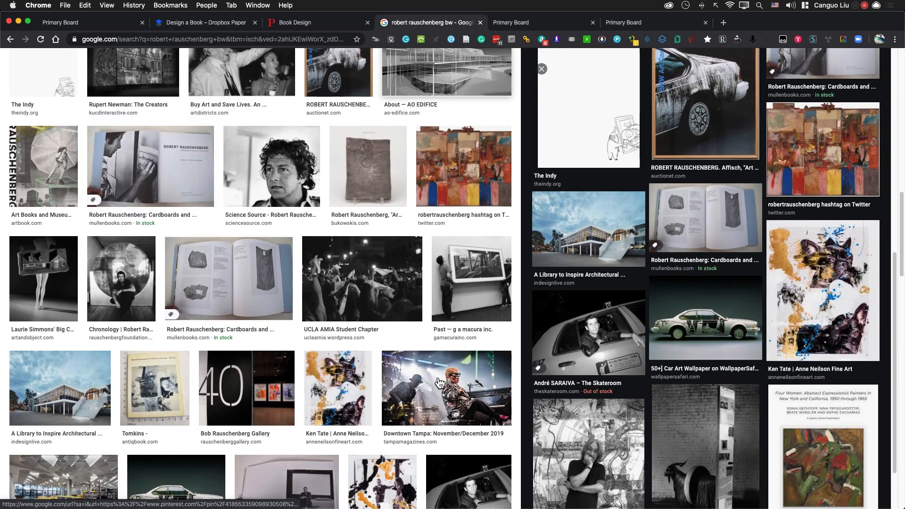
pyautogui.click(272, 166)
pyautogui.rightClick(720, 178)
pyautogui.click(779, 287)
pyautogui.click(778, 285)
pyautogui.press('super+w')
pyautogui.rightClick(713, 231)
pyautogui.click(741, 327)
# Switch to InDesign and paste the copied portrait into the empty frame on the right page.
pyautogui.press('super+Tab')
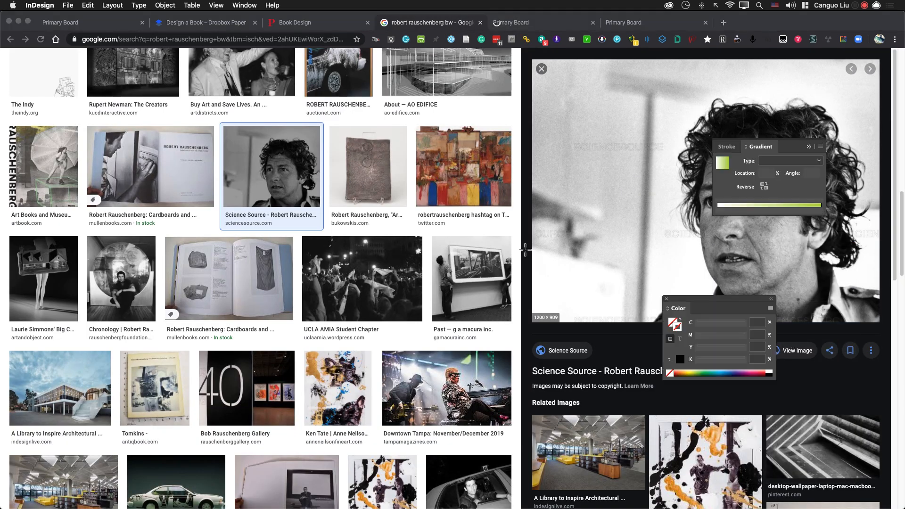
pyautogui.click(495, 242)
pyautogui.click(497, 265)
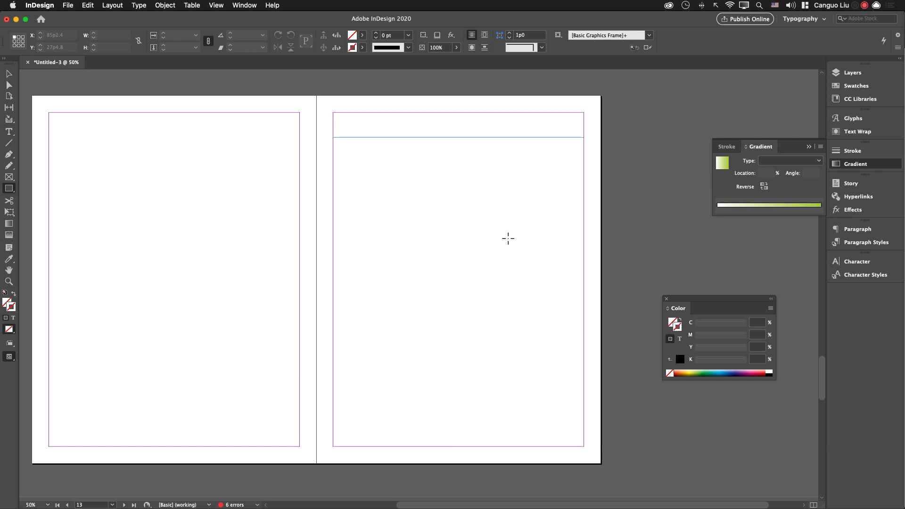
pyautogui.press('v')
pyautogui.click(517, 139)
pyautogui.press('alt+super+v')
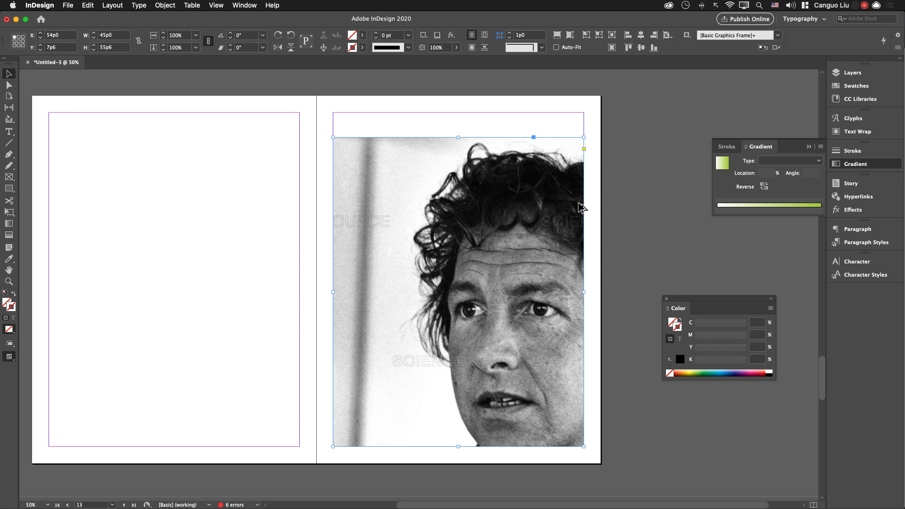
# Fill the right page's frame proportionally with the pasted portrait.
pyautogui.press('alt+shift+super+c')
pyautogui.click(632, 207)
pyautogui.moveTo(512, 235); pyautogui.dragTo(572, 204)
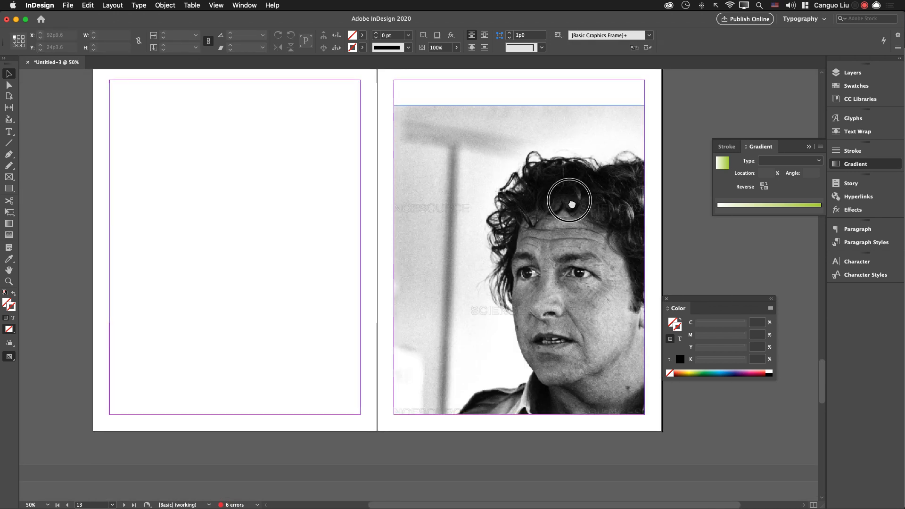
# Switch to Chrome, copy the Science Source portrait of Robert Rauschenberg again, and return to InDesign.
pyautogui.press('super+Tab')
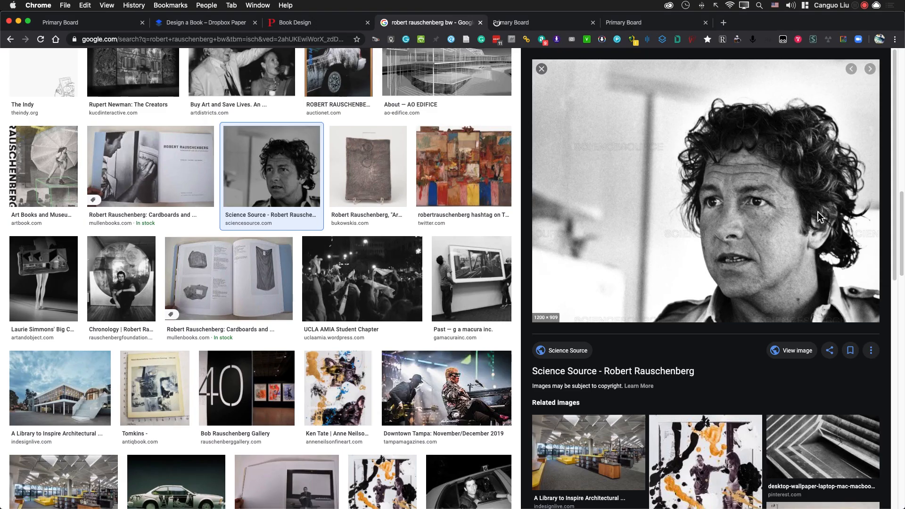
pyautogui.rightClick(792, 200)
pyautogui.click(702, 290)
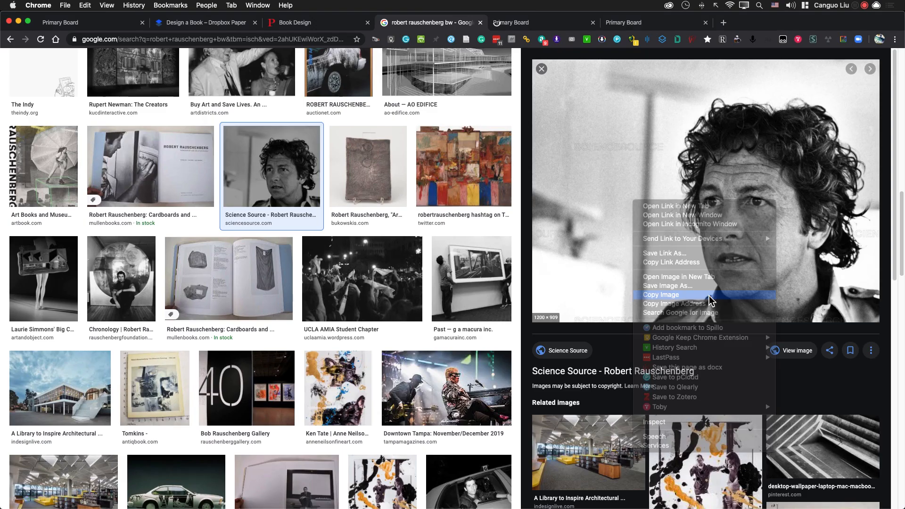
pyautogui.press('super+Tab')
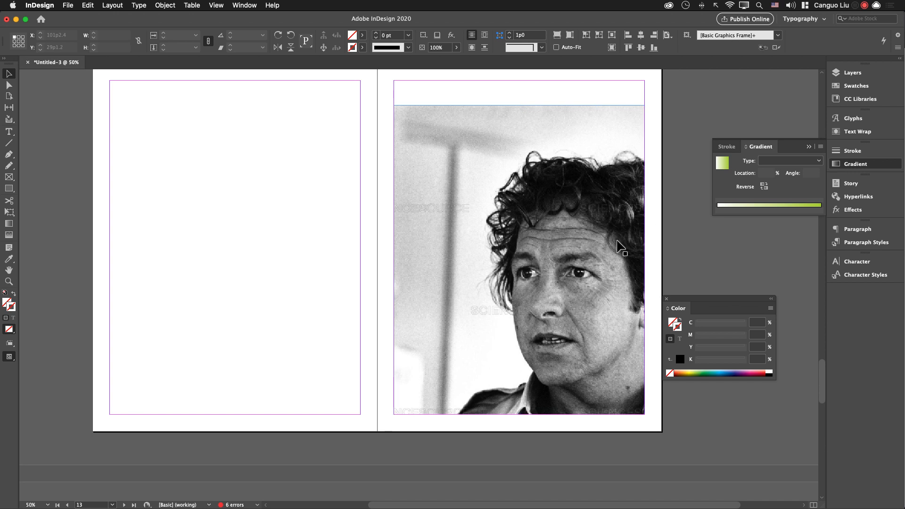
# Paste the copied portrait into the existing frame on the right page.
pyautogui.press('super+v')
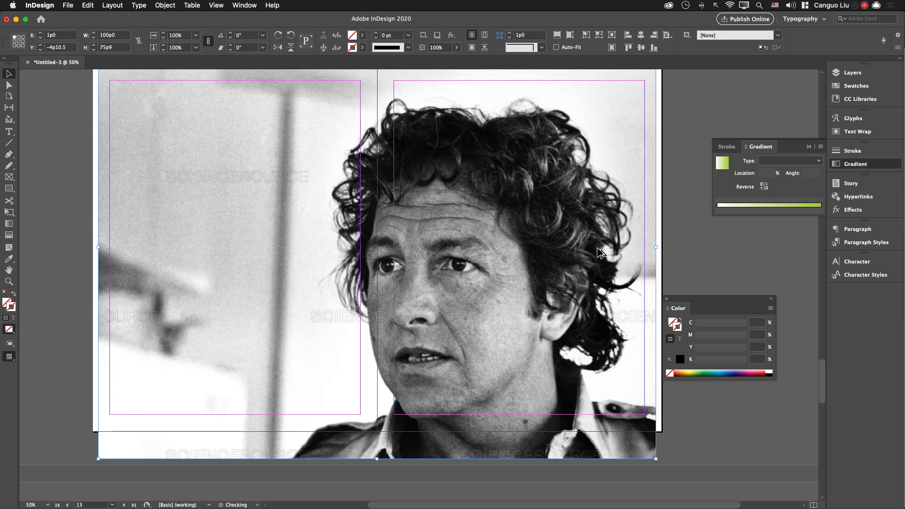
pyautogui.press('super+z')
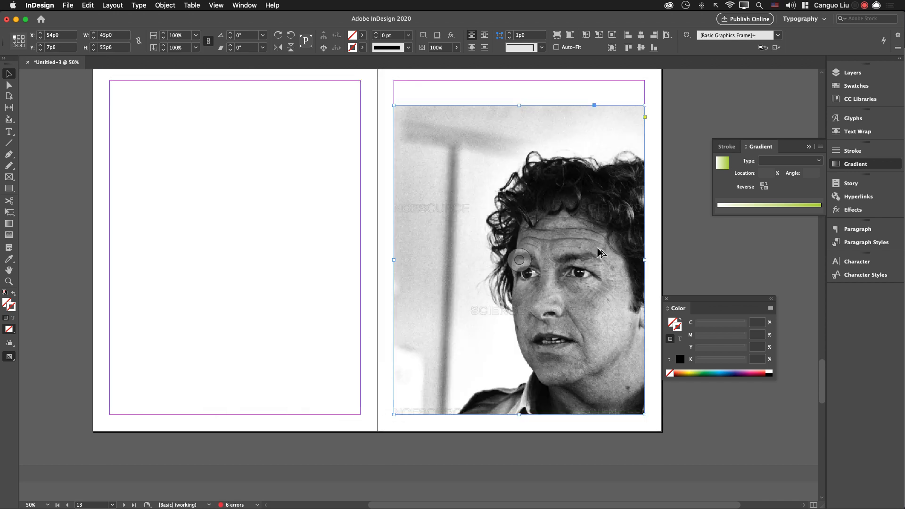
pyautogui.press('super+alt+v')
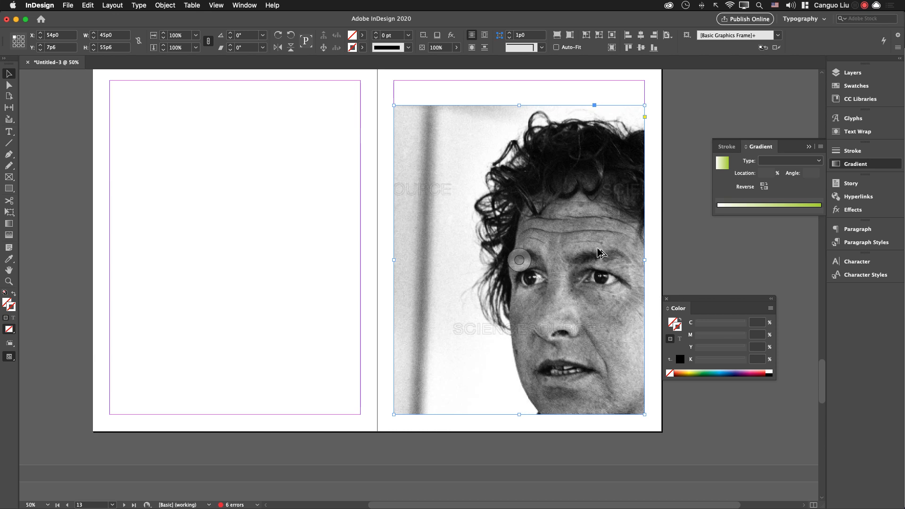
# Fill the frame proportionally with the portrait and shift the image left inside it to bring in the whole head.
pyautogui.press('super+alt+shift+c')
pyautogui.press('super+alt+shift+e')
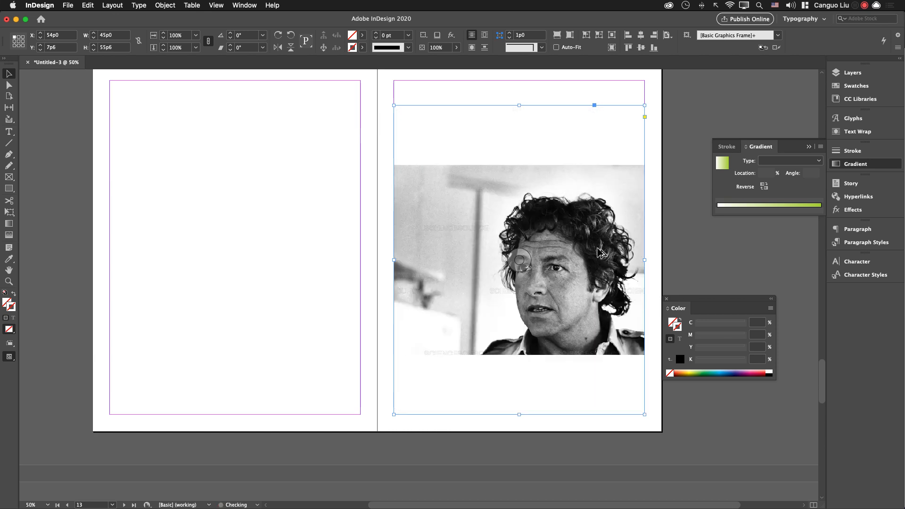
pyautogui.press('super+alt+shift+c')
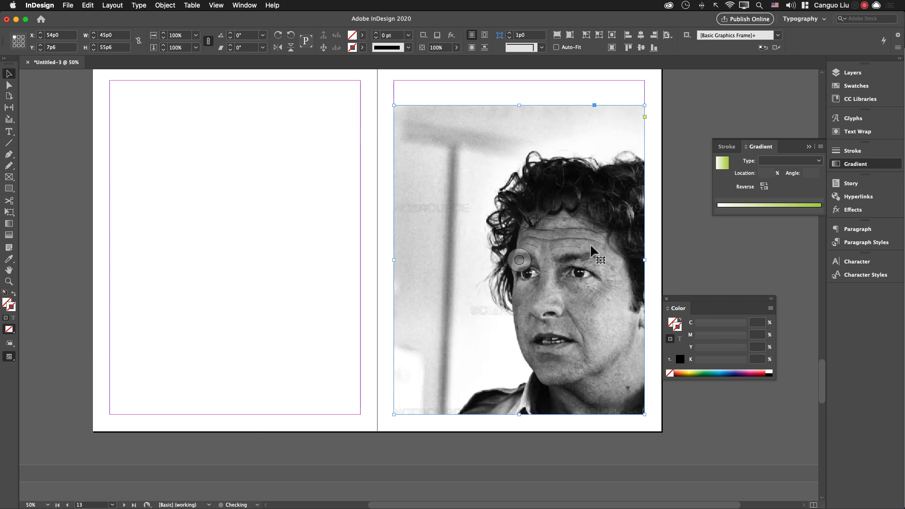
pyautogui.moveTo(515, 259); pyautogui.dragTo(472, 261)
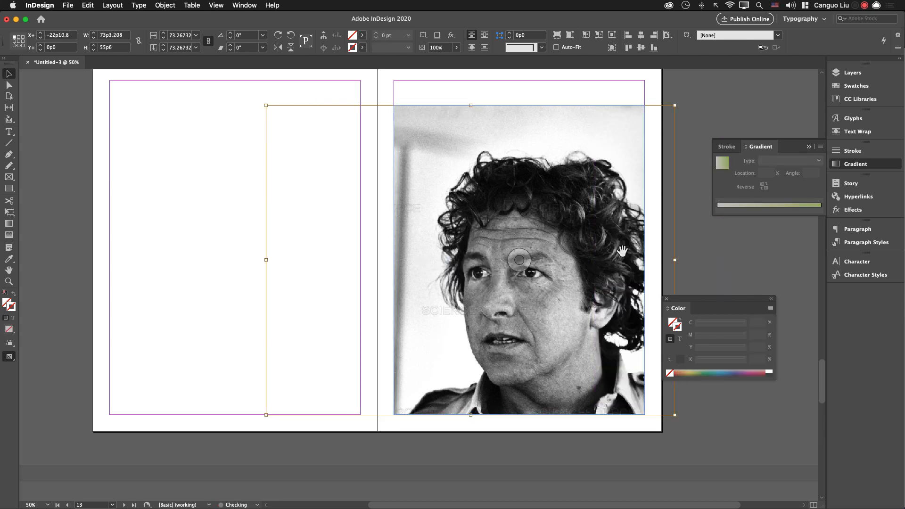
pyautogui.click(692, 235)
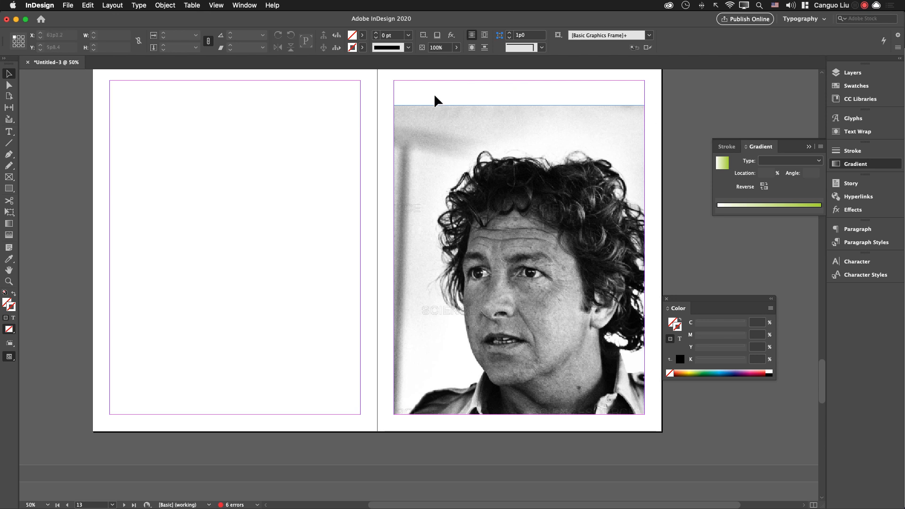
# Draw a full-width text frame above the portrait, and examine the caption layout of the reference spread in the Design a Book document in Chrome.
pyautogui.press('t')
pyautogui.moveTo(397, 86); pyautogui.dragTo(645, 99)
pyautogui.press('super+Tab')
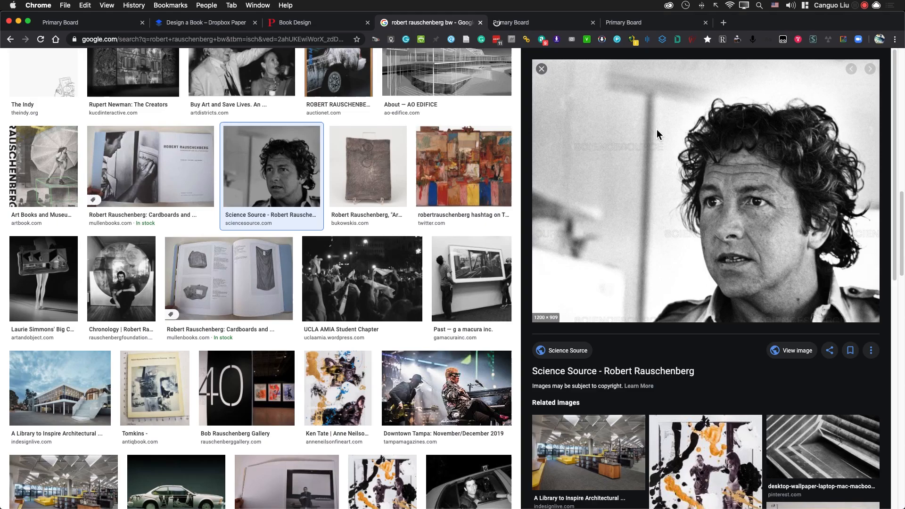
pyautogui.click(341, 21)
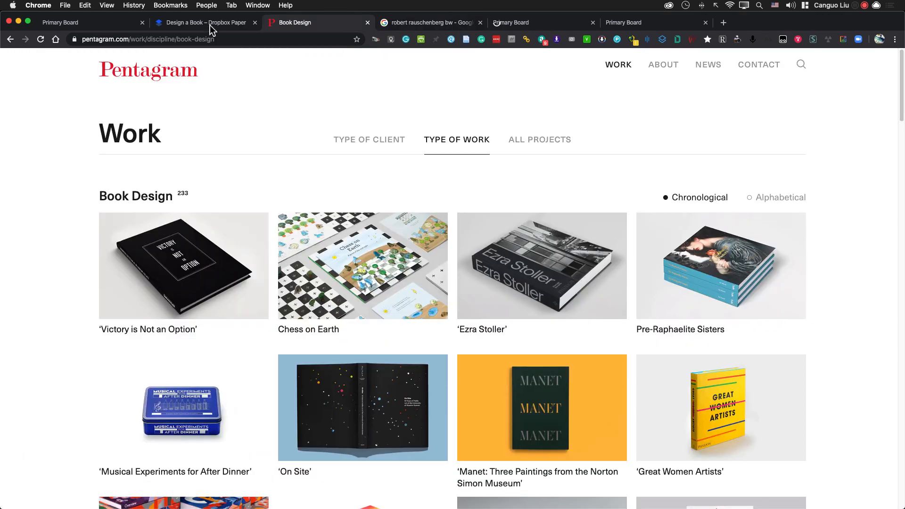
pyautogui.click(210, 24)
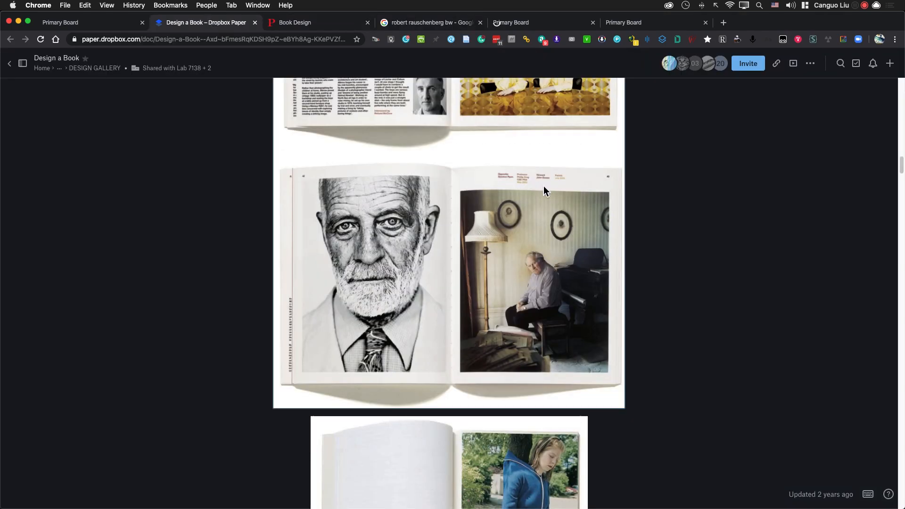
# Switch to InDesign, narrow the text frame above the portrait to 34p0, and fill it with placeholder text.
pyautogui.press('super+Tab')
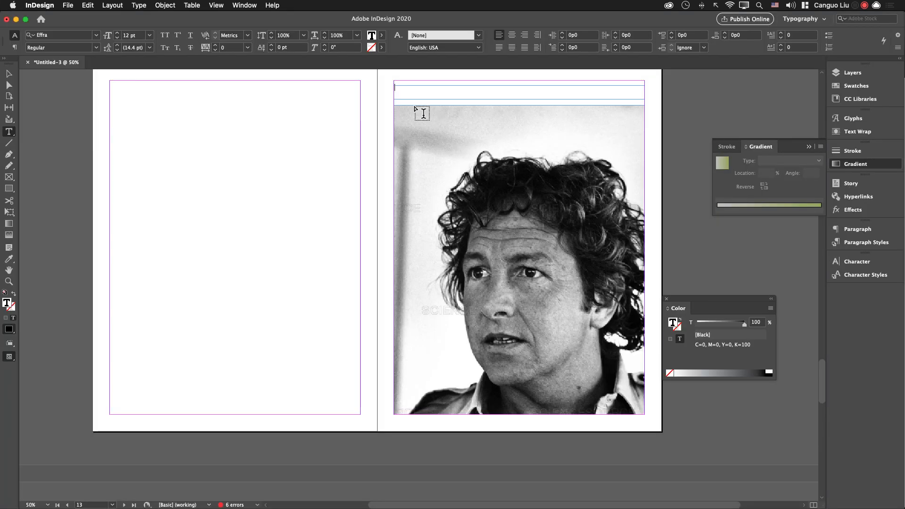
pyautogui.press('Escape')
pyautogui.moveTo(637, 98); pyautogui.dragTo(584, 99)
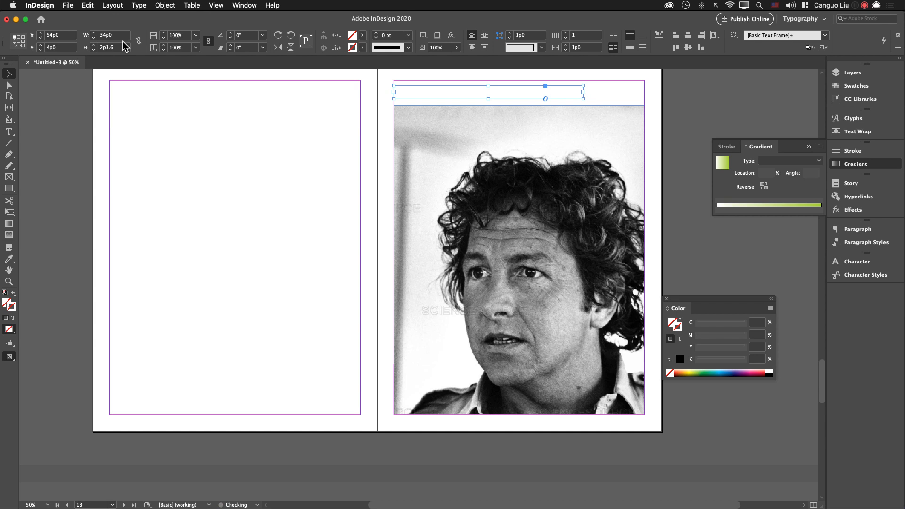
pyautogui.click(112, 5)
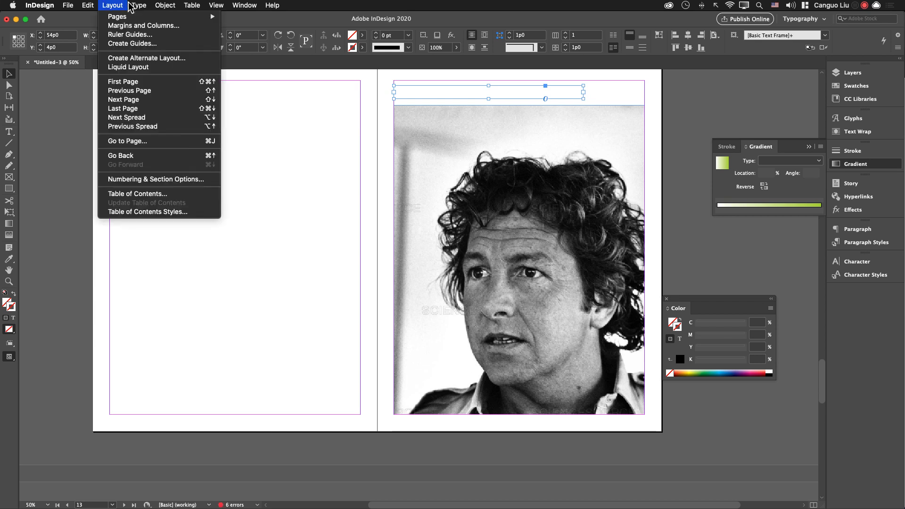
pyautogui.moveTo(139, 5)
pyautogui.click(174, 300)
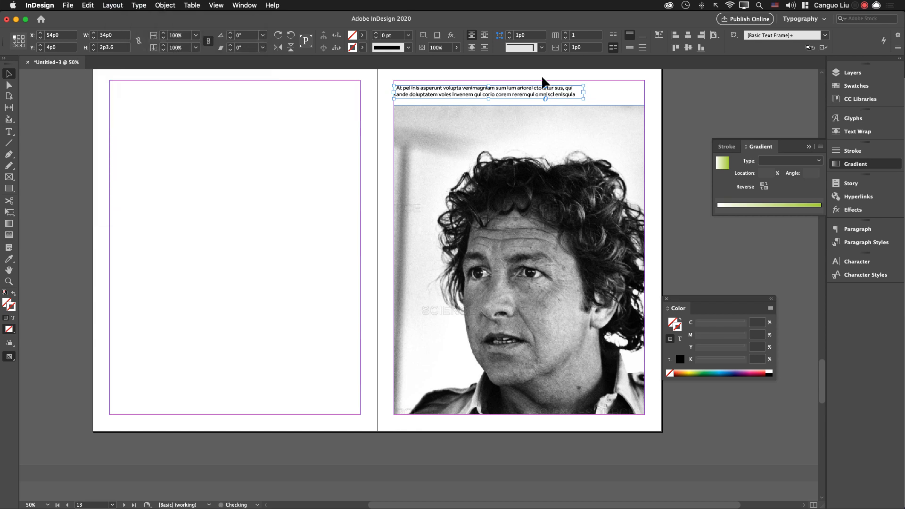
# Split the caption text frame into four columns.
pyautogui.press('super+b')
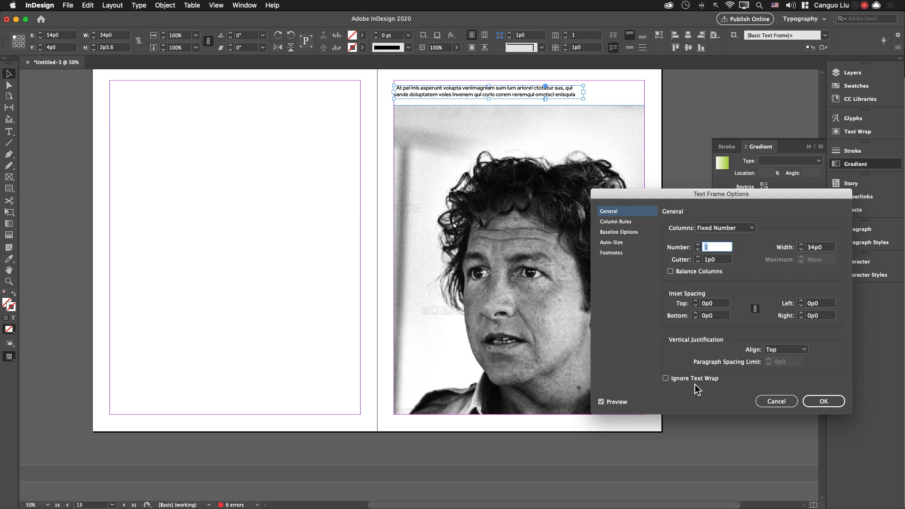
pyautogui.click(697, 244)
pyautogui.click(698, 244)
pyautogui.click(698, 244)
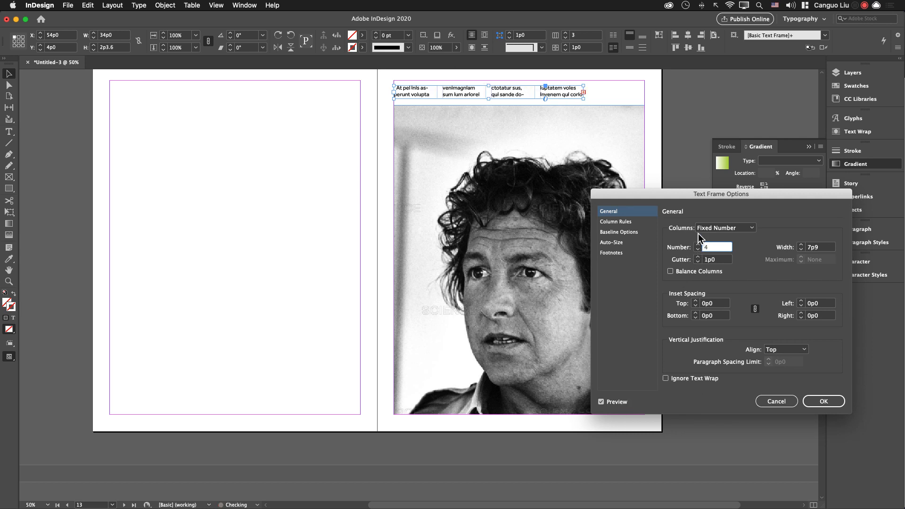
pyautogui.click(824, 401)
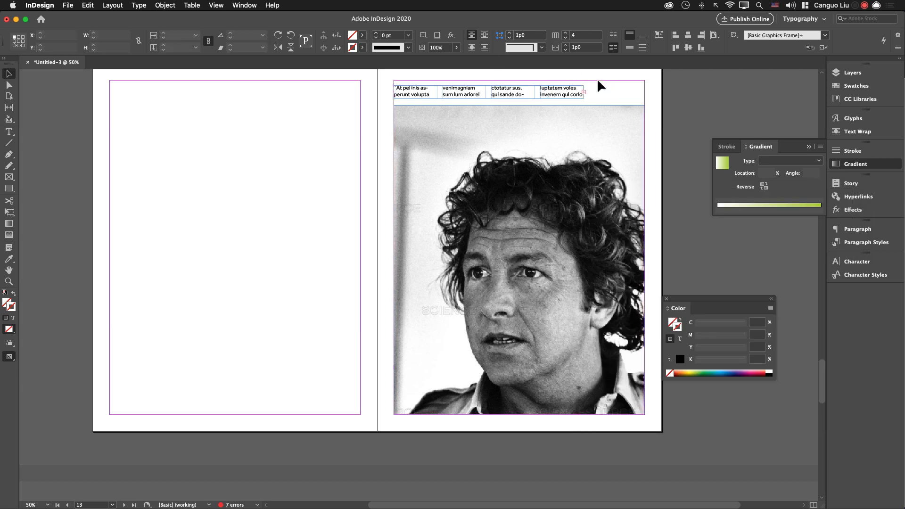
pyautogui.moveTo(569, 92); pyautogui.dragTo(596, 92)
pyautogui.click(674, 119)
pyautogui.moveTo(521, 89); pyautogui.dragTo(502, 89)
pyautogui.click(669, 124)
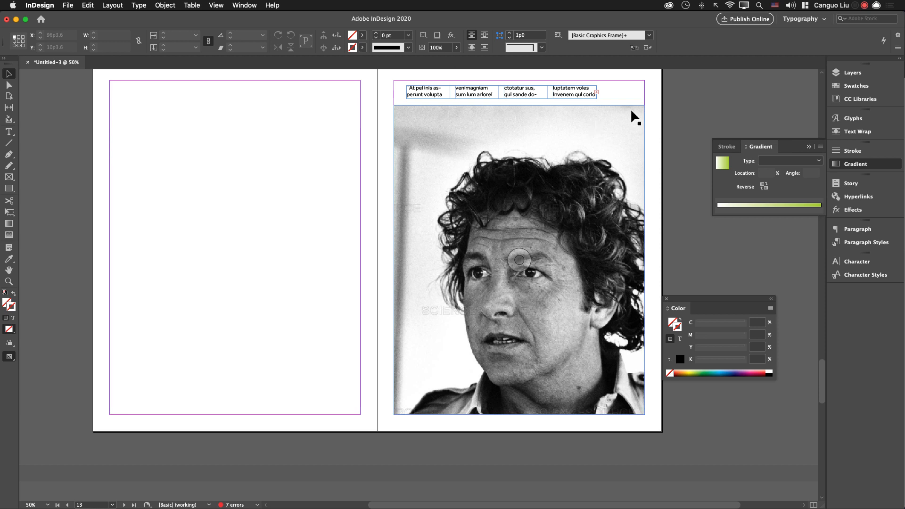
pyautogui.moveTo(529, 89); pyautogui.dragTo(512, 88)
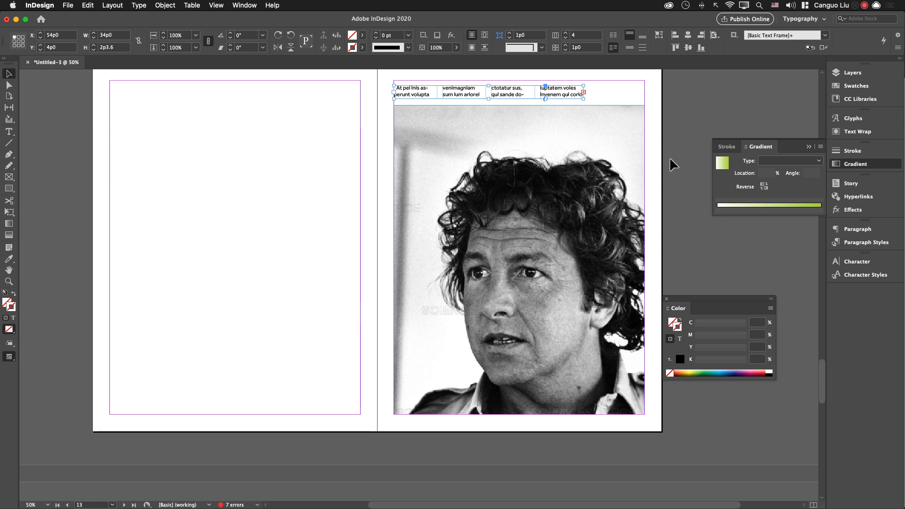
# Preview the spread full screen, and examine the next reference in Chrome, with a photo at the top of its right page.
pyautogui.hotkey('shift', 'w')
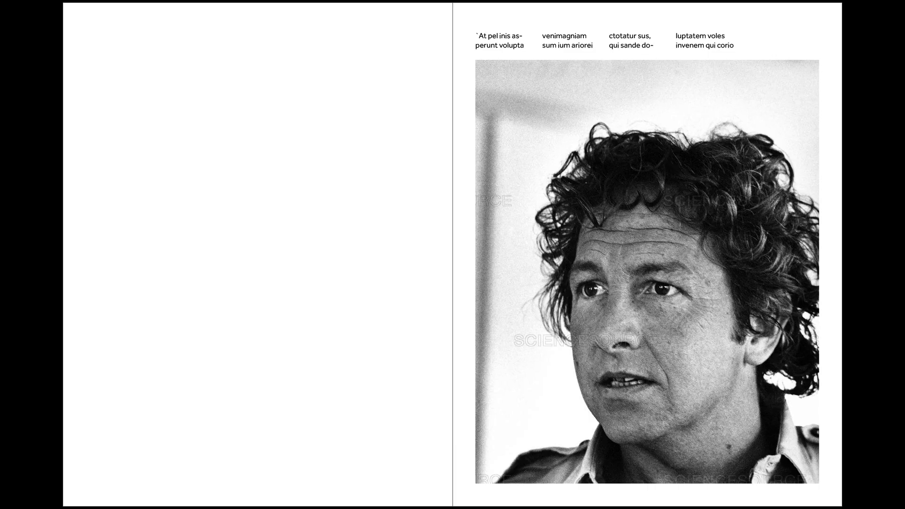
pyautogui.press('Escape')
pyautogui.press('super+Tab')
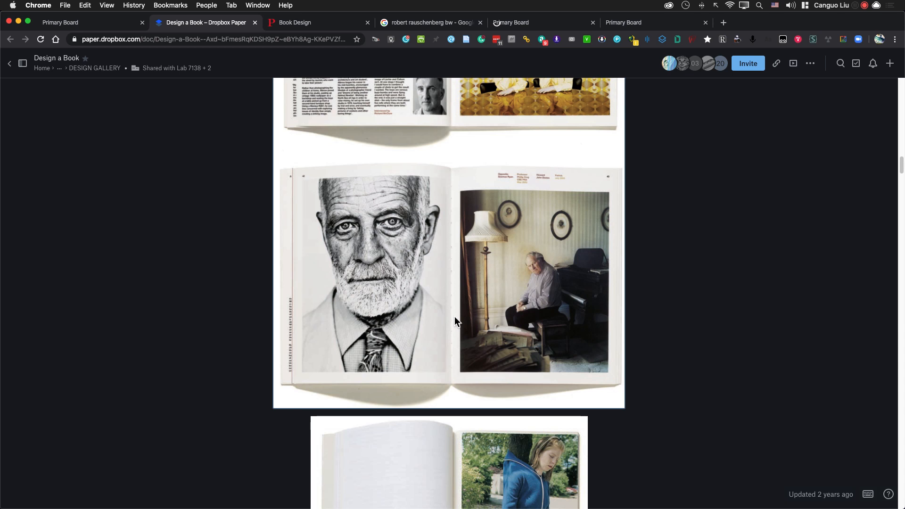
pyautogui.scroll(-5, 505, 330)
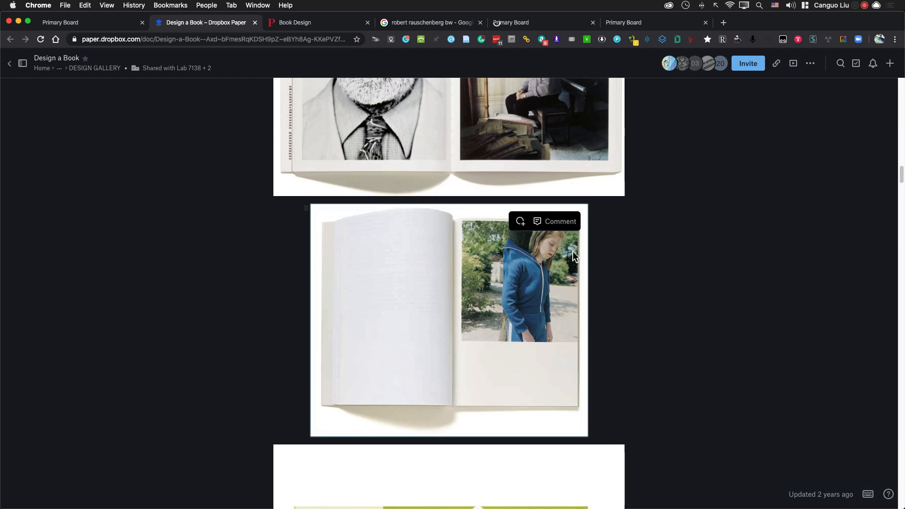
# Switch to InDesign, draw a 48p0 square from the left page's top-left corner, and fill it with solid black.
pyautogui.press('super+Tab')
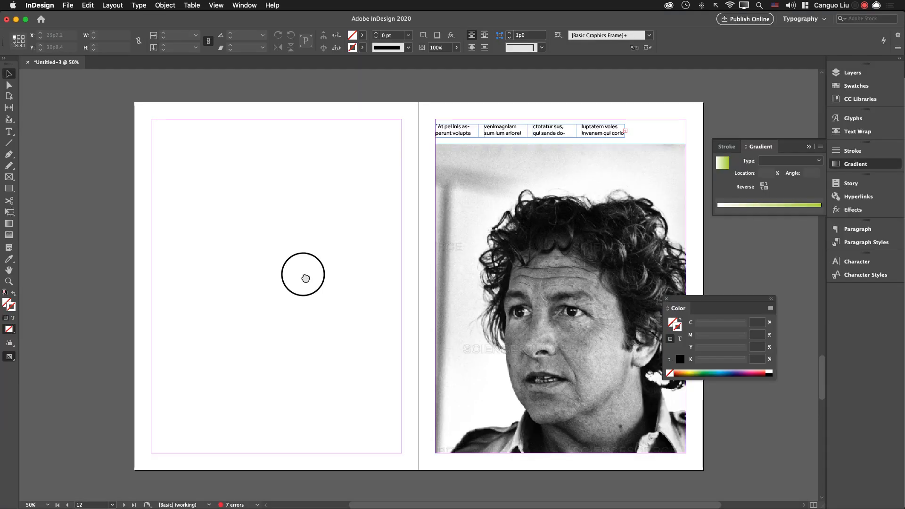
pyautogui.moveTo(302, 276); pyautogui.dragTo(366, 271)
pyautogui.press('m')
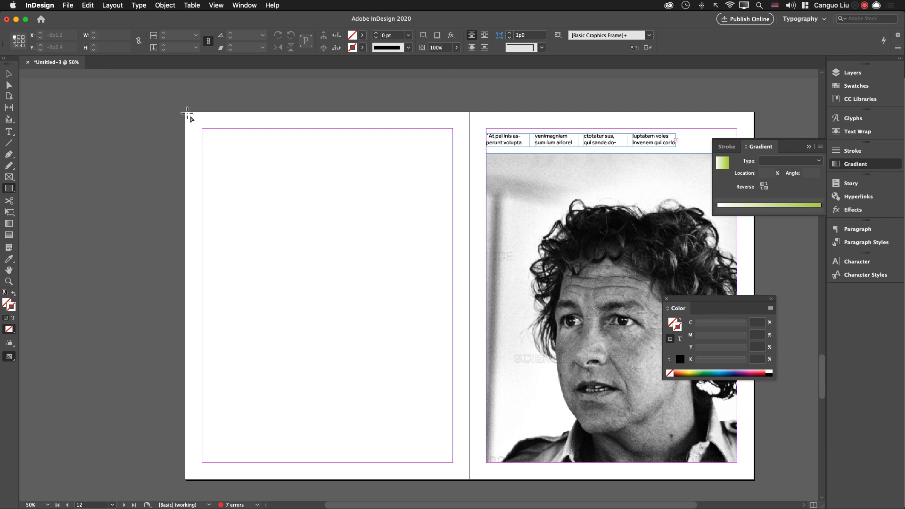
pyautogui.moveTo(187, 113); pyautogui.dragTo(458, 379)
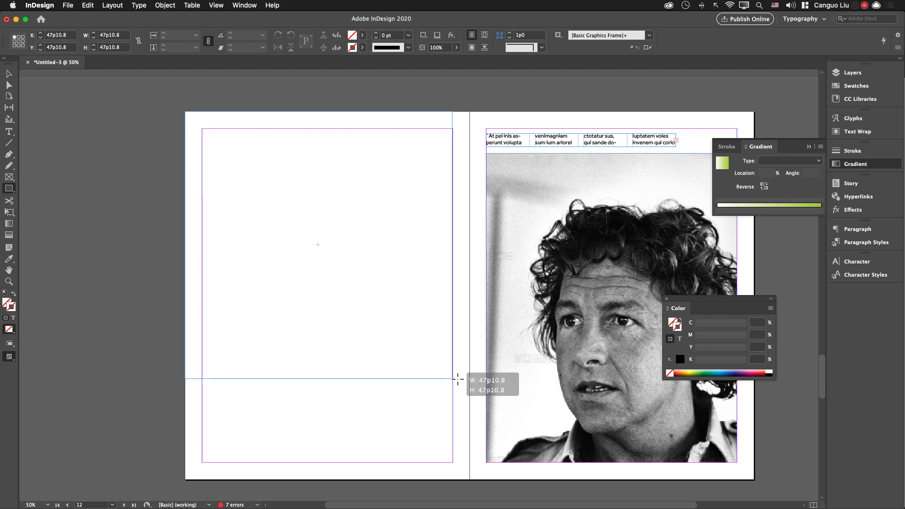
pyautogui.moveTo(457, 379); pyautogui.dragTo(461, 382)
pyautogui.press('d')
pyautogui.hotkey('shift', 'x')
pyautogui.press('v')
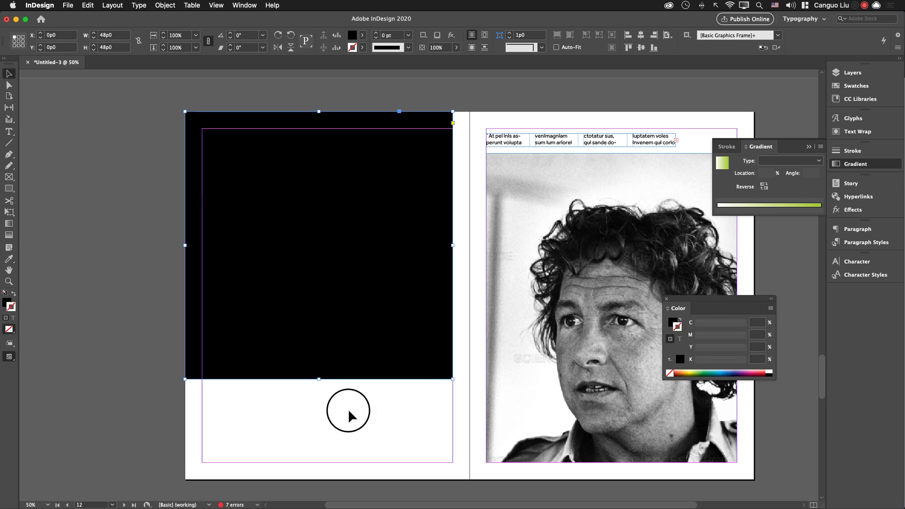
# Preview the spread without guides and shrink the black square to about 38p8 by 38p5, anchored at the page's top-left corner.
pyautogui.click(399, 392)
pyautogui.press('w')
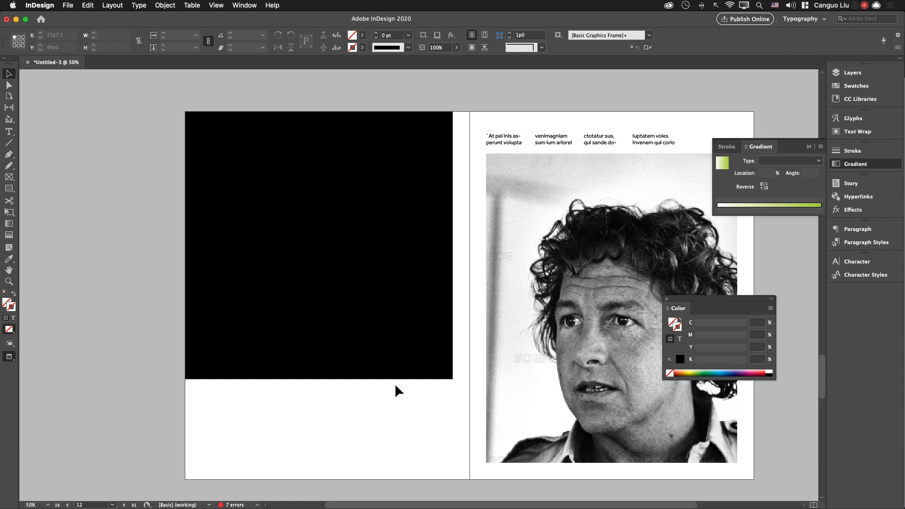
pyautogui.click(404, 370)
pyautogui.moveTo(453, 379); pyautogui.dragTo(437, 362)
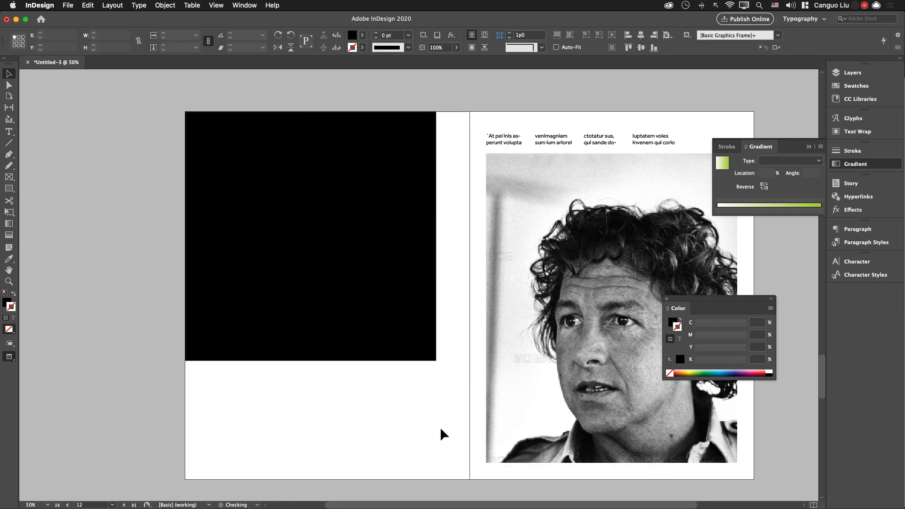
pyautogui.click(440, 432)
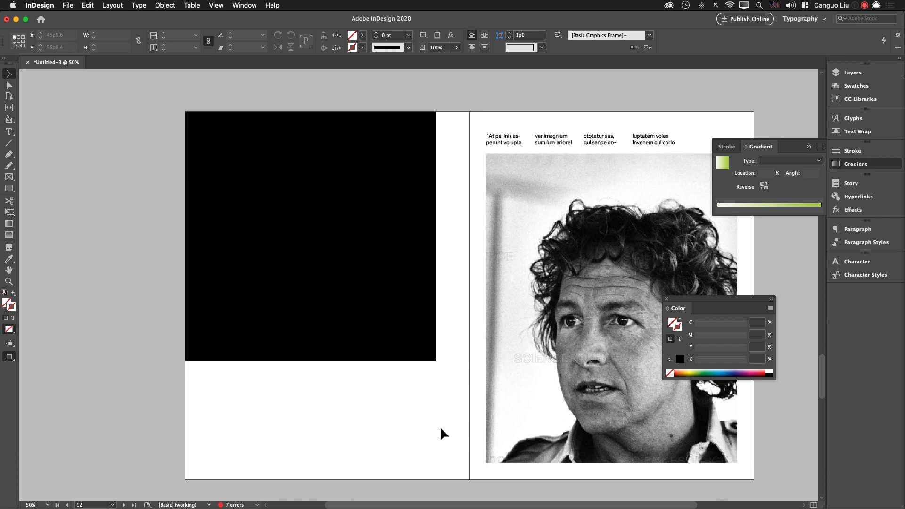
pyautogui.click(397, 330)
pyautogui.moveTo(436, 361); pyautogui.dragTo(402, 310)
pyautogui.moveTo(400, 307); pyautogui.dragTo(400, 307)
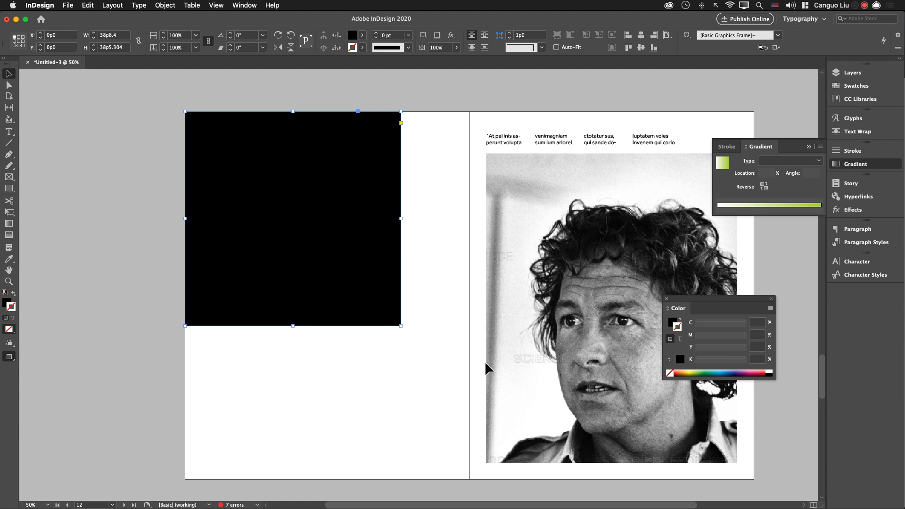
# Switch to the Google image results in Chrome and copy the Rauschenberg Foundation photo of a man crouching before a large disc.
pyautogui.press('super+Tab')
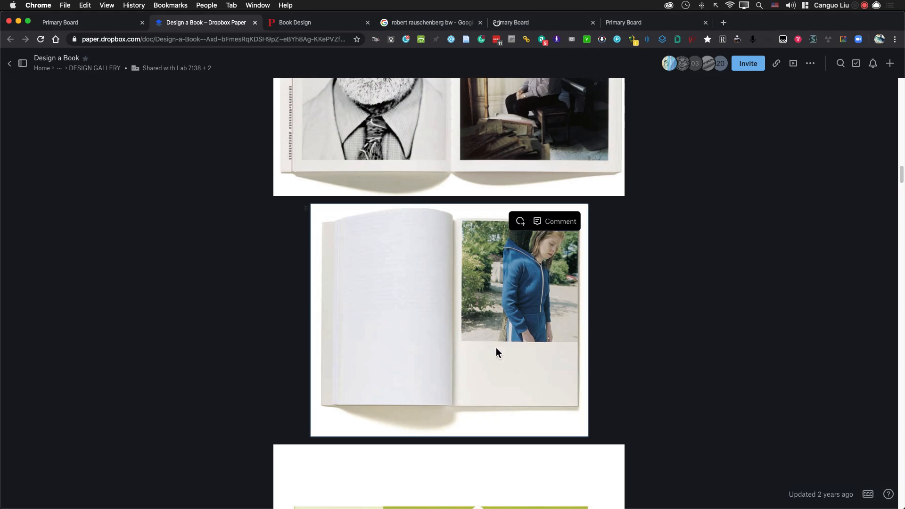
pyautogui.press('super+Tab')
pyautogui.press('super+Tab')
pyautogui.press('super+Tab')
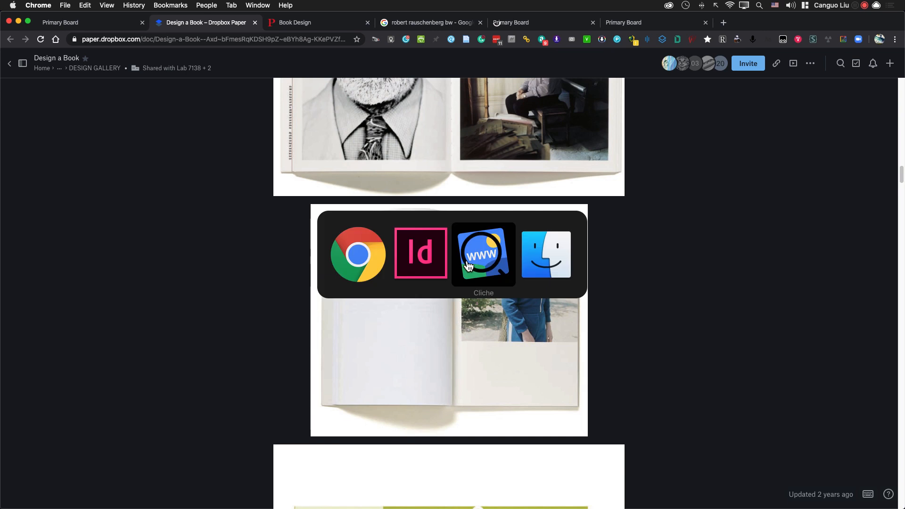
pyautogui.click(369, 268)
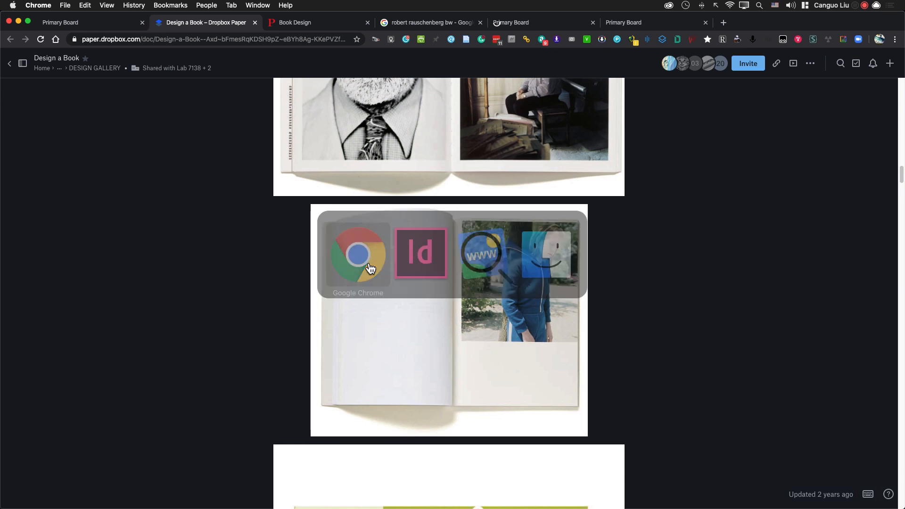
pyautogui.click(414, 26)
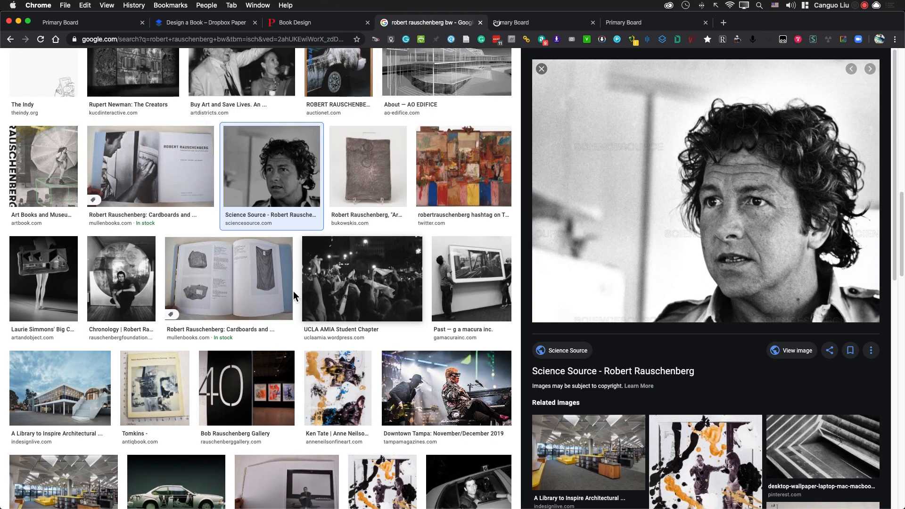
pyautogui.click(131, 279)
pyautogui.rightClick(721, 216)
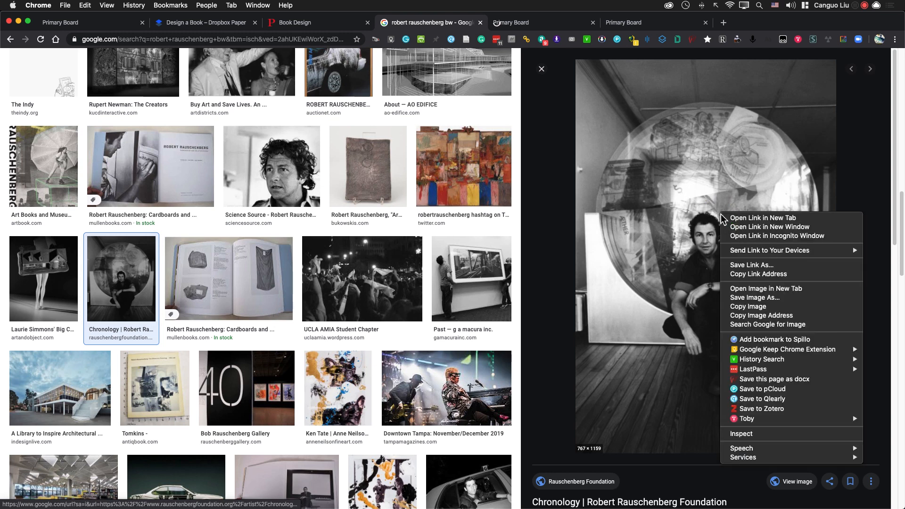
pyautogui.click(759, 307)
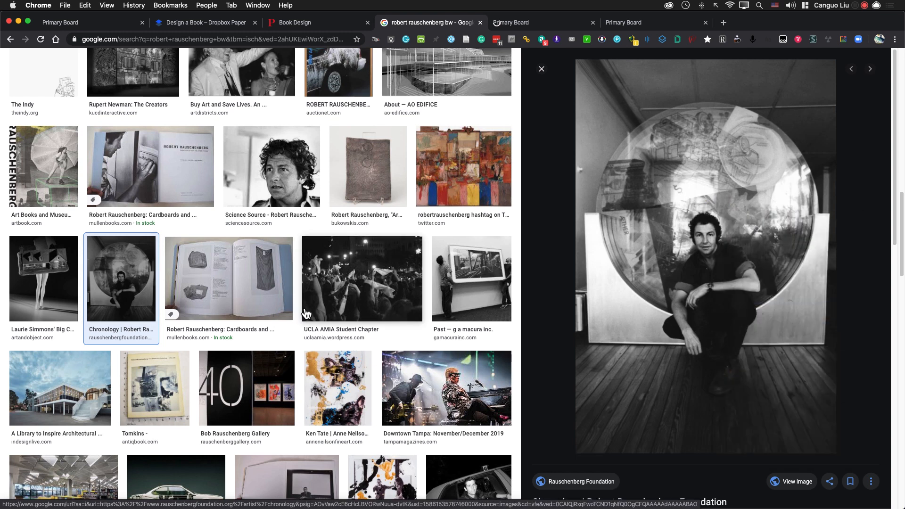
# In InDesign, paste the copied photo into the black square and fill the frame proportionally.
pyautogui.press('super+Tab')
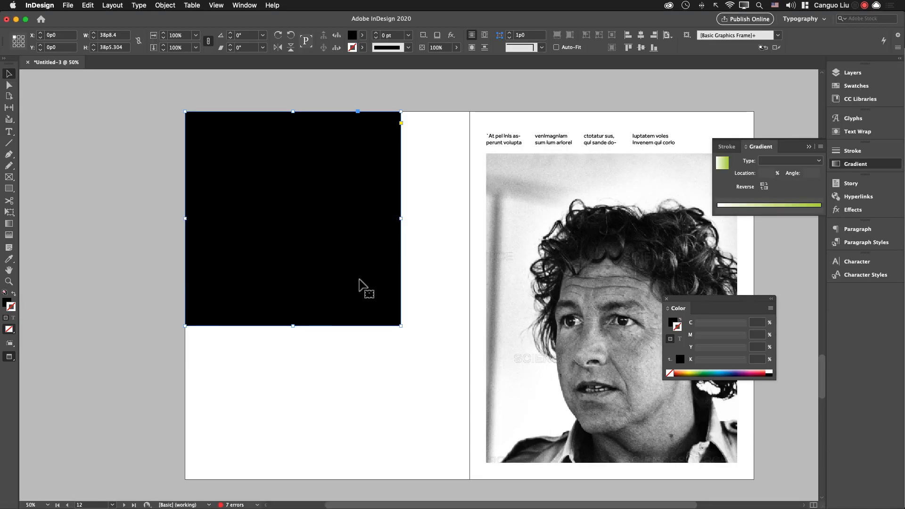
pyautogui.press('super+v')
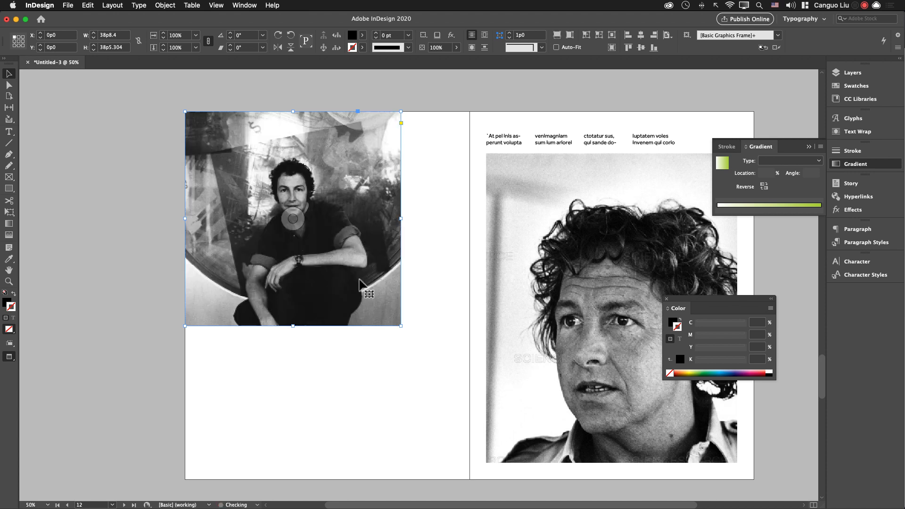
pyautogui.press('super+alt+shift+e')
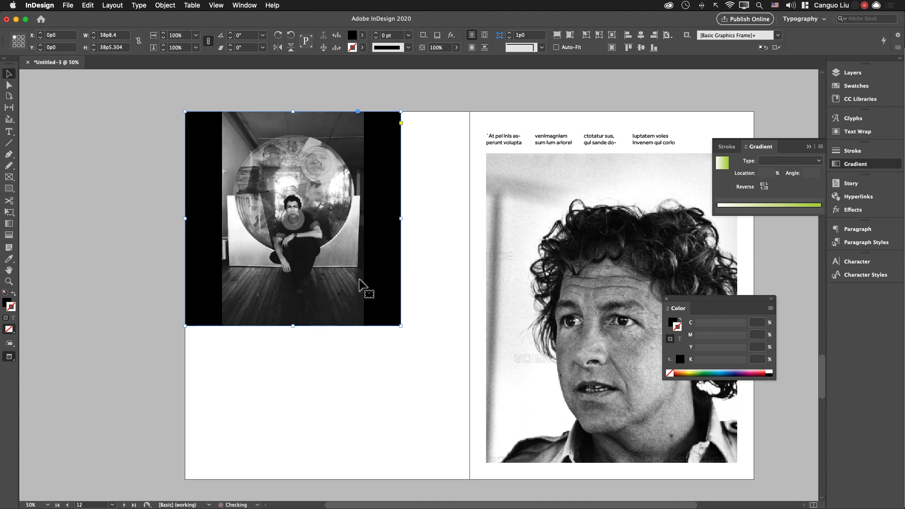
pyautogui.press('super+alt+shift+c')
pyautogui.click(331, 457)
# Switch to Chrome and copy the MoMA Rauschenberg cover image showing a figure in front of an umbrella shape.
pyautogui.press('super+Tab')
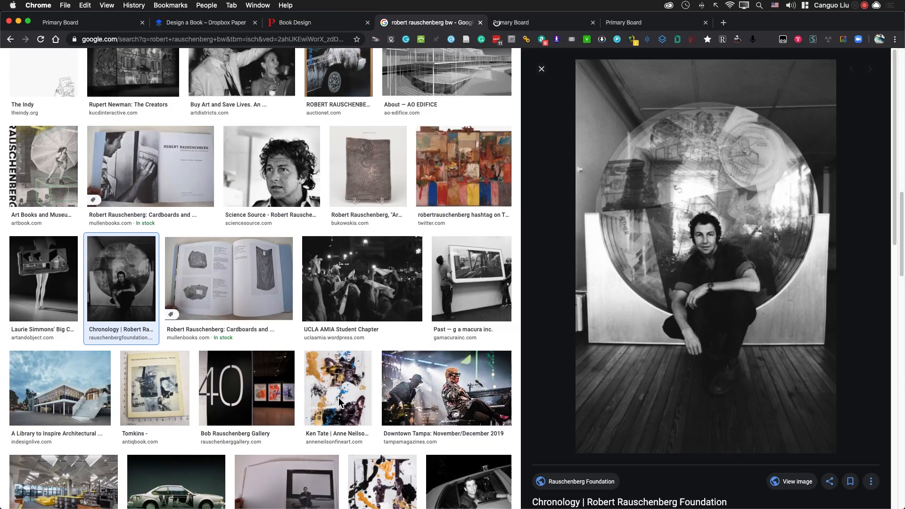
pyautogui.click(55, 180)
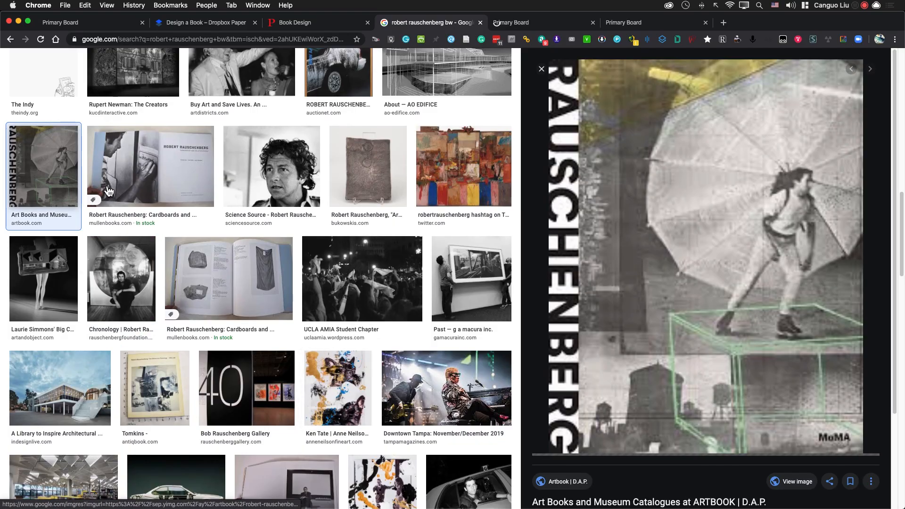
pyautogui.rightClick(684, 209)
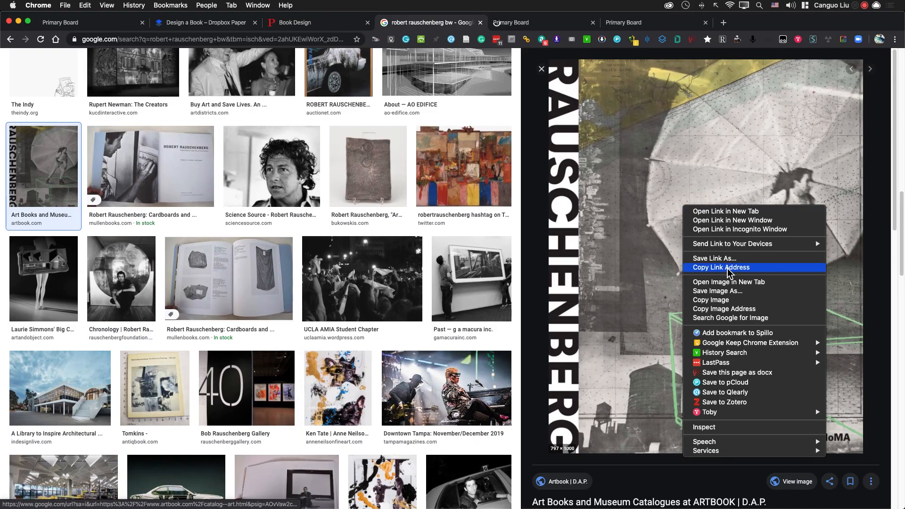
pyautogui.click(722, 299)
# Switch to InDesign, replace the square frame's photo with the copied cover image, and fill the frame proportionally.
pyautogui.press('super+Tab')
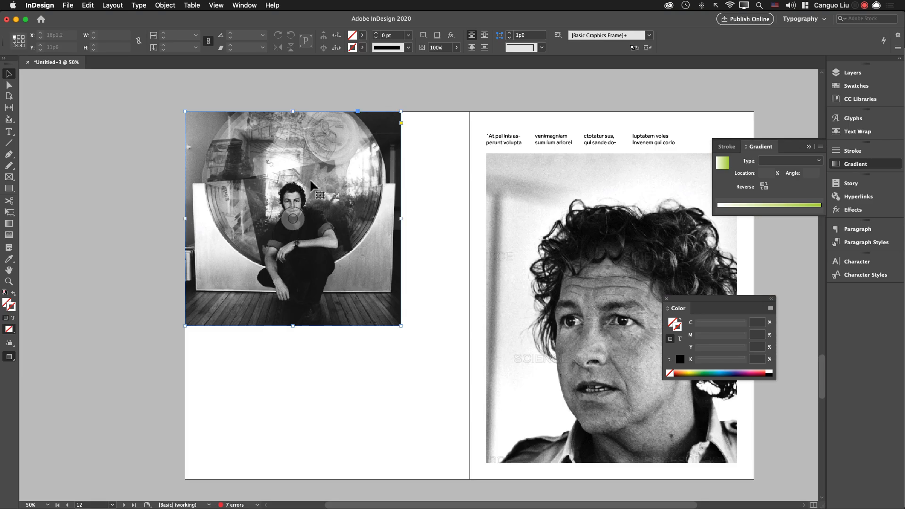
pyautogui.press('super+alt+v')
pyautogui.press('super+alt+shift+e')
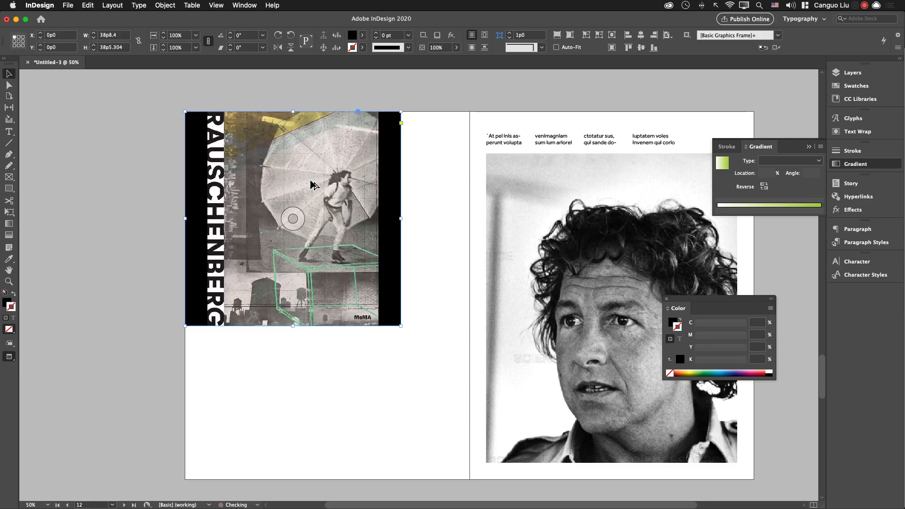
pyautogui.press('super+alt+shift+c')
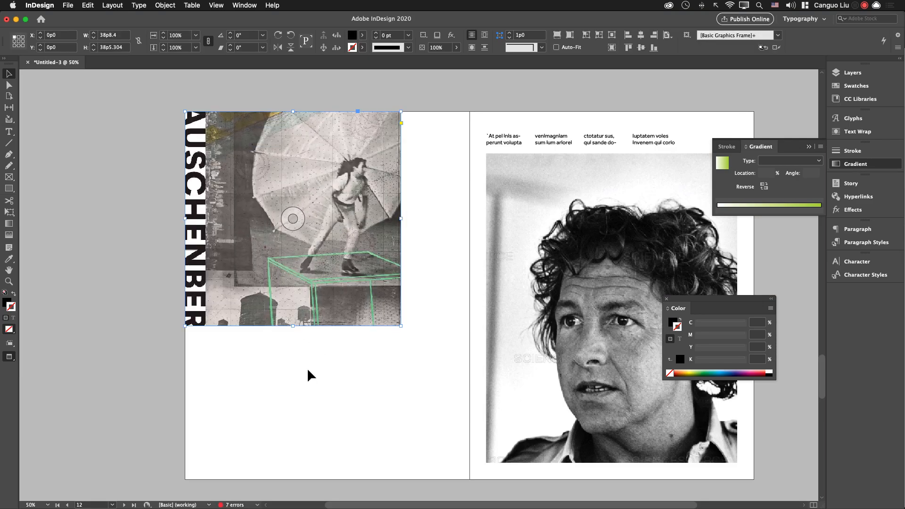
pyautogui.click(305, 369)
# Fit the whole cover image proportionally inside its frame, and fit the frame to its content.
pyautogui.click(367, 287)
pyautogui.press('super+v')
pyautogui.press('super+z')
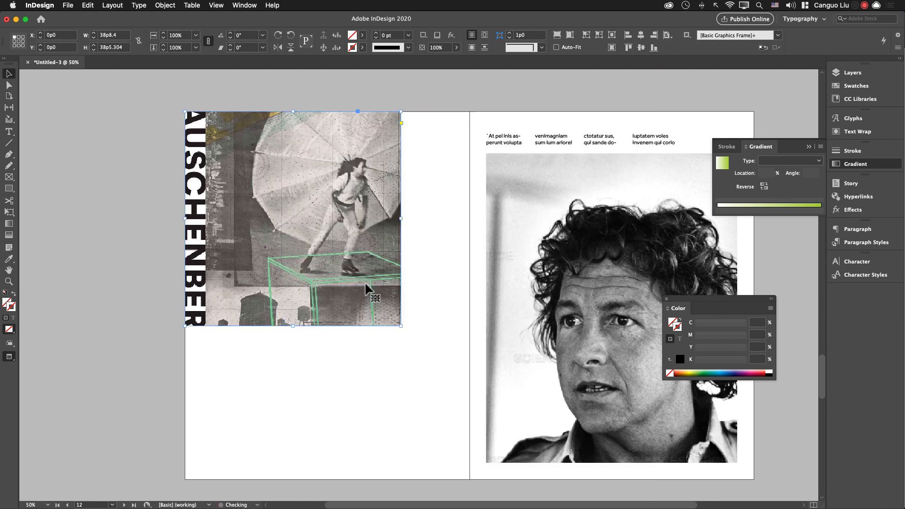
pyautogui.press('super+alt+shift+e')
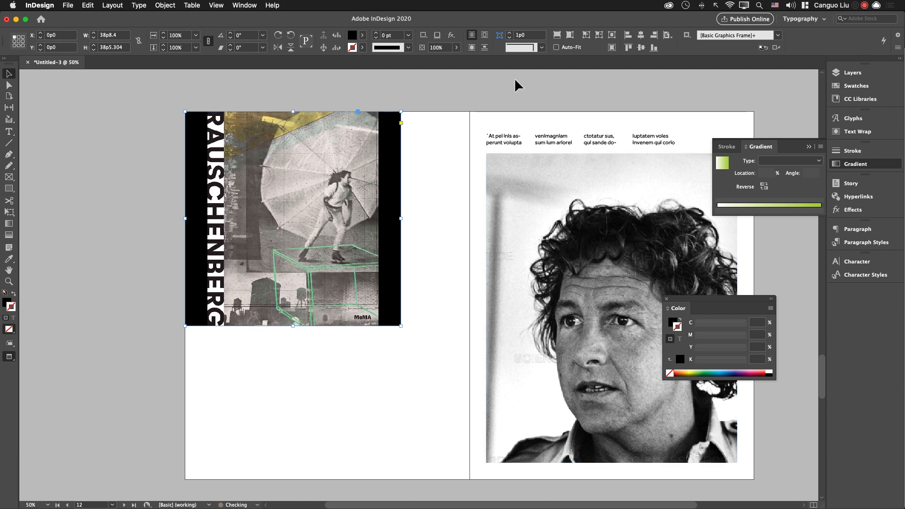
pyautogui.click(599, 36)
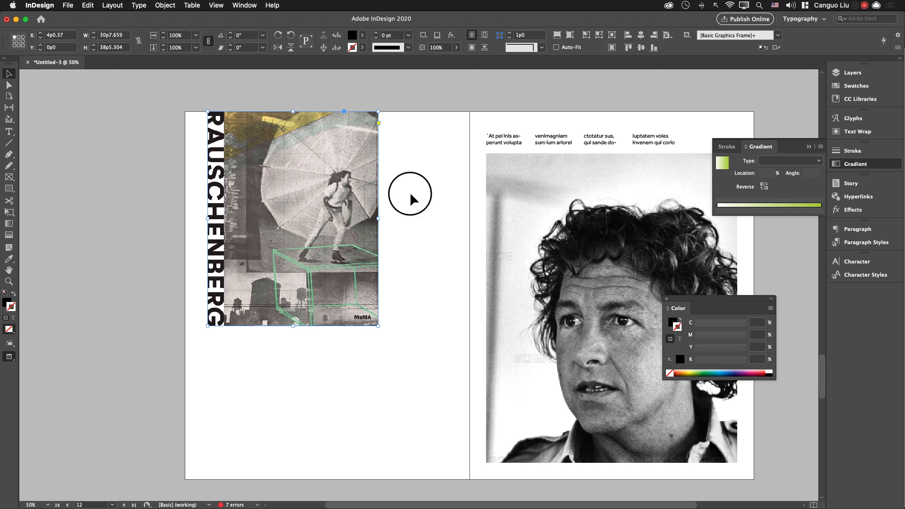
# Move the cover image frame flush with the left page's top-left corner, at X 0p0 and Y 0p0.
pyautogui.moveTo(338, 238); pyautogui.dragTo(335, 262)
pyautogui.click(361, 250)
pyautogui.press('super+z')
pyautogui.click(393, 247)
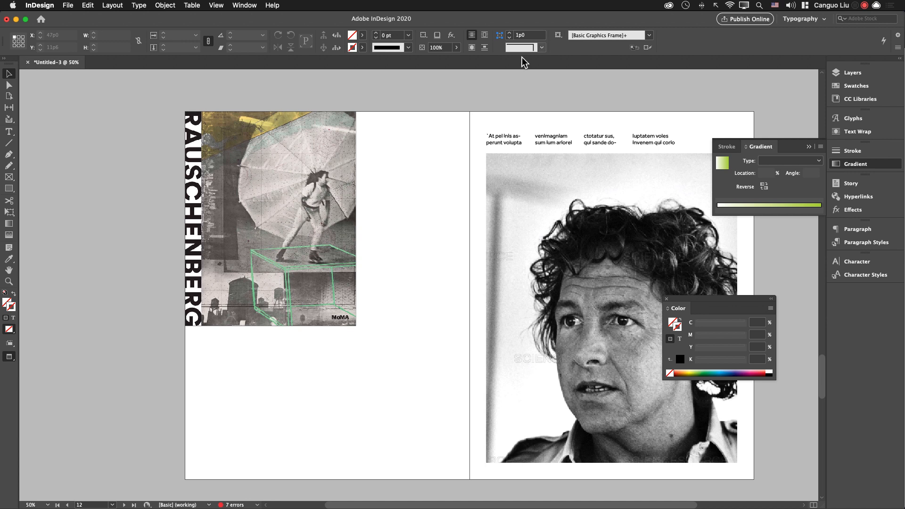
pyautogui.click(346, 215)
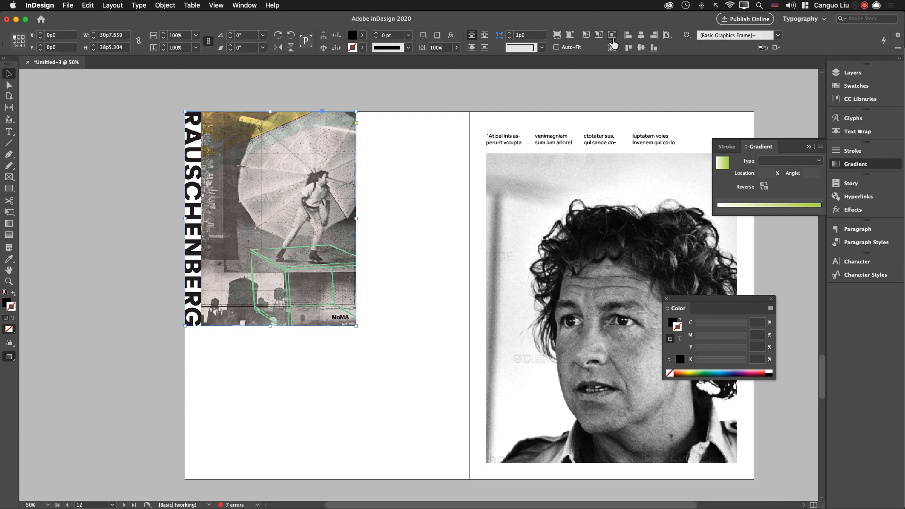
pyautogui.click(374, 312)
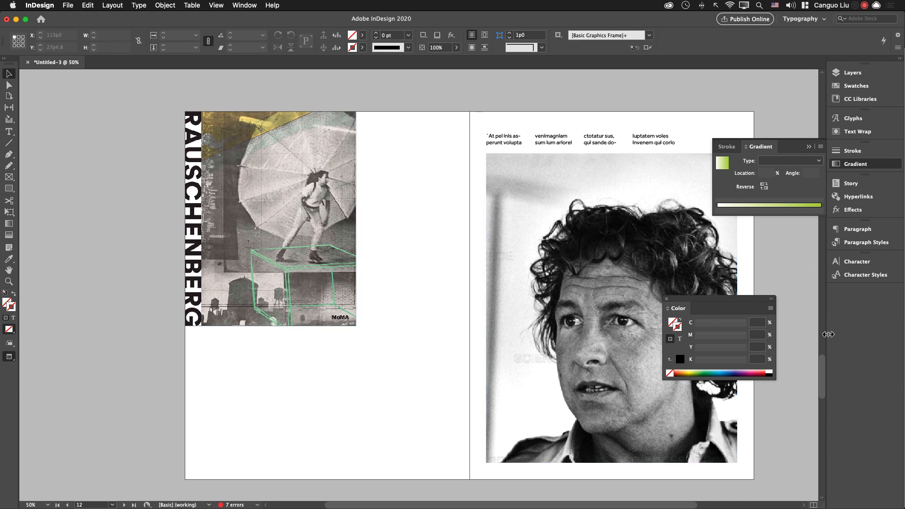
# Show the next blank spread, and browse the Dropbox Paper design gallery in Chrome down to the Centralized Layout references.
pyautogui.moveTo(824, 368); pyautogui.dragTo(819, 406)
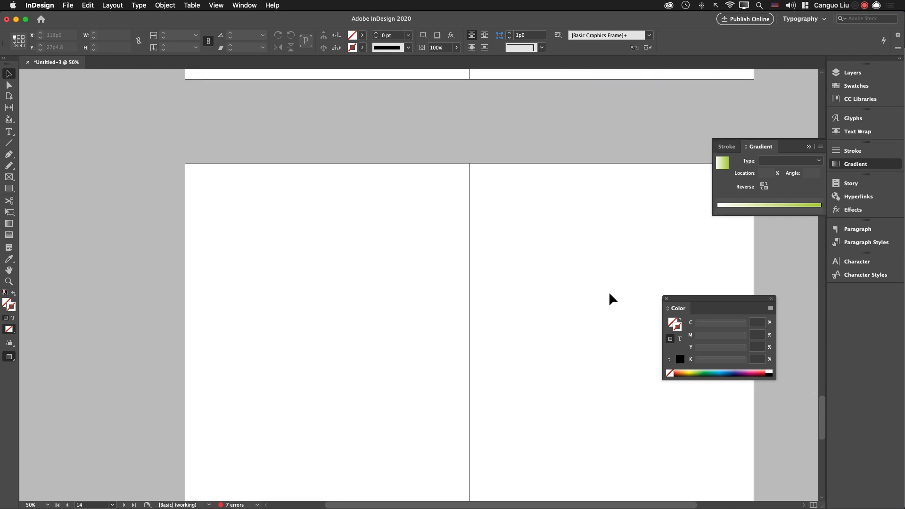
pyautogui.press('super+Tab')
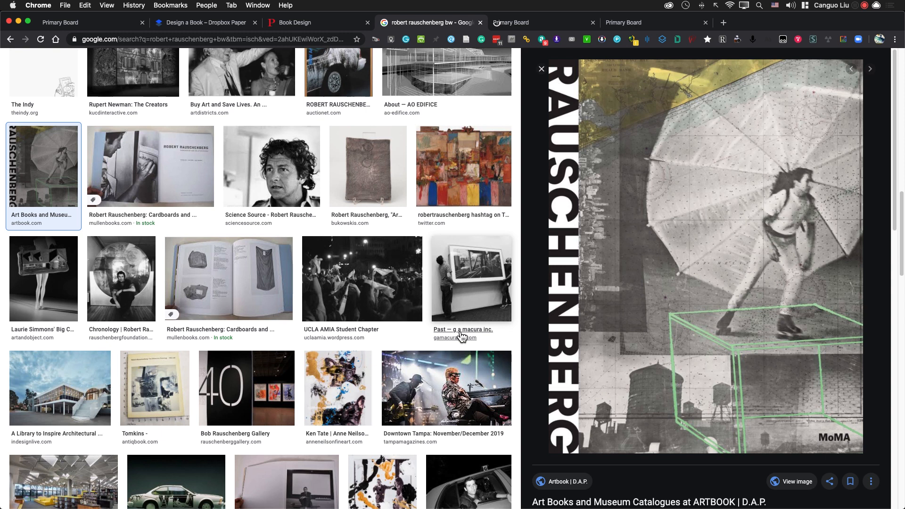
pyautogui.click(256, 27)
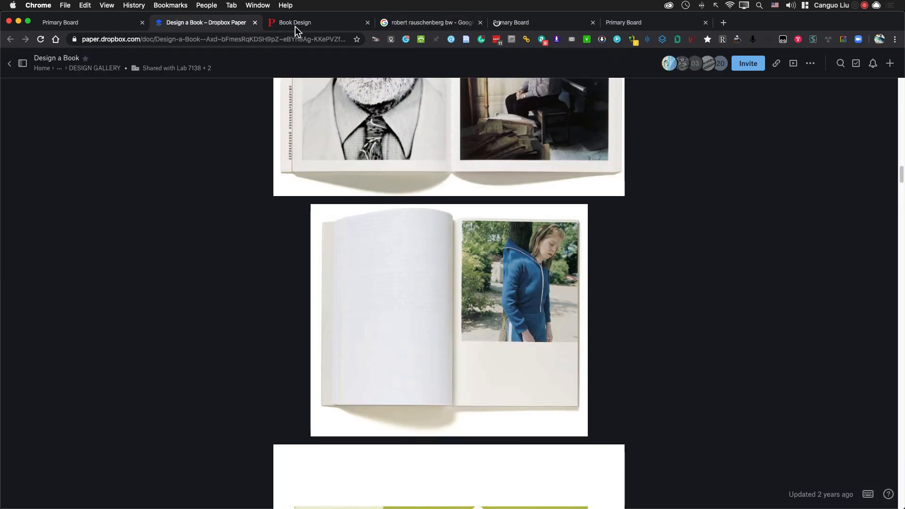
pyautogui.scroll(-15, 476, 335)
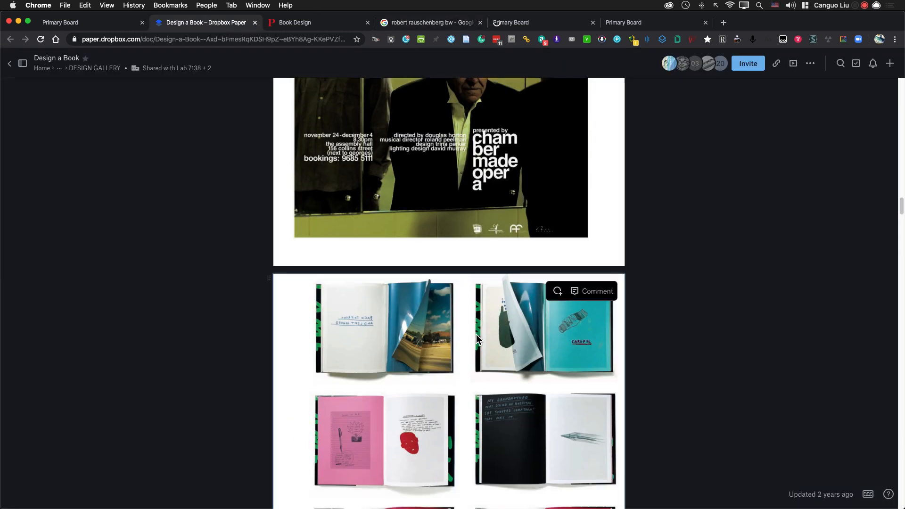
pyautogui.scroll(-4, 476, 337)
pyautogui.scroll(-10, 477, 337)
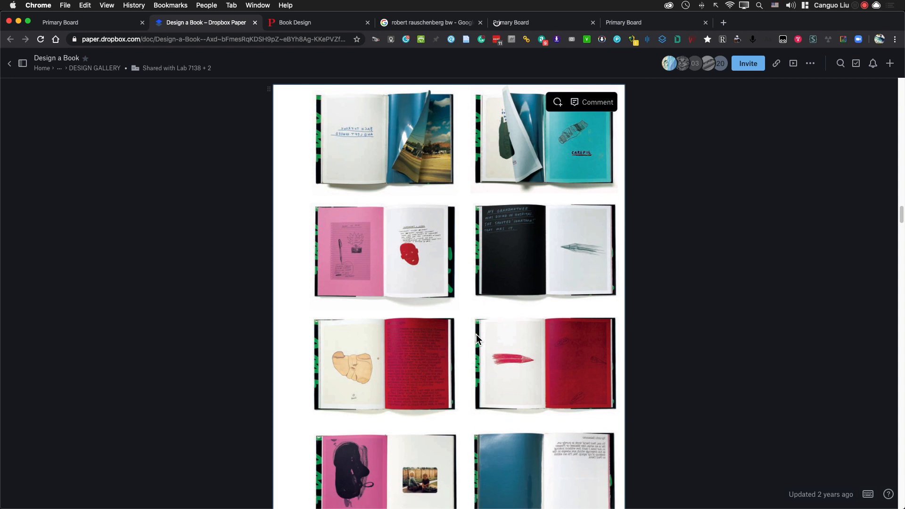
pyautogui.scroll(-4, 477, 335)
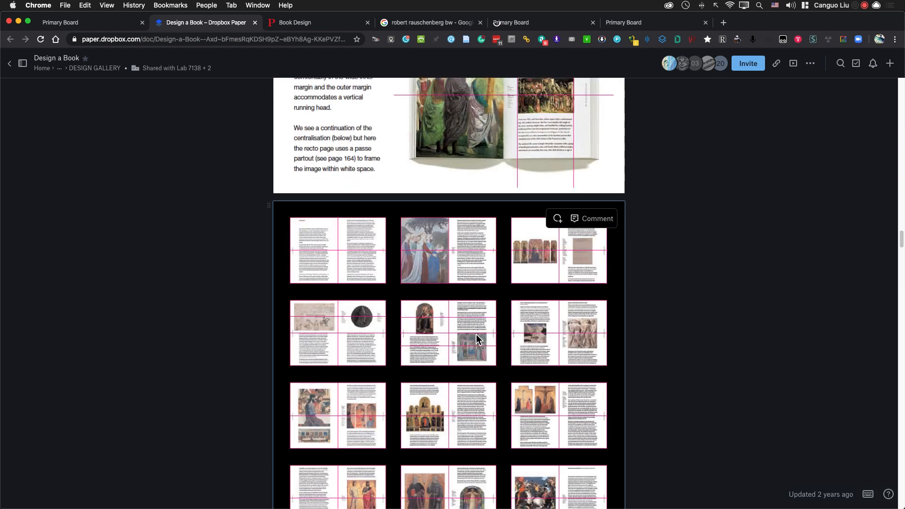
pyautogui.scroll(-6, 570, 330)
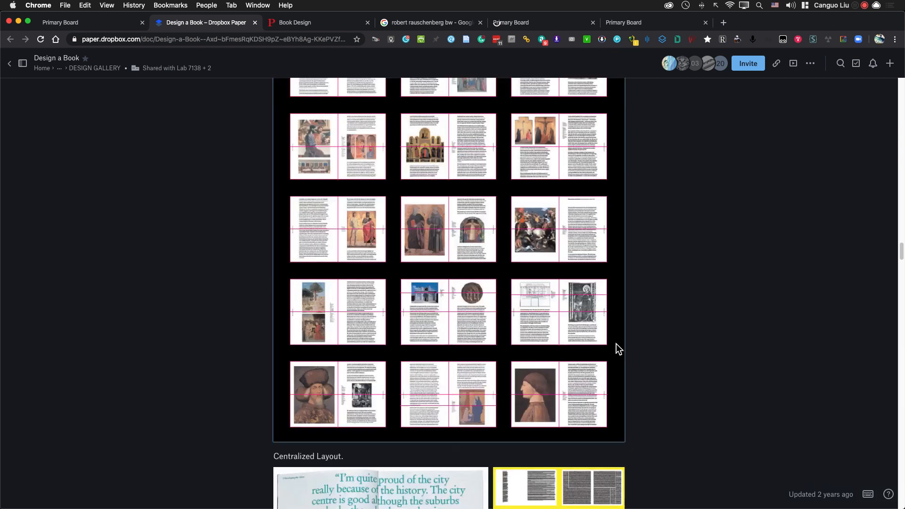
pyautogui.scroll(-4, 572, 334)
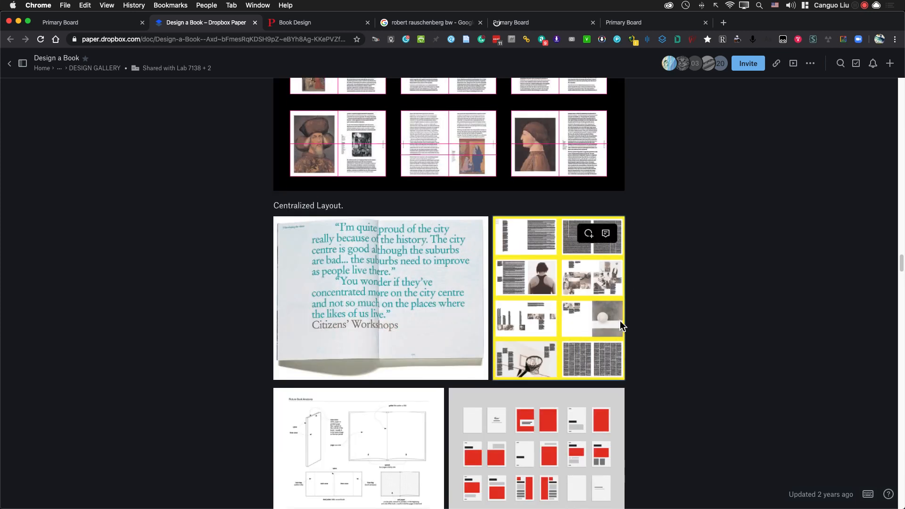
pyautogui.scroll(-3, 606, 289)
pyautogui.scroll(3, 615, 355)
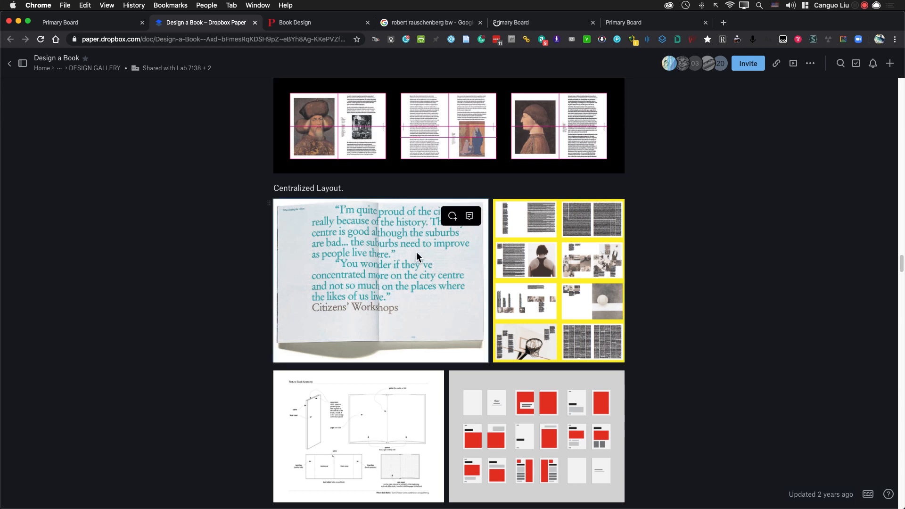
# In InDesign, draw a circle about 28p11 in diameter across the blank spread's gutter, apply a solid fill, and move it up and left.
pyautogui.press('super+Tab')
pyautogui.moveTo(394, 354); pyautogui.dragTo(398, 283)
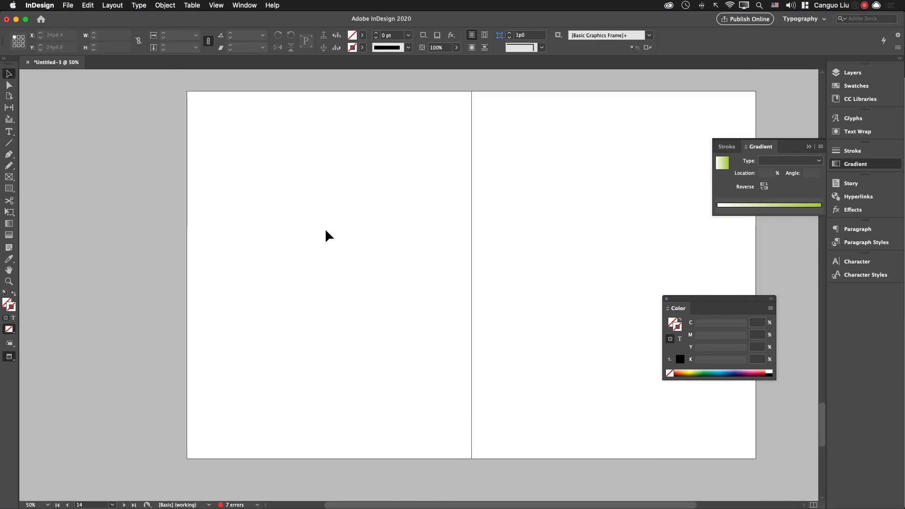
pyautogui.press('l')
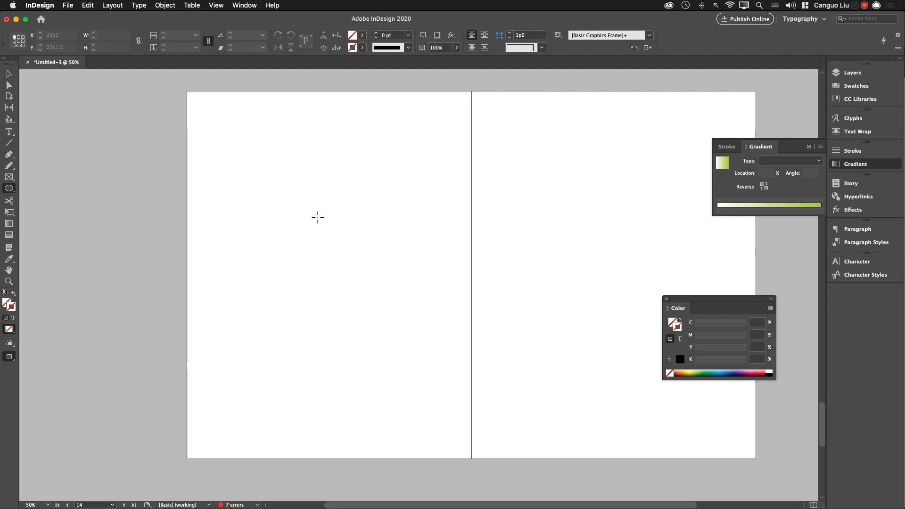
pyautogui.moveTo(345, 214); pyautogui.dragTo(510, 394)
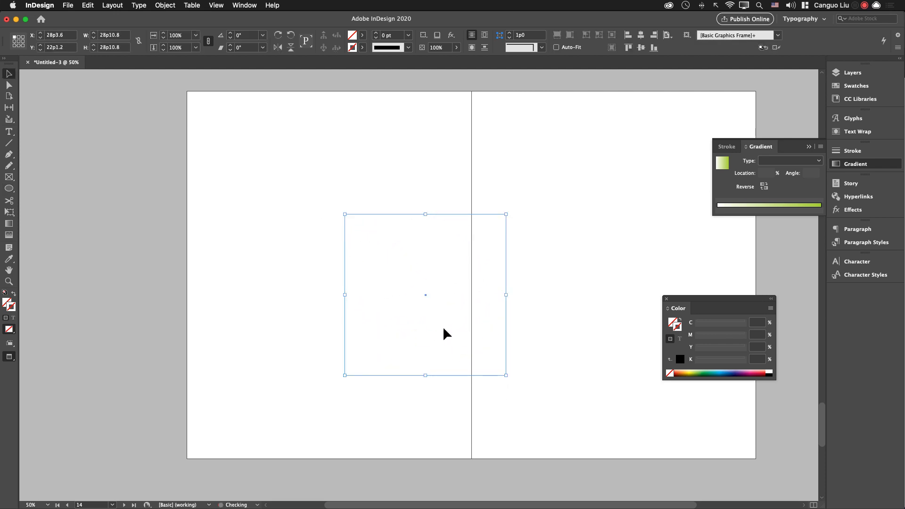
pyautogui.press(',')
pyautogui.moveTo(456, 335); pyautogui.dragTo(402, 290)
# Switch to Chrome and browse the robert rauschenberg bw image results and previously viewed pictures for an image to use.
pyautogui.press('super+Tab')
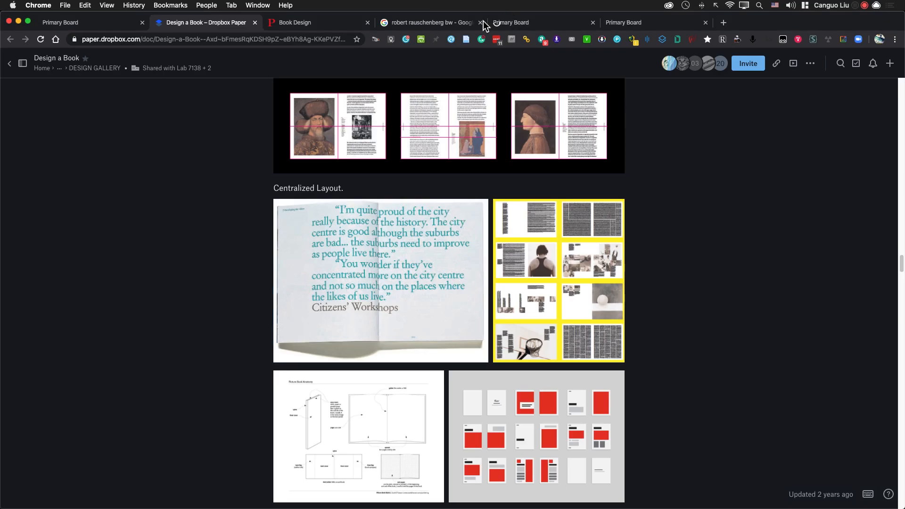
pyautogui.click(436, 24)
pyautogui.scroll(-10, 417, 319)
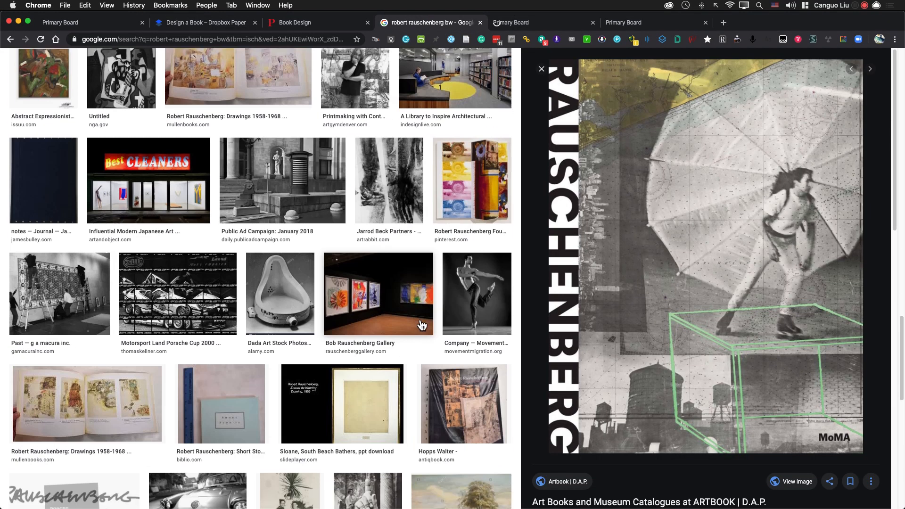
pyautogui.scroll(10, 422, 325)
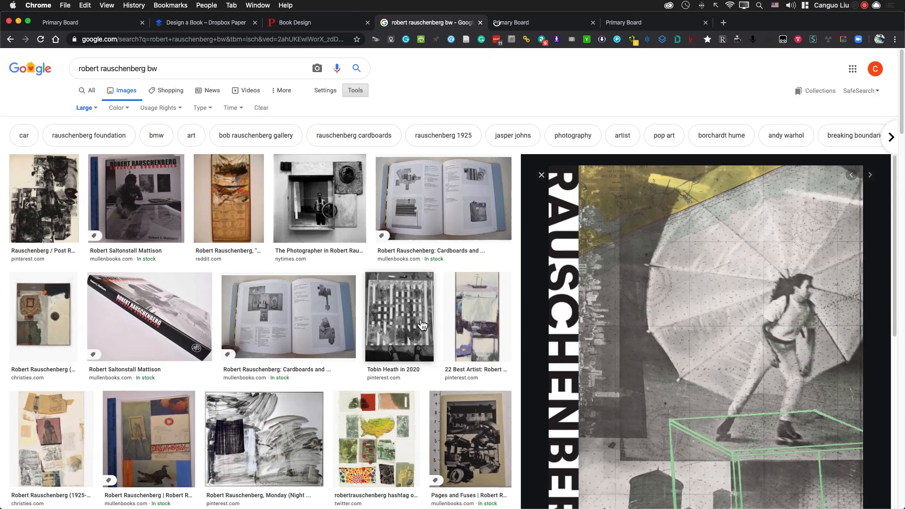
pyautogui.scroll(-2, 203, 287)
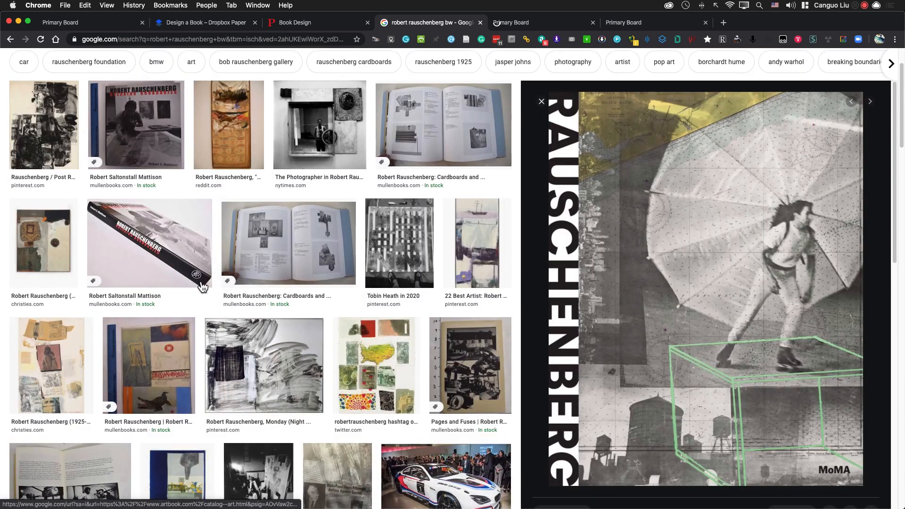
pyautogui.click(44, 125)
pyautogui.scroll(-2, 269, 332)
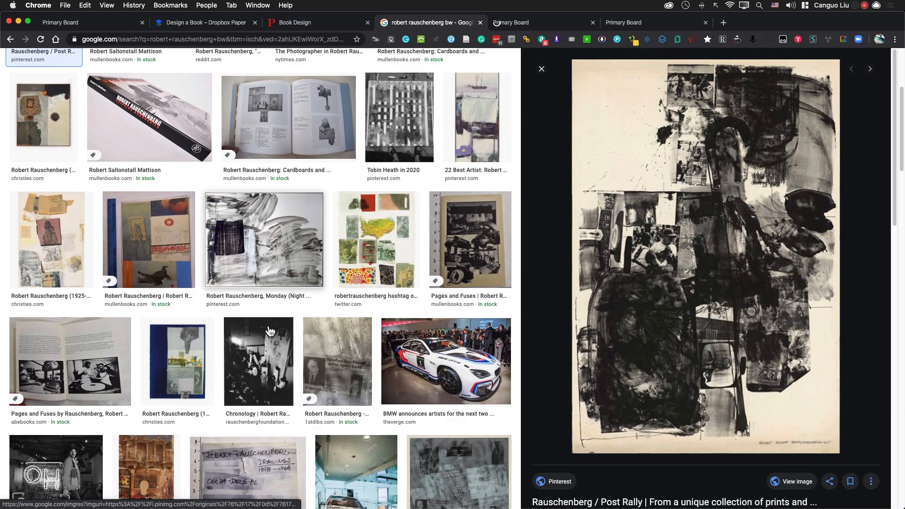
pyautogui.scroll(-5, 270, 331)
pyautogui.scroll(10, 348, 338)
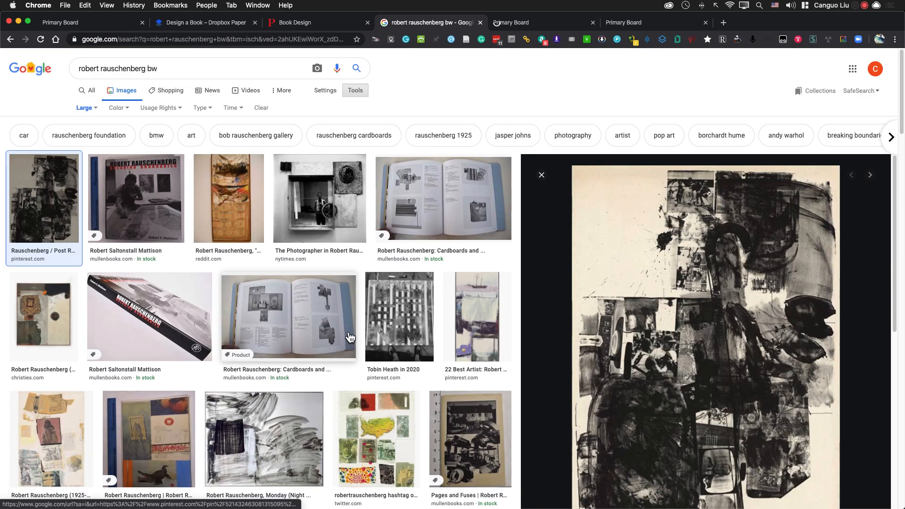
pyautogui.click(11, 40)
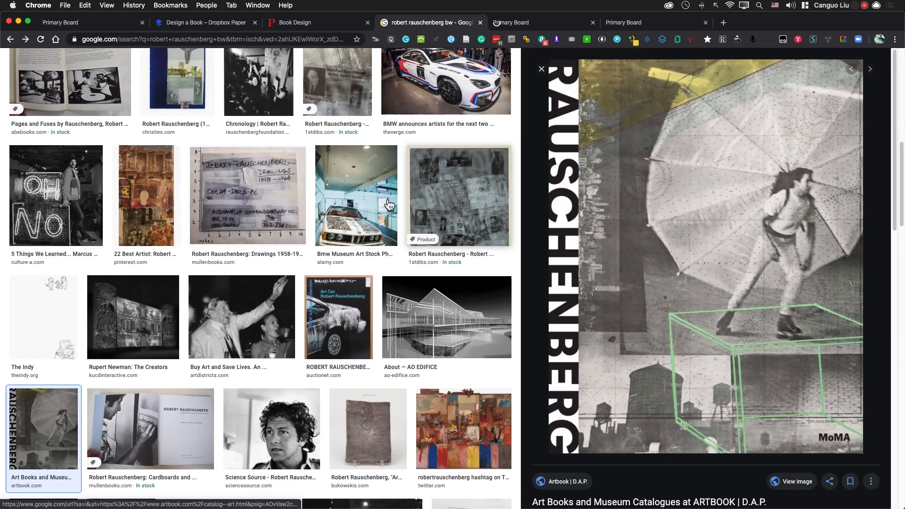
pyautogui.click(10, 40)
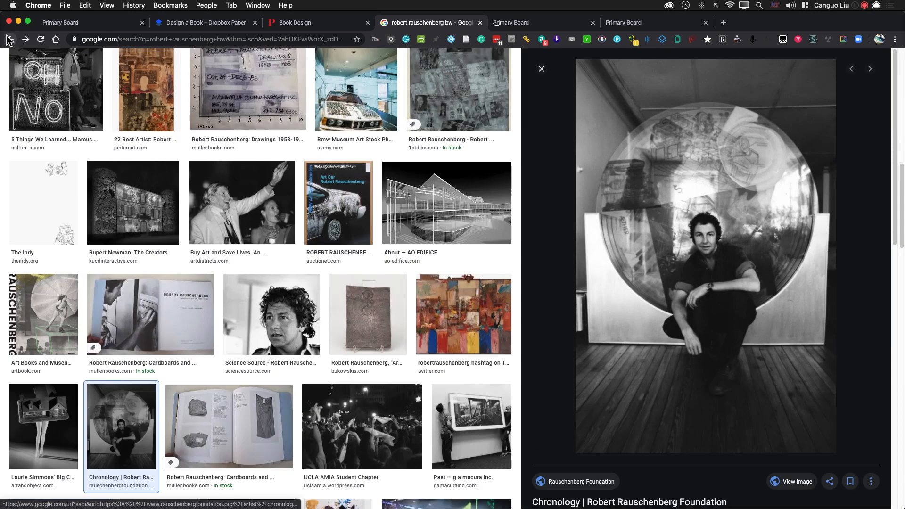
pyautogui.click(10, 40)
pyautogui.click(10, 39)
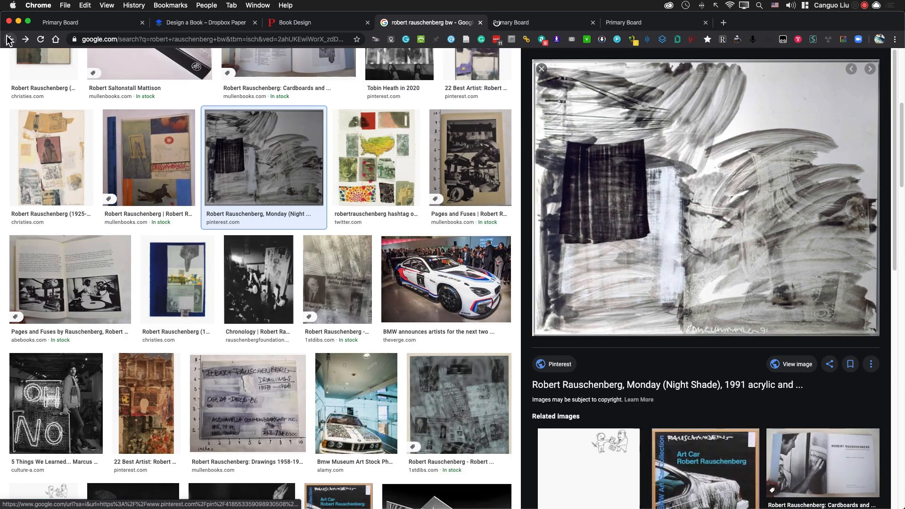
pyautogui.click(10, 40)
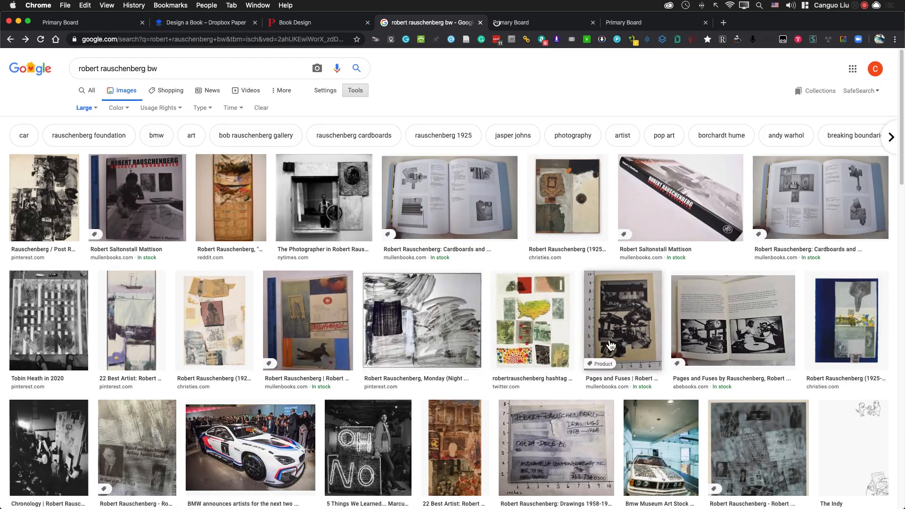
# Open the collage print with the US map from the robertrauschenberg hashtag Twitter result and copy the image.
pyautogui.click(547, 320)
pyautogui.scroll(-3, 552, 316)
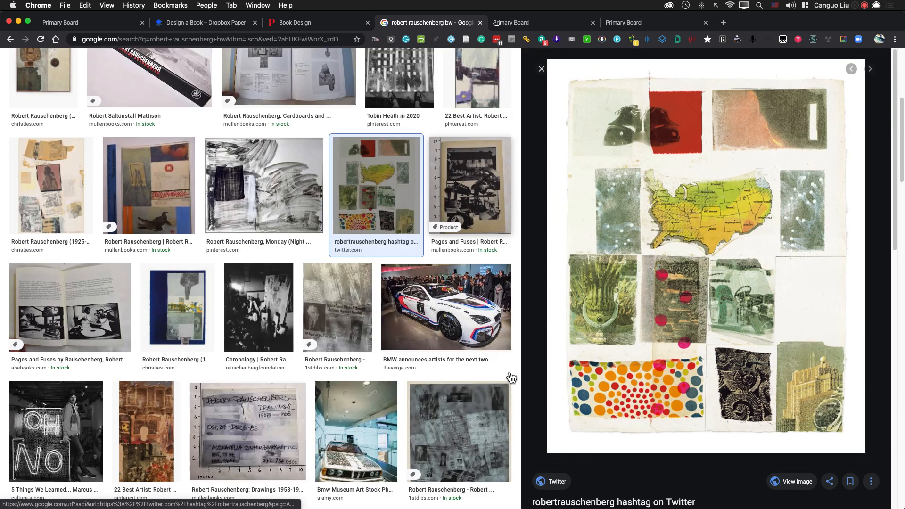
pyautogui.rightClick(676, 234)
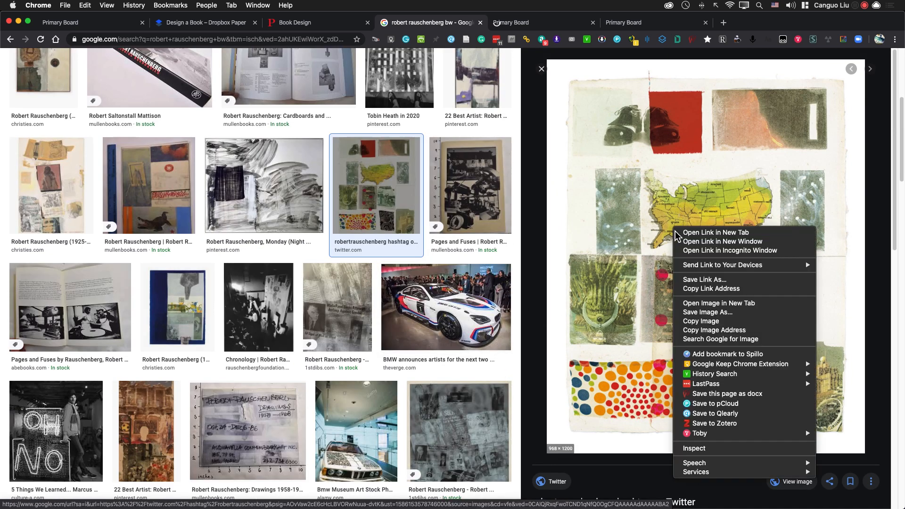
pyautogui.click(728, 321)
pyautogui.click(212, 22)
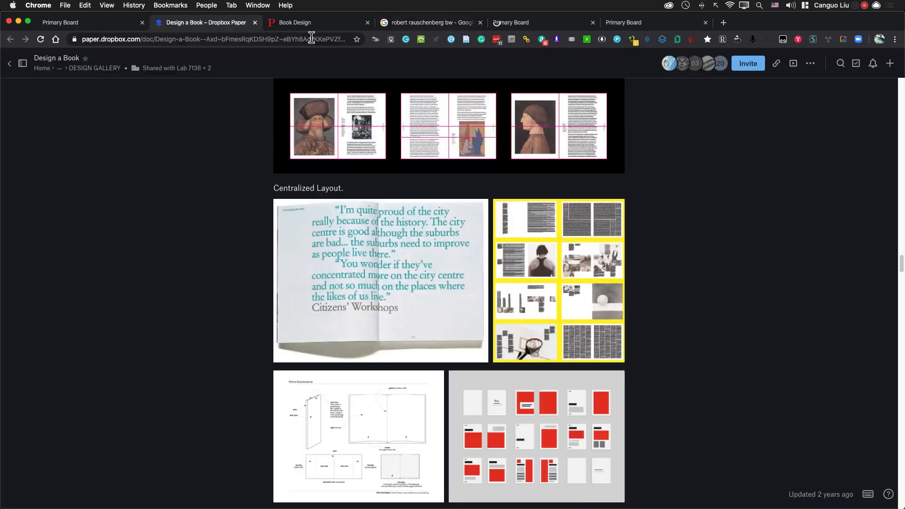
pyautogui.click(529, 22)
# In InDesign, paste the copied collage into the black circle and scale it to fill the circle proportionally.
pyautogui.press('super+Tab')
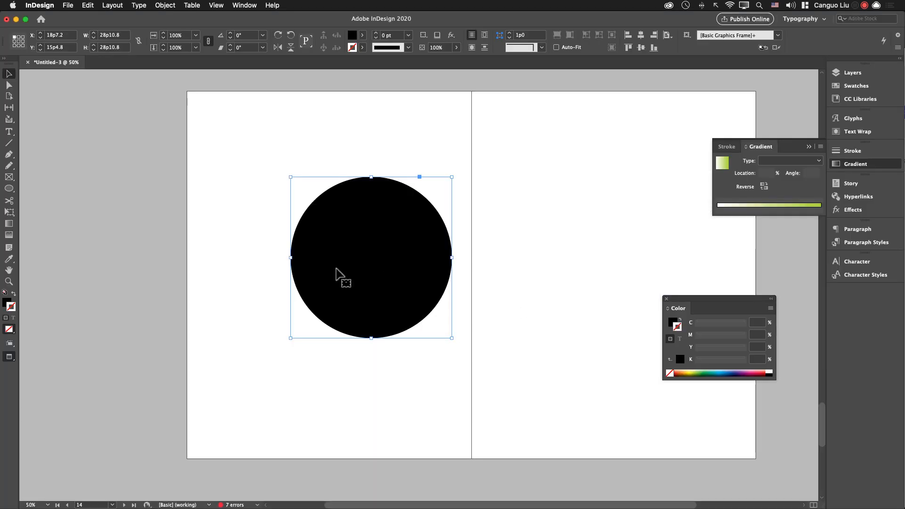
pyautogui.press('super+alt+v')
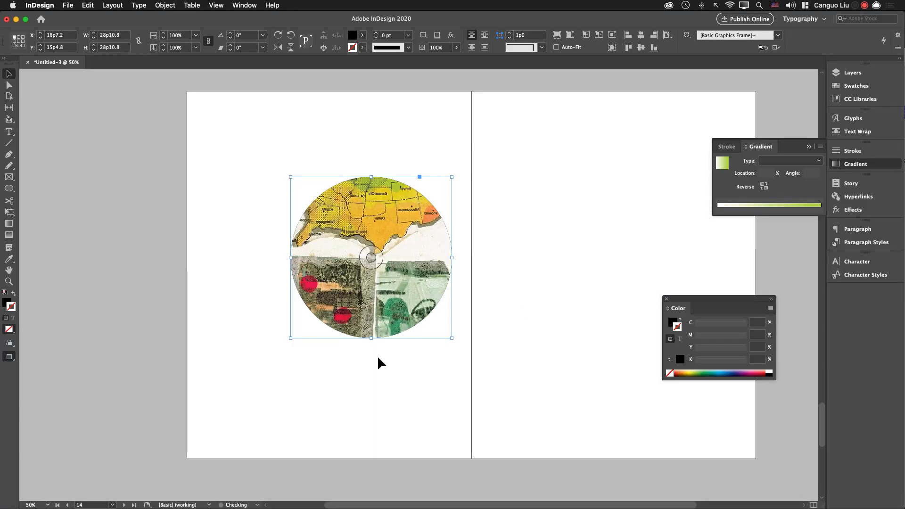
pyautogui.press('super+alt+shift+e')
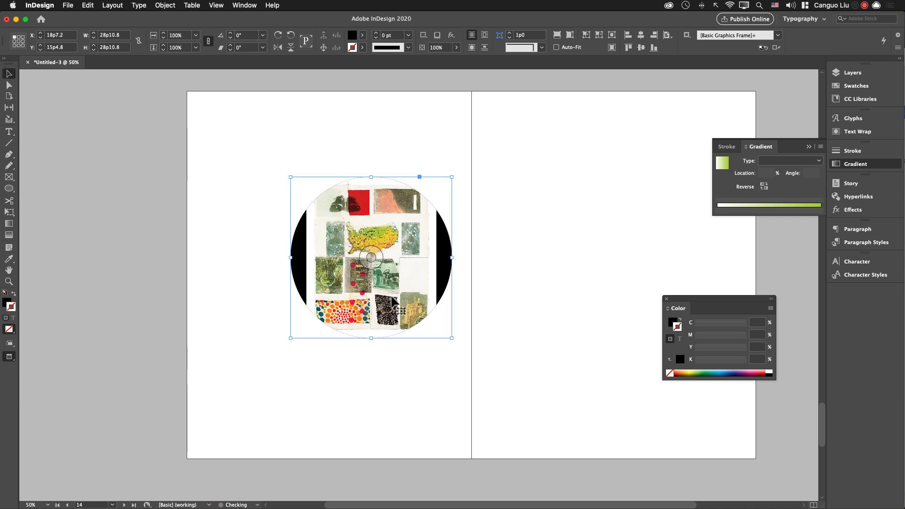
pyautogui.press('super+v')
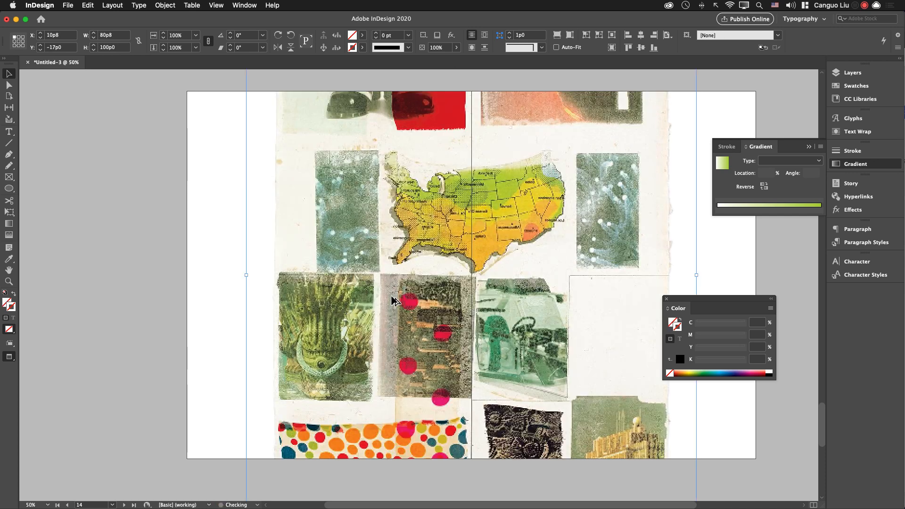
pyautogui.press('super+z')
pyautogui.press('super+alt+shift+c')
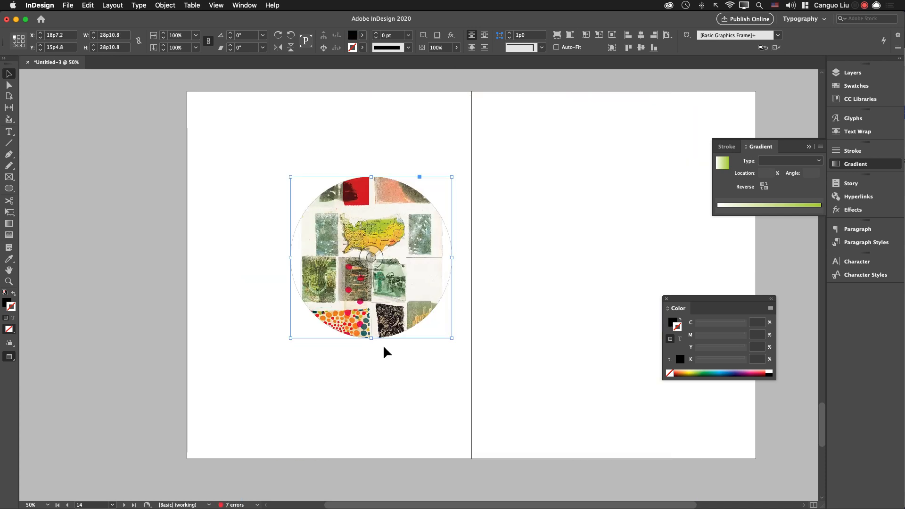
pyautogui.click(405, 330)
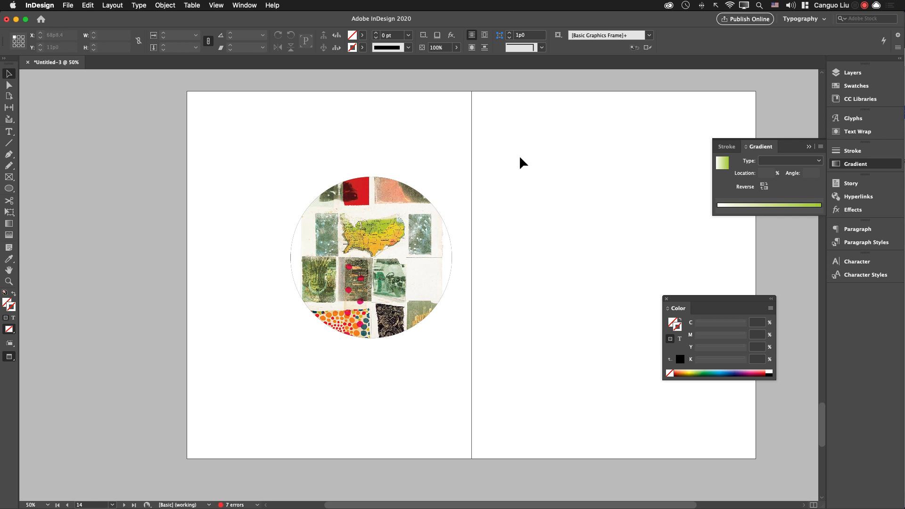
# Move the image circle slightly up and left, and draw an empty rectangle about 45p7 by 58p5 around it on the left page.
pyautogui.moveTo(428, 298); pyautogui.dragTo(410, 291)
pyautogui.click(432, 305)
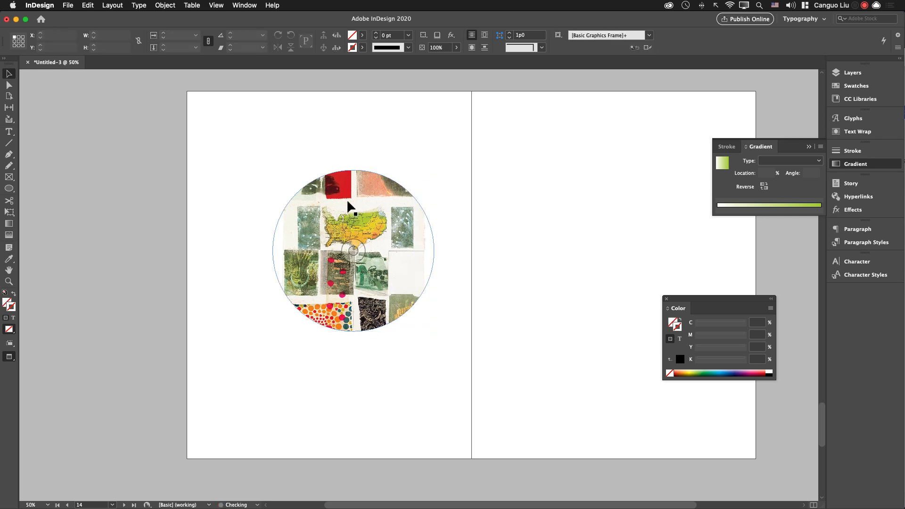
pyautogui.press('m')
pyautogui.moveTo(204, 107); pyautogui.dragTo(458, 434)
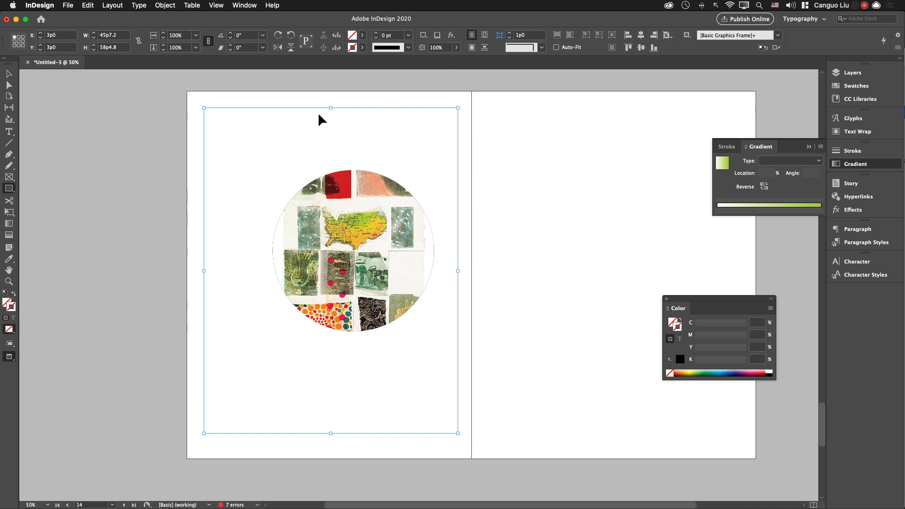
# Draw a text frame about 45p8 by 60p0 over the left page and fill it with placeholder text.
pyautogui.press('t')
pyautogui.moveTo(200, 104); pyautogui.dragTo(457, 436)
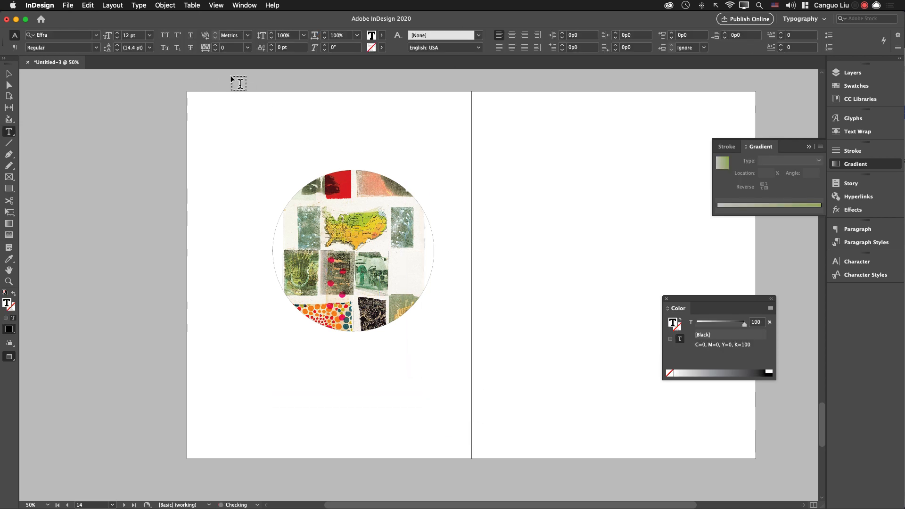
pyautogui.click(137, 6)
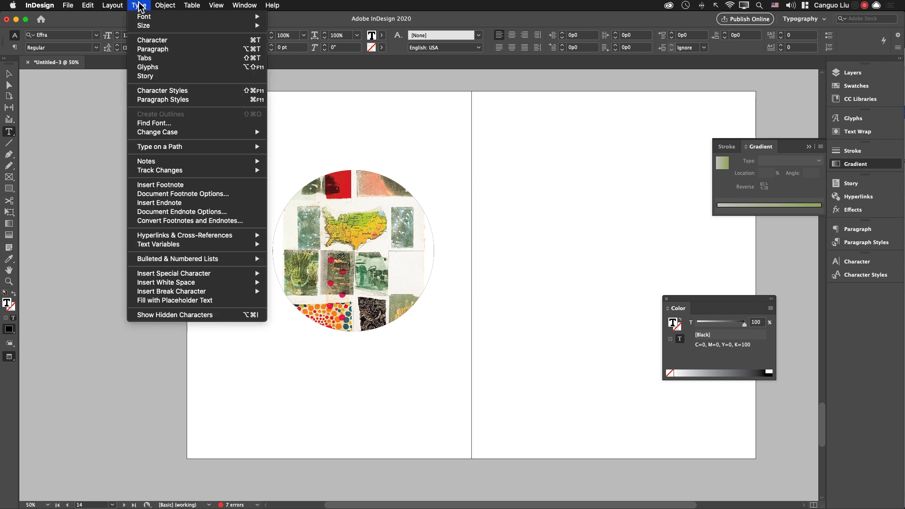
pyautogui.click(204, 302)
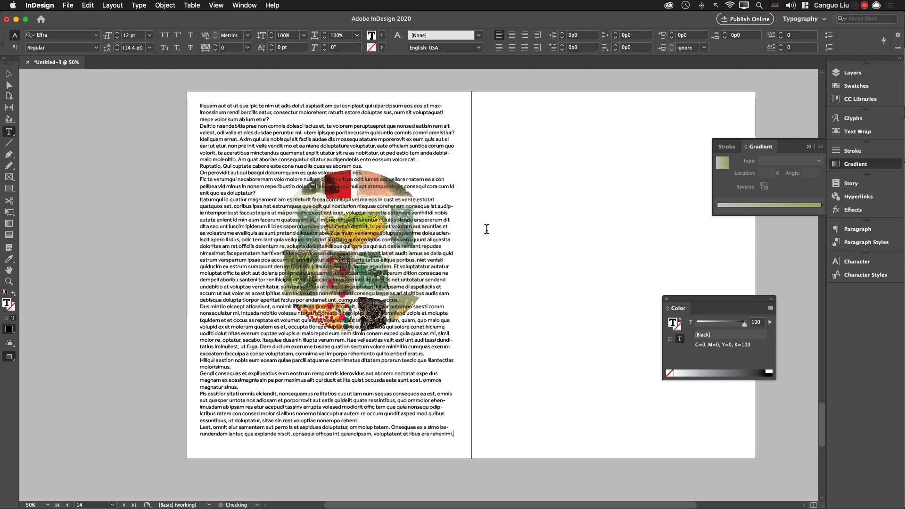
# Move the text frame left to uncover the image circle, and set the circle's text wrap to Wrap around object shape.
pyautogui.press('Escape')
pyautogui.moveTo(405, 251); pyautogui.dragTo(216, 252)
pyautogui.click(438, 276)
pyautogui.click(372, 204)
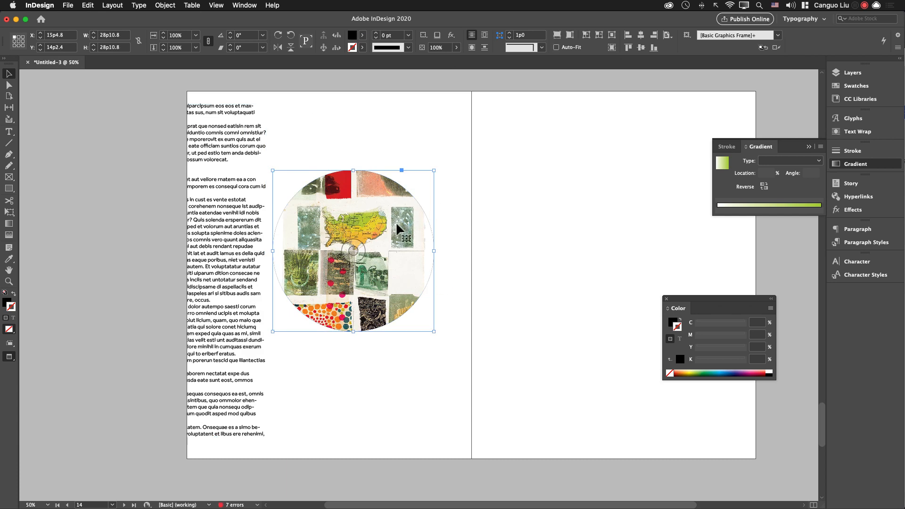
pyautogui.press('super+alt+w')
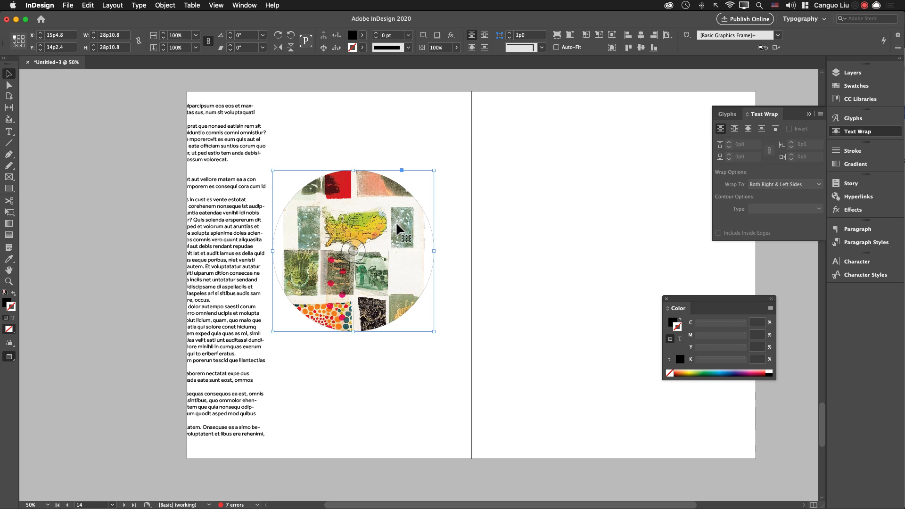
pyautogui.moveTo(764, 114); pyautogui.dragTo(506, 191)
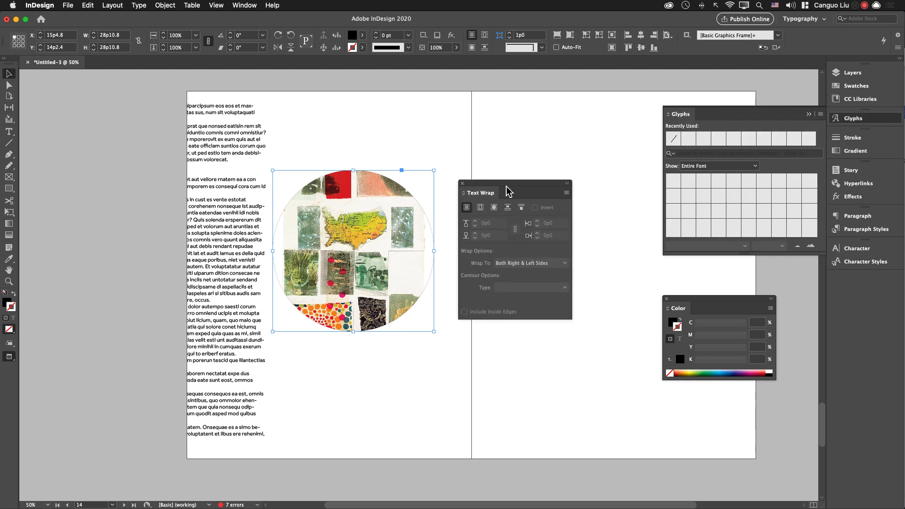
pyautogui.click(497, 215)
# Move the text frame back over the image circle to X 3p0, Y 2p3.6, and clear the Text Wrap settings away from the text.
pyautogui.moveTo(217, 238); pyautogui.dragTo(426, 250)
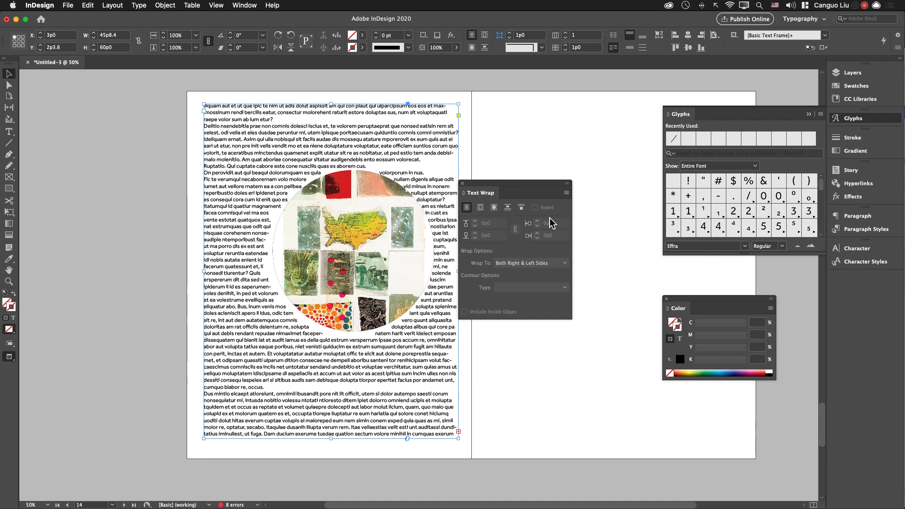
pyautogui.moveTo(500, 190); pyautogui.dragTo(559, 246)
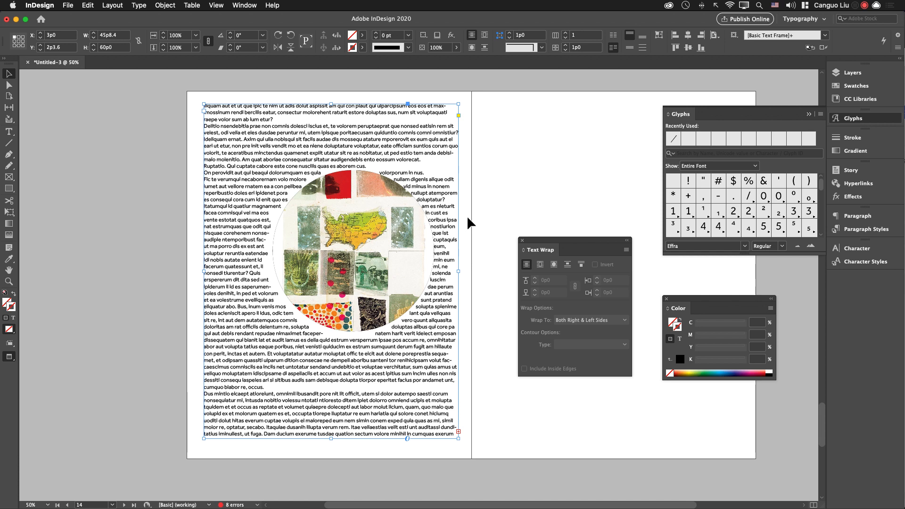
pyautogui.click(493, 215)
pyautogui.click(360, 179)
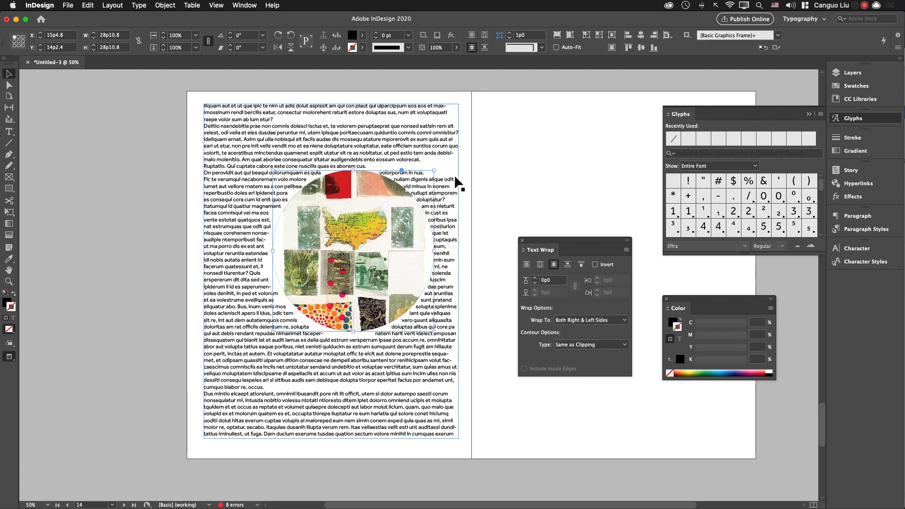
# Send the text frame to the back, behind the image circle.
pyautogui.click(405, 157)
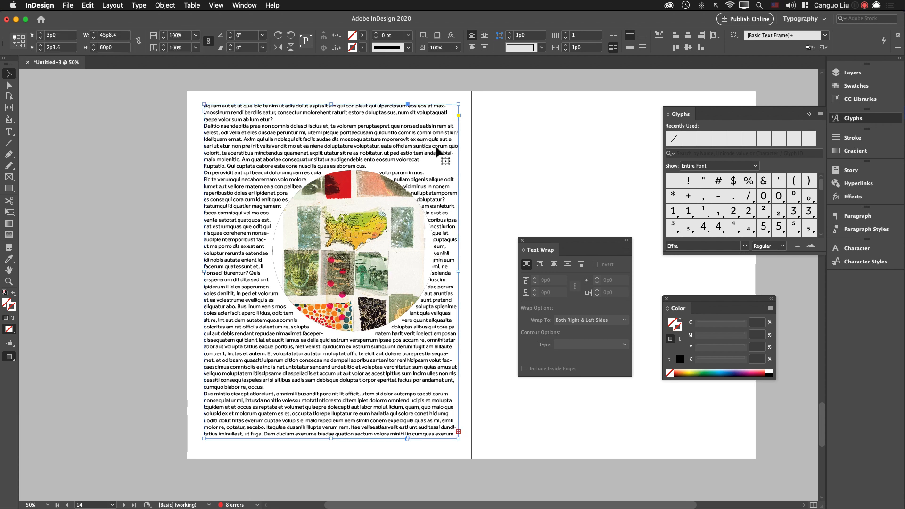
pyautogui.rightClick(404, 135)
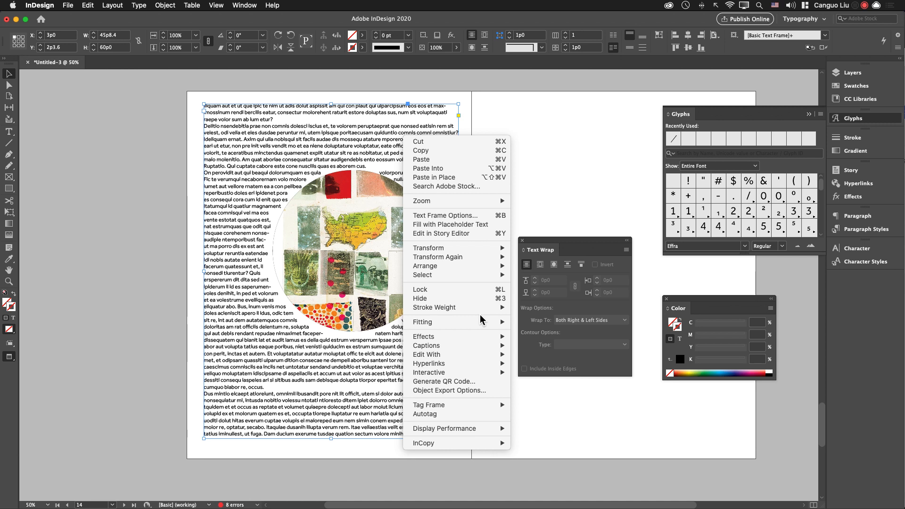
pyautogui.moveTo(503, 340)
pyautogui.moveTo(491, 272)
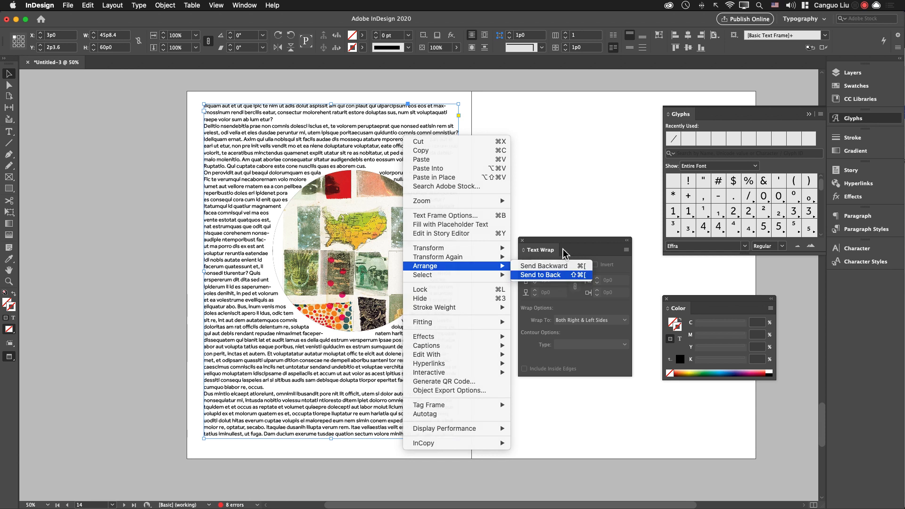
pyautogui.click(542, 275)
pyautogui.click(570, 168)
# Set the image circle's text wrap offset to 0p7.
pyautogui.click(402, 226)
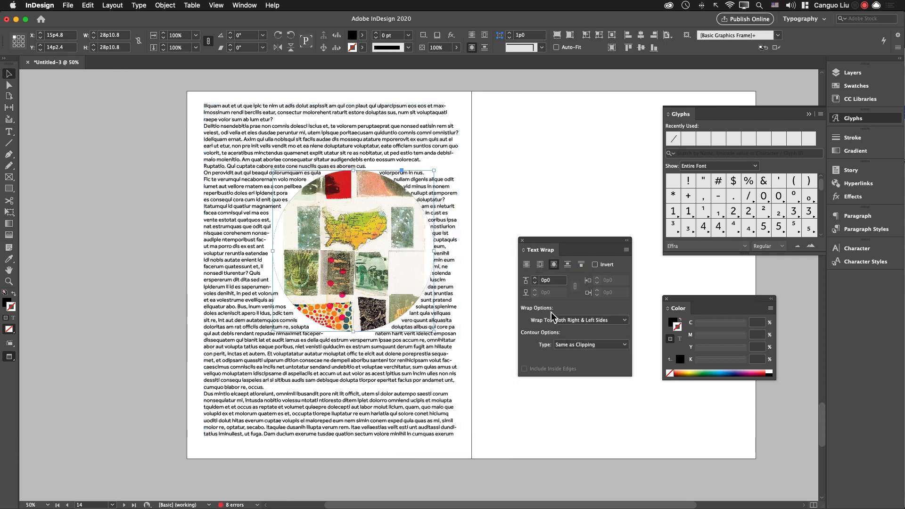
pyautogui.click(536, 278)
pyautogui.click(535, 277)
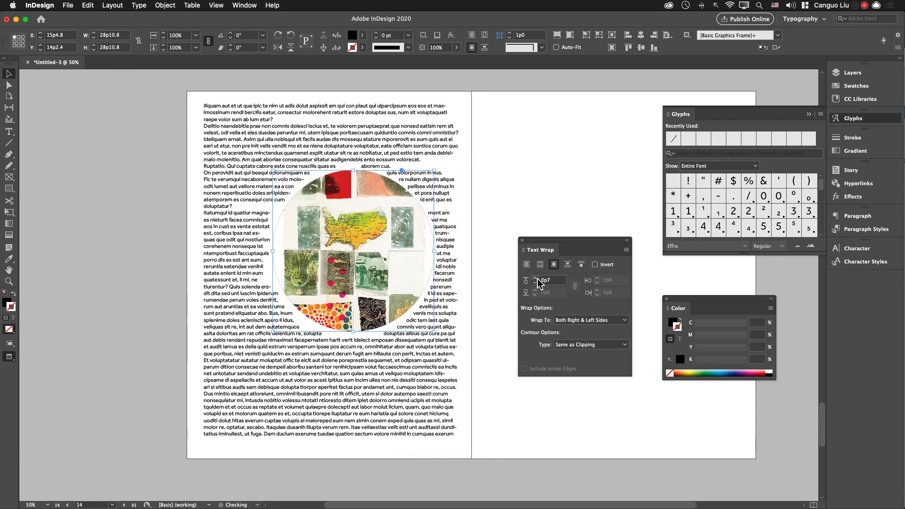
# Increase the image circle's text wrap offset to 1p6.
pyautogui.click(535, 278)
pyautogui.click(536, 278)
pyautogui.click(534, 198)
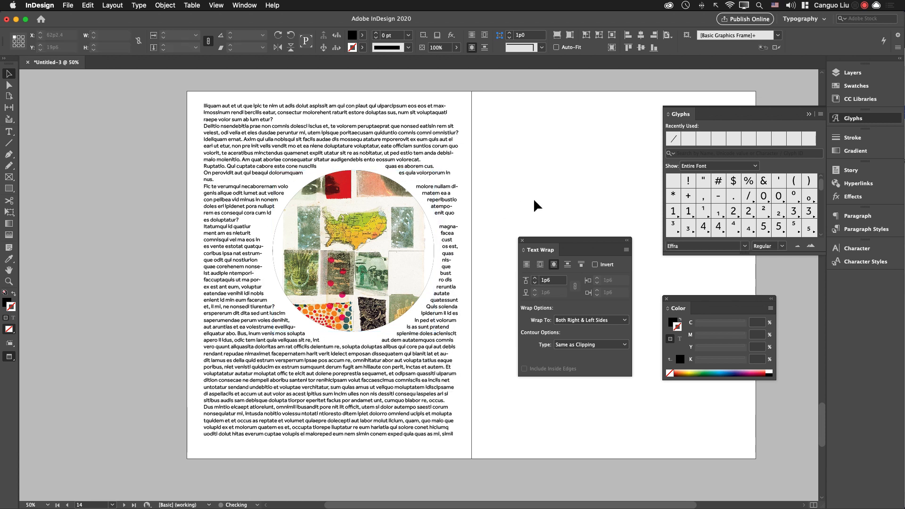
# Add a thick black stroke around the image circle.
pyautogui.hscroll(3, 384, 282)
pyautogui.click(292, 252)
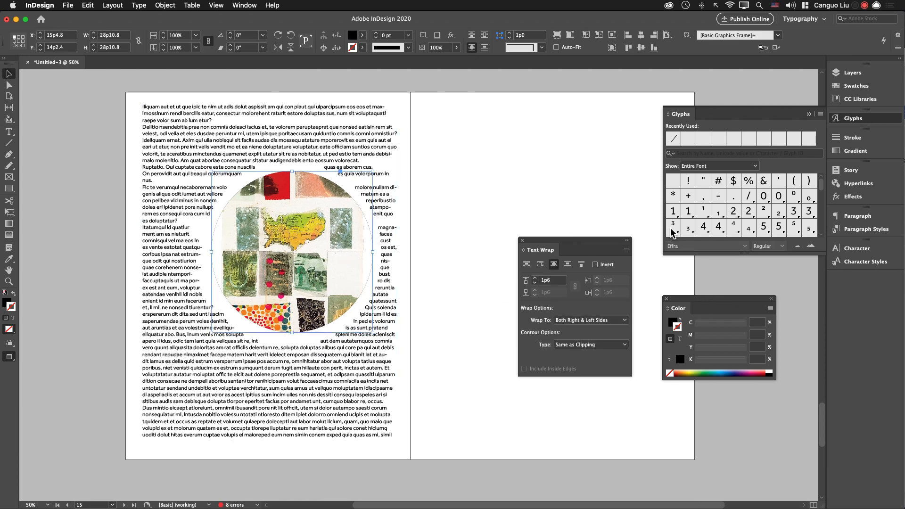
pyautogui.click(376, 32)
pyautogui.click(377, 32)
pyautogui.click(377, 33)
pyautogui.click(476, 283)
# Draw a closed freehand blob on the blank right page with the Pencil tool, about 37p9 wide by 41p3 high.
pyautogui.hscroll(3, 476, 278)
pyautogui.scroll(2, 475, 278)
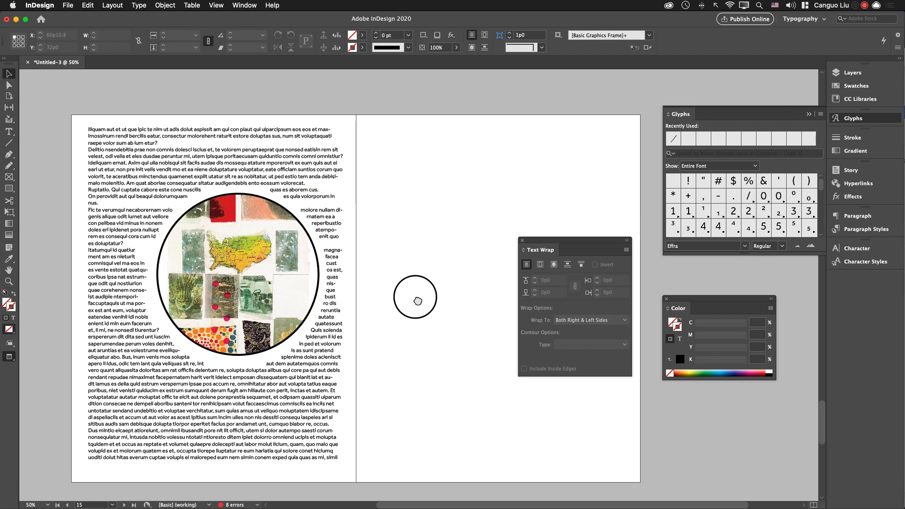
pyautogui.hscroll(2, 479, 301)
pyautogui.scroll(-1, 479, 300)
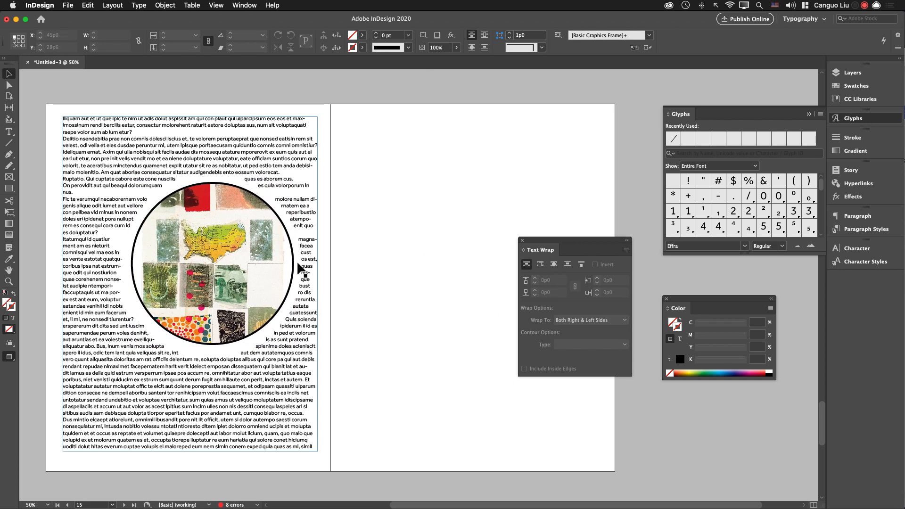
pyautogui.click(14, 168)
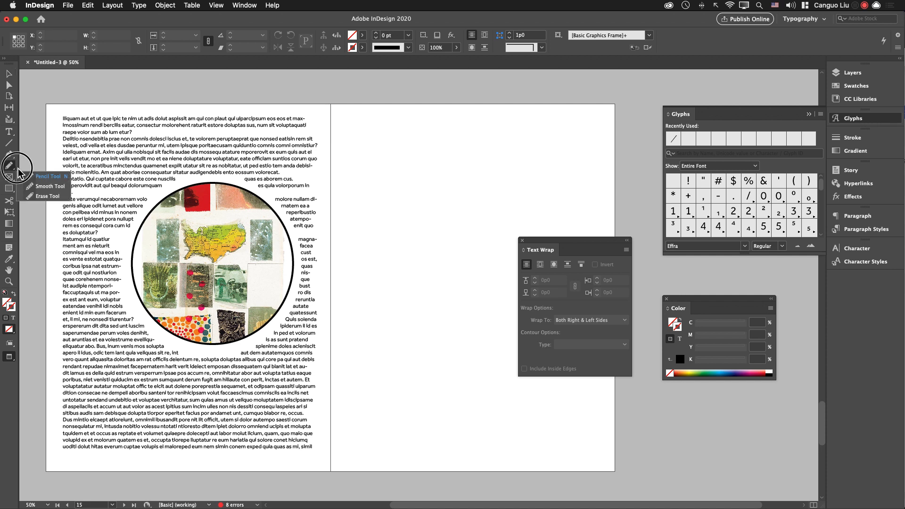
pyautogui.moveTo(410, 320)
pyautogui.mouseDown()
pyautogui.moveTo(397, 276)
pyautogui.moveTo(421, 218)
pyautogui.moveTo(491, 209)
pyautogui.moveTo(541, 179)
pyautogui.moveTo(579, 186)
pyautogui.moveTo(604, 248)
pyautogui.moveTo(594, 341)
pyautogui.moveTo(518, 406)
pyautogui.moveTo(460, 402)
pyautogui.moveTo(410, 321)
pyautogui.mouseUp()
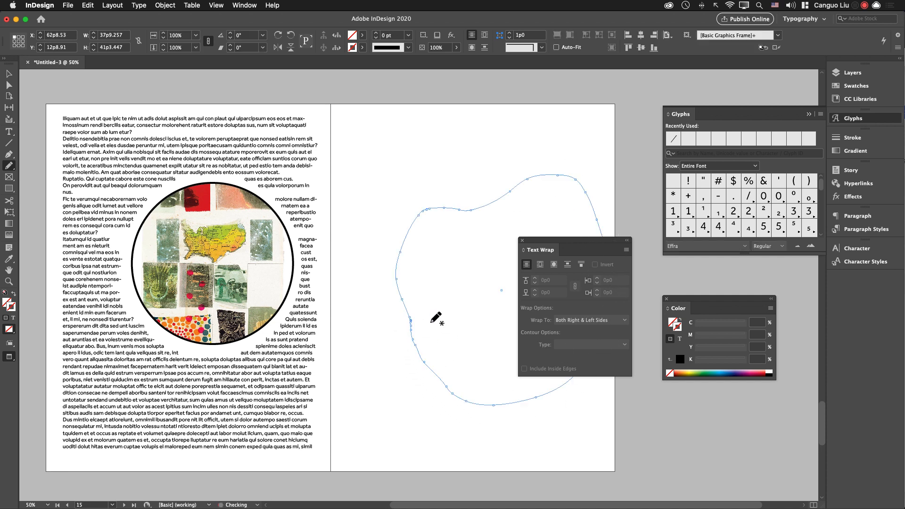
# Fill the freehand blob with solid black and give it no stroke.
pyautogui.hscroll(3, 465, 339)
pyautogui.press('v')
pyautogui.click(420, 291)
pyautogui.click(317, 250)
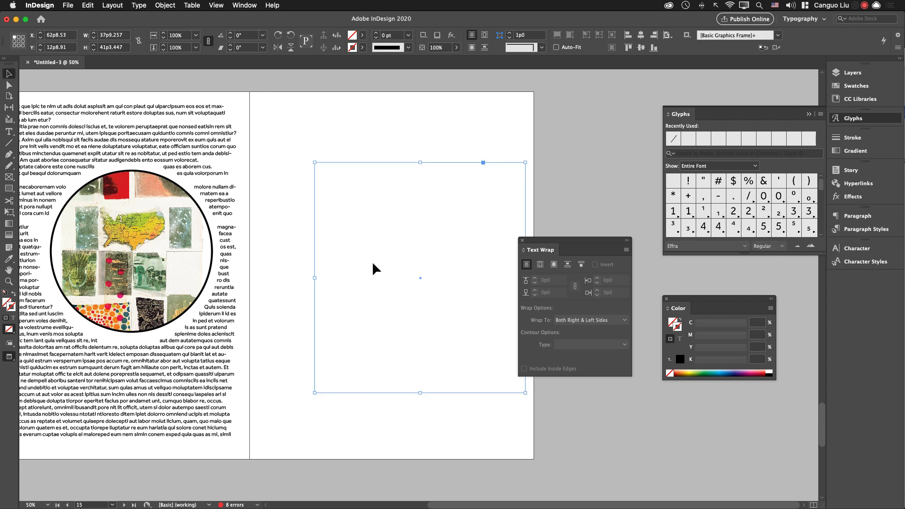
pyautogui.press('super+j')
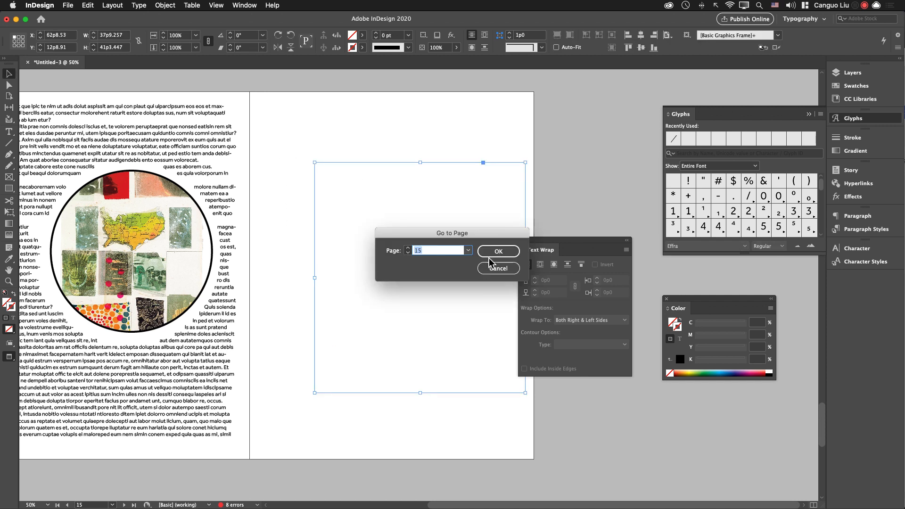
pyautogui.click(495, 273)
pyautogui.moveTo(333, 273); pyautogui.dragTo(392, 313)
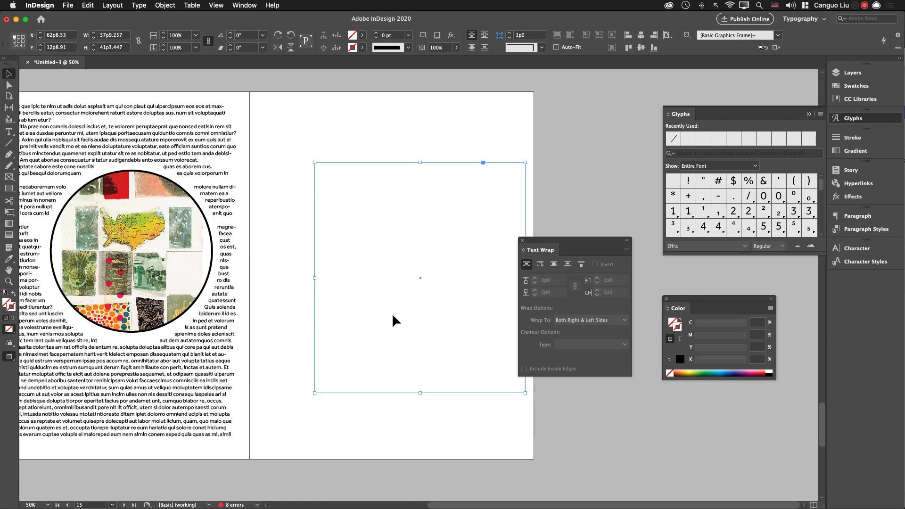
pyautogui.press('d')
pyautogui.hotkey('shift', 'x')
pyautogui.click(289, 344)
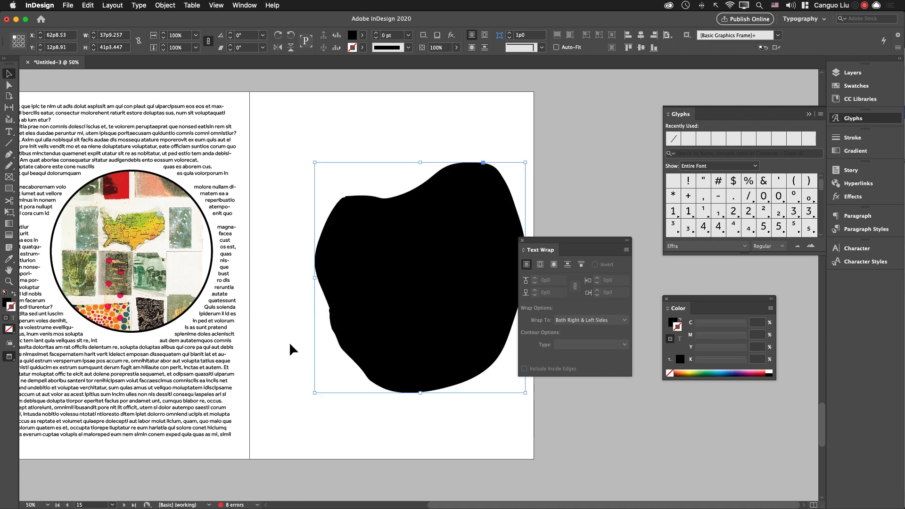
# Reposition the black blob and squash it to about 10p7 wide by 19p7 high.
pyautogui.moveTo(428, 357); pyautogui.dragTo(385, 255)
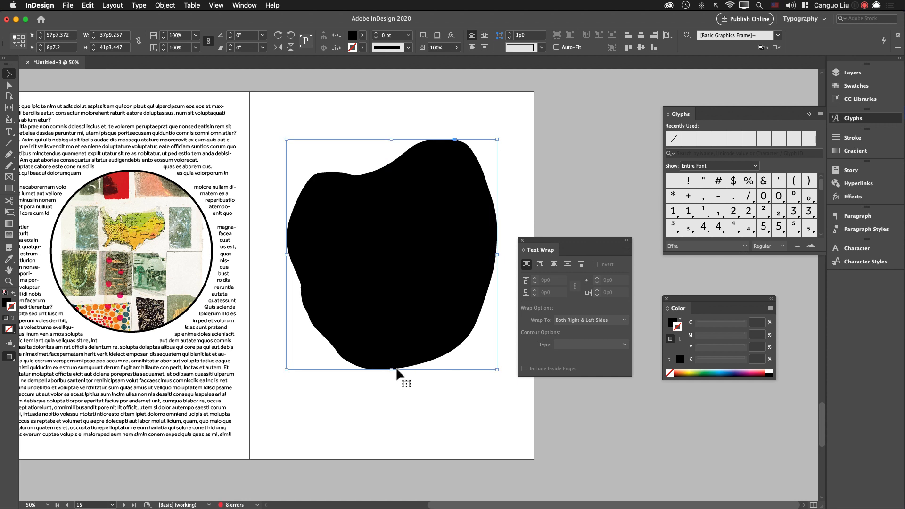
pyautogui.moveTo(500, 257); pyautogui.dragTo(420, 260)
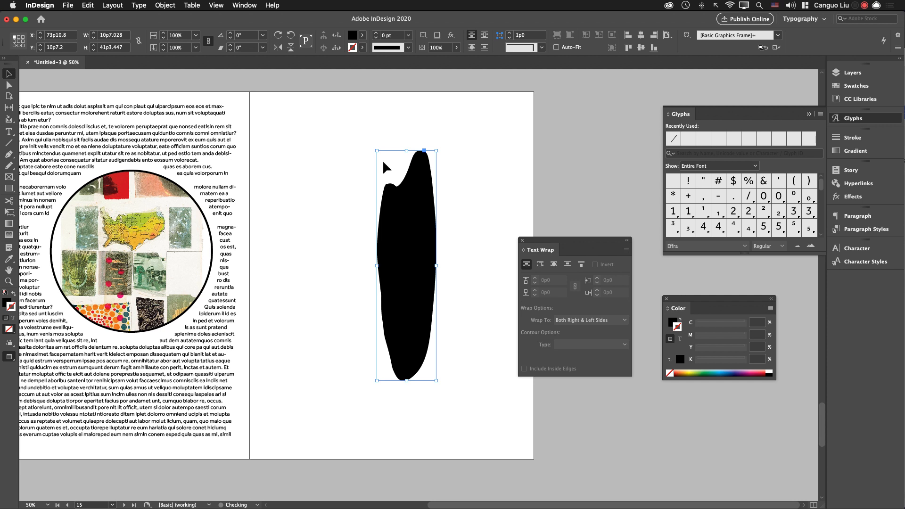
pyautogui.moveTo(411, 151); pyautogui.dragTo(411, 262)
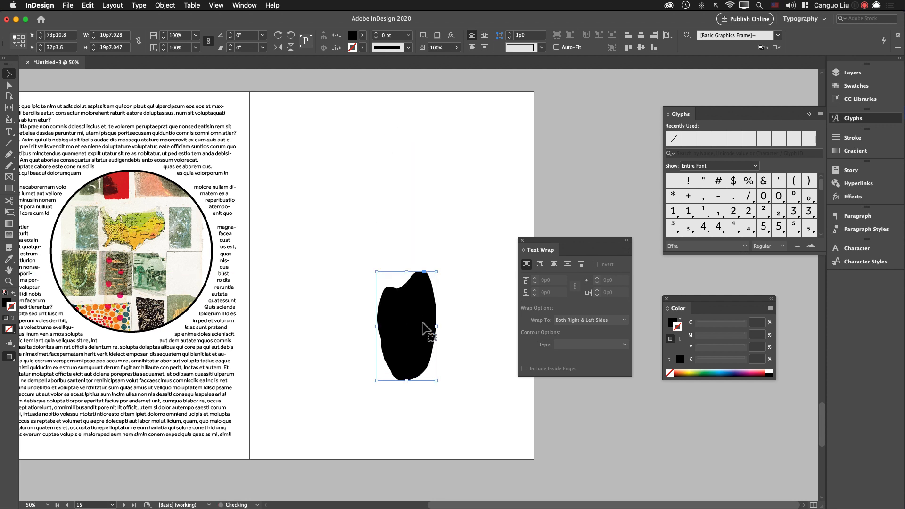
# Rotate the black blob to about 51° and move it into the upper half of the right page.
pyautogui.moveTo(429, 329); pyautogui.dragTo(441, 297)
pyautogui.moveTo(455, 347); pyautogui.dragTo(491, 303)
pyautogui.click(483, 322)
pyautogui.moveTo(424, 293); pyautogui.dragTo(413, 215)
pyautogui.click(312, 156)
pyautogui.click(332, 259)
# Draw a text frame about 40p5 by 56p4 over the right page and fill it with placeholder text.
pyautogui.press('t')
pyautogui.moveTo(277, 114); pyautogui.dragTo(493, 425)
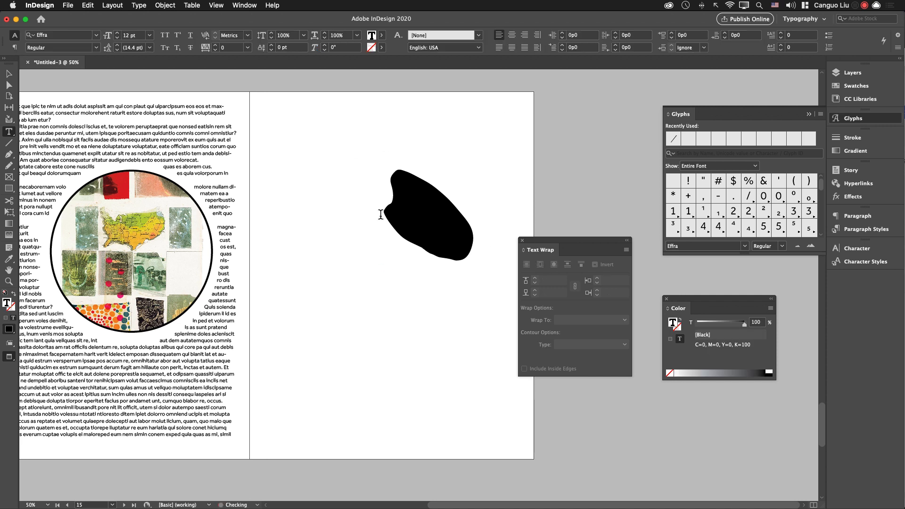
pyautogui.click(138, 6)
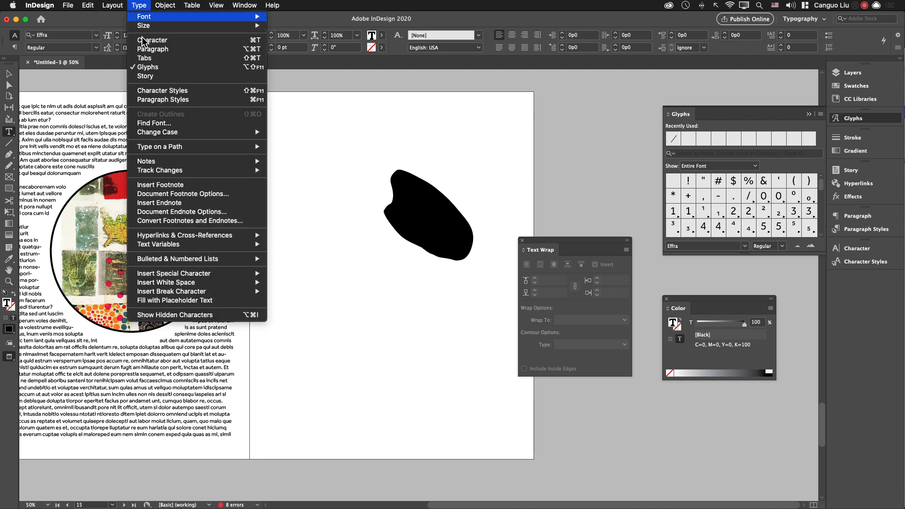
pyautogui.click(191, 302)
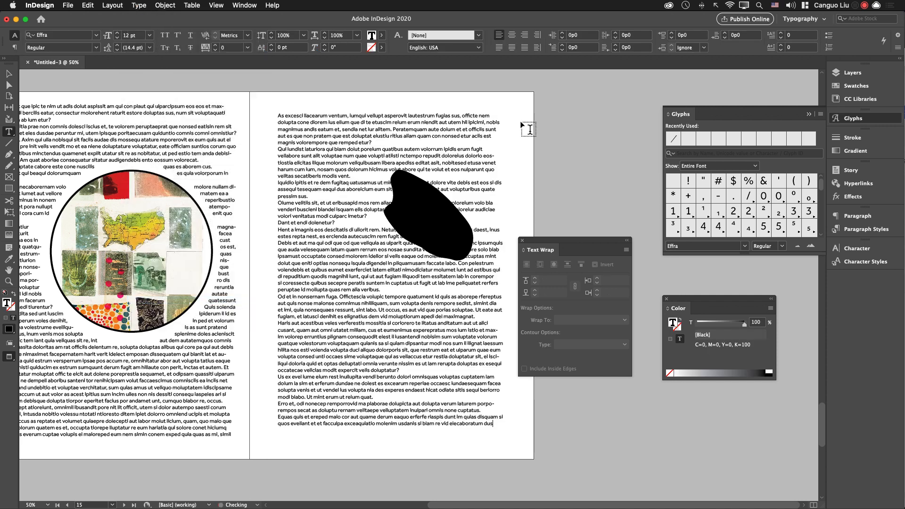
# Wrap the text around the black blob's object shape and enlarge the blob to about 23p1 by 42p9, overhanging the page's outer edge.
pyautogui.click(9, 74)
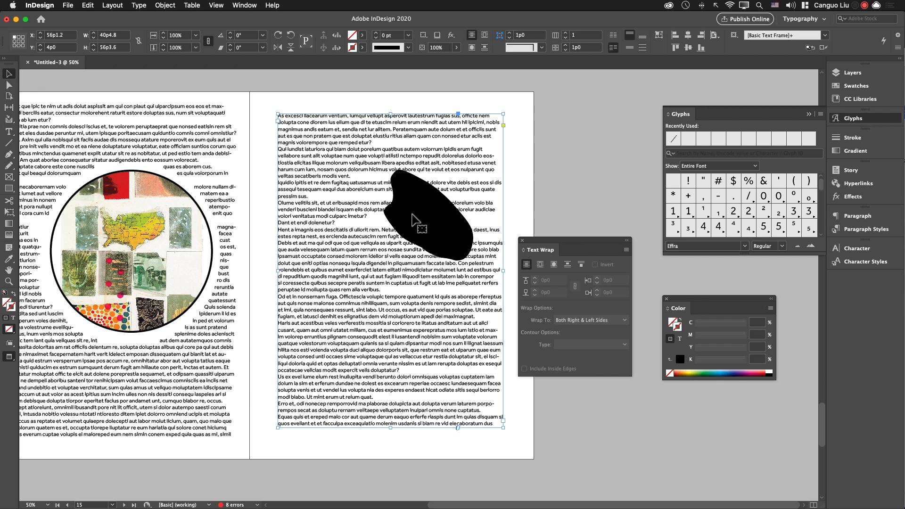
pyautogui.click(438, 234)
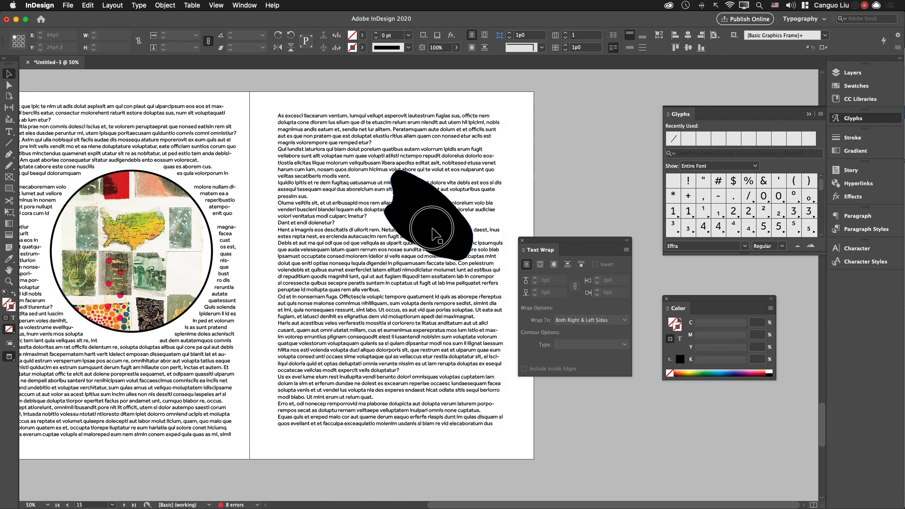
pyautogui.click(554, 265)
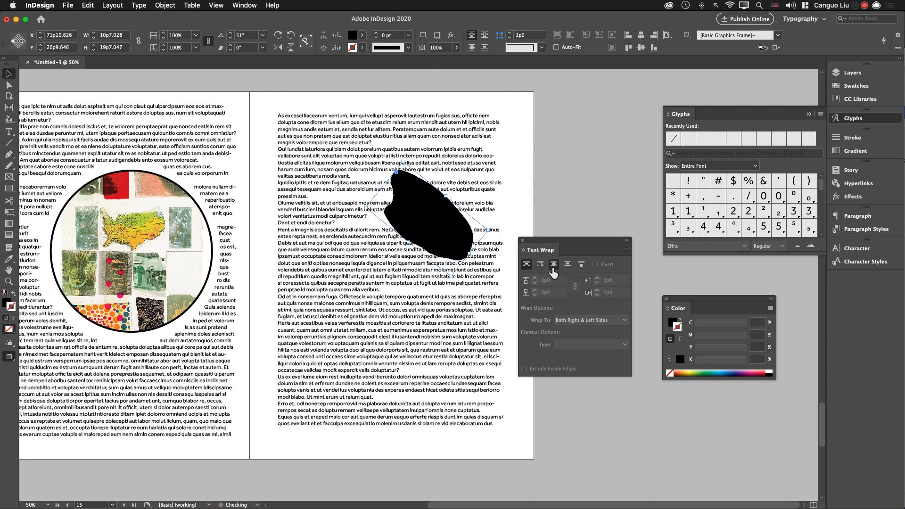
pyautogui.moveTo(451, 229); pyautogui.dragTo(475, 274)
pyautogui.moveTo(443, 211); pyautogui.dragTo(498, 292)
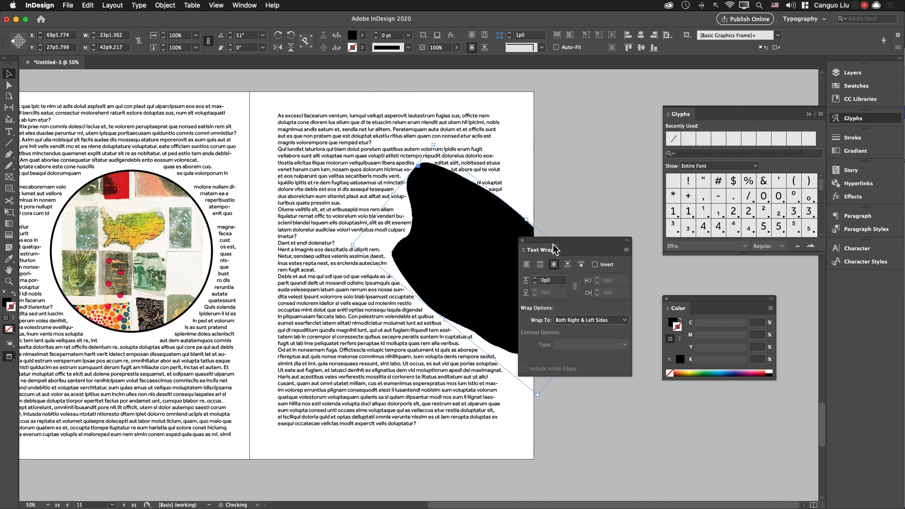
# Set the black blob's text wrap offset to 1p3.
pyautogui.moveTo(554, 248); pyautogui.dragTo(643, 252)
pyautogui.click(625, 281)
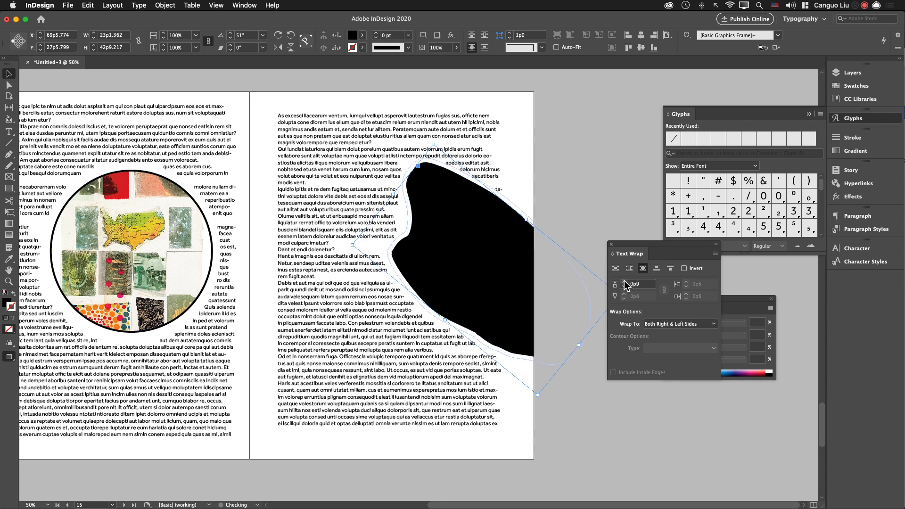
pyautogui.click(595, 175)
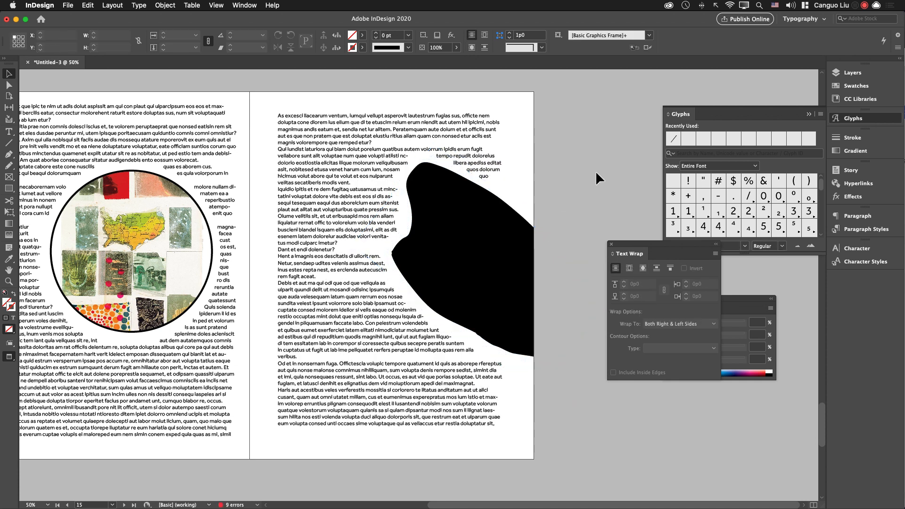
# Give the black blob a 1 pt pale pink stroke of C0 M25 Y10 K0.
pyautogui.click(522, 256)
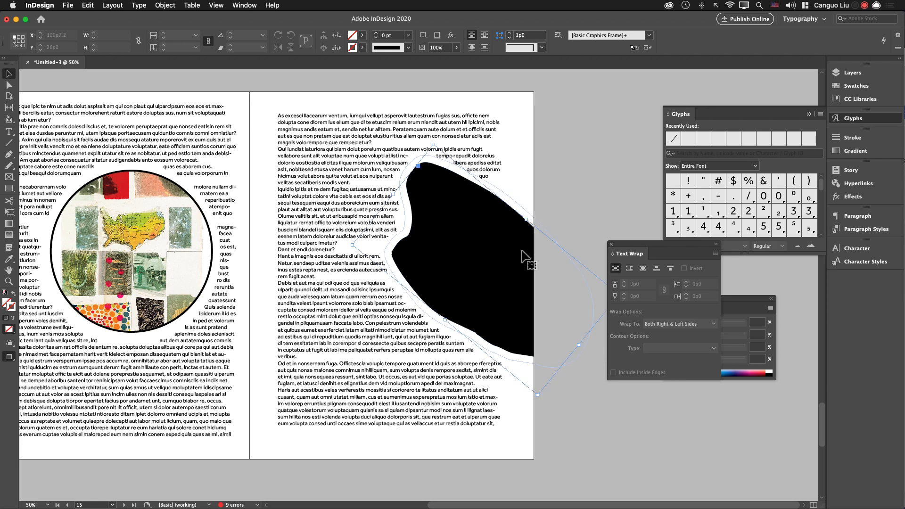
pyautogui.click(759, 373)
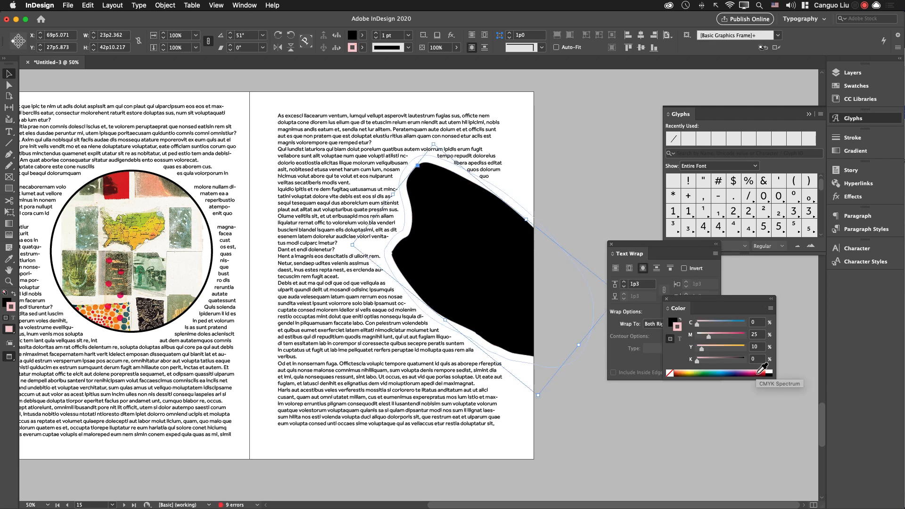
# Try a 90% black fill on the blob and delete the blob, and undo both changes.
pyautogui.click(758, 373)
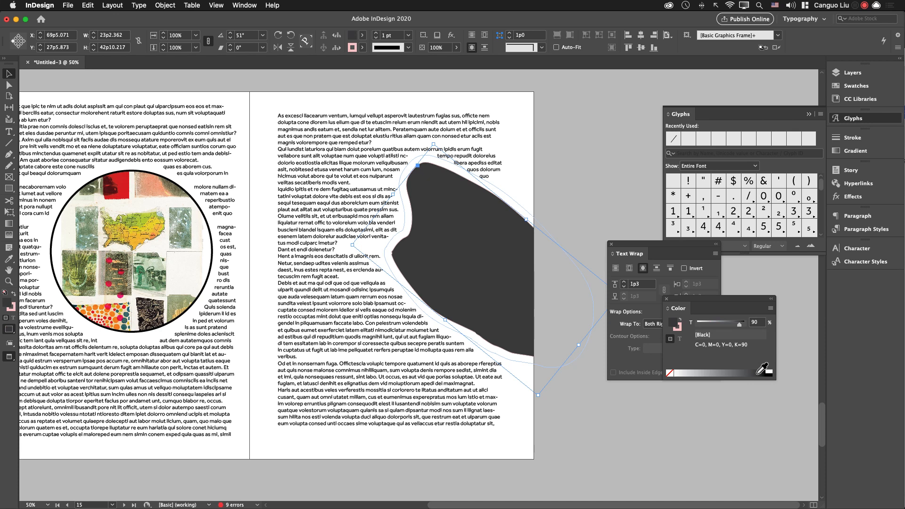
pyautogui.press('Delete')
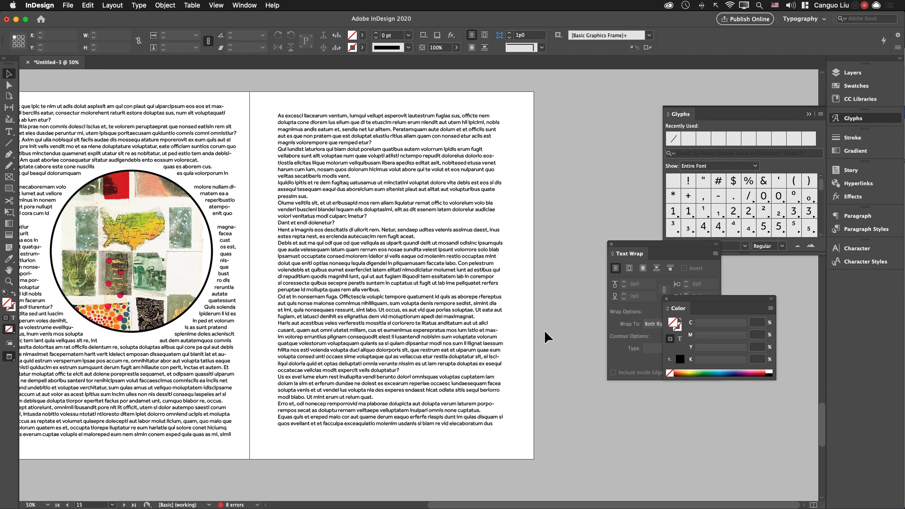
pyautogui.click(481, 279)
pyautogui.click(556, 286)
pyautogui.press('super+z')
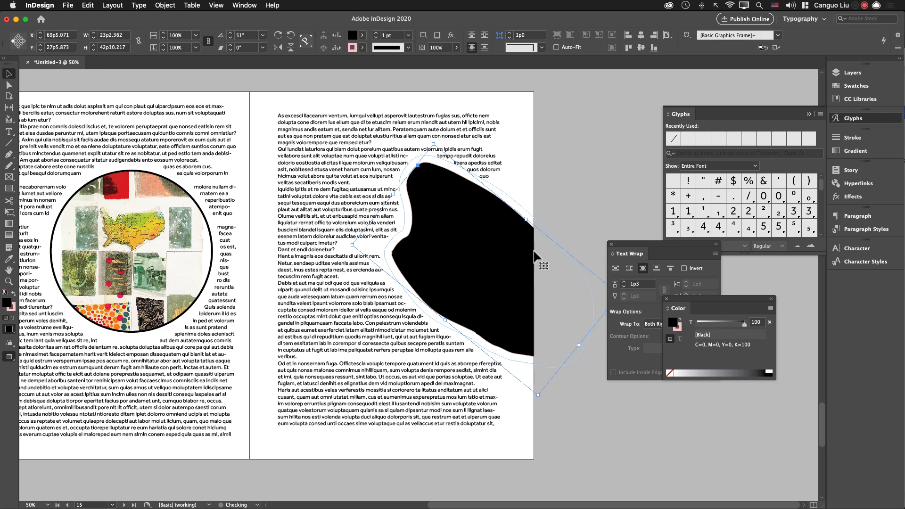
# Swap the blob's fill and stroke colours, and set its fill to a purple with C39 M100 Y0.
pyautogui.hotkey('shift', 'x')
pyautogui.click(568, 207)
pyautogui.moveTo(569, 208); pyautogui.dragTo(620, 297)
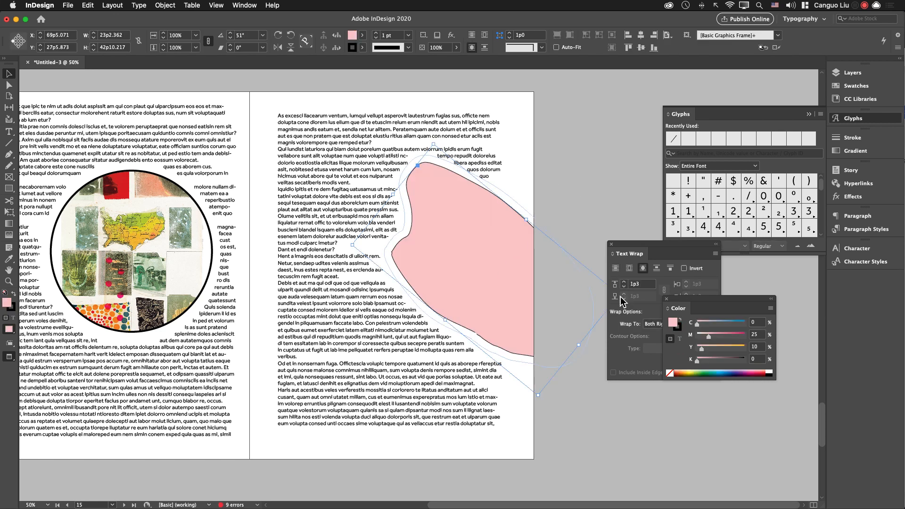
pyautogui.click(755, 374)
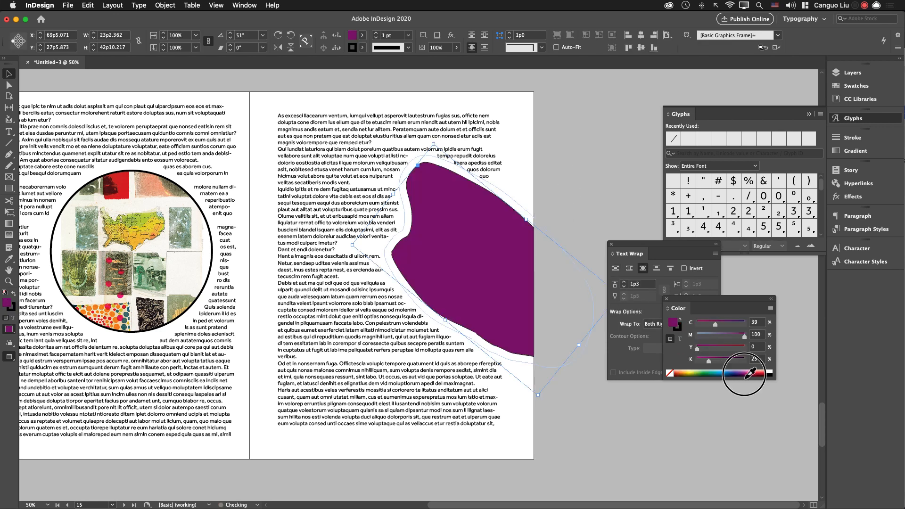
pyautogui.click(568, 157)
# Cover the blank page 16 with a 51p0 by 66p0 rectangle filled solid black without a stroke.
pyautogui.moveTo(348, 283); pyautogui.dragTo(432, 246)
pyautogui.scroll(-10, 428, 350)
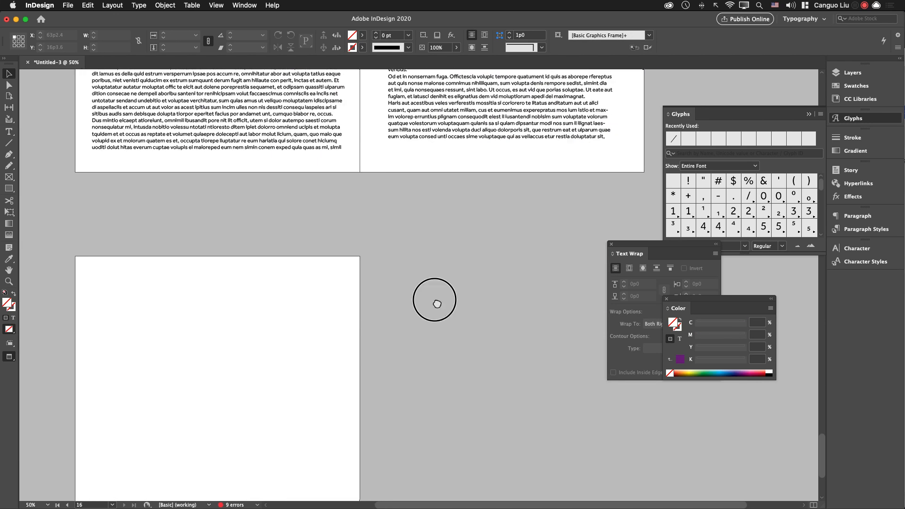
pyautogui.press('super+Tab')
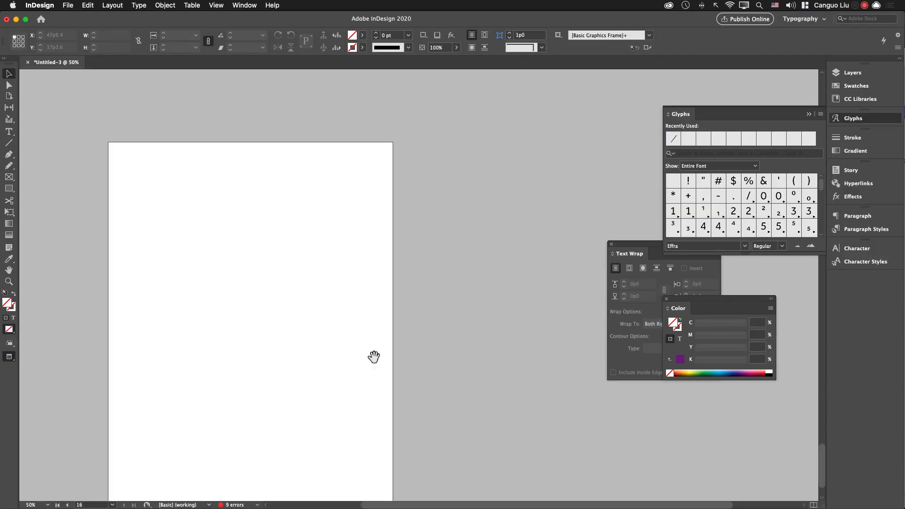
pyautogui.moveTo(372, 358); pyautogui.dragTo(453, 317)
pyautogui.press('m')
pyautogui.moveTo(190, 103); pyautogui.dragTo(473, 469)
pyautogui.press('d')
pyautogui.hotkey('shift', 'x')
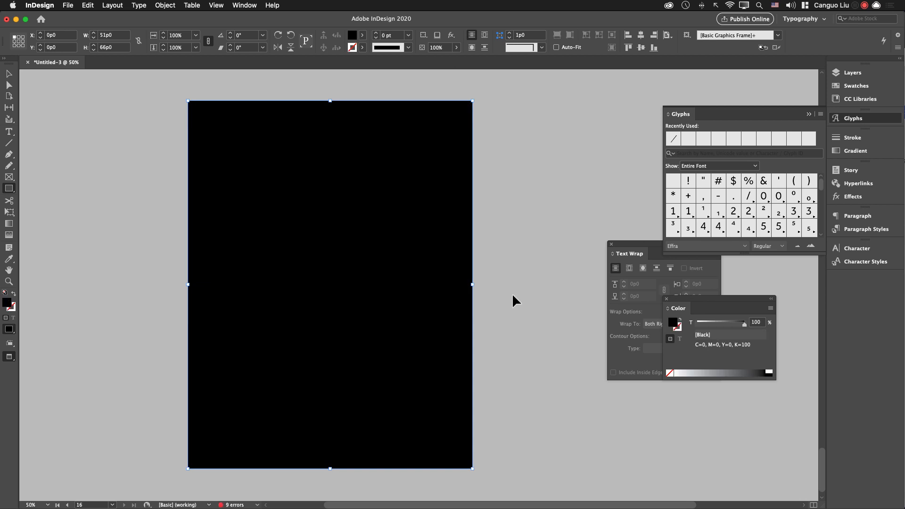
# Go to the black cover on page 1 and select the artist's name and Abstraction text frames.
pyautogui.press('shift+super+Page_Up')
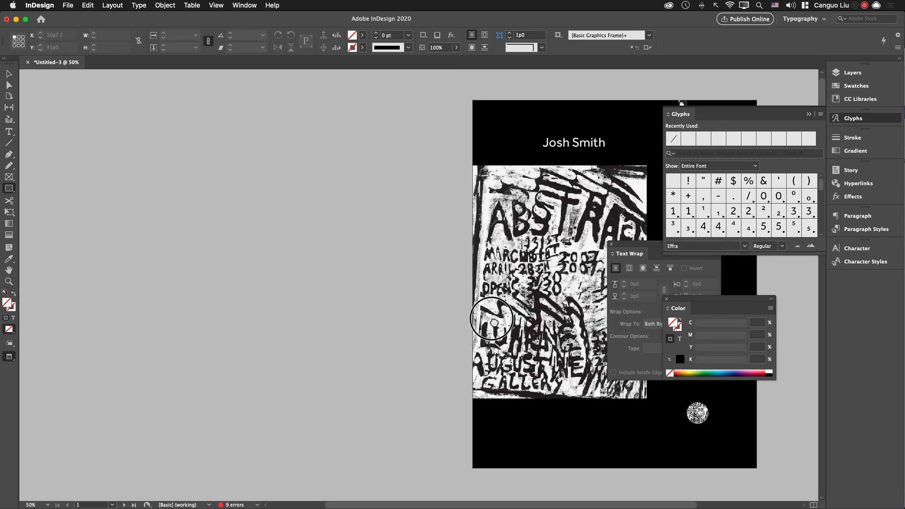
pyautogui.hscroll(5, 517, 295)
pyautogui.press('v')
pyautogui.click(352, 143)
pyautogui.keyDown('shift'); pyautogui.click(486, 170); pyautogui.keyUp('shift')
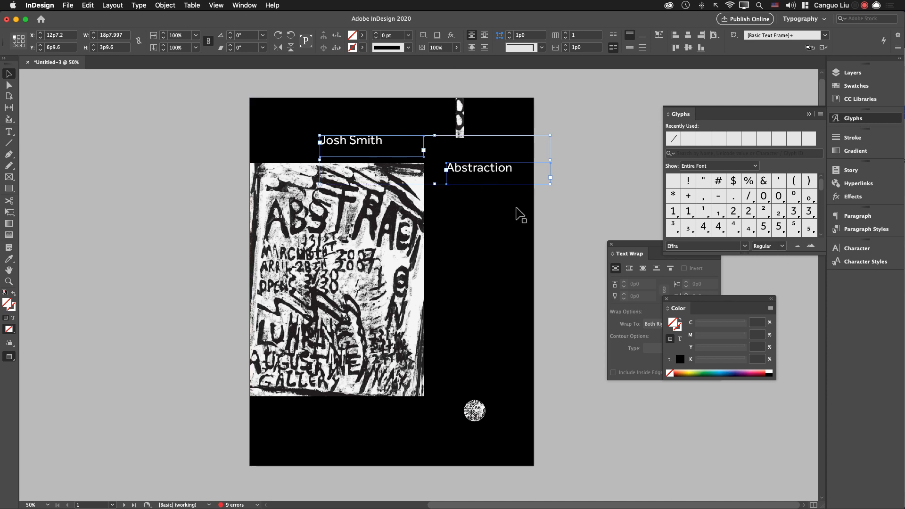
pyautogui.click(567, 310)
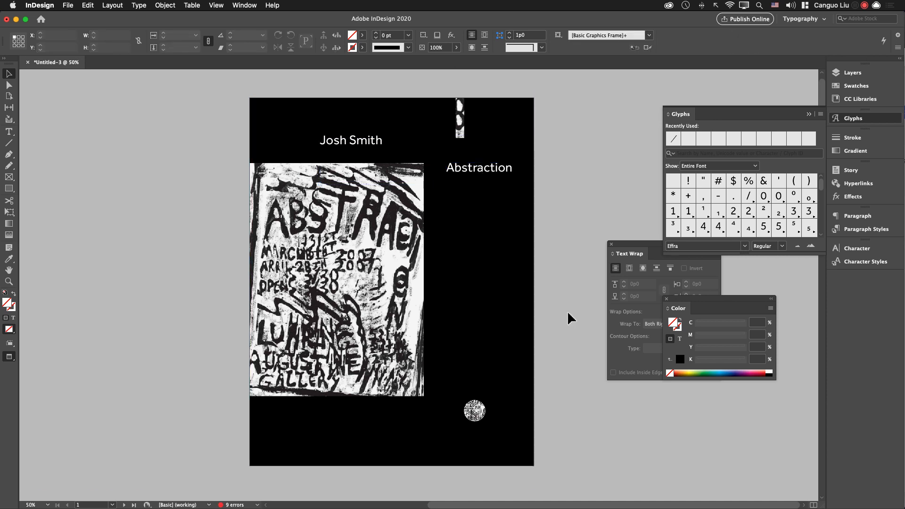
# Paste the copied artist's name and Abstraction text frames onto black page 16, placing them in the middle area of the page.
pyautogui.scroll(-9, 567, 310)
pyautogui.scroll(-15, 406, 327)
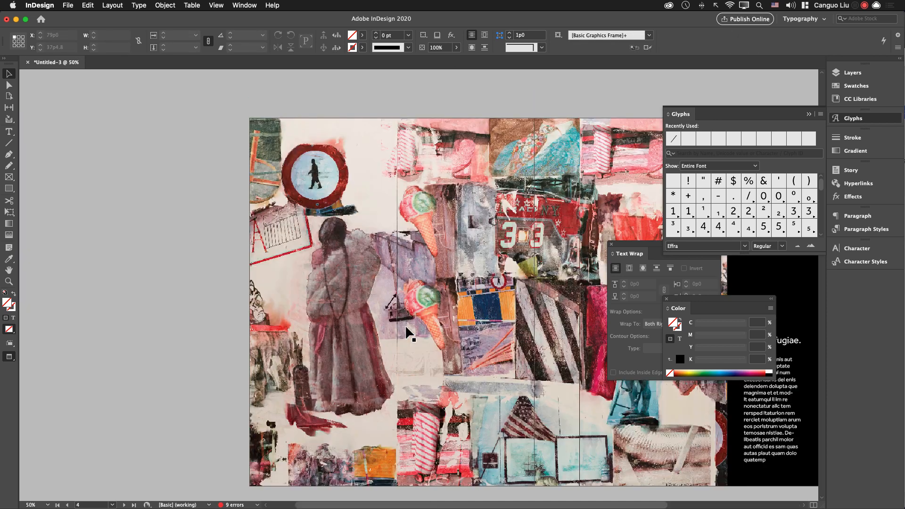
pyautogui.moveTo(406, 330); pyautogui.dragTo(391, 310)
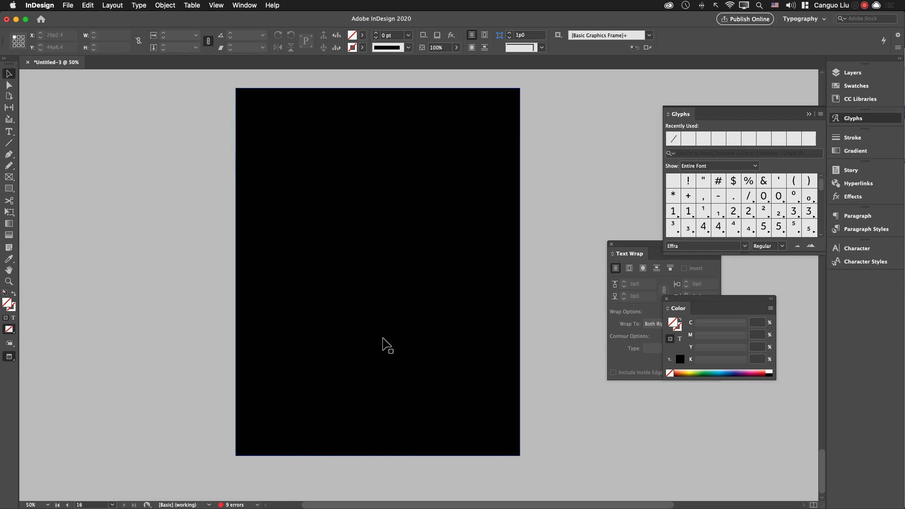
pyautogui.press('super+v')
pyautogui.moveTo(475, 287); pyautogui.dragTo(420, 306)
pyautogui.click(519, 247)
pyautogui.click(548, 231)
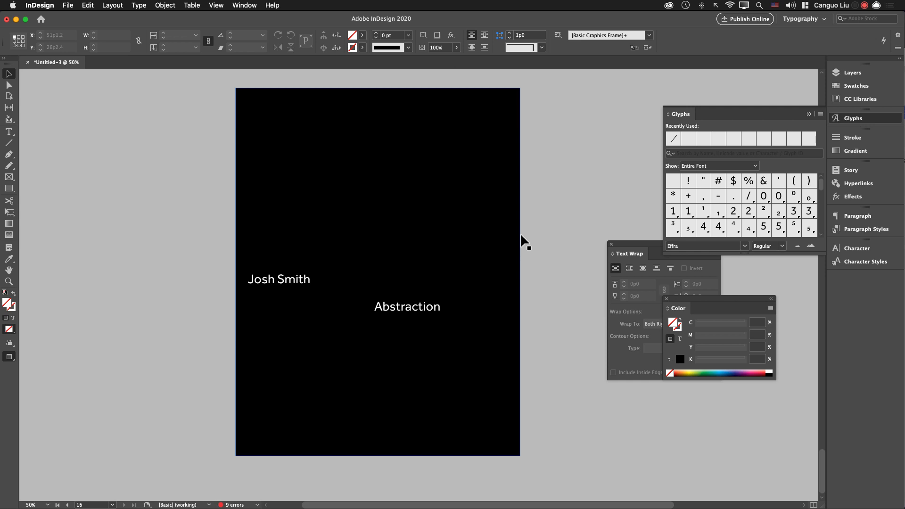
# Draw a rectangle frame about 22p10 by 37p1 above the Abstraction text on page 16, extending past the page's top edge.
pyautogui.press('m')
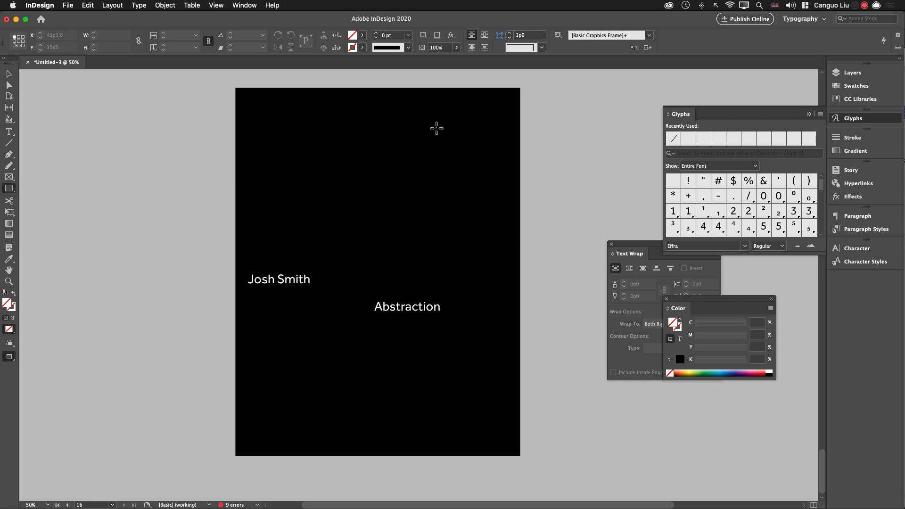
pyautogui.moveTo(379, 85)
pyautogui.mouseDown()
pyautogui.moveTo(408, 227)
pyautogui.moveTo(481, 289)
pyautogui.moveTo(504, 288)
pyautogui.mouseUp()
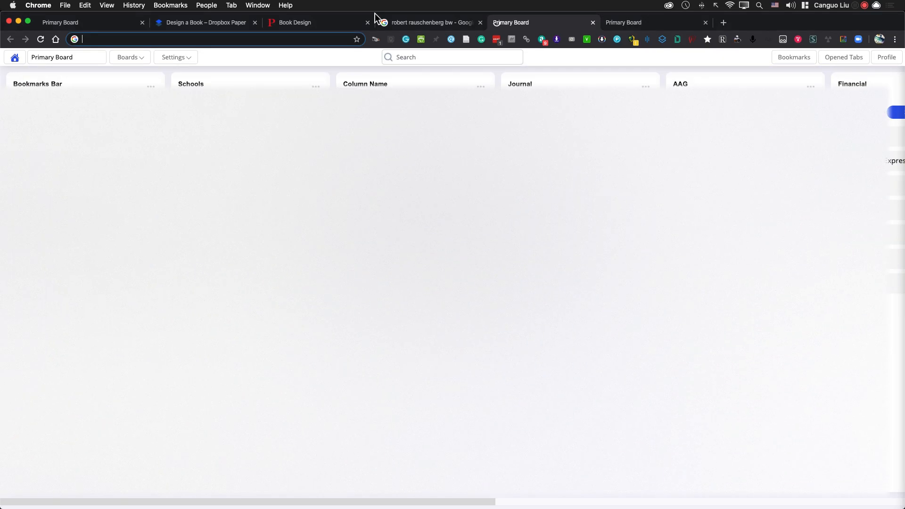
# Switch to Chrome, browse the Design a Book references and Robert Rauschenberg image results, and copy the Quaine Library interior photo.
pyautogui.click(339, 26)
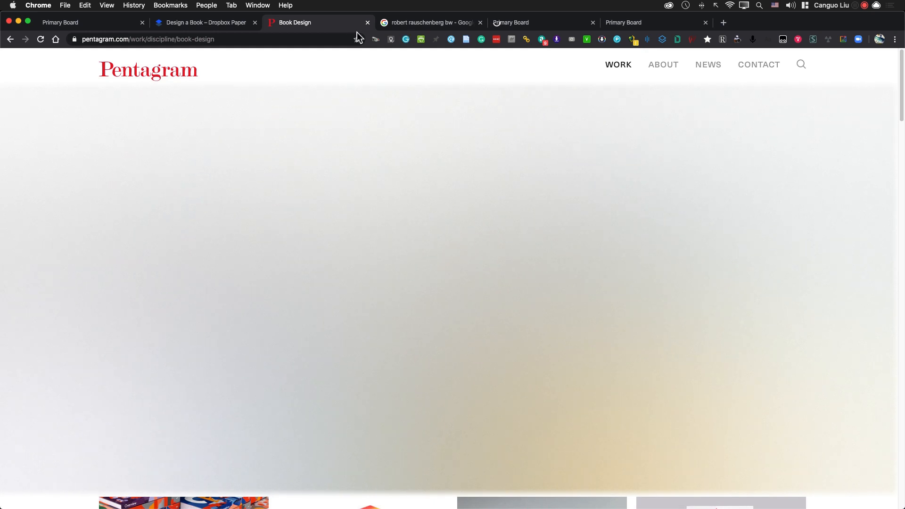
pyautogui.click(232, 23)
pyautogui.scroll(-5, 479, 330)
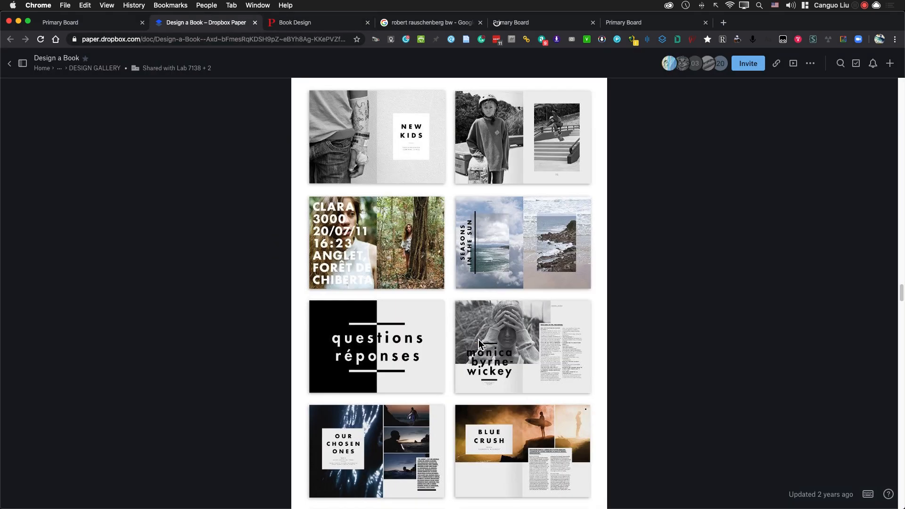
pyautogui.scroll(-15, 479, 340)
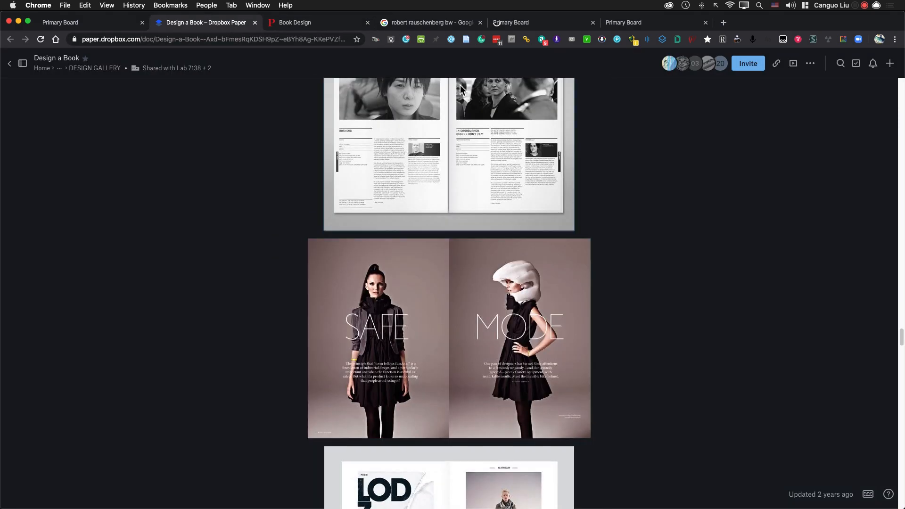
pyautogui.click(405, 22)
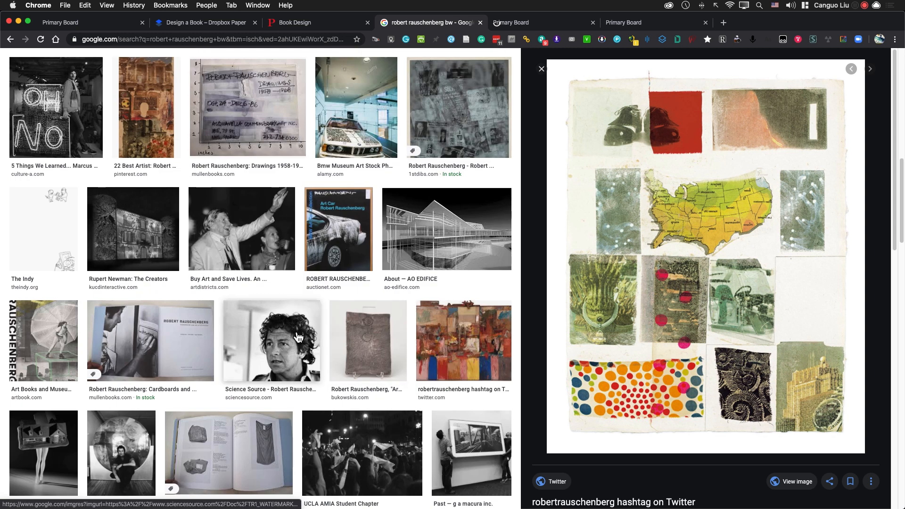
pyautogui.scroll(-15, 316, 333)
pyautogui.scroll(7, 175, 261)
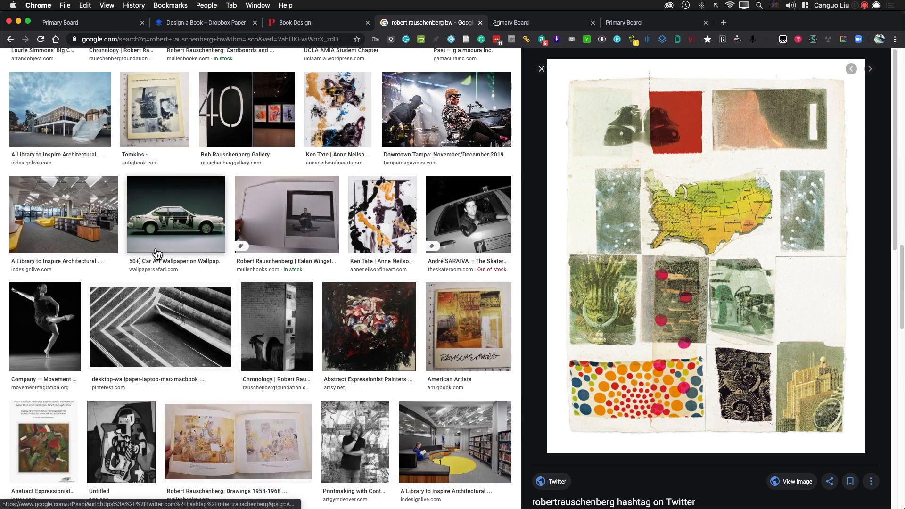
pyautogui.click(64, 215)
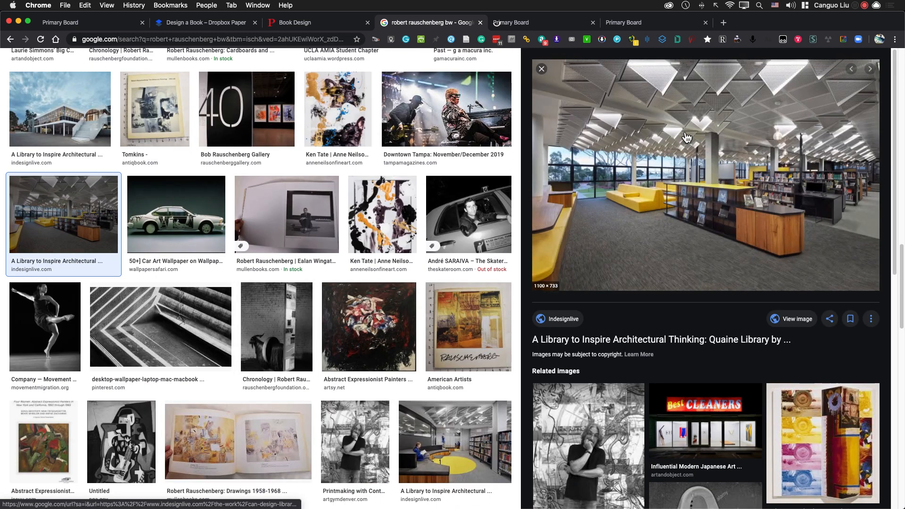
pyautogui.rightClick(687, 137)
pyautogui.click(723, 222)
# Return to InDesign, paste the library photo into the rectangle frame on page 16, and deselect it.
pyautogui.press('super+Tab')
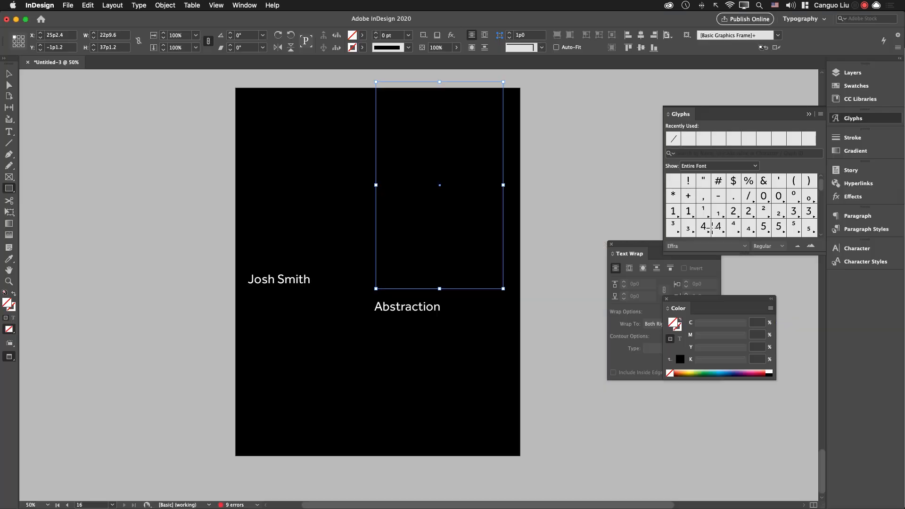
pyautogui.press('super+alt+v')
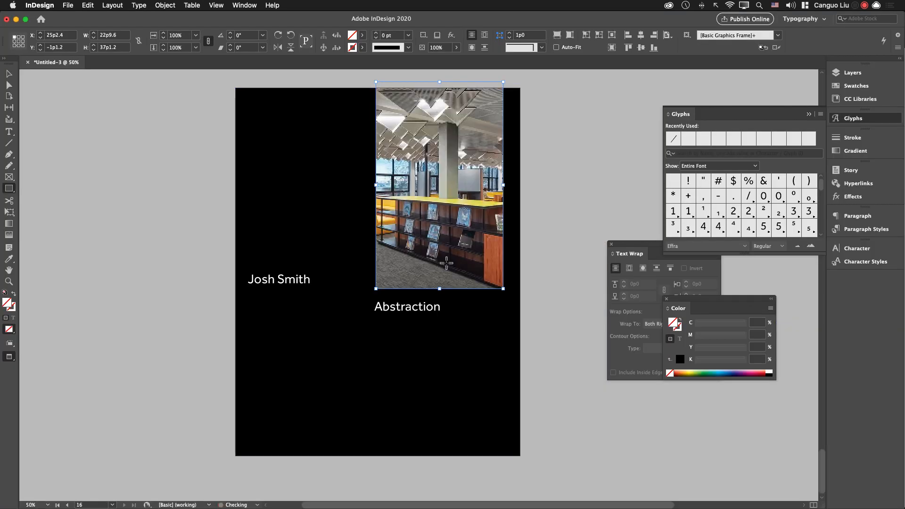
pyautogui.press('v')
pyautogui.click(576, 193)
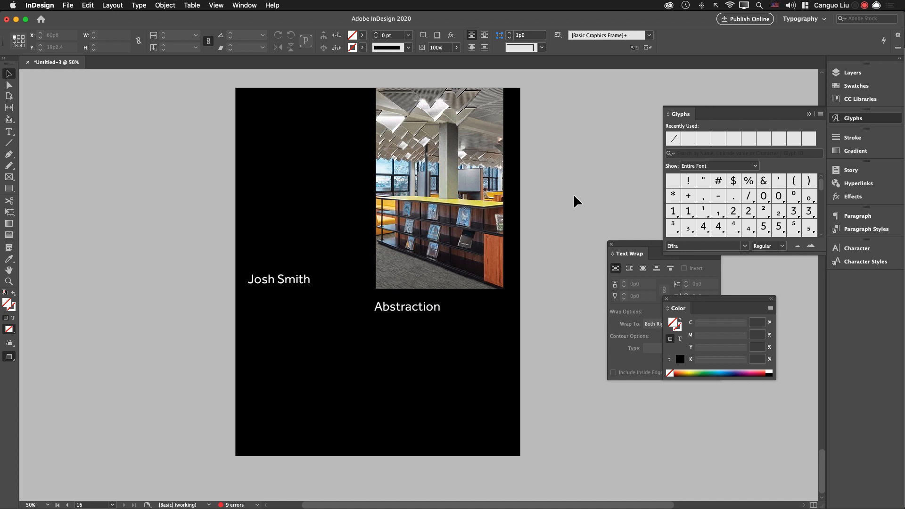
# Review the book's spreads from pages 14–15 back to pages 6–7, examining their text wraps, images and colour backgrounds.
pyautogui.scroll(15, 576, 194)
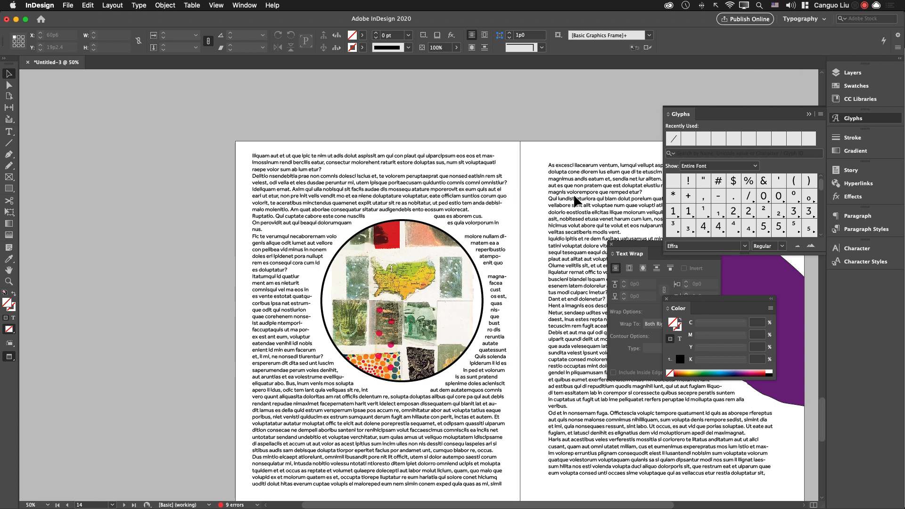
pyautogui.click(574, 197)
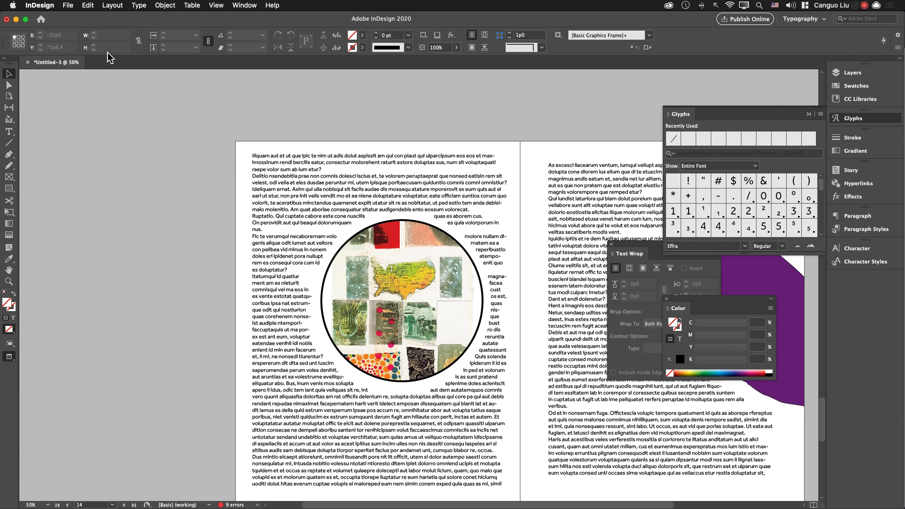
pyautogui.moveTo(495, 203); pyautogui.dragTo(394, 177)
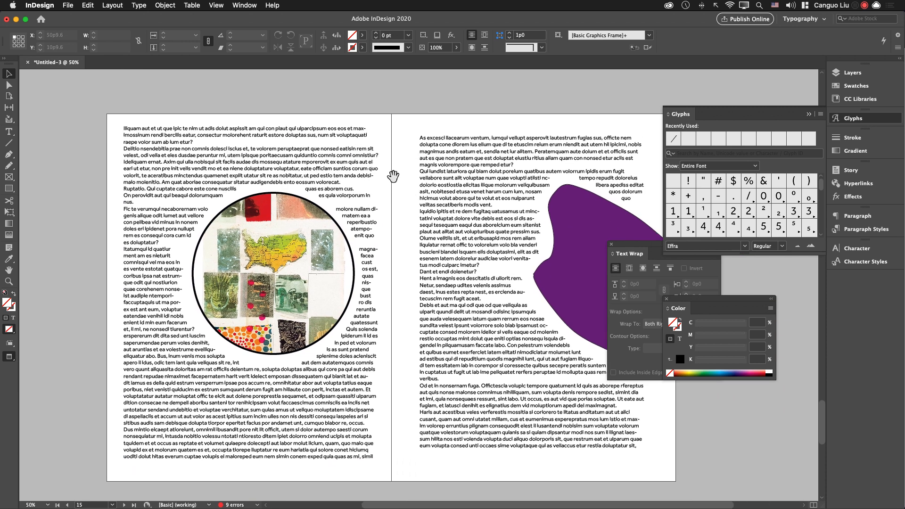
pyautogui.scroll(15, 438, 288)
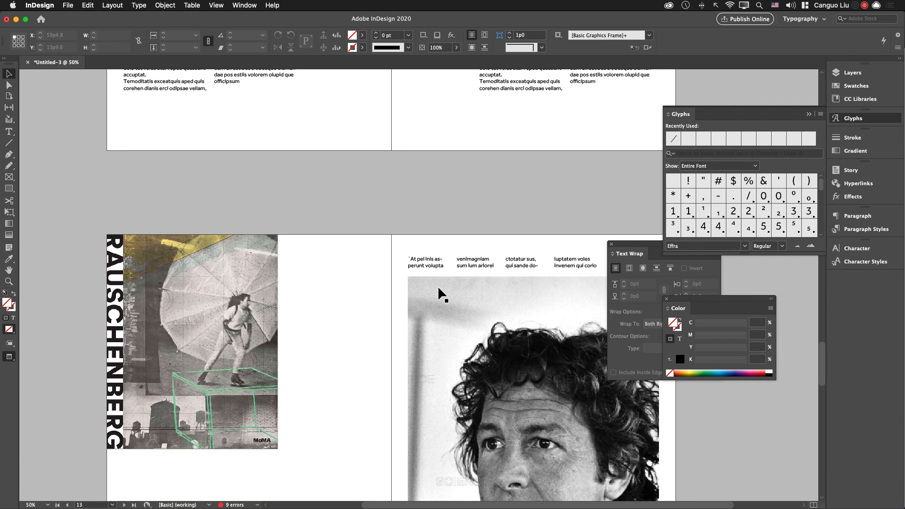
pyautogui.scroll(5, 438, 289)
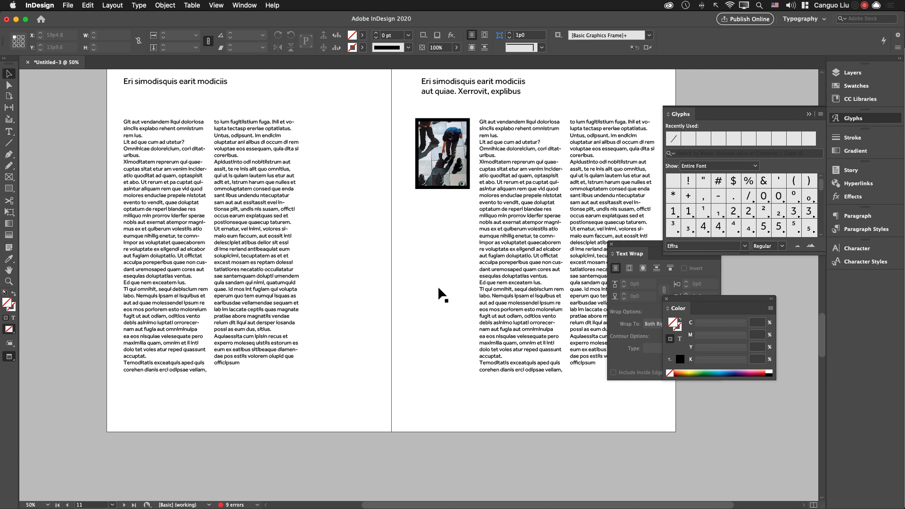
pyautogui.scroll(5, 437, 286)
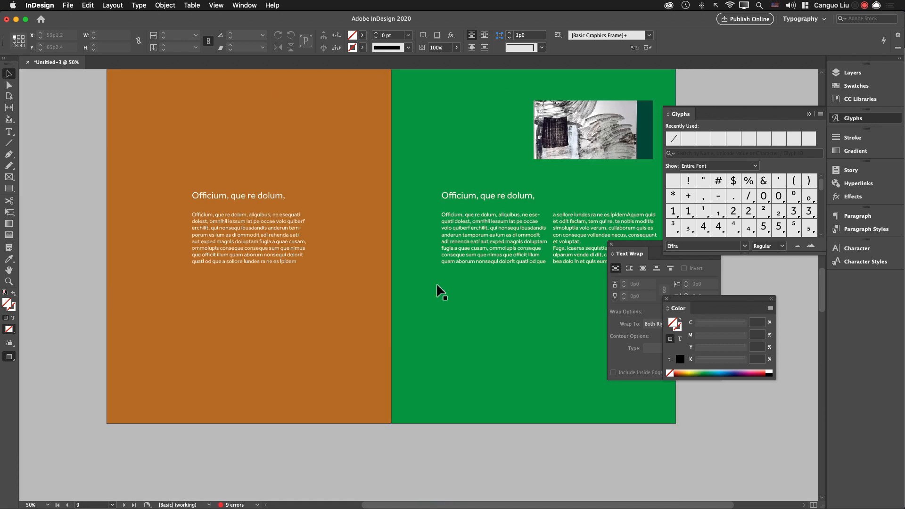
pyautogui.scroll(5, 436, 282)
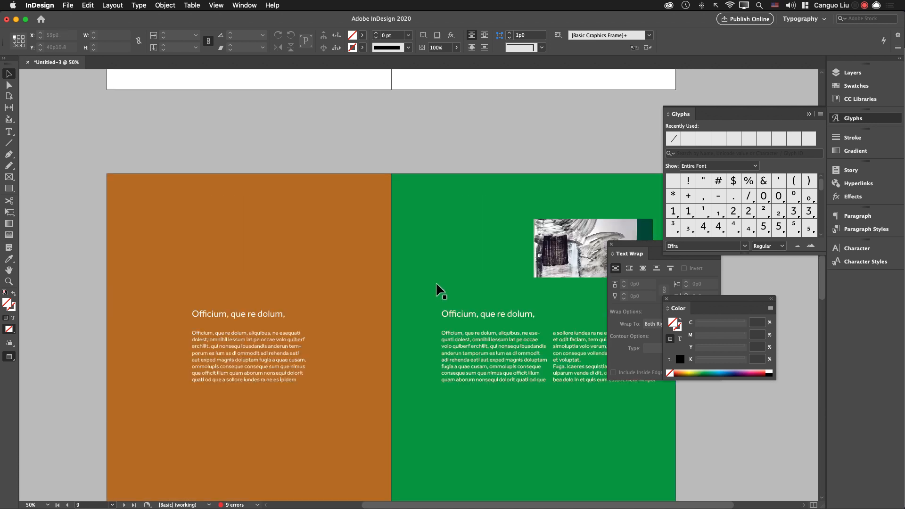
pyautogui.scroll(1, 436, 285)
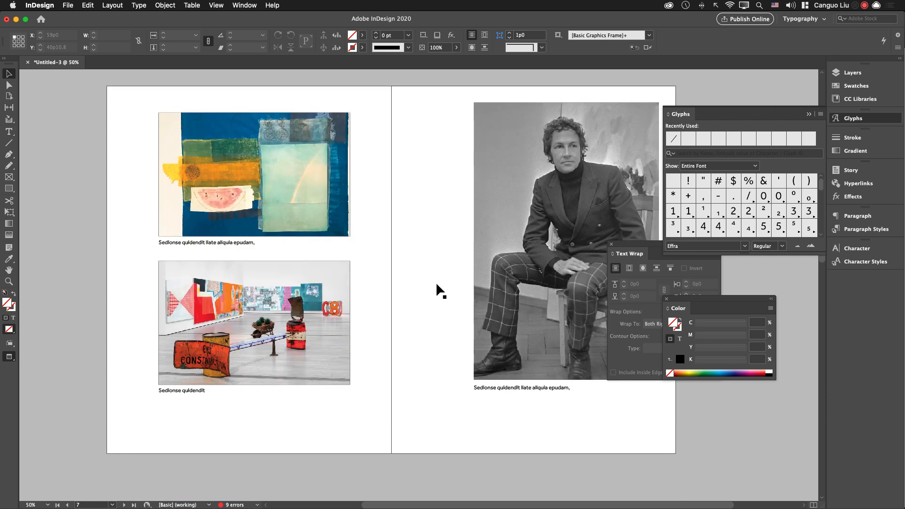